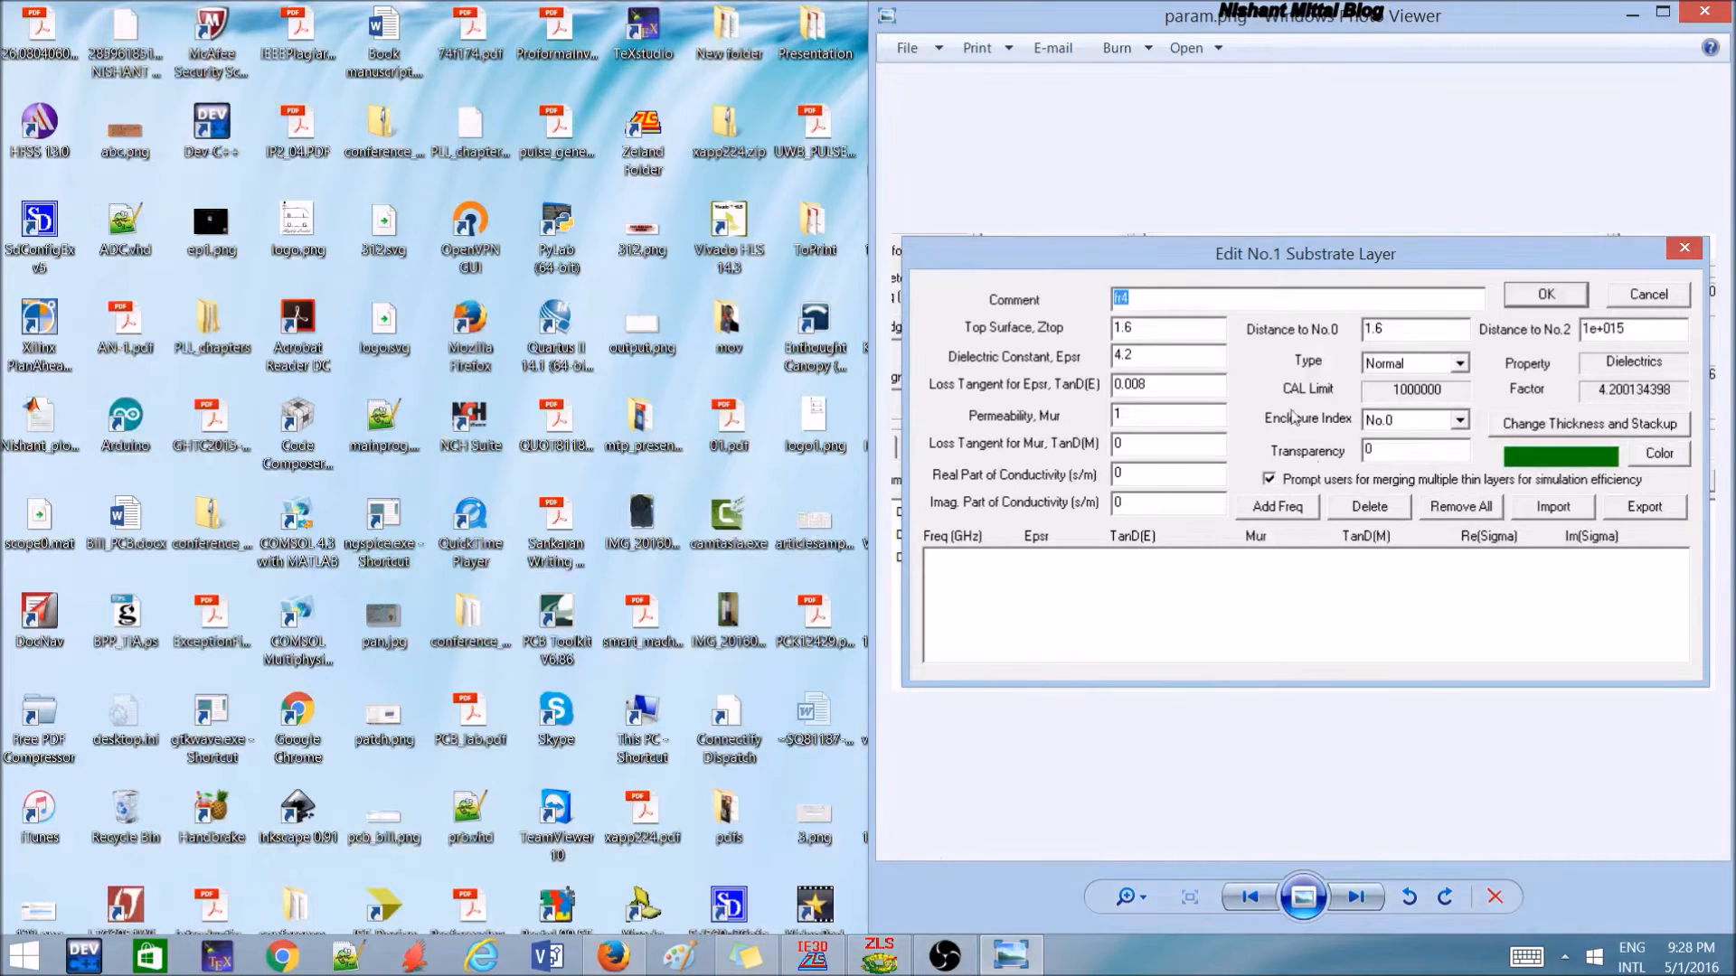
# Switch to HyperLynx 3D EM Design System and start a new layout.
pyautogui.moveTo(872, 965)
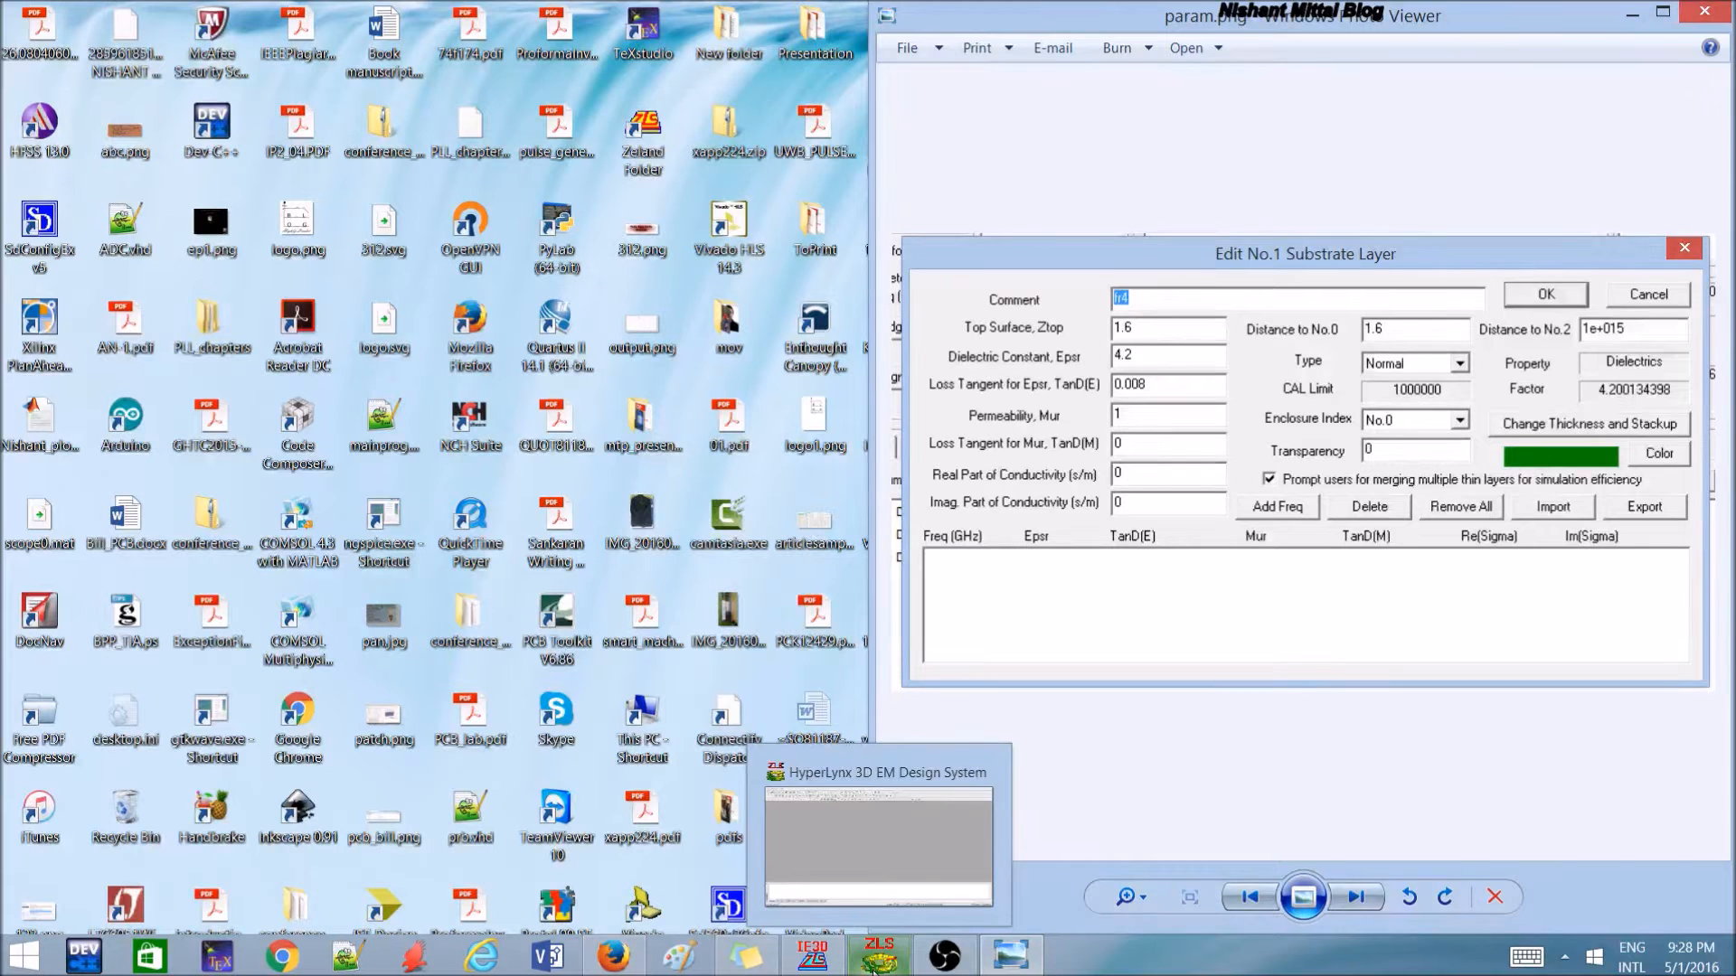
pyautogui.click(873, 965)
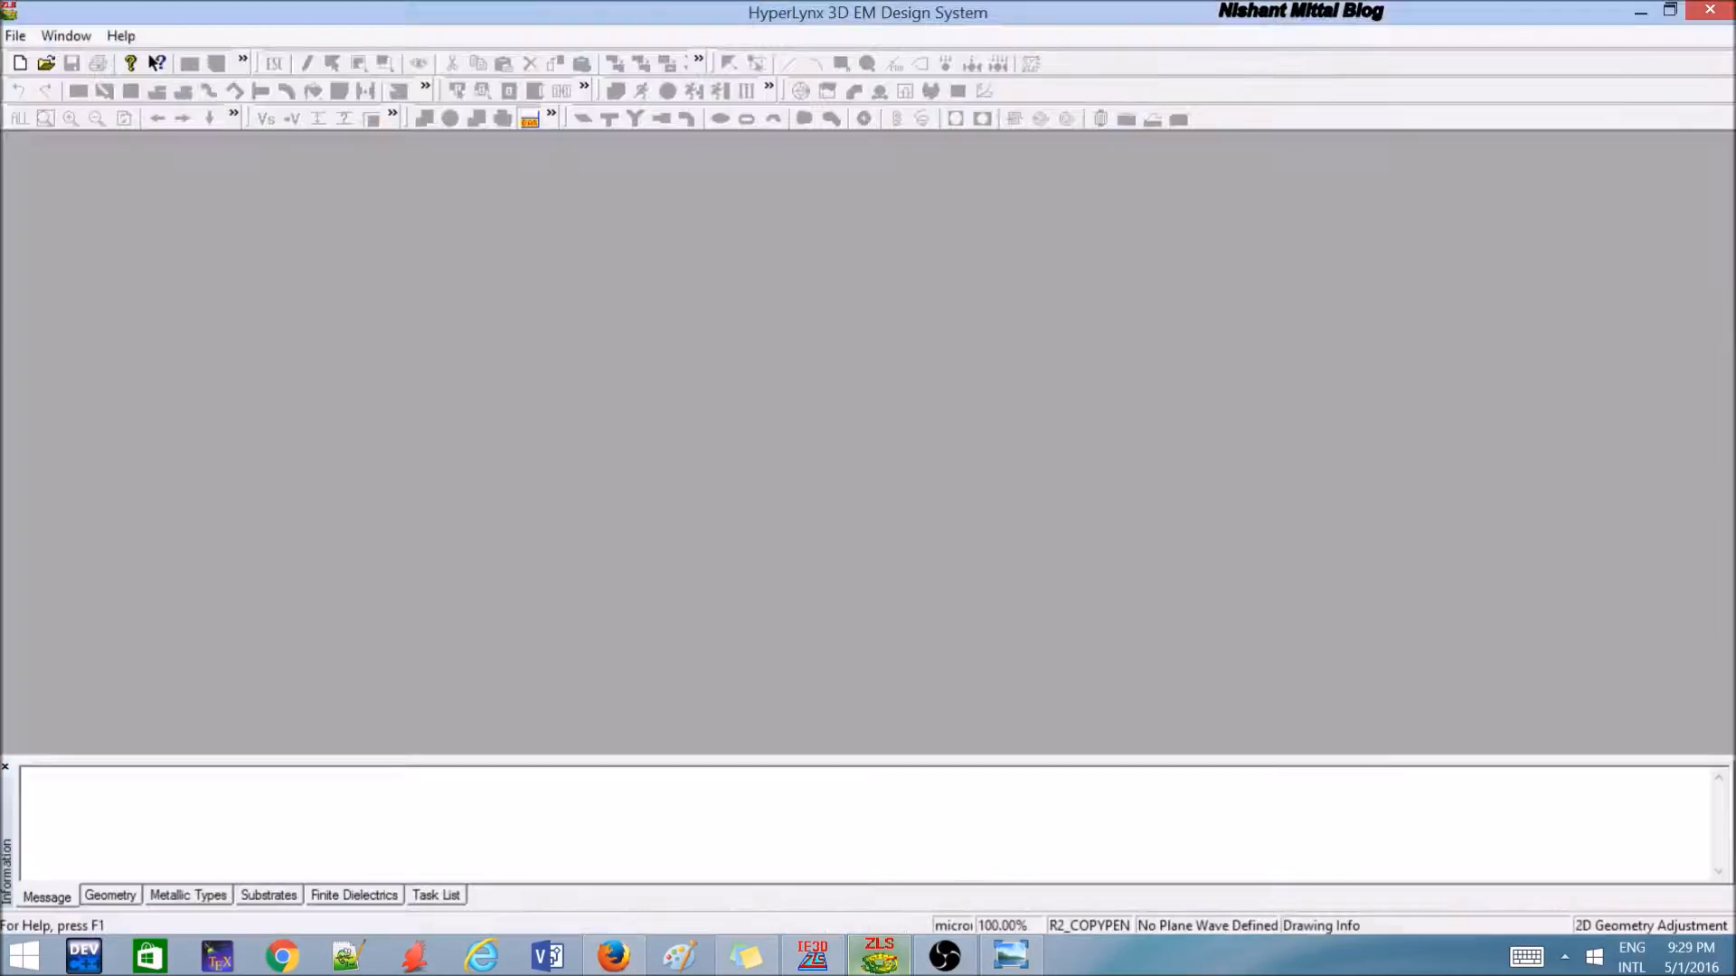
pyautogui.click(21, 63)
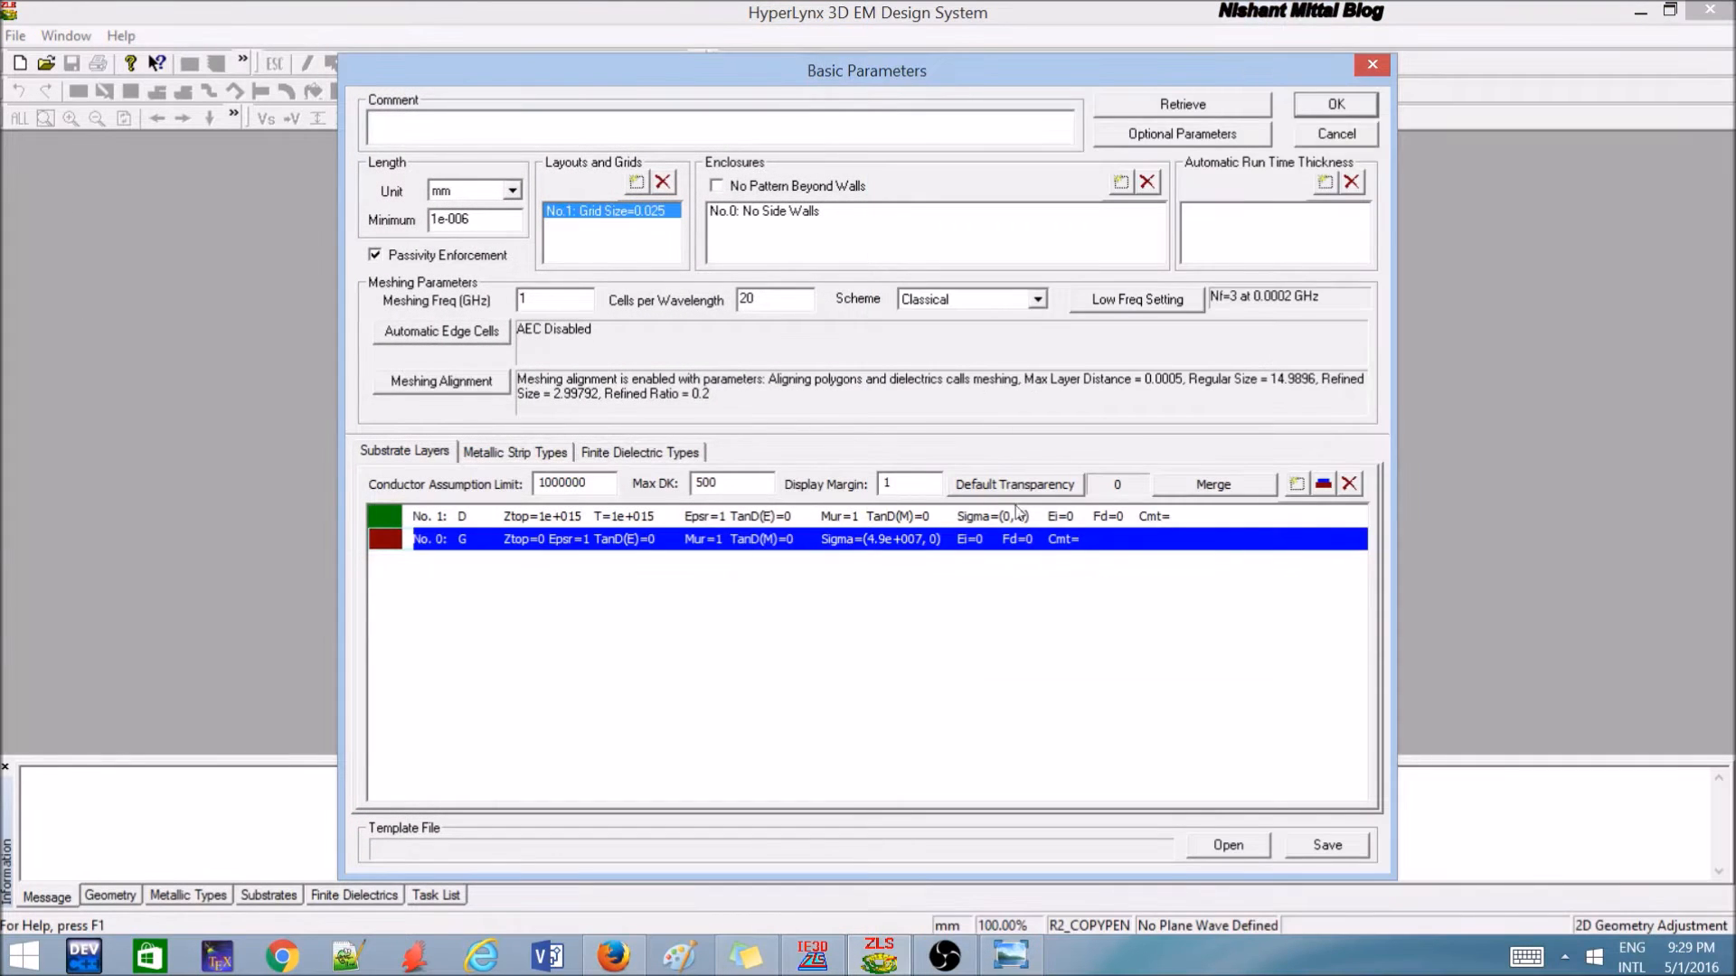
# Start a substrate layer defined by thickness, with comment fr4, thickness 1.6 and dielectric constant 4.2.
pyautogui.click(1322, 484)
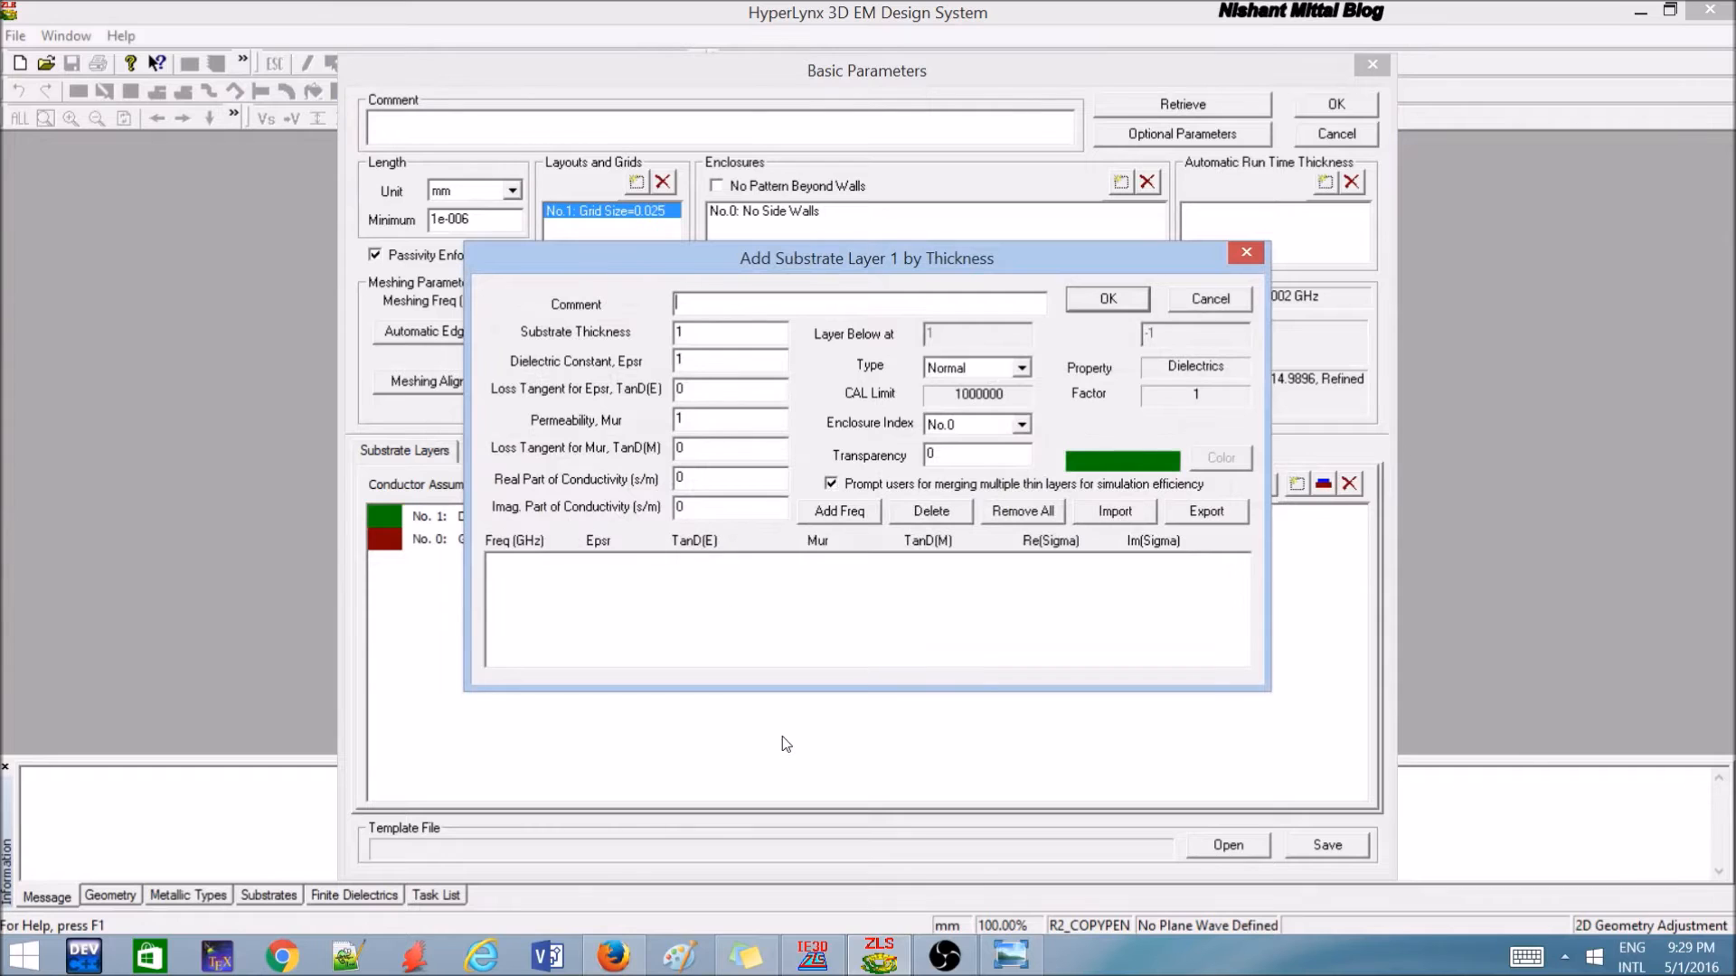
pyautogui.write('fr4')
pyautogui.hotkey('alt', 'Tab')
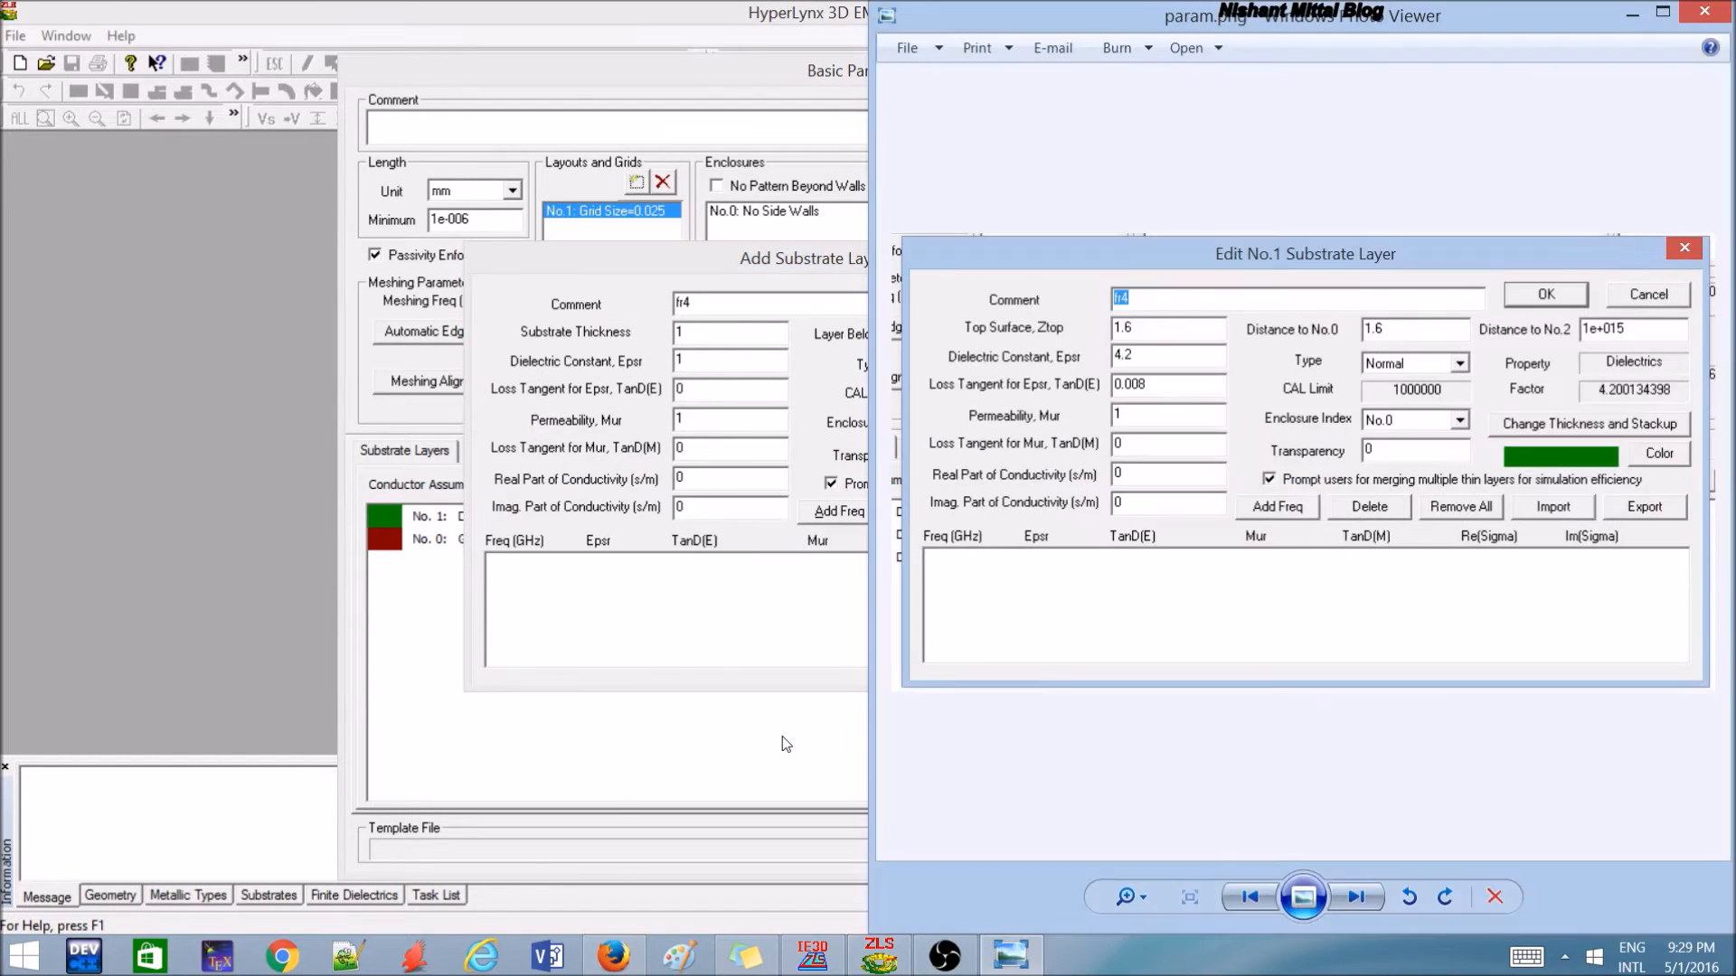
pyautogui.hotkey('alt', 'Tab')
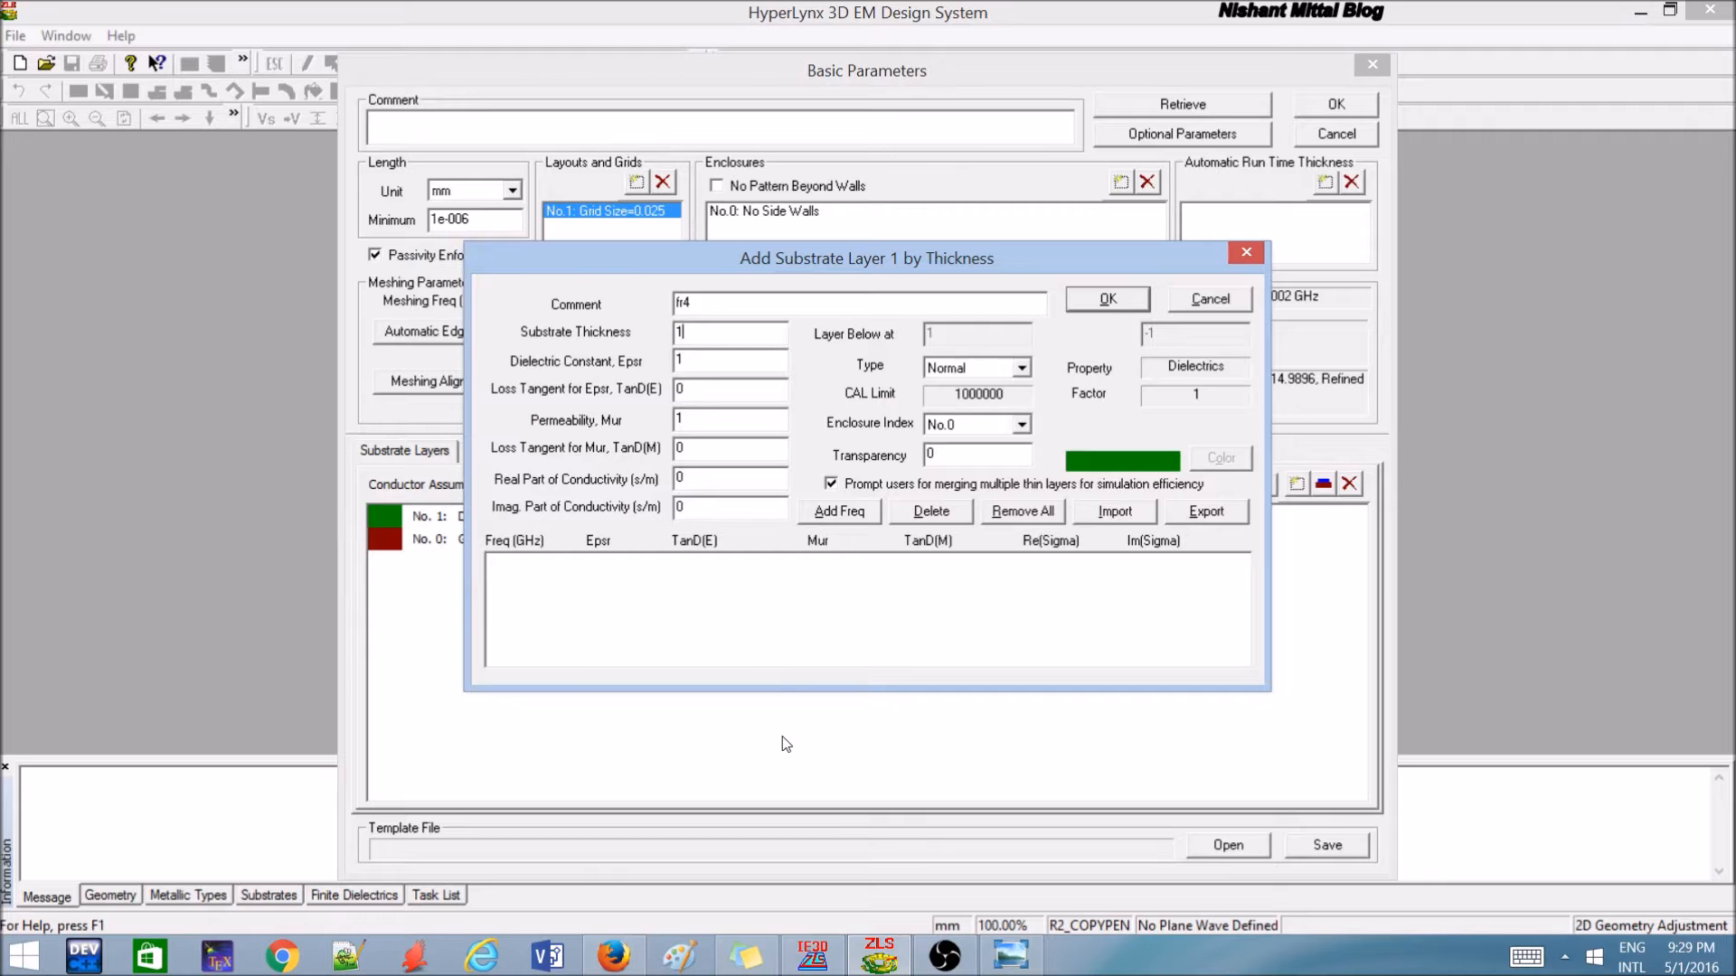
pyautogui.hotkey('alt', 'Tab')
pyautogui.hotkey('alt', 'Tab')
pyautogui.write('.6')
pyautogui.press('Tab')
pyautogui.write('4.2')
# Set the layer's dielectric loss tangent to 0.008 and accept the layer and the basic parameters.
pyautogui.hotkey('alt', 'Tab')
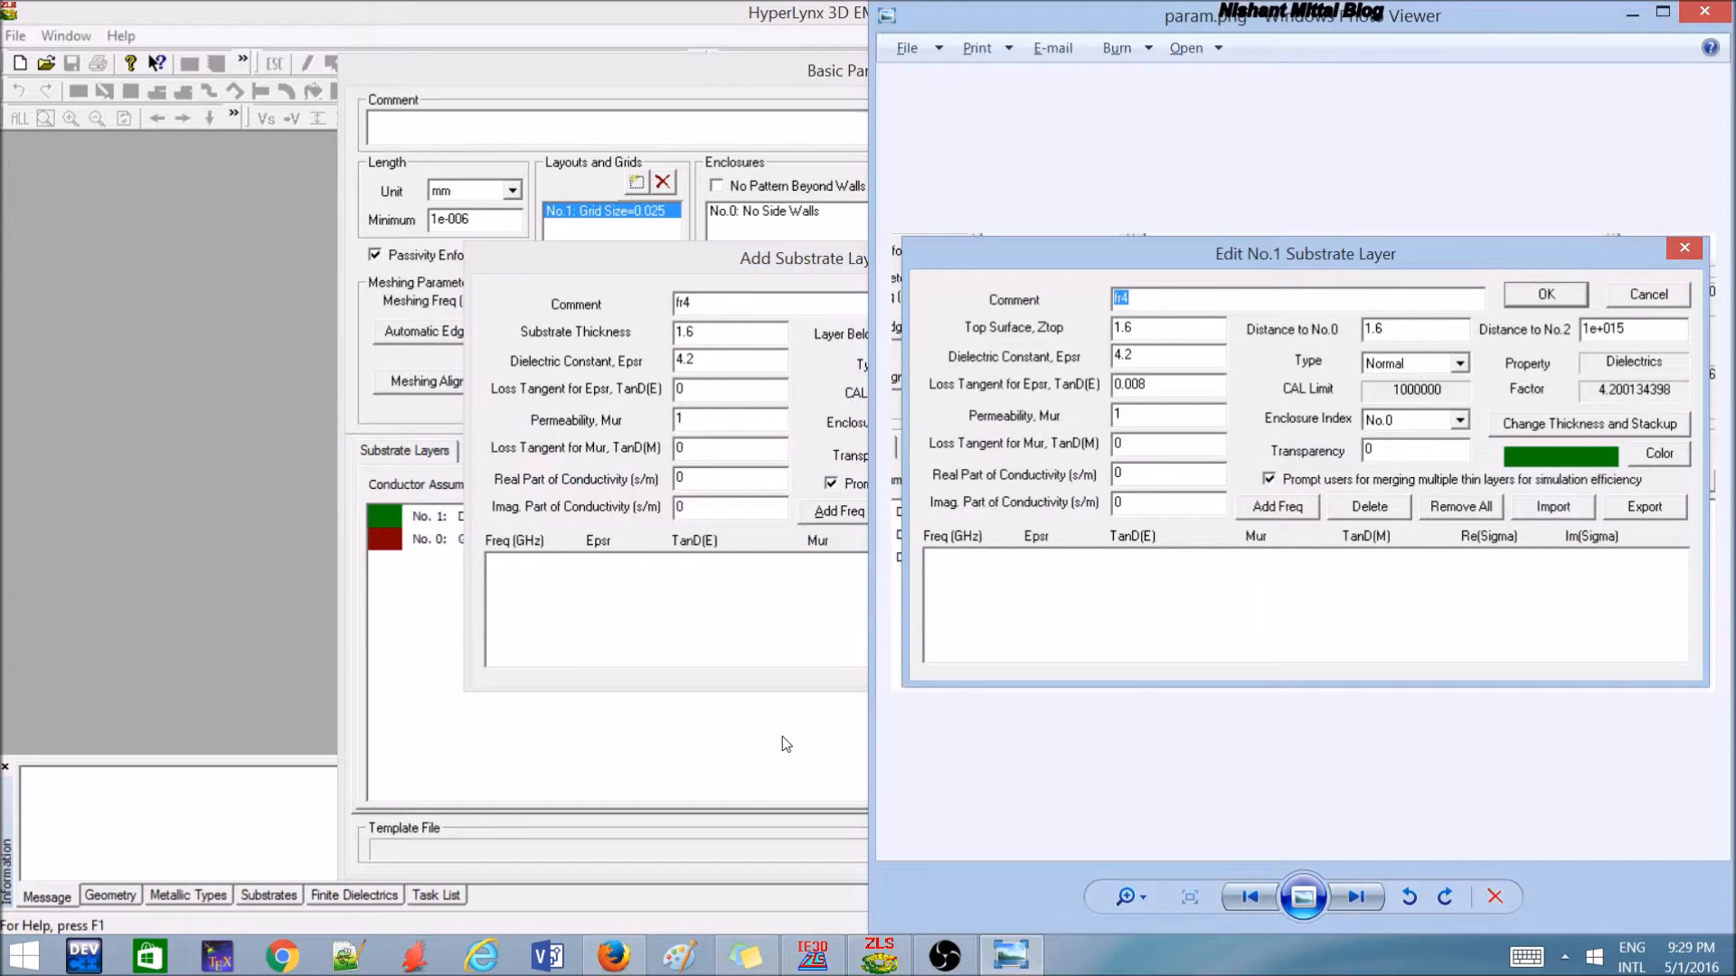
pyautogui.hotkey('alt', 'Tab')
pyautogui.press('Tab')
pyautogui.write('0.008')
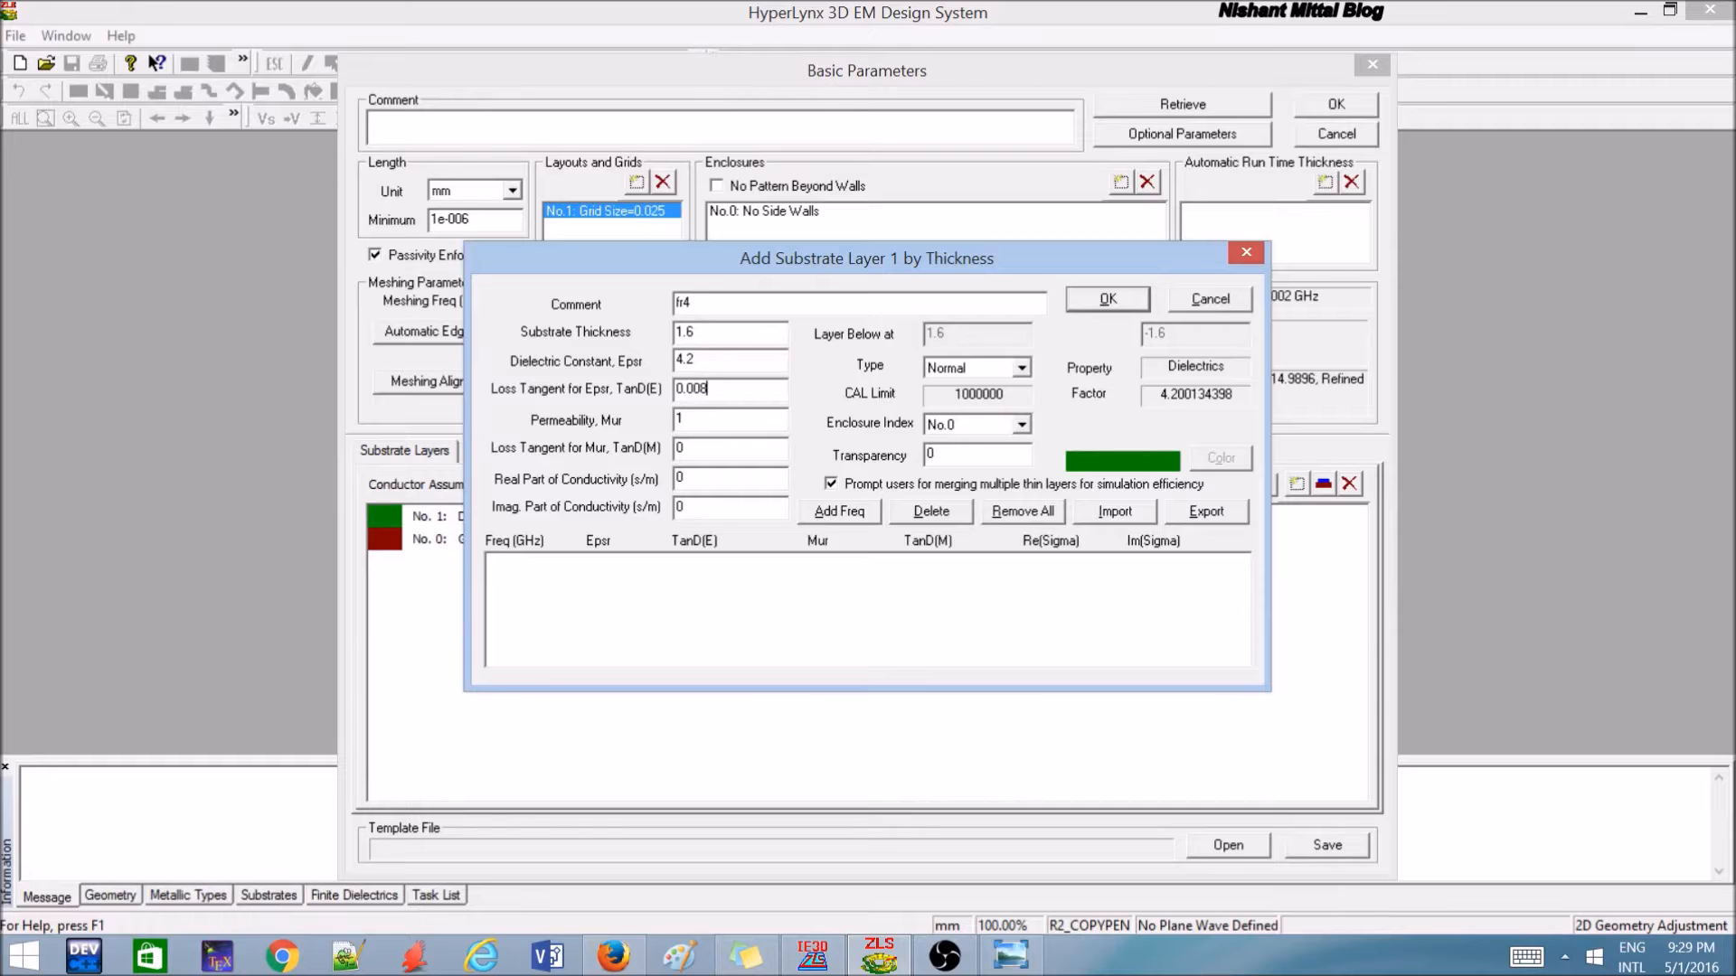
pyautogui.hotkey('alt', 'Tab')
pyautogui.hotkey('alt', 'Tab')
pyautogui.click(1089, 300)
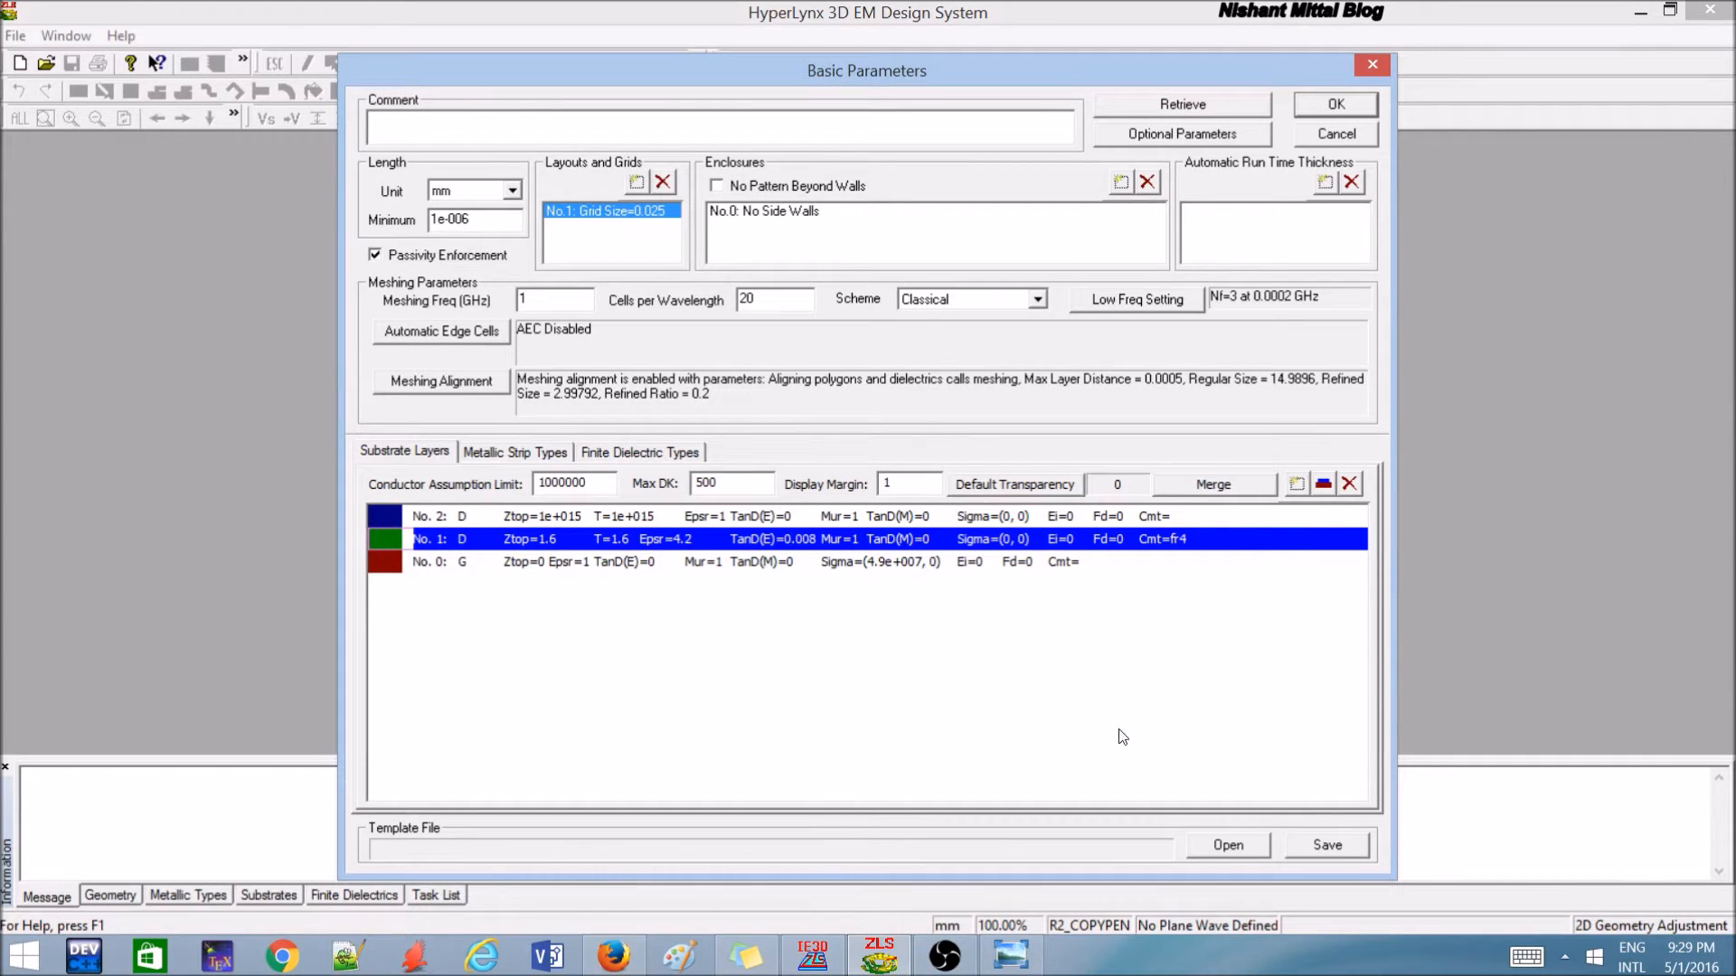
pyautogui.click(1329, 106)
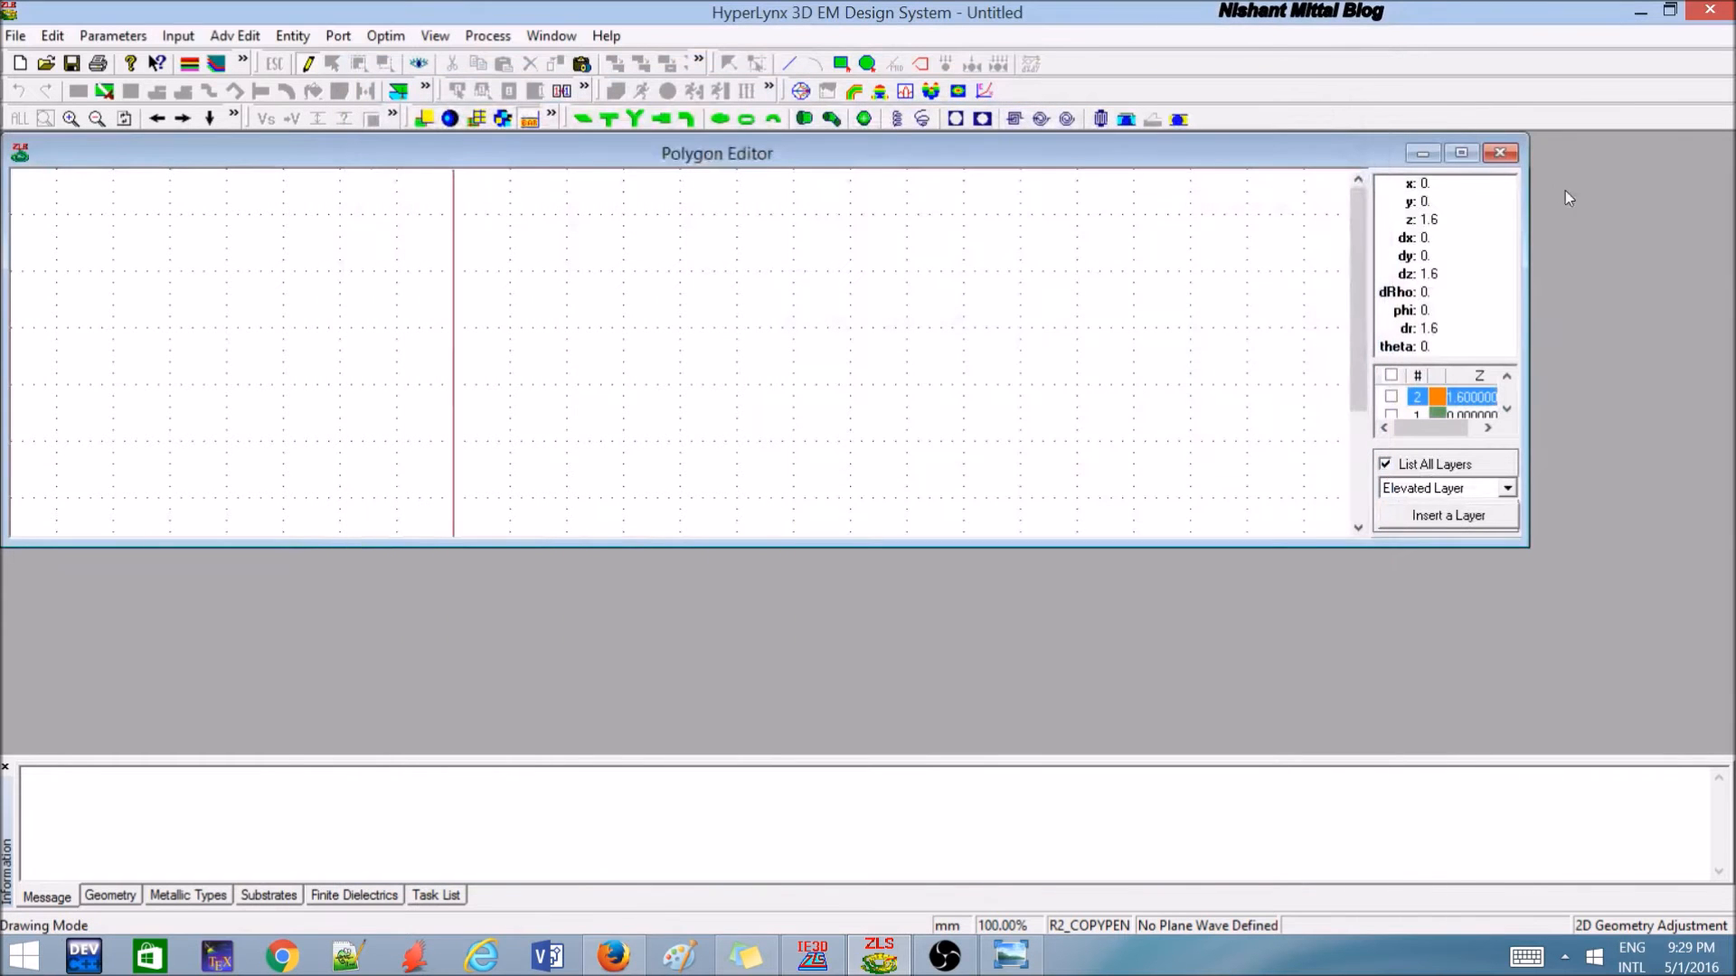
# Maximize the Polygon Editor to fill the workspace.
pyautogui.click(1461, 152)
pyautogui.scroll(-5, 907, 244)
pyautogui.scroll(10, 751, 635)
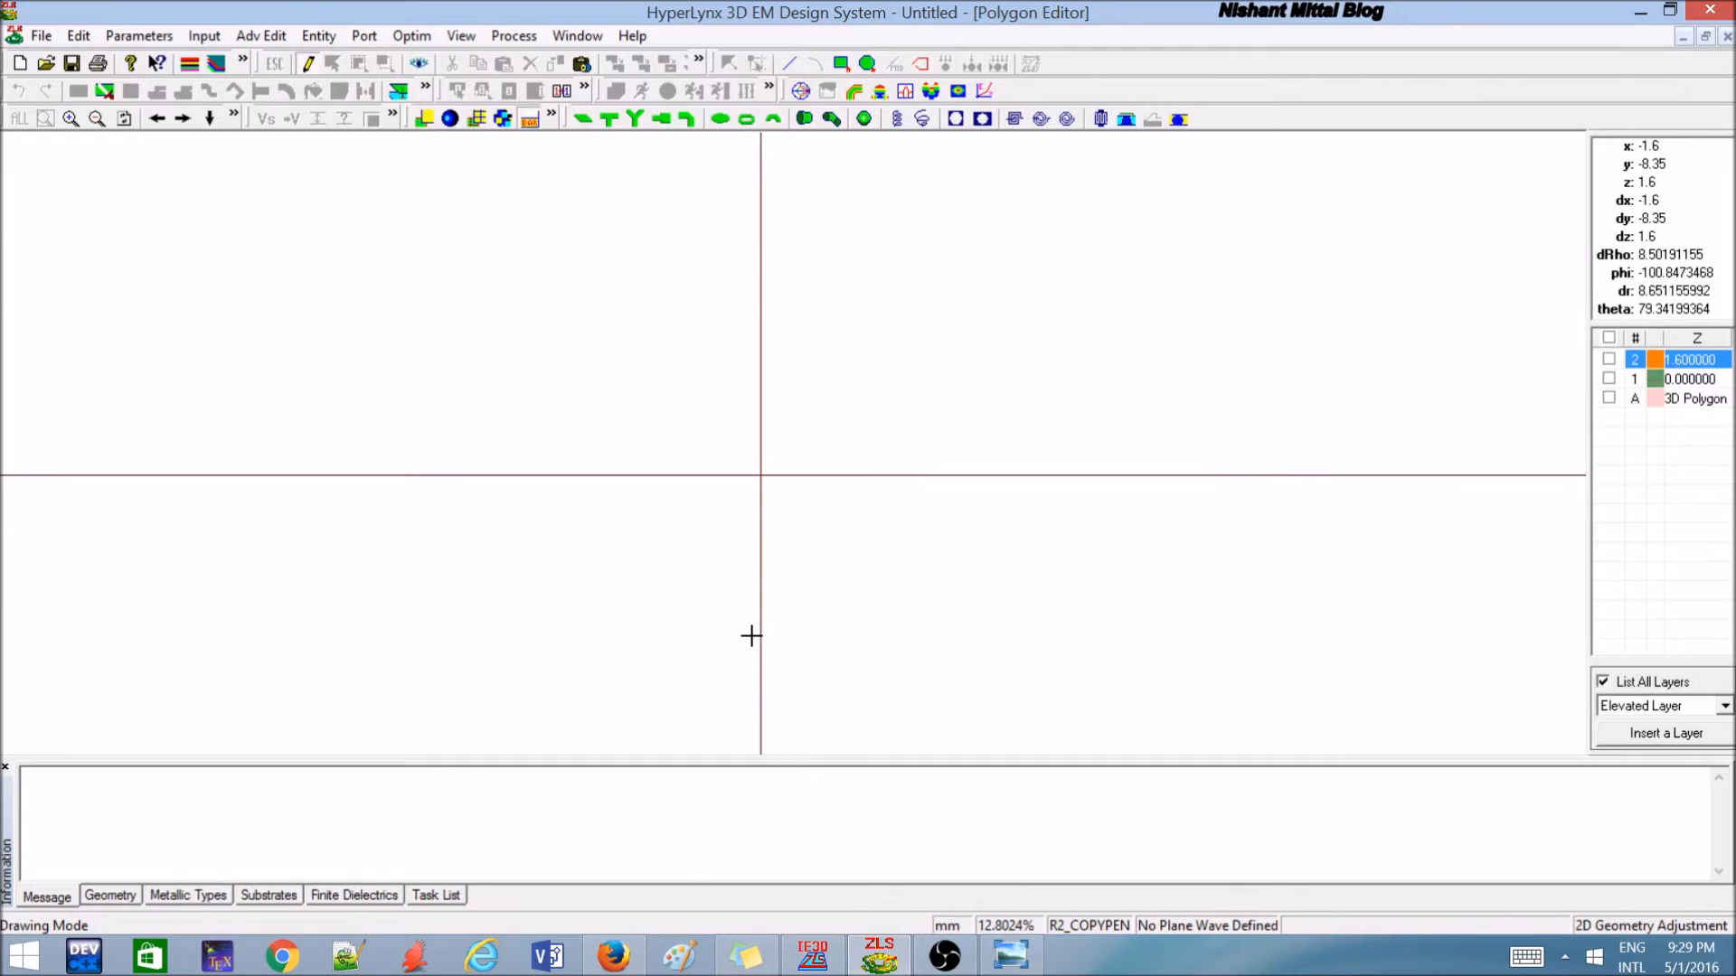
pyautogui.scroll(-6, 791, 447)
pyautogui.scroll(2, 757, 598)
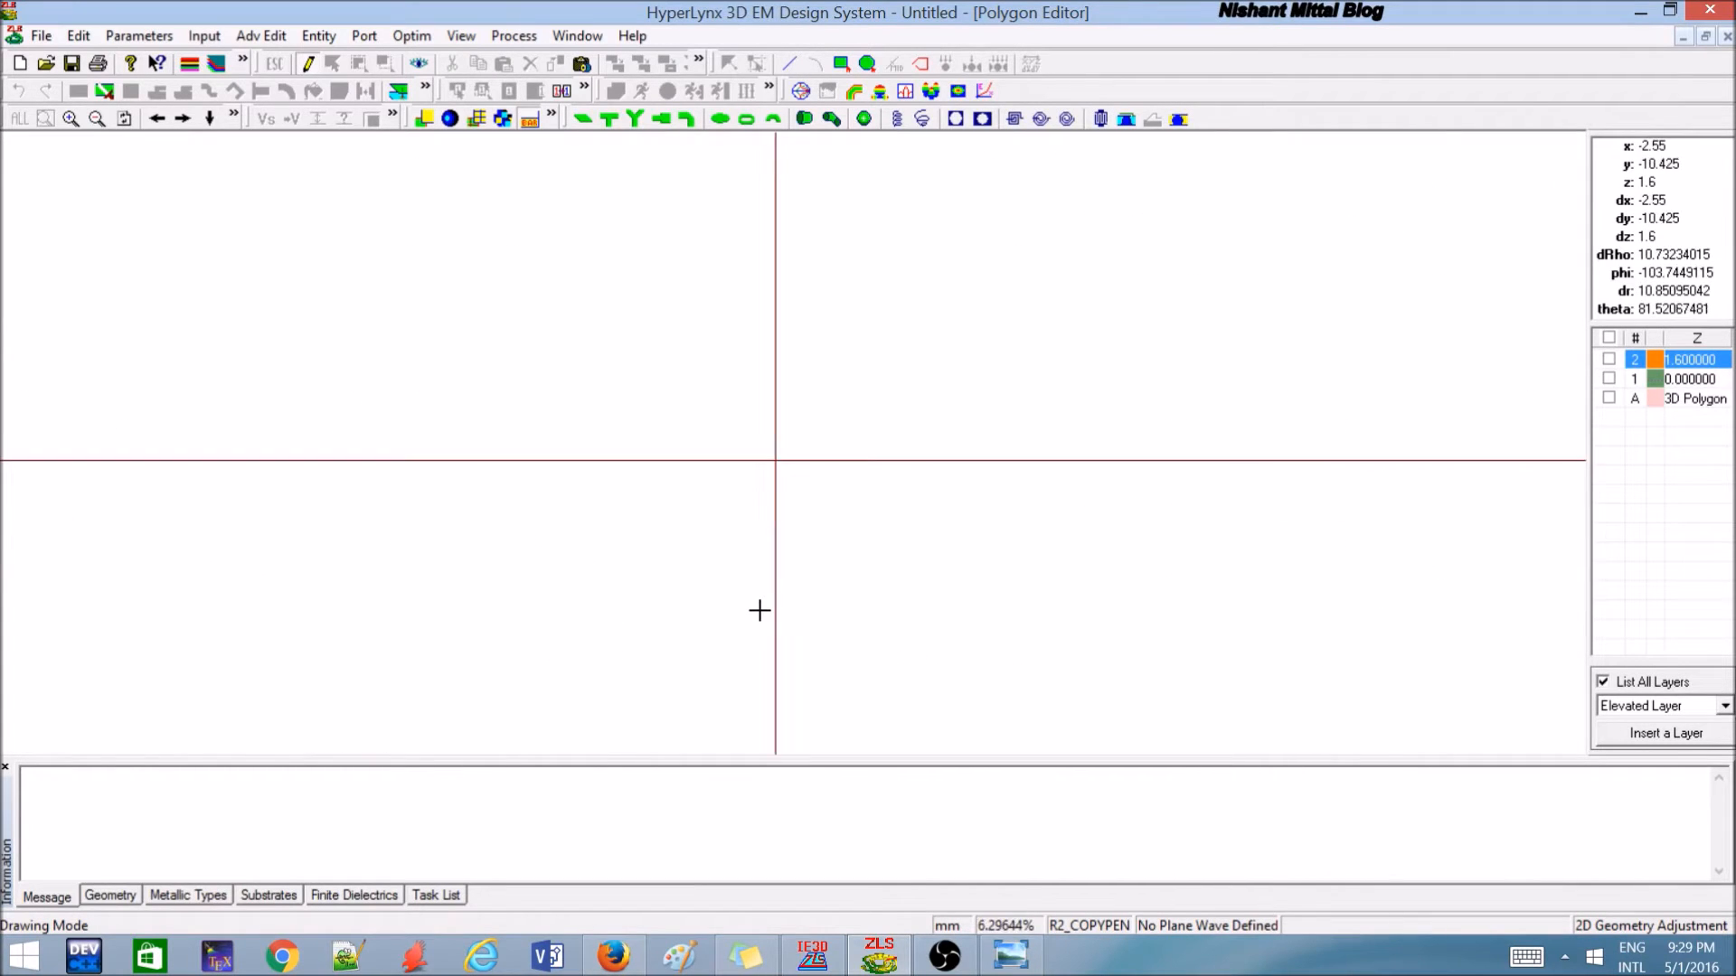
# Build a 90 by 90 mm ground rectangle centred at the origin on the z = 0 layer.
pyautogui.click(1682, 379)
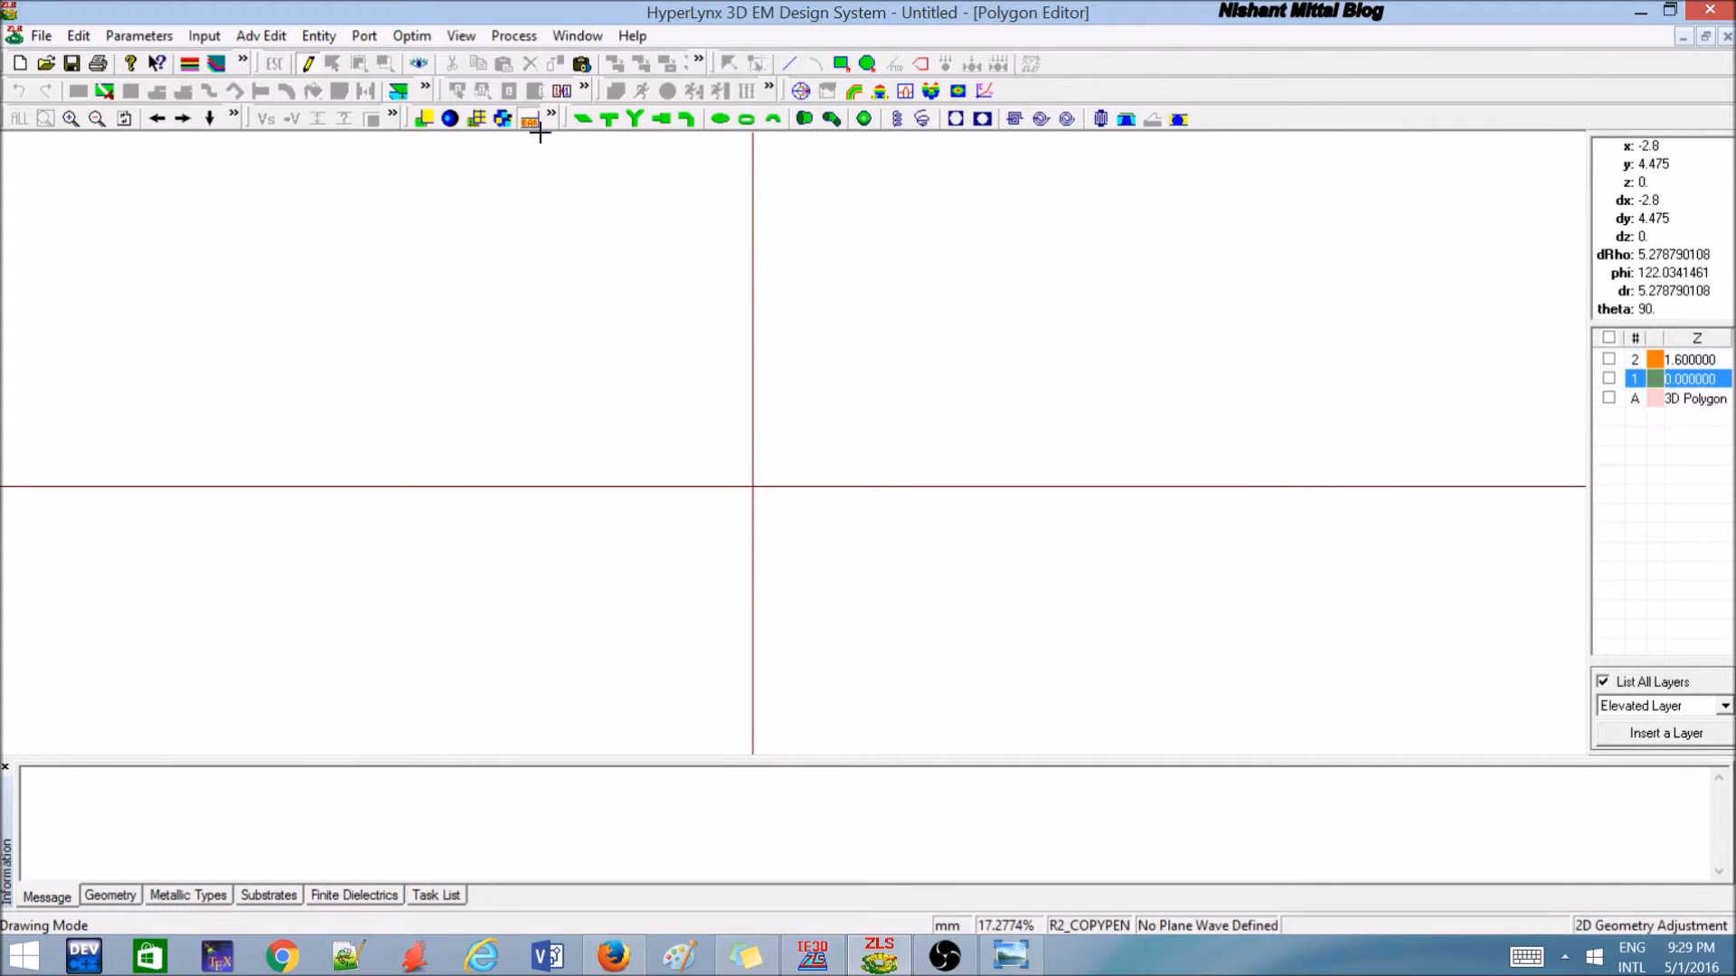
pyautogui.click(583, 119)
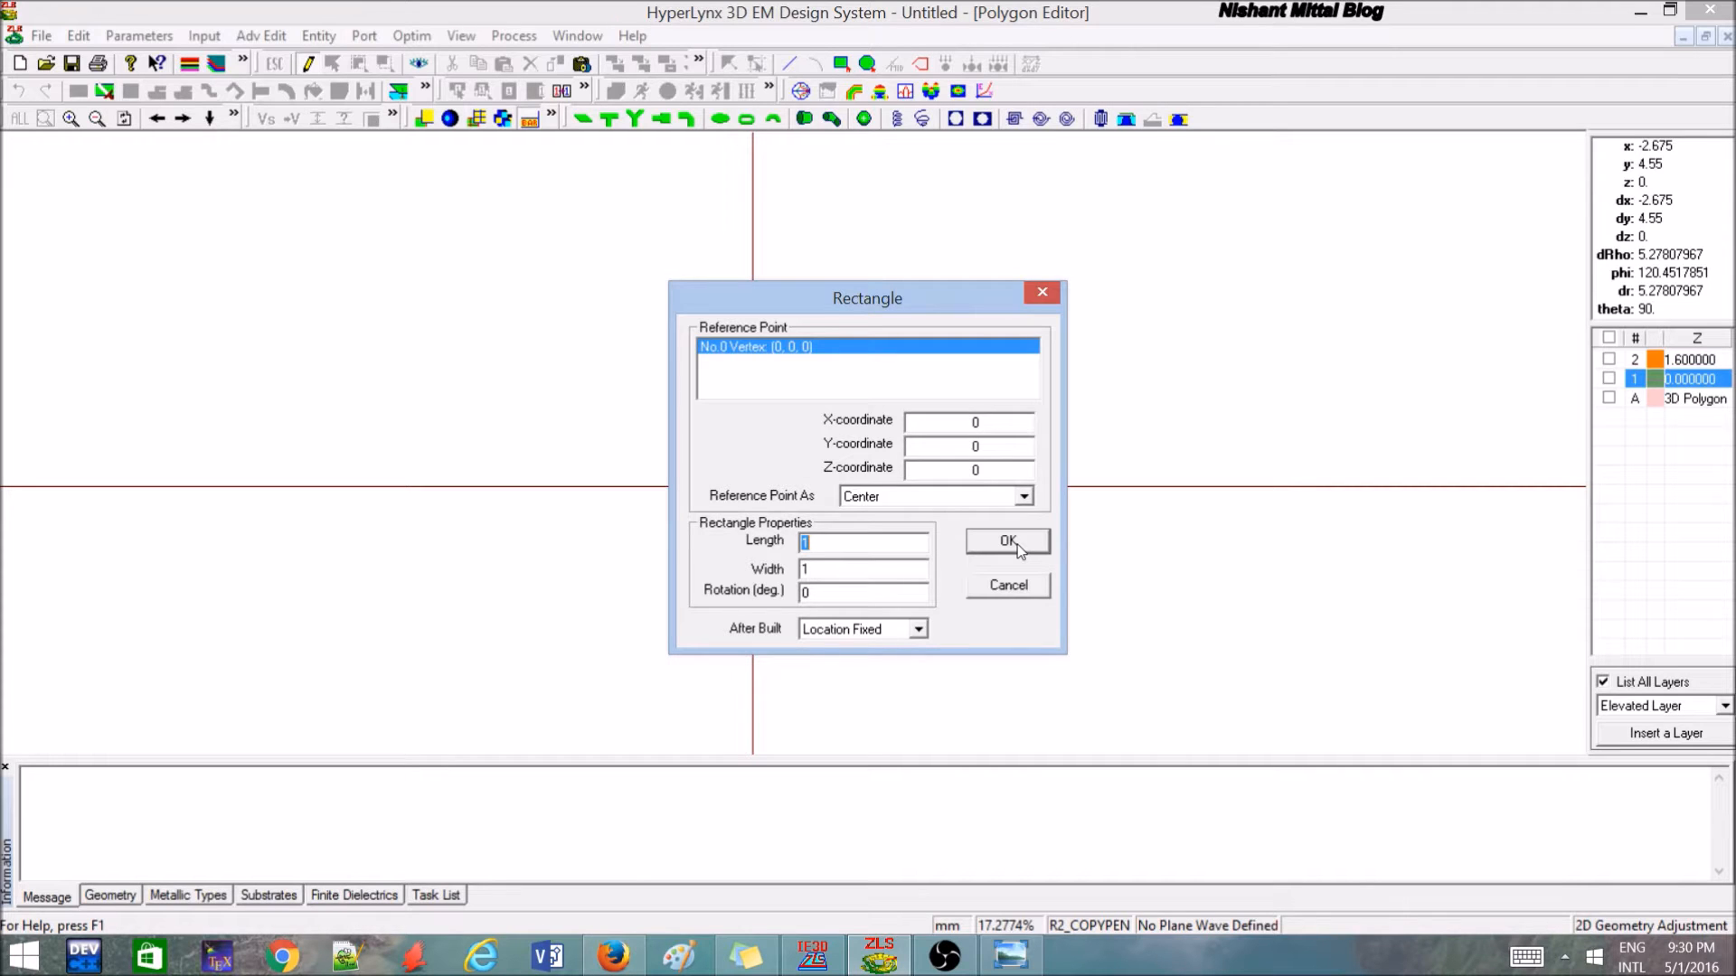
pyautogui.write('100')
pyautogui.press('Tab')
pyautogui.write('100')
pyautogui.click(824, 544)
pyautogui.press('BackSpace')
pyautogui.press('BackSpace')
pyautogui.press('BackSpace')
pyautogui.press('Tab')
pyautogui.write('90')
pyautogui.click(999, 540)
pyautogui.scroll(-10, 997, 538)
pyautogui.scroll(-1, 927, 436)
pyautogui.scroll(4, 1085, 640)
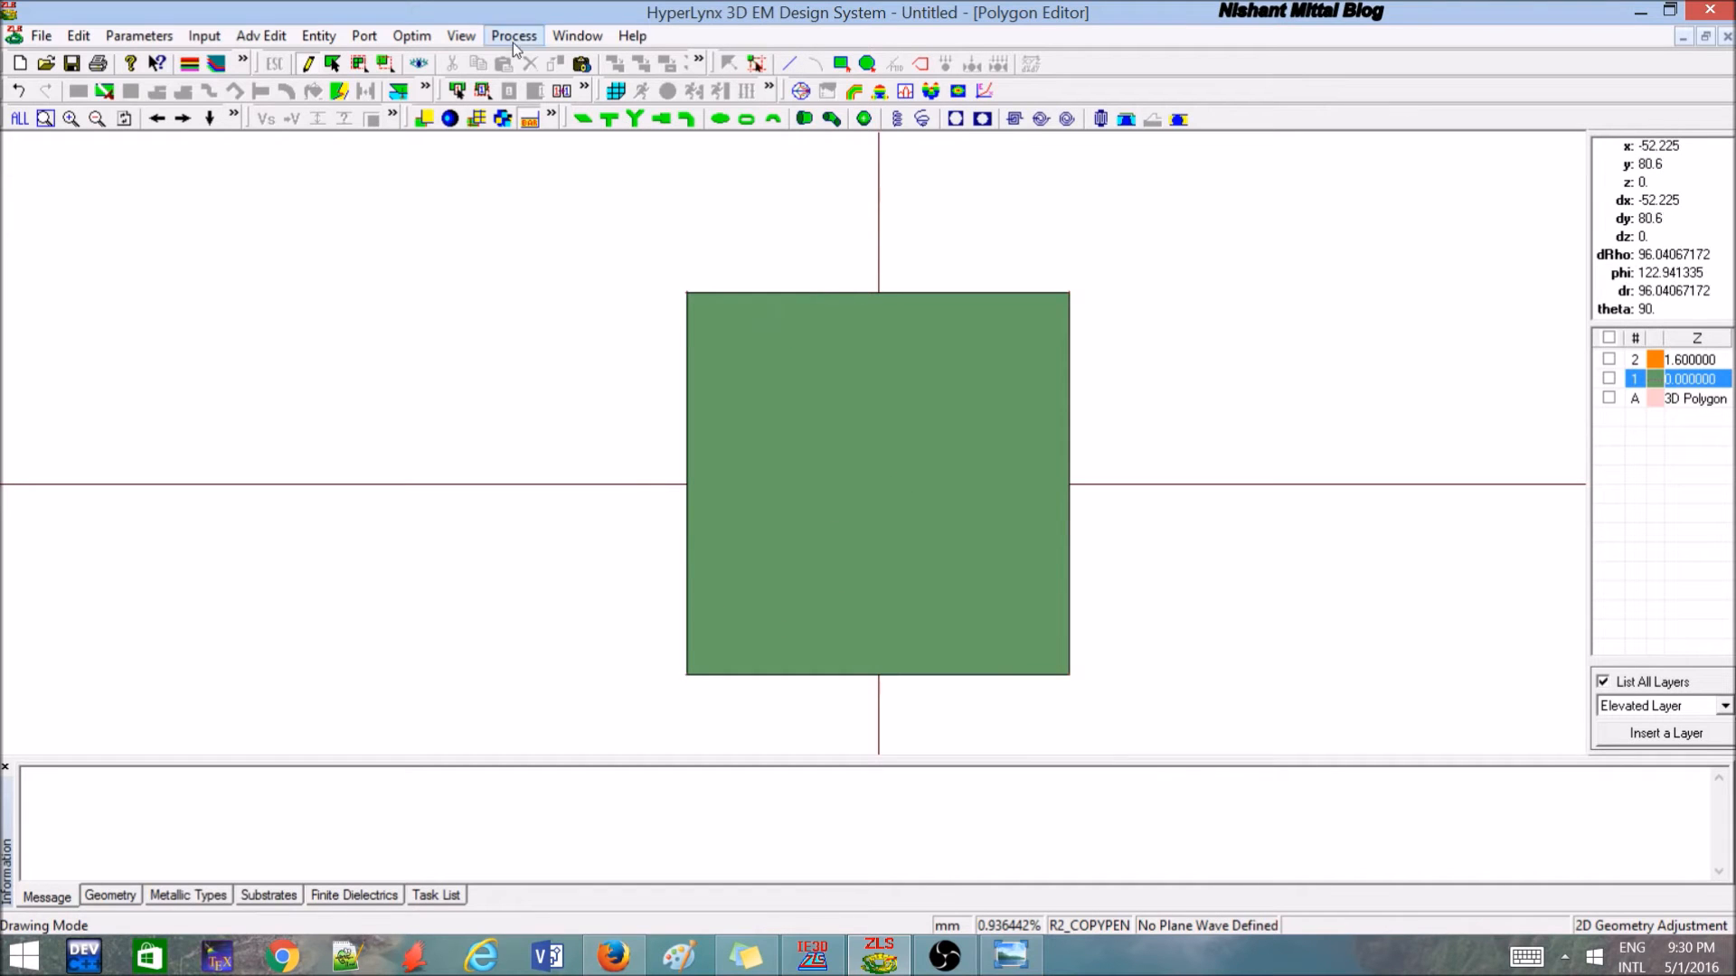
# Inspect the ground rectangle in the 3D geometry view and return to the Polygon Editor.
pyautogui.click(450, 118)
pyautogui.moveTo(846, 425); pyautogui.dragTo(893, 374)
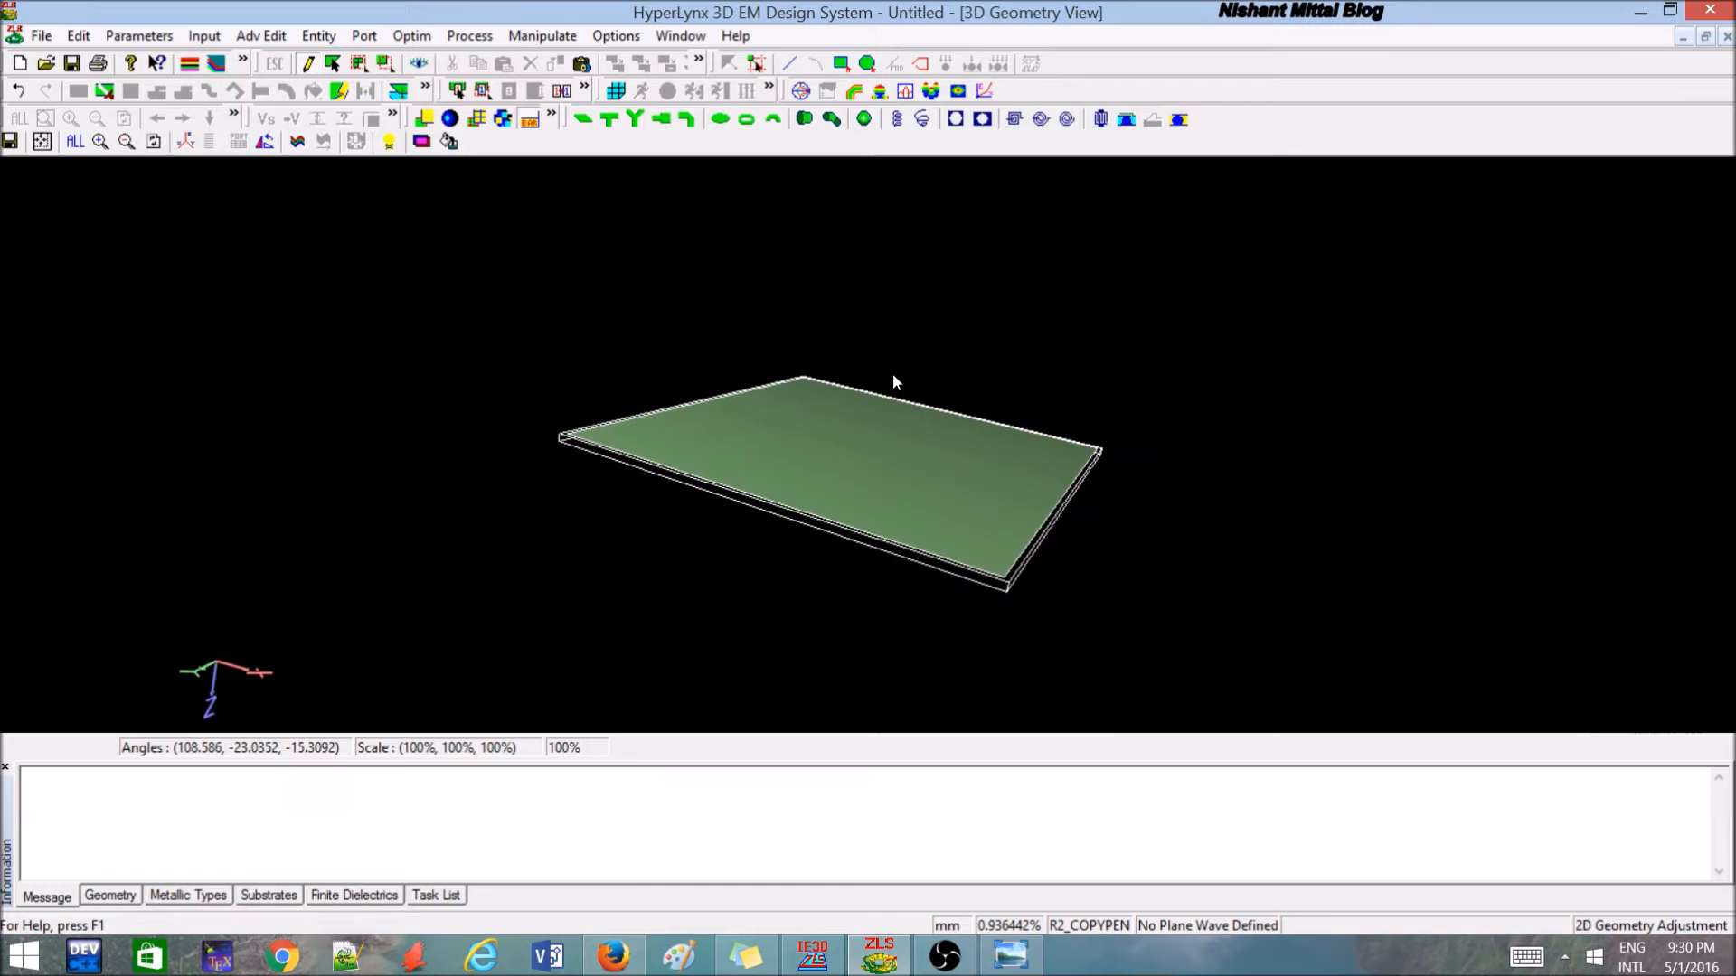
pyautogui.click(424, 119)
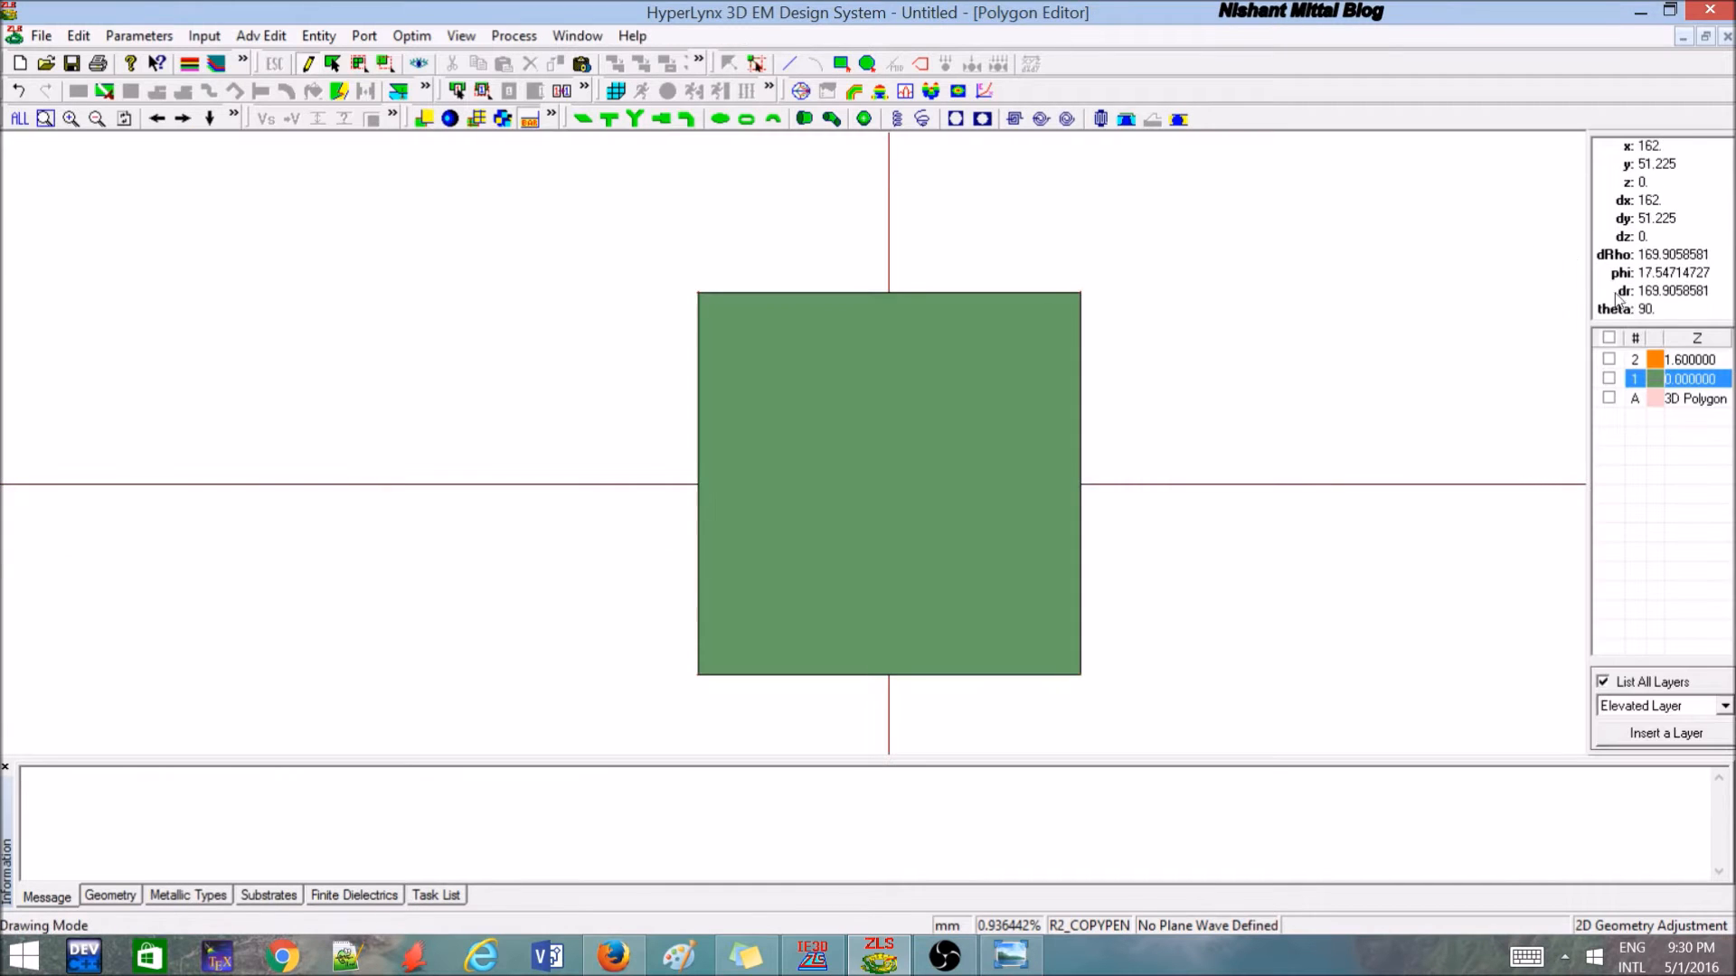
# Build a 50 by 50 mm patch rectangle centred at the origin on the z = 1.6 layer.
pyautogui.click(1689, 360)
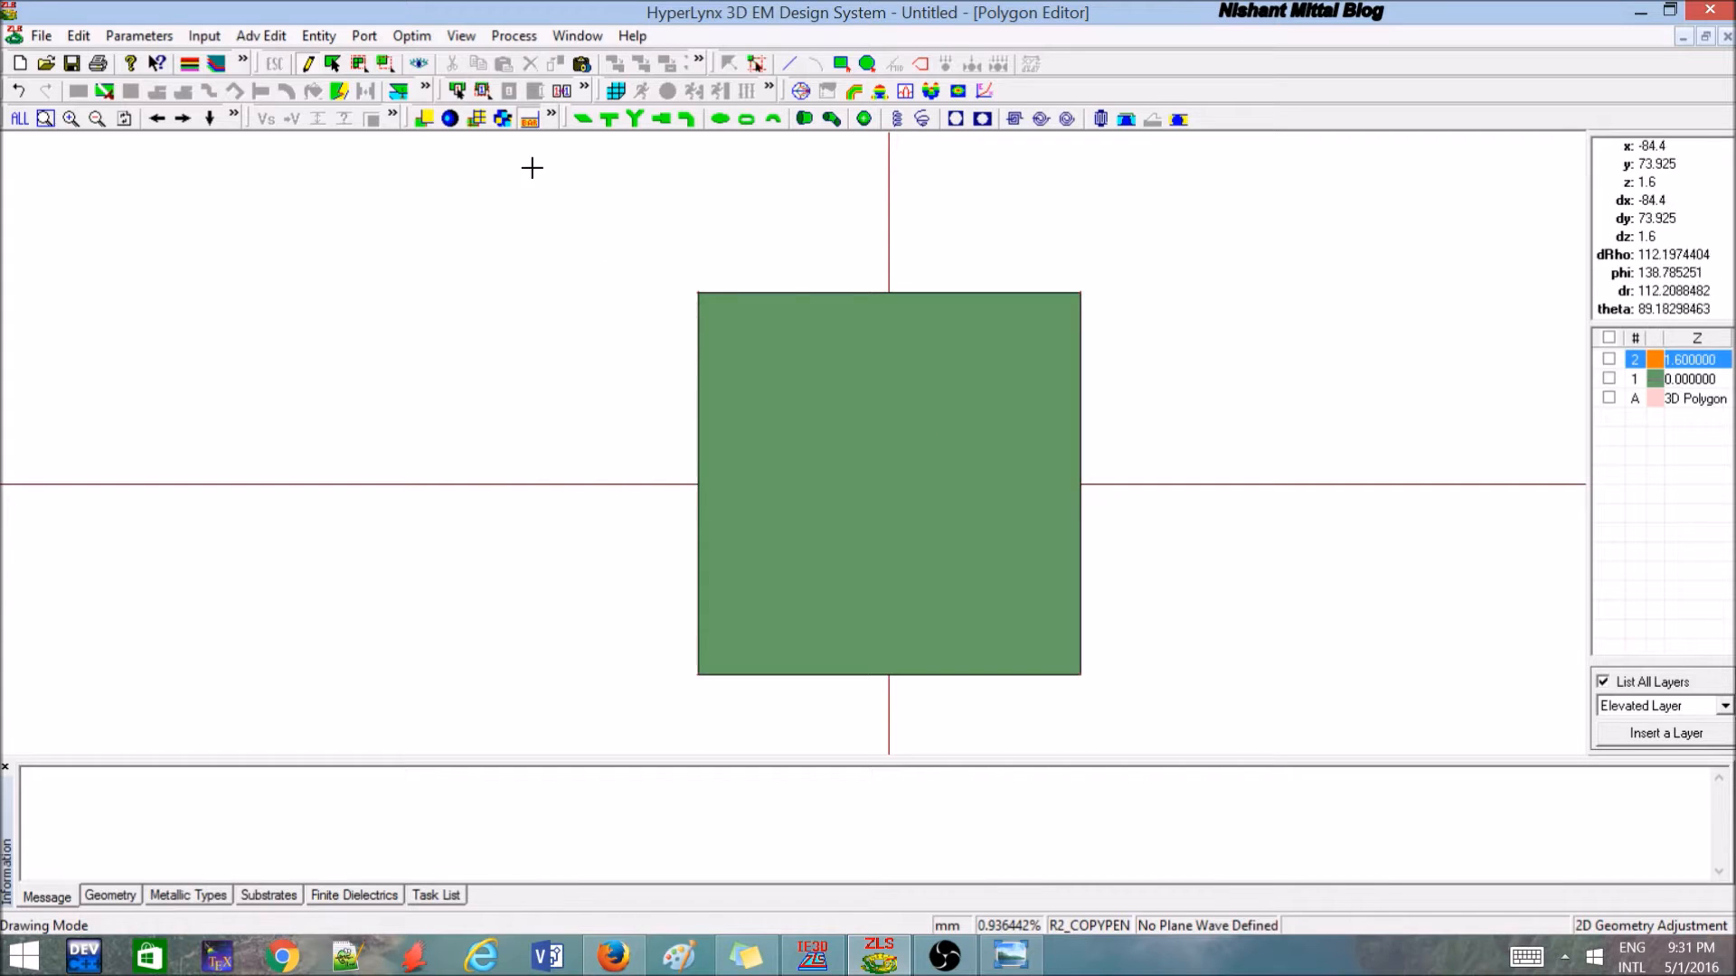
pyautogui.click(583, 120)
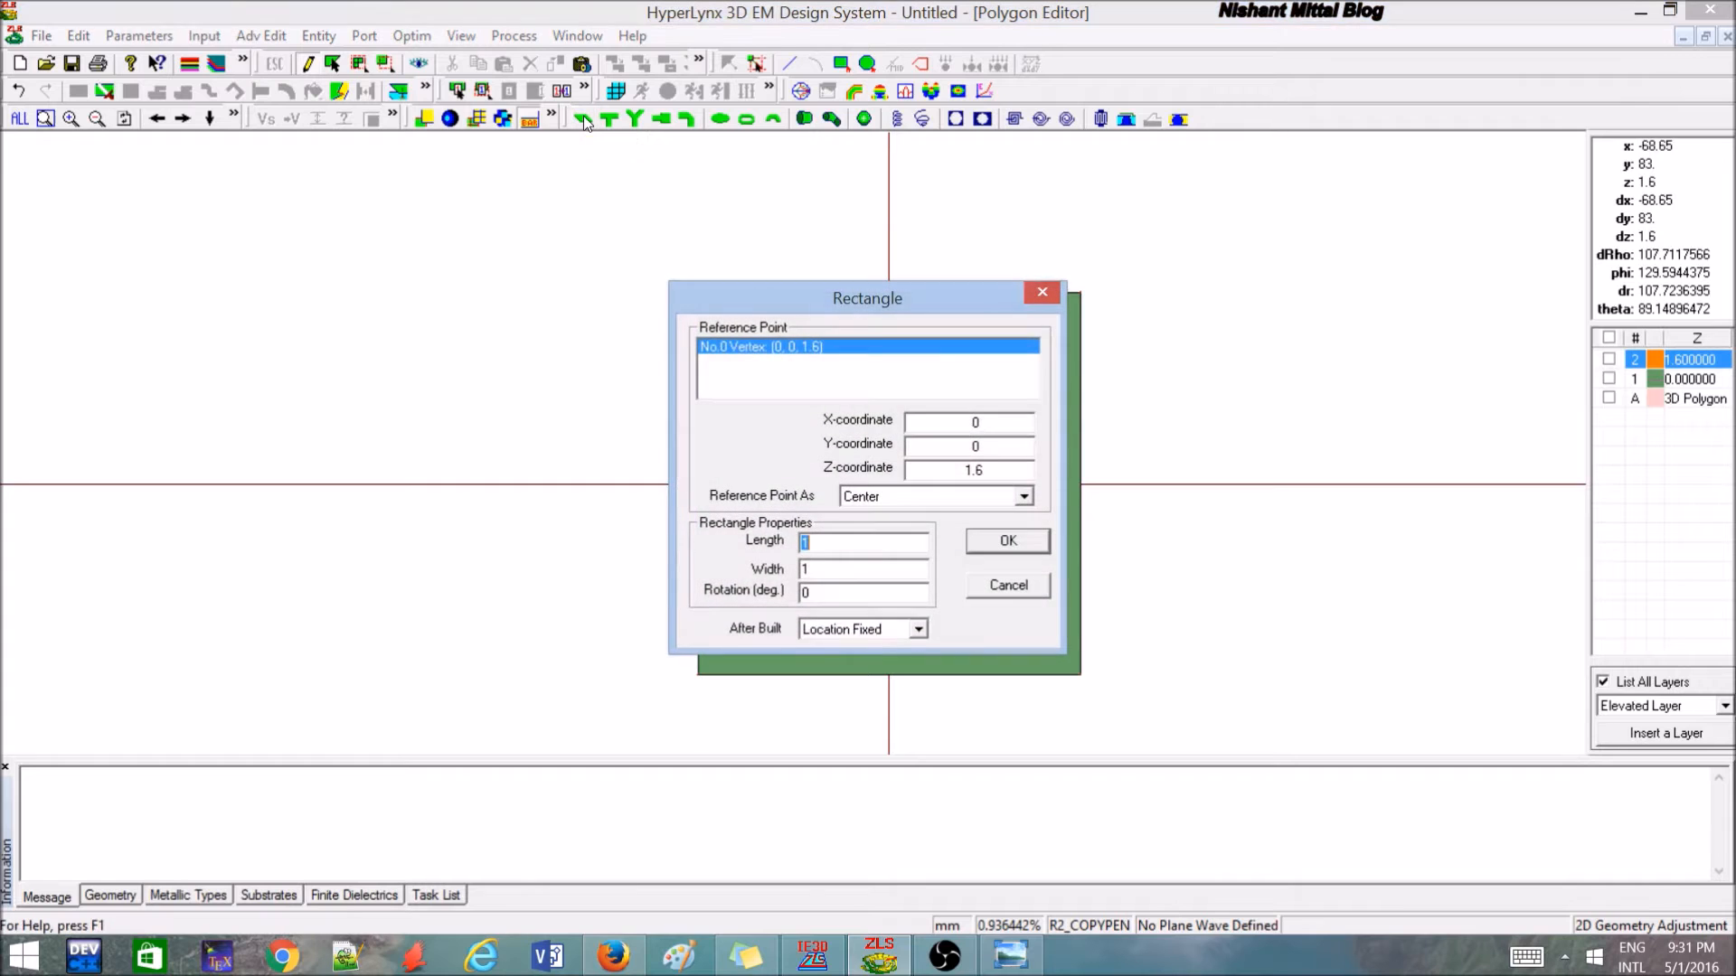
pyautogui.write('50')
pyautogui.press('Tab')
pyautogui.write('50')
pyautogui.click(1022, 543)
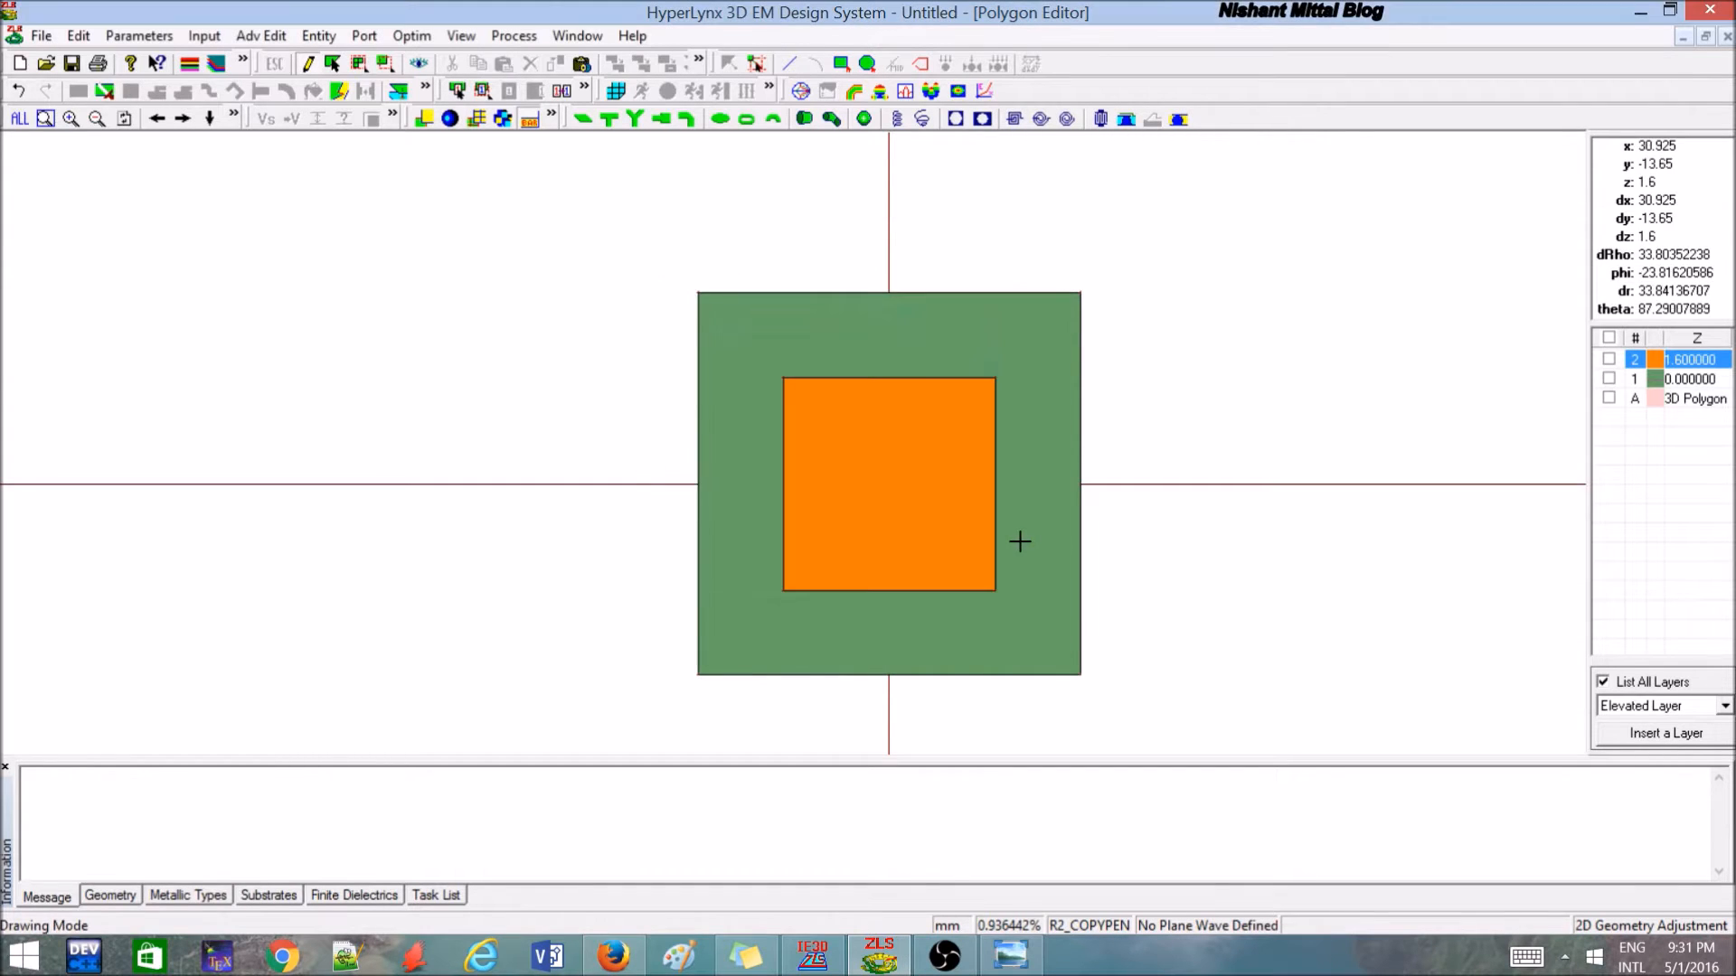
pyautogui.scroll(1, 904, 624)
pyautogui.scroll(2, 822, 709)
pyautogui.scroll(-3, 822, 709)
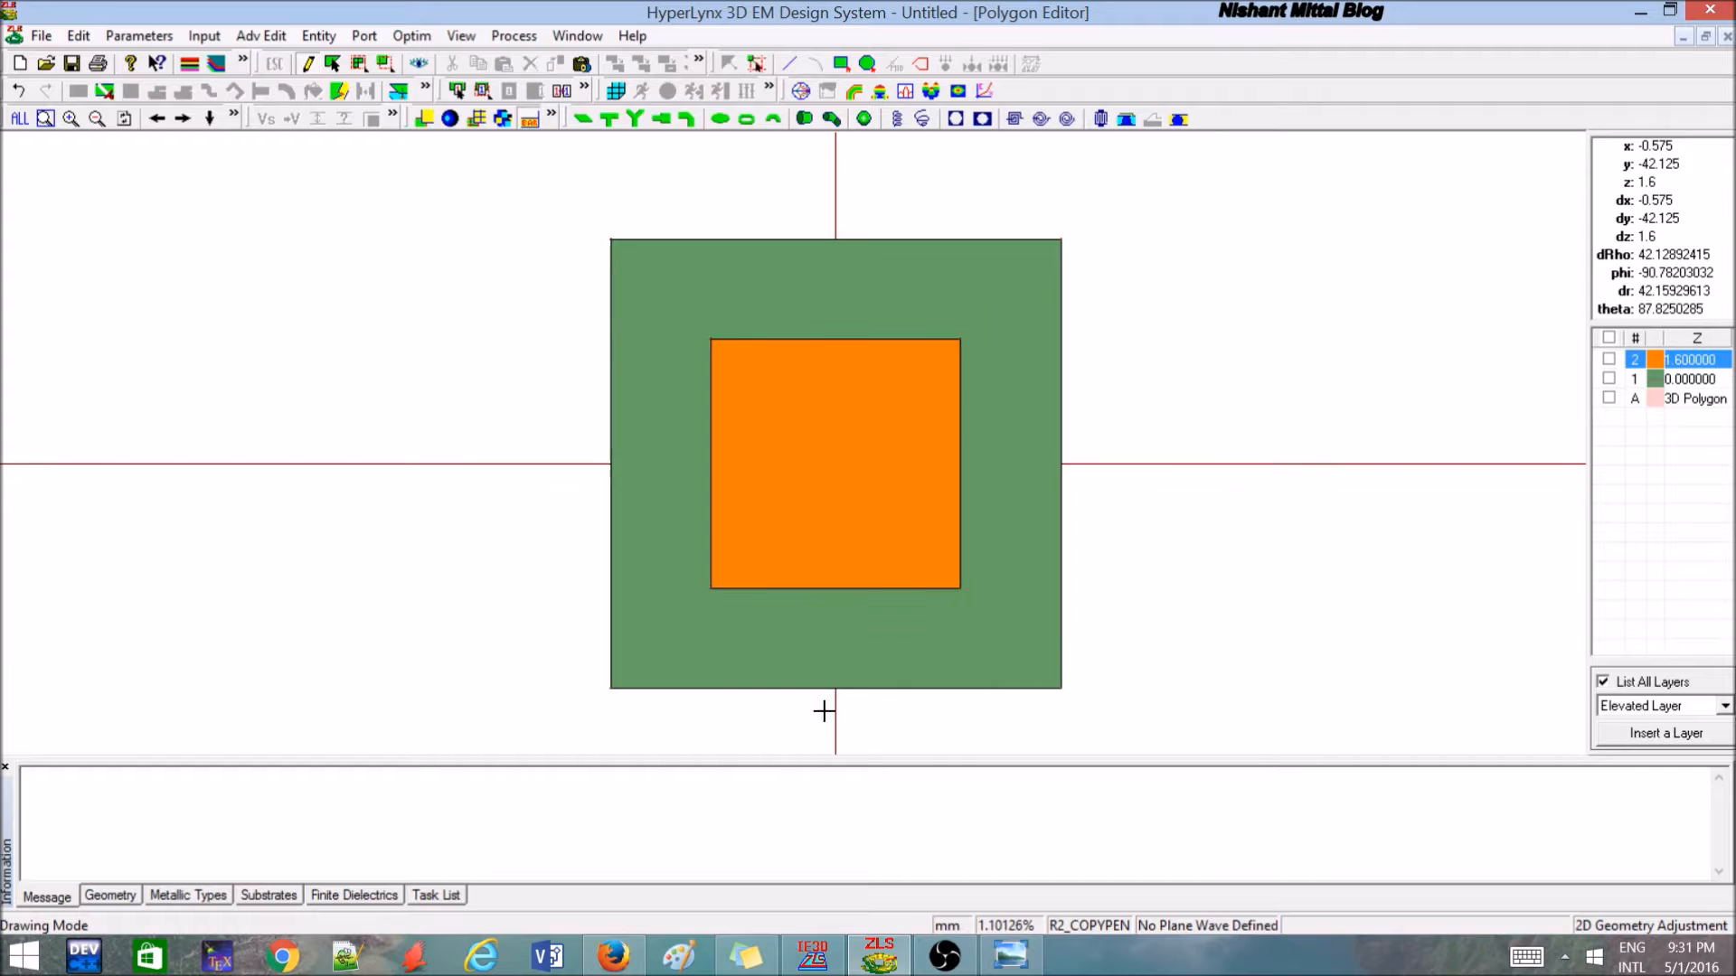
pyautogui.scroll(2, 898, 727)
pyautogui.scroll(-3, 899, 728)
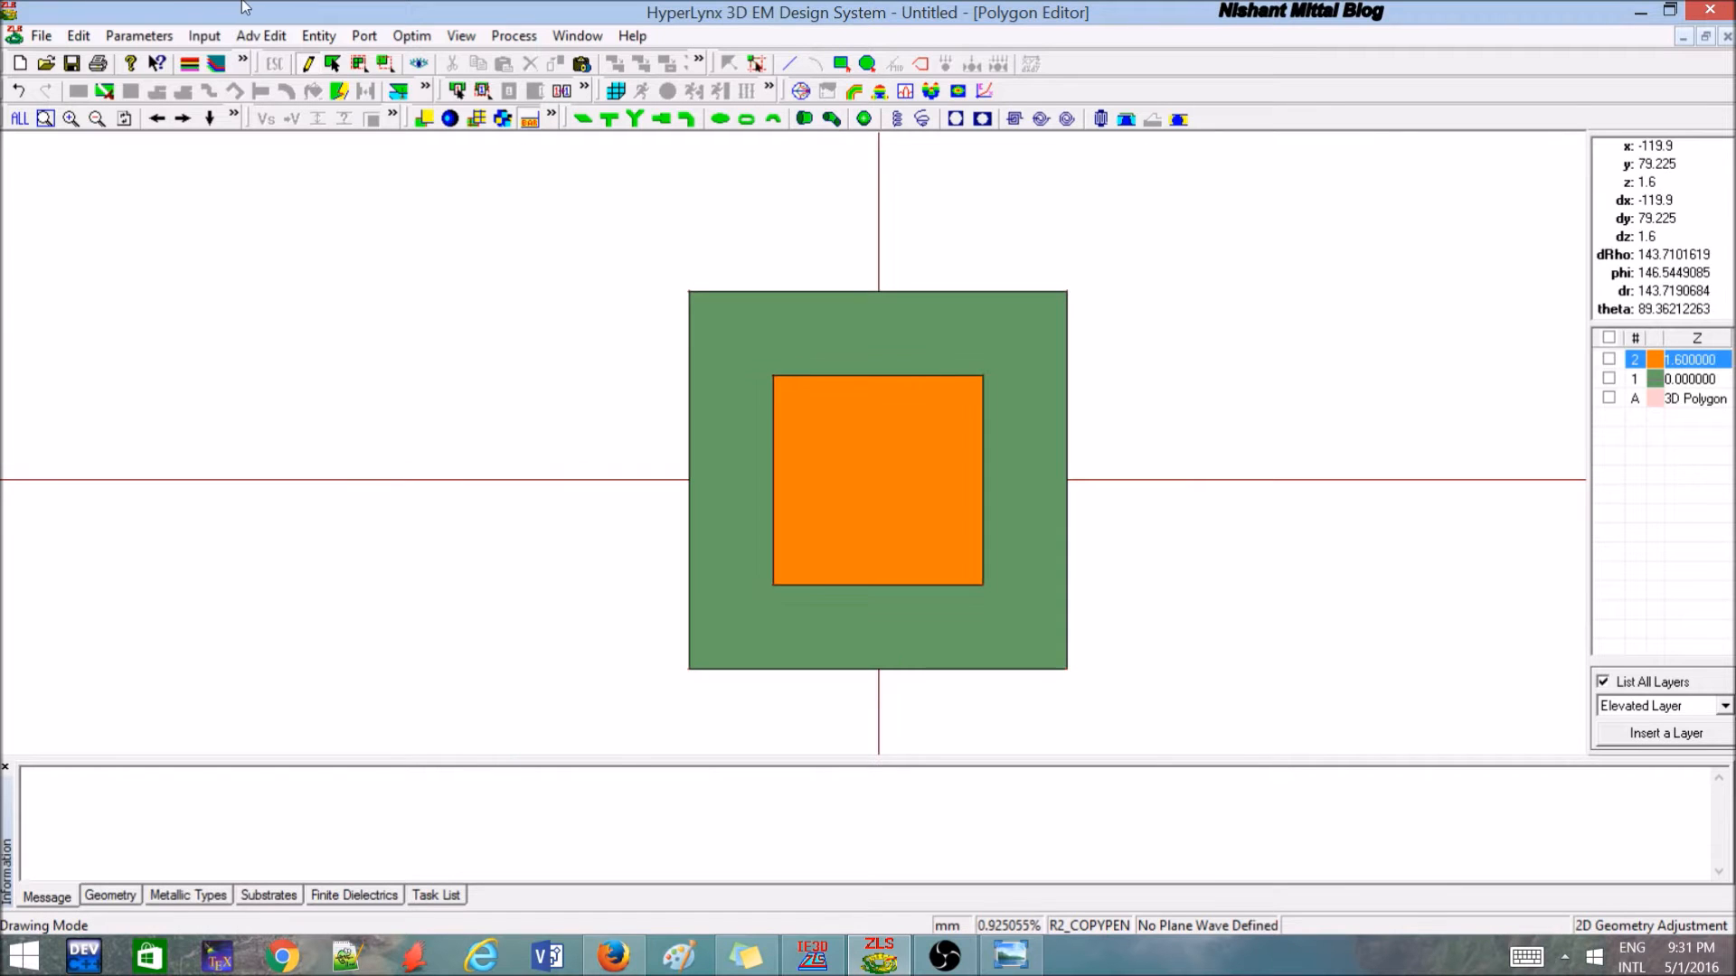
# Check the patch above the ground rectangle in the 3D geometry view from a tilted angle.
pyautogui.click(450, 118)
pyautogui.moveTo(907, 477); pyautogui.dragTo(1030, 291)
pyautogui.moveTo(1067, 266); pyautogui.dragTo(1100, 232)
pyautogui.click(450, 140)
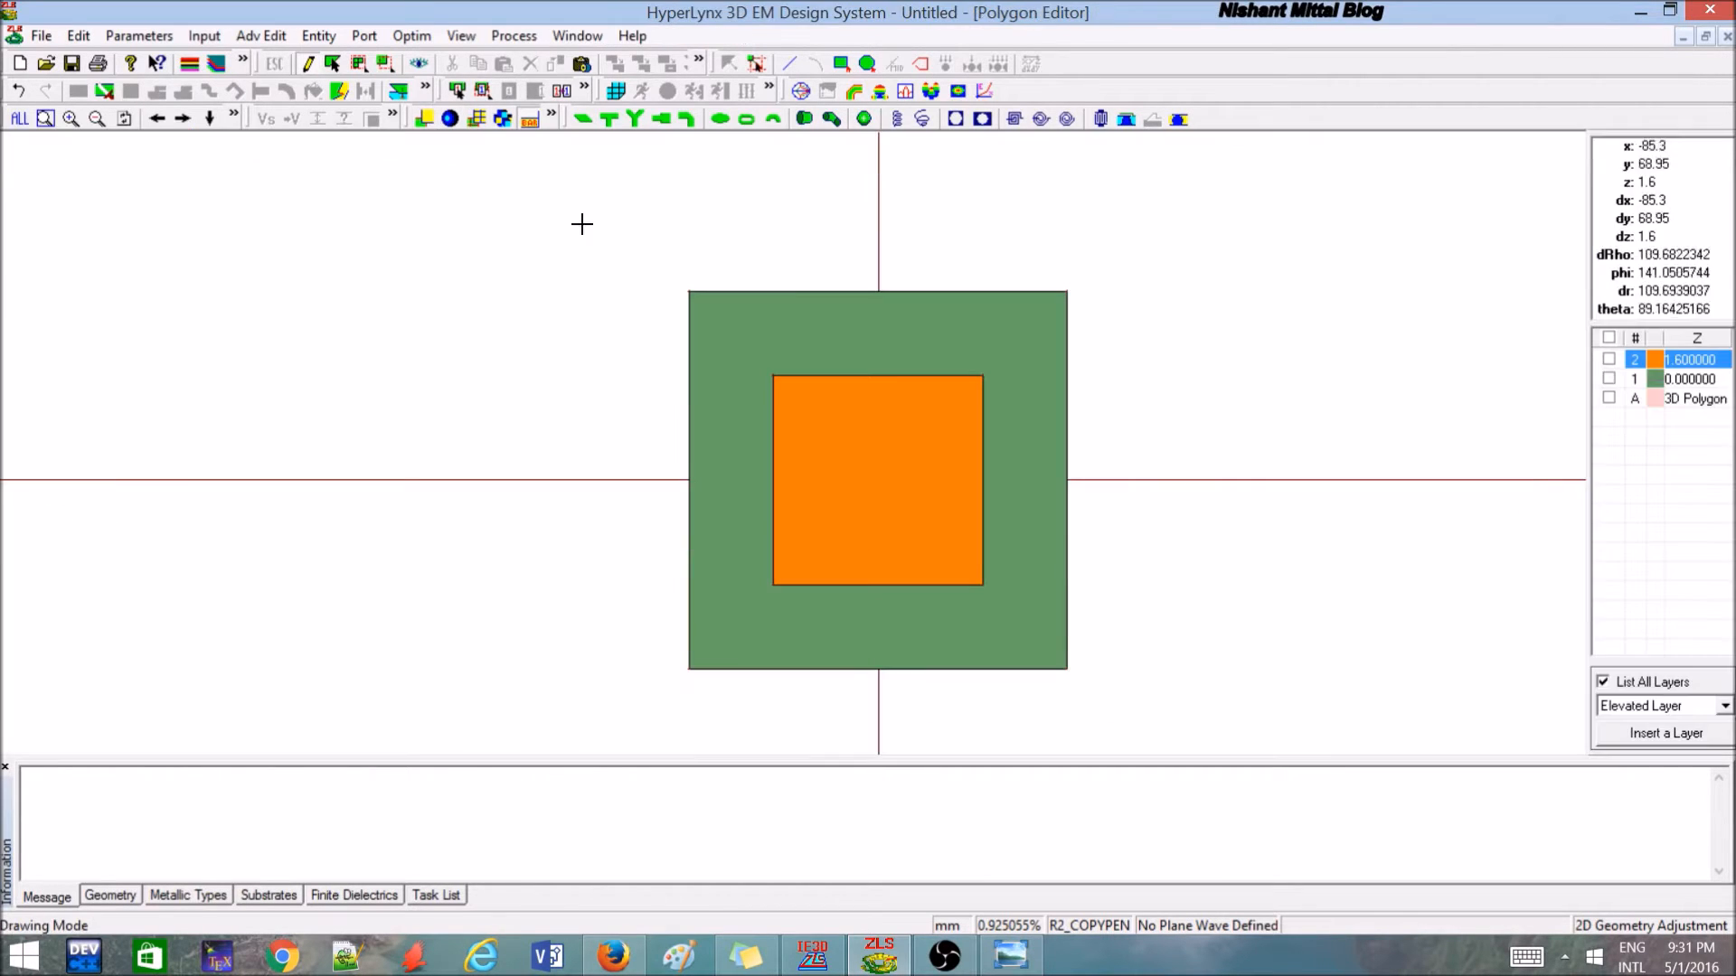
# Set the z-coordinate of layer No.2 to 1.6.
pyautogui.rightClick(1680, 361)
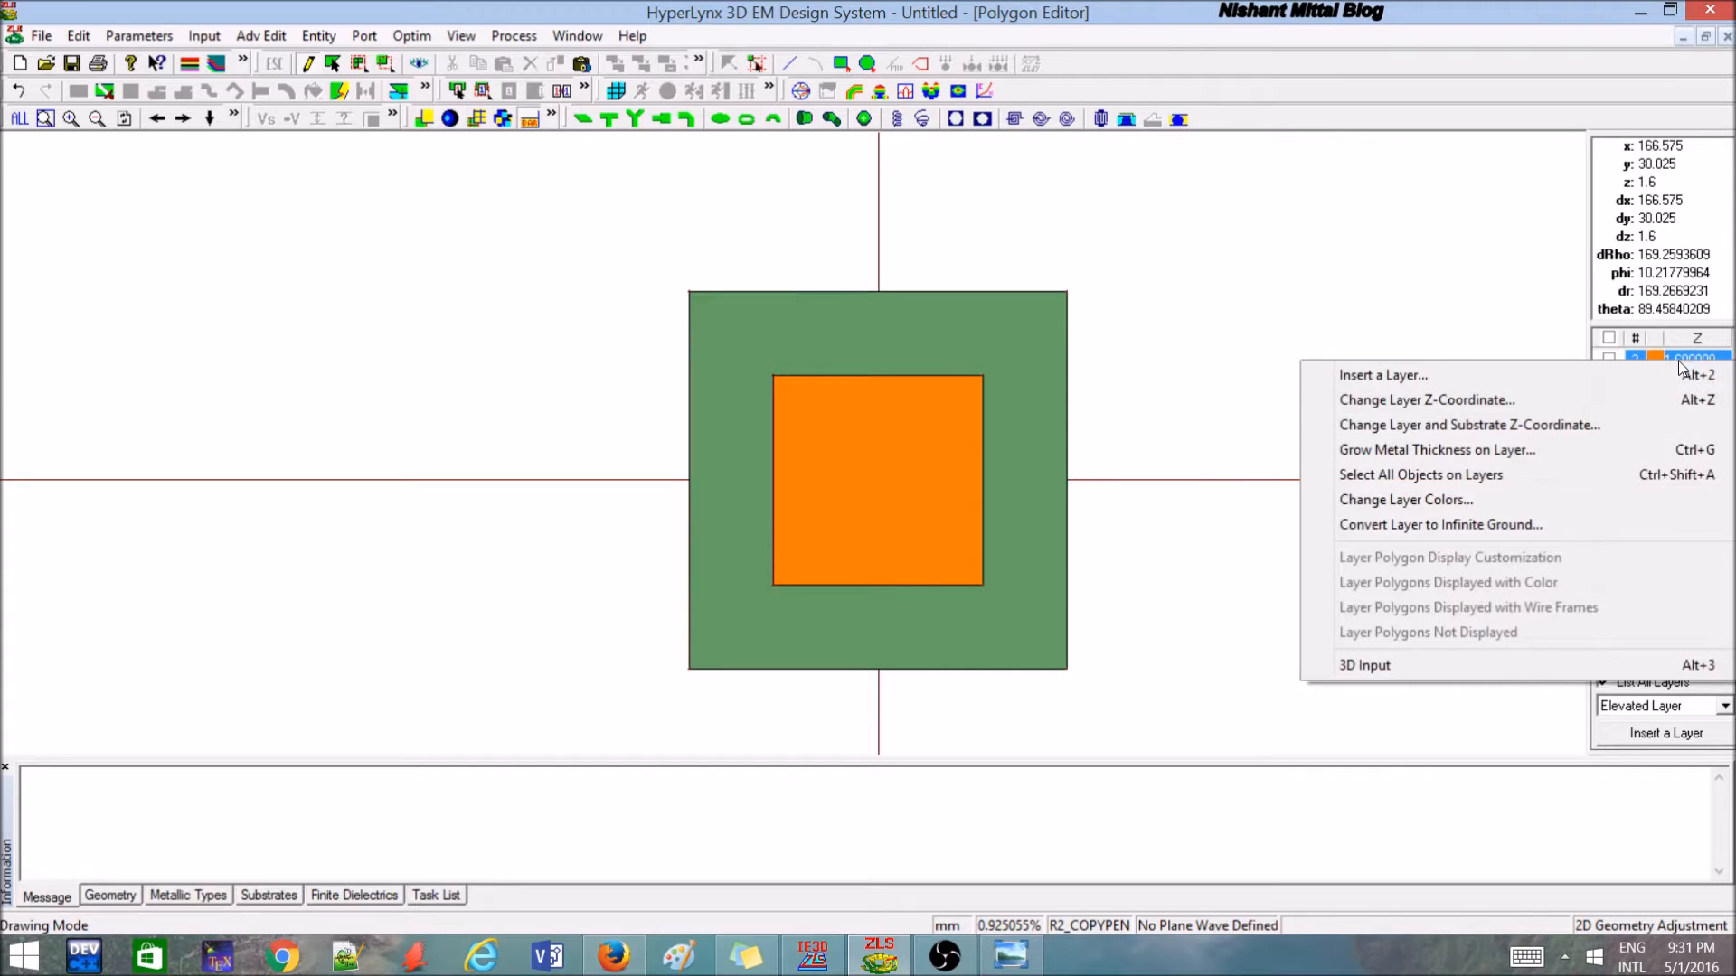
pyautogui.click(1386, 395)
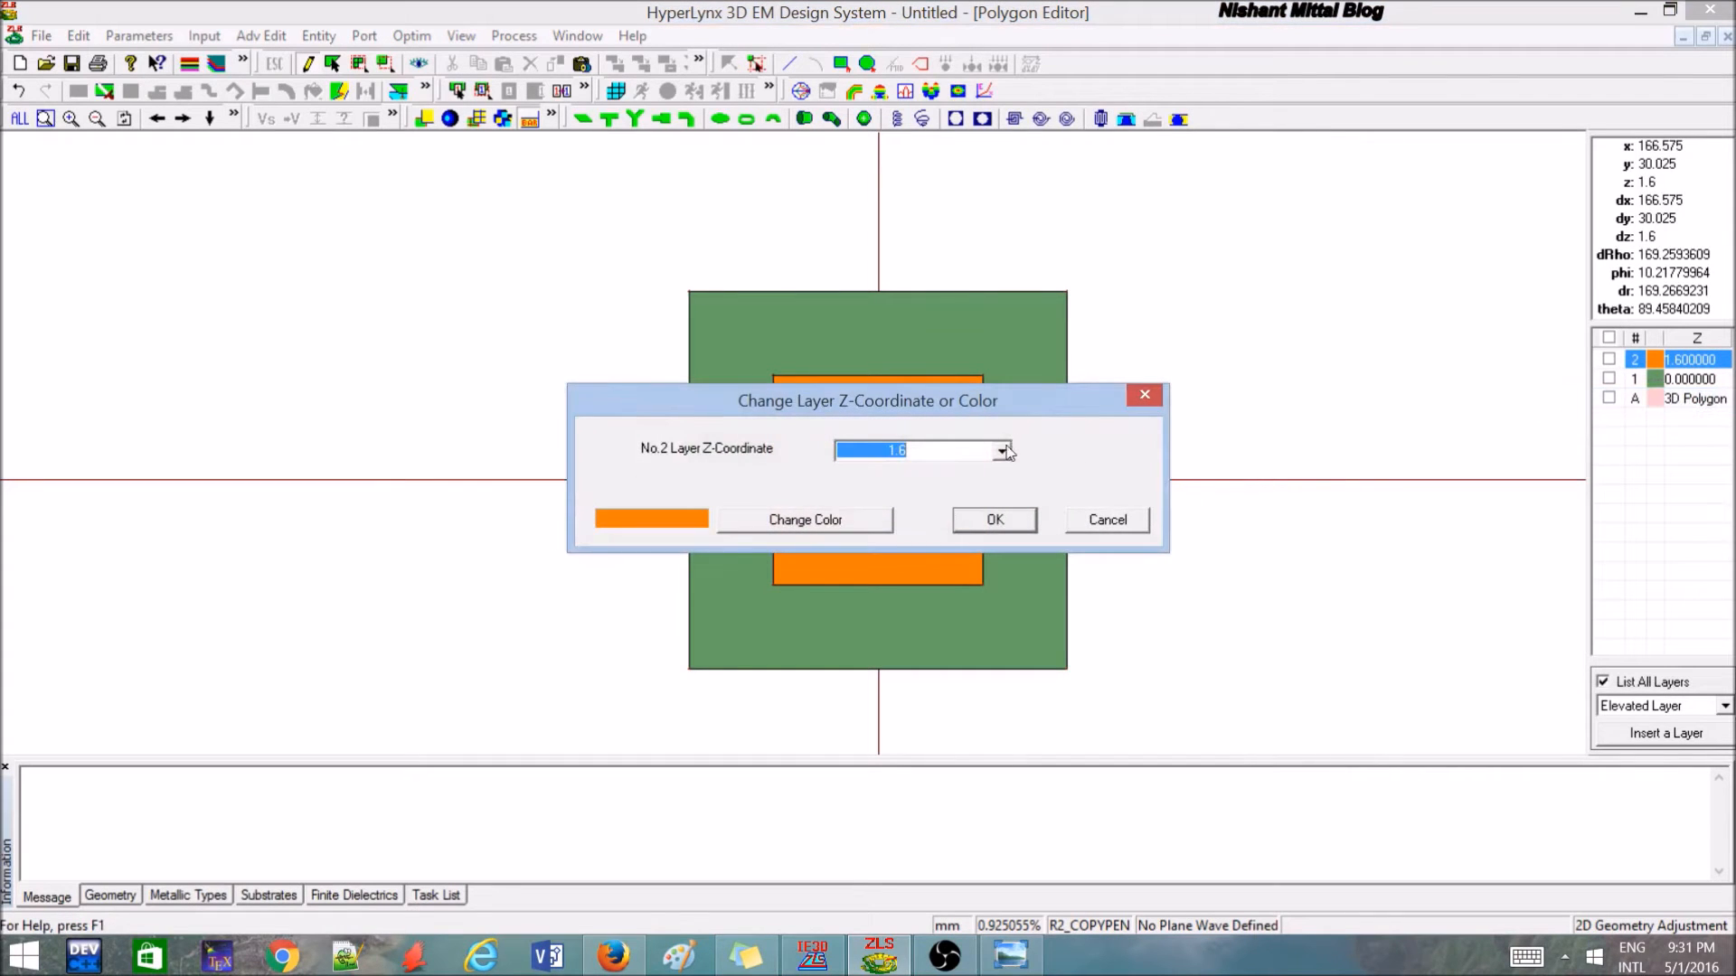
pyautogui.click(1002, 450)
pyautogui.click(916, 488)
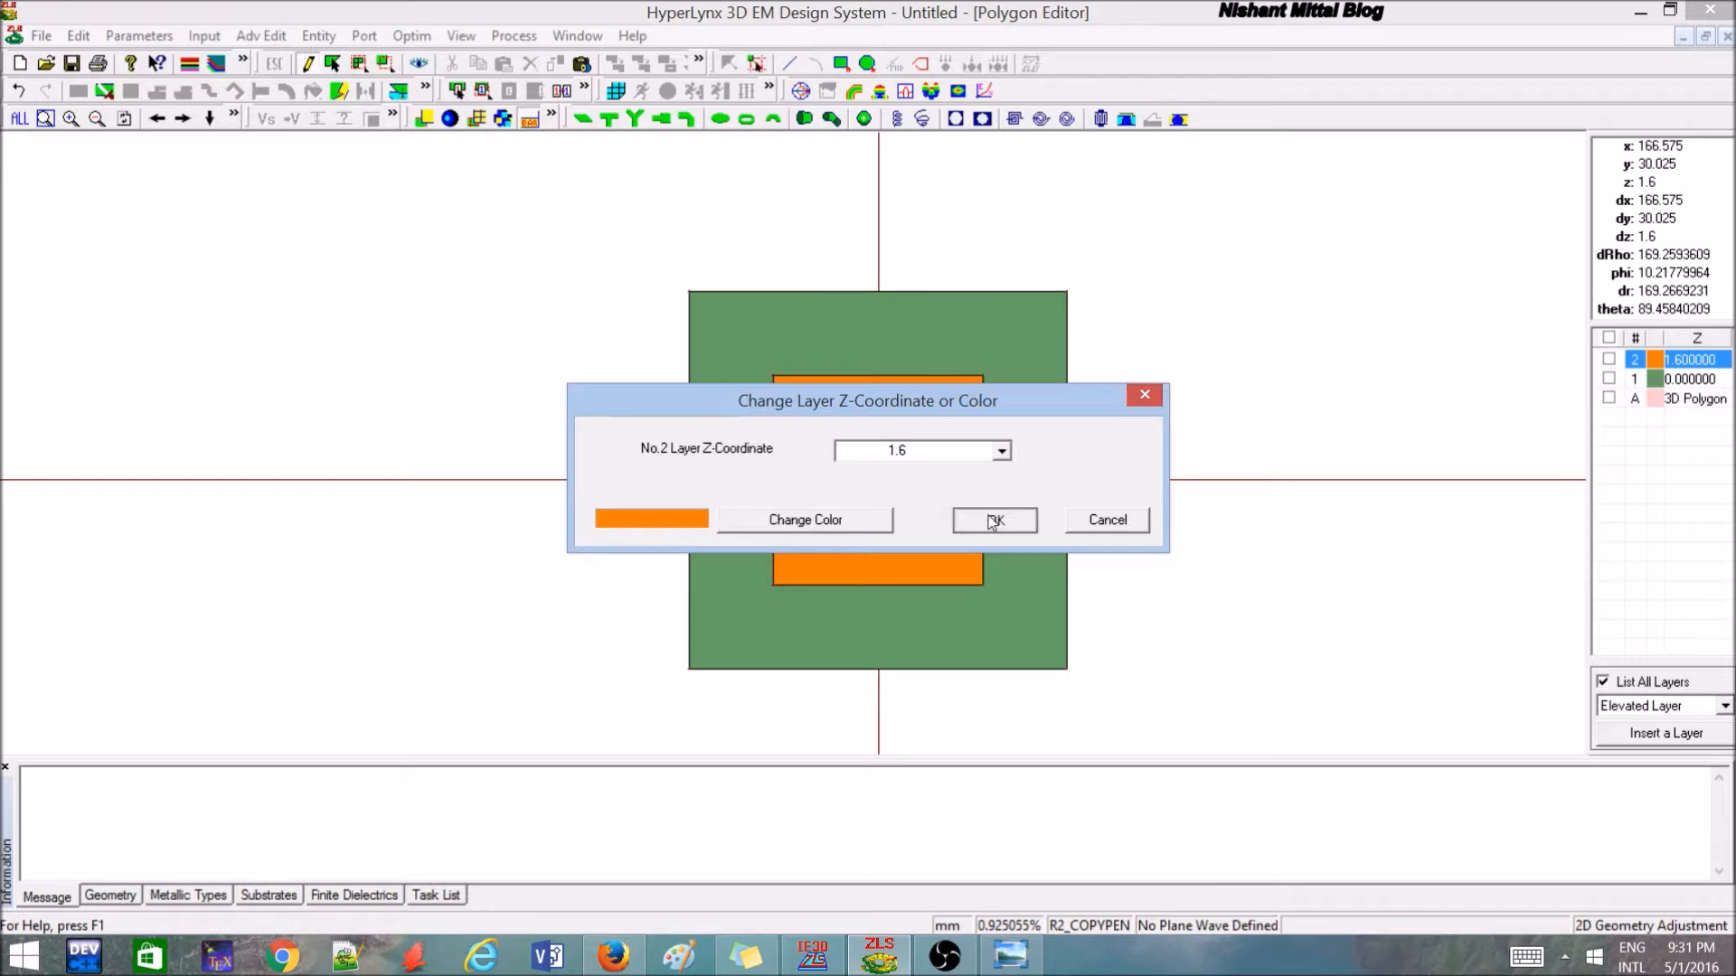
pyautogui.click(995, 519)
# Review the patch and ground layers in 3D once more and return to the Polygon Editor.
pyautogui.click(450, 118)
pyautogui.moveTo(620, 275); pyautogui.dragTo(850, 388)
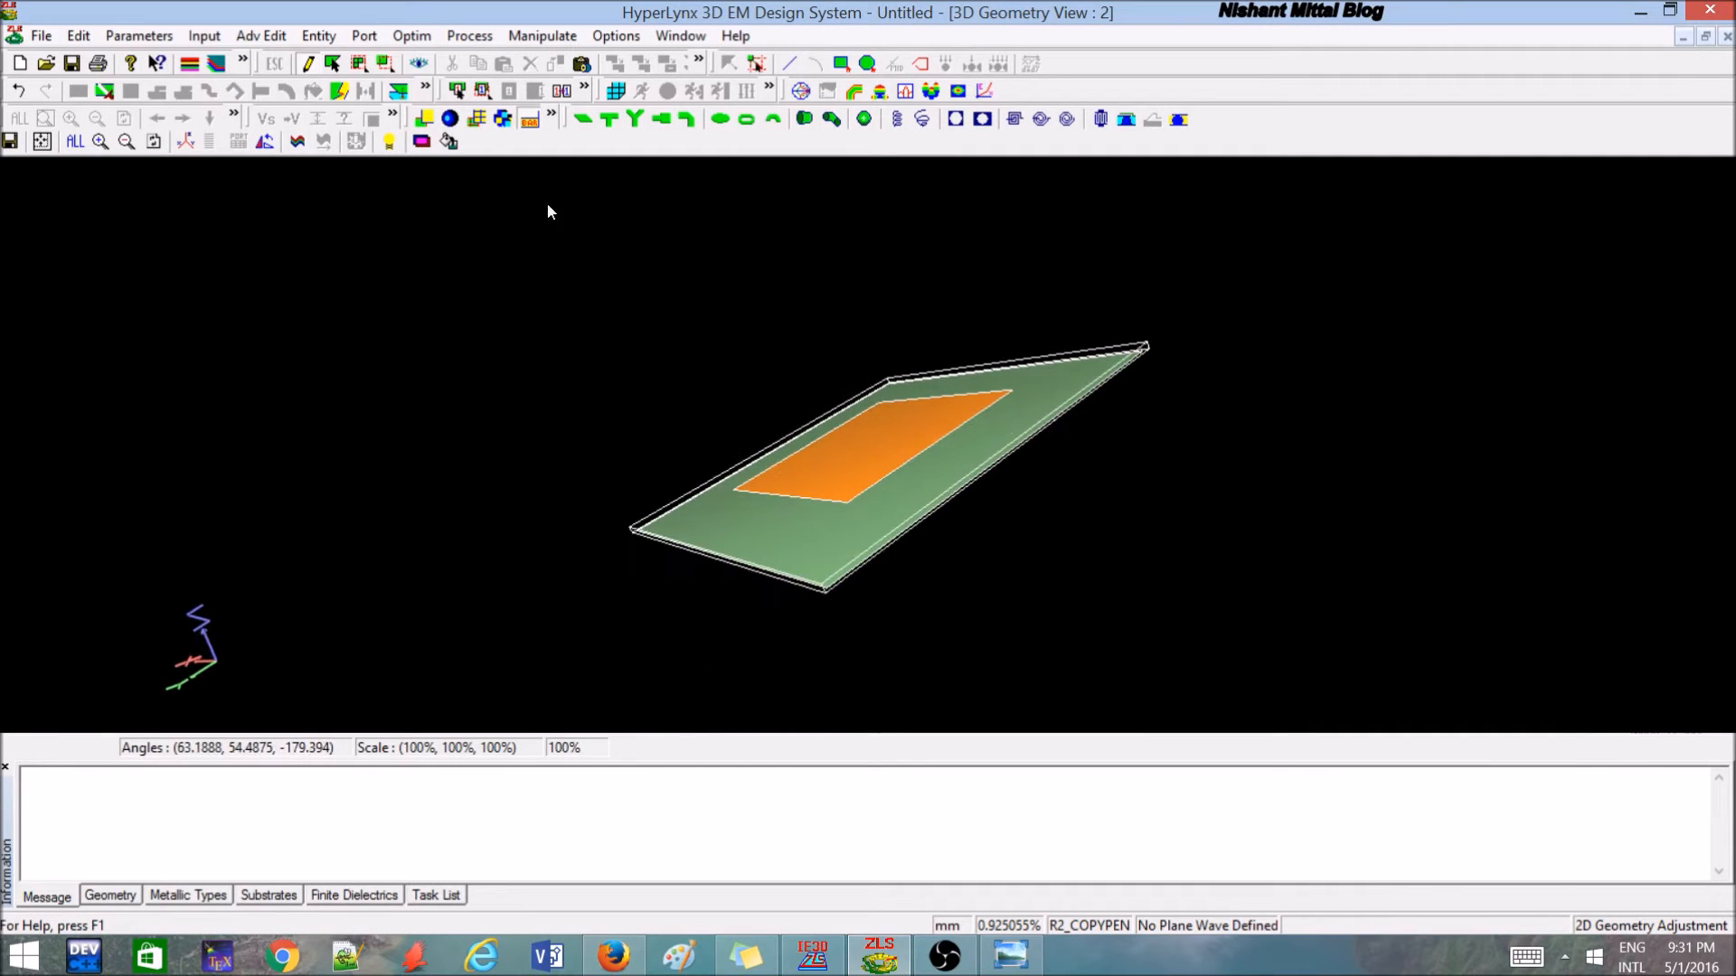
pyautogui.click(423, 118)
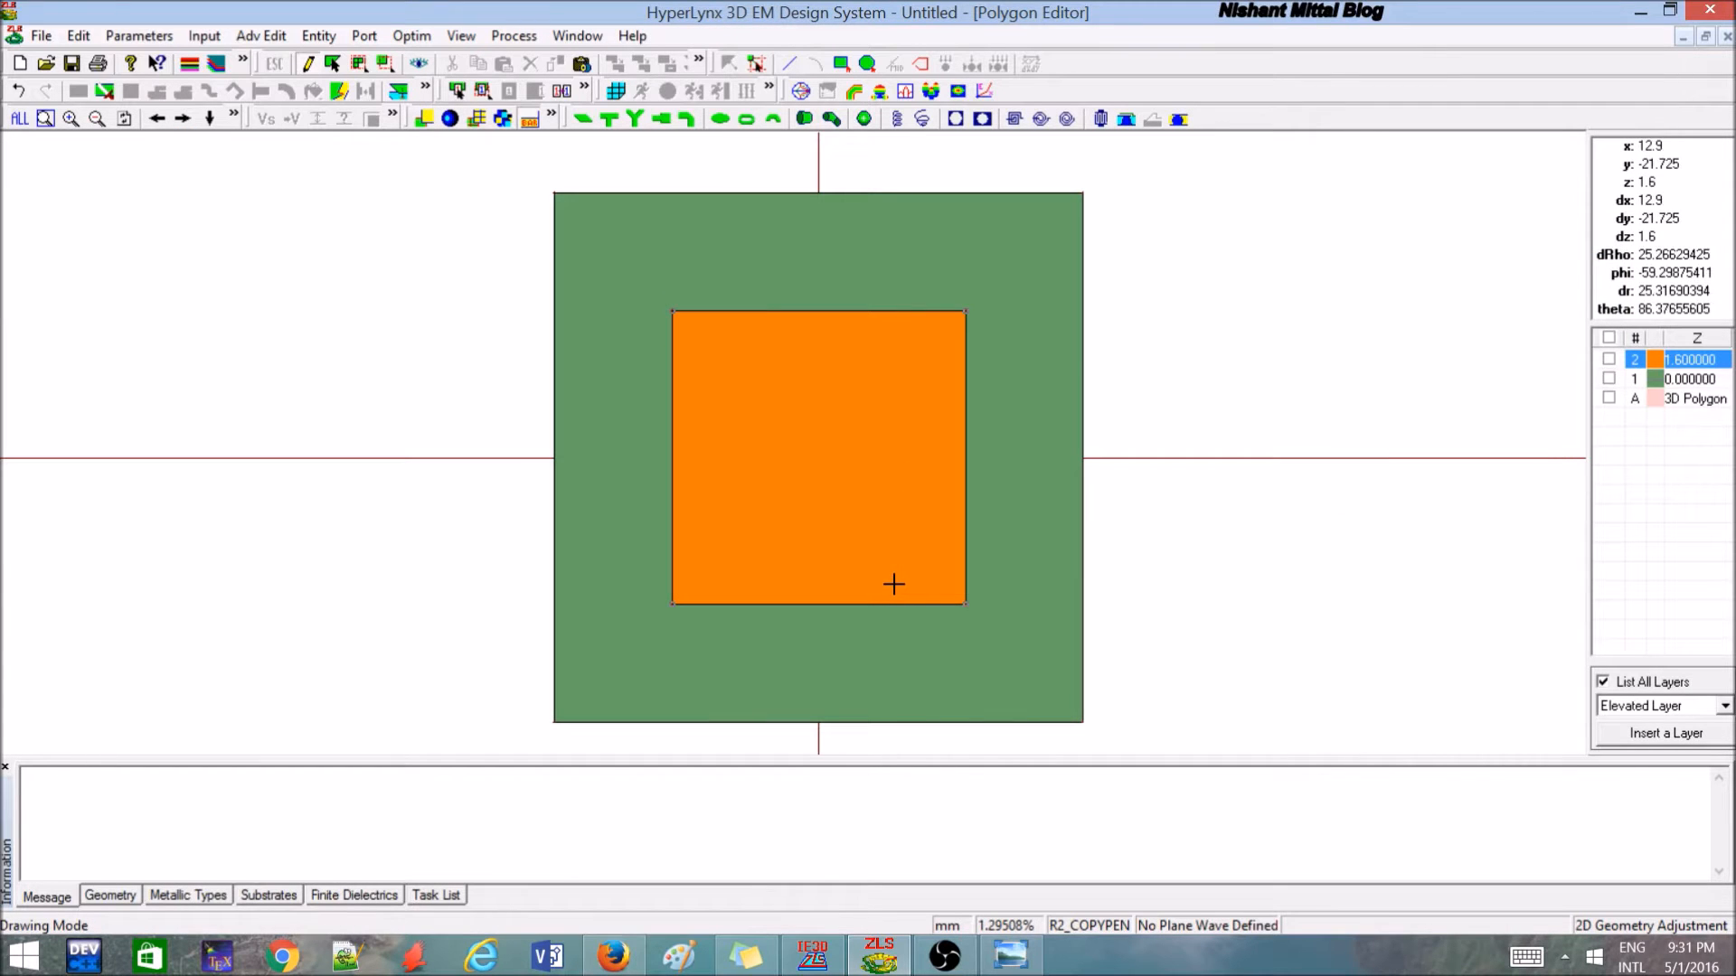
pyautogui.scroll(-1, 891, 585)
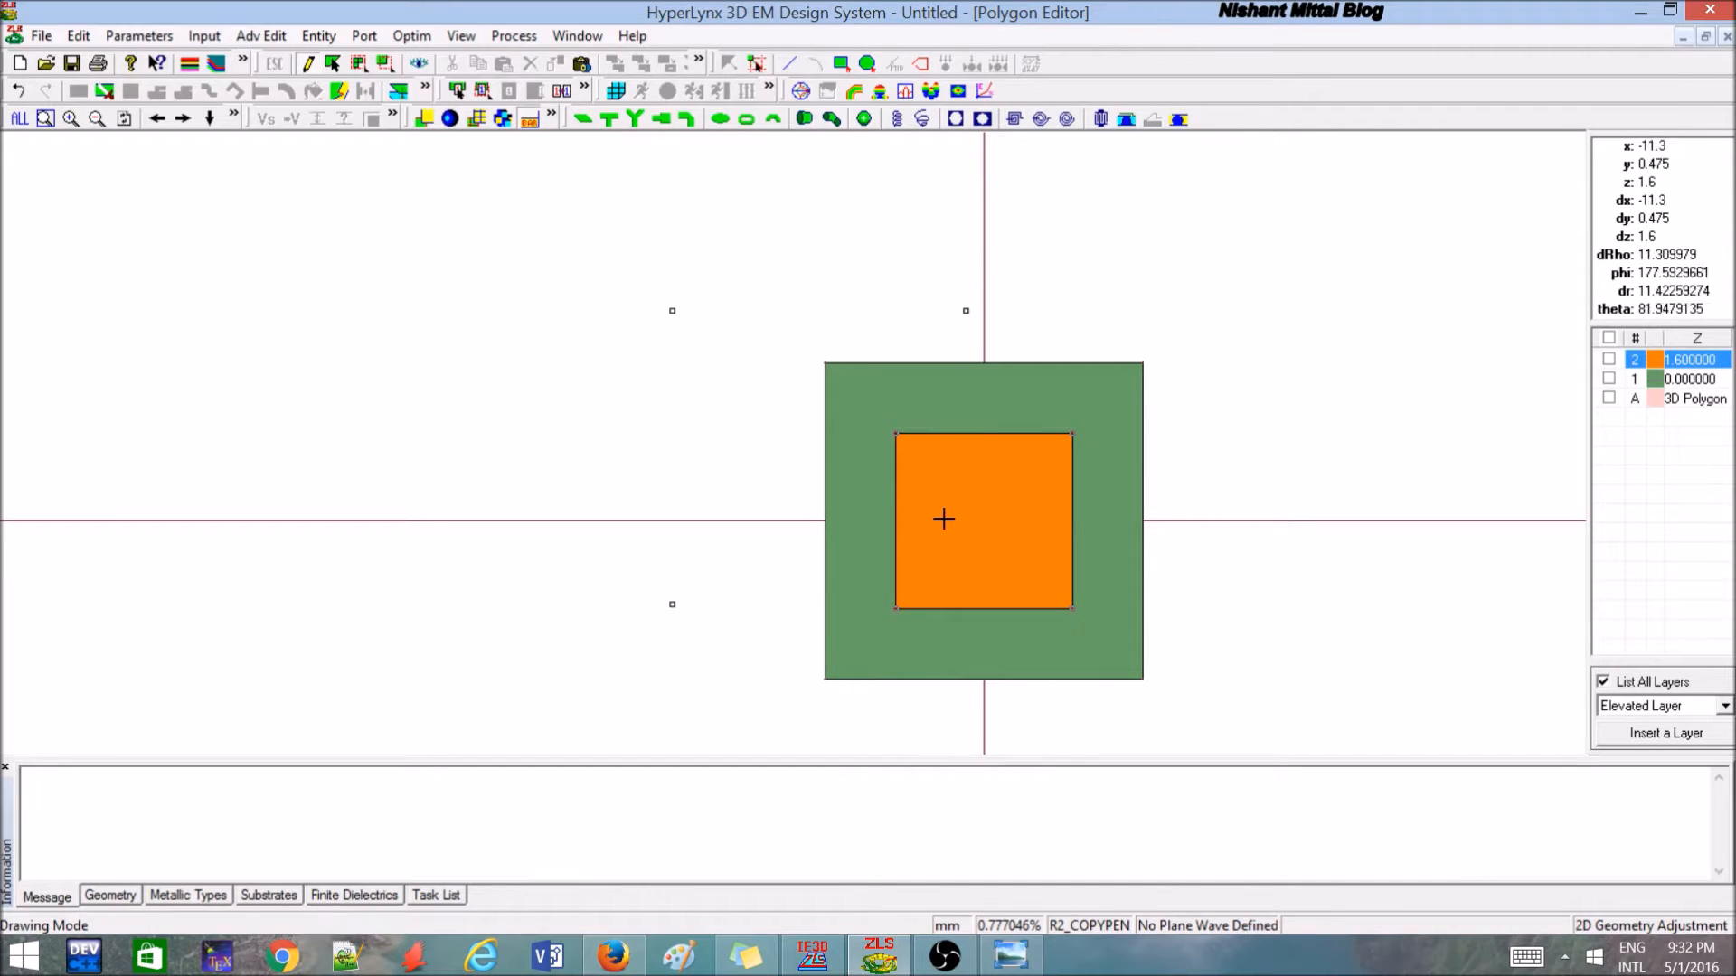
pyautogui.click(501, 41)
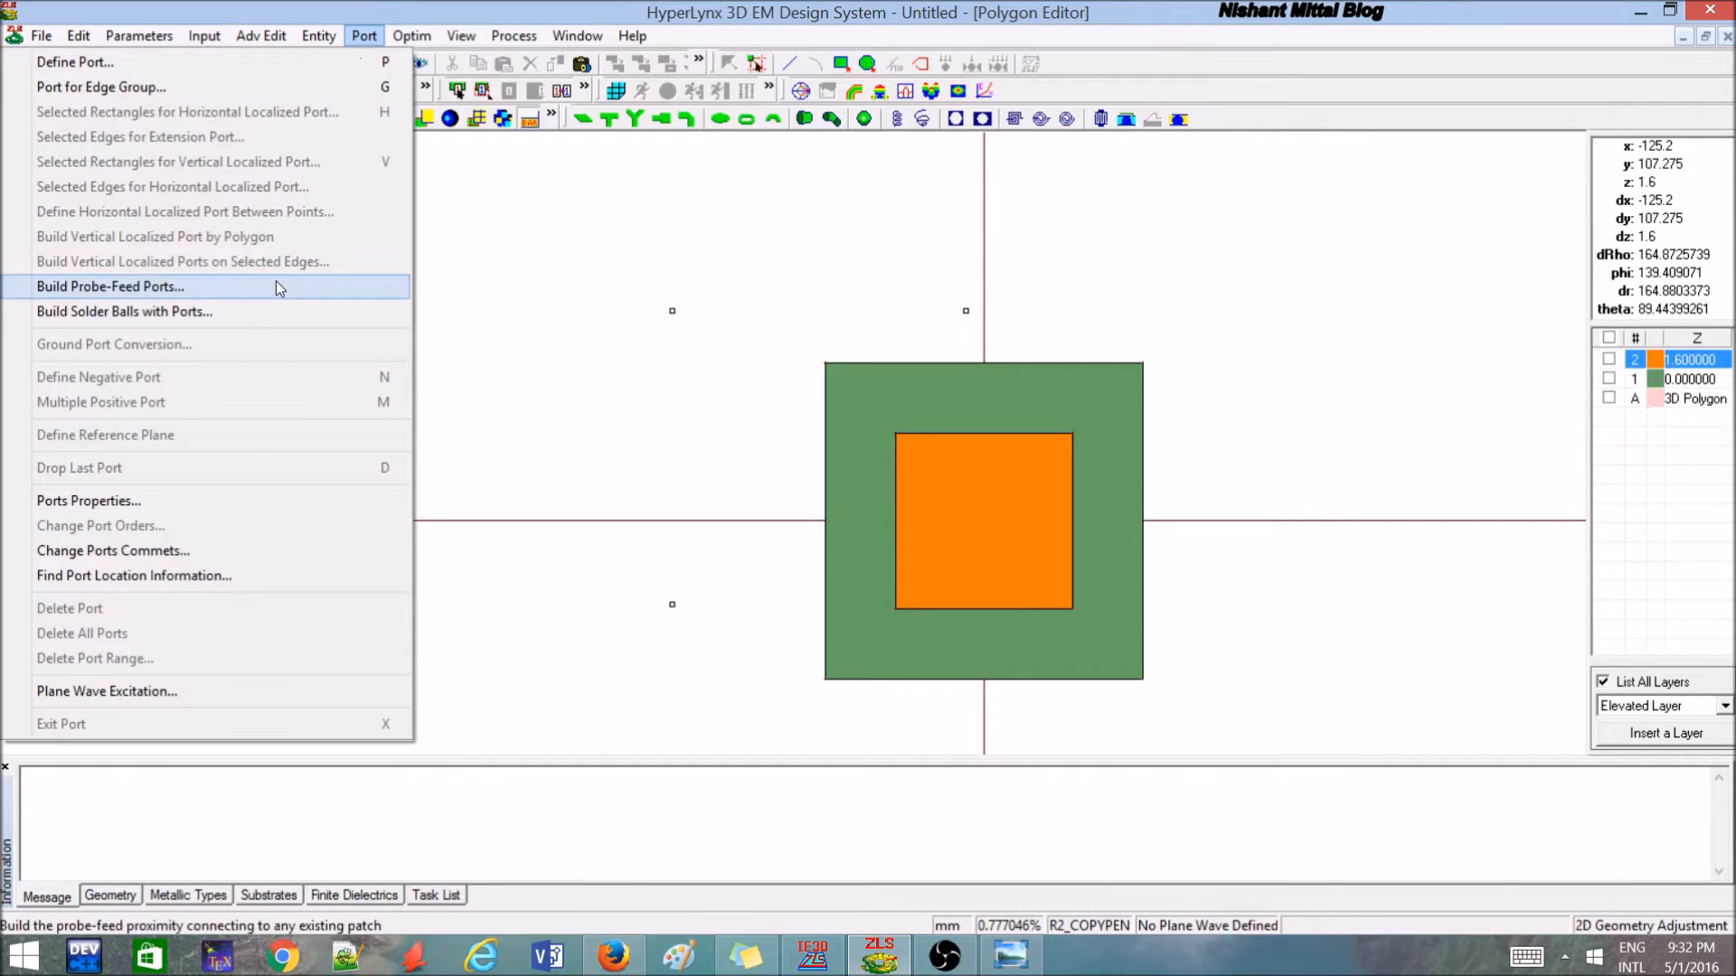
pyautogui.click(276, 282)
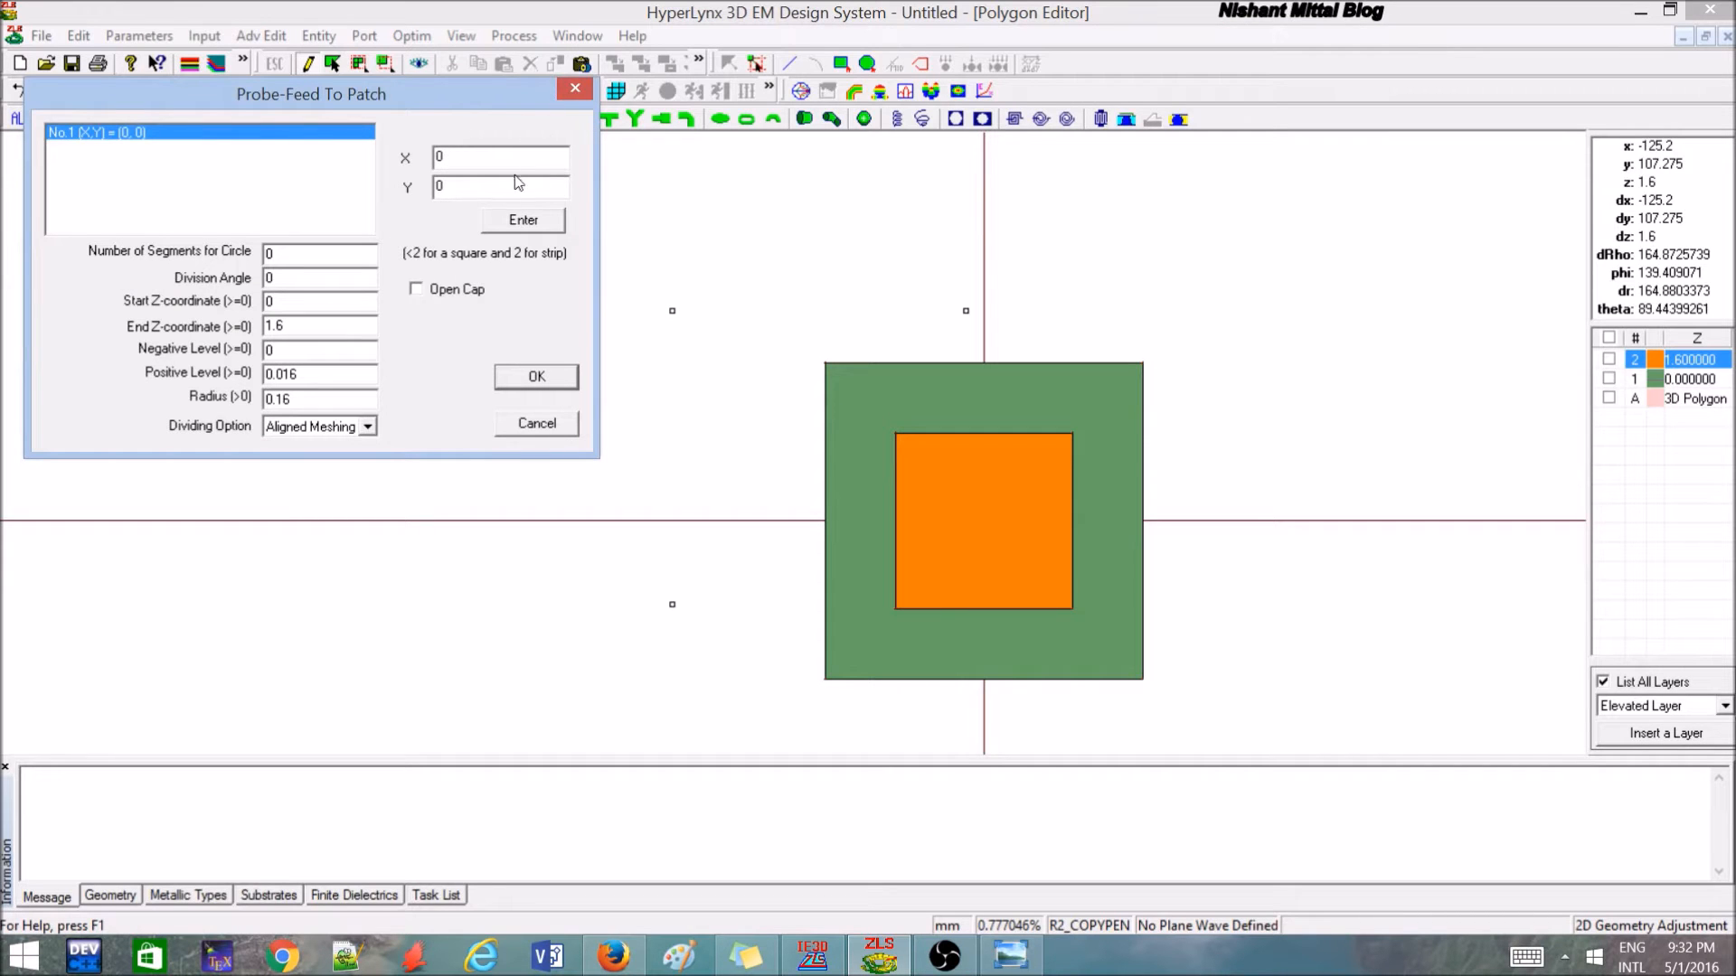
pyautogui.click(574, 89)
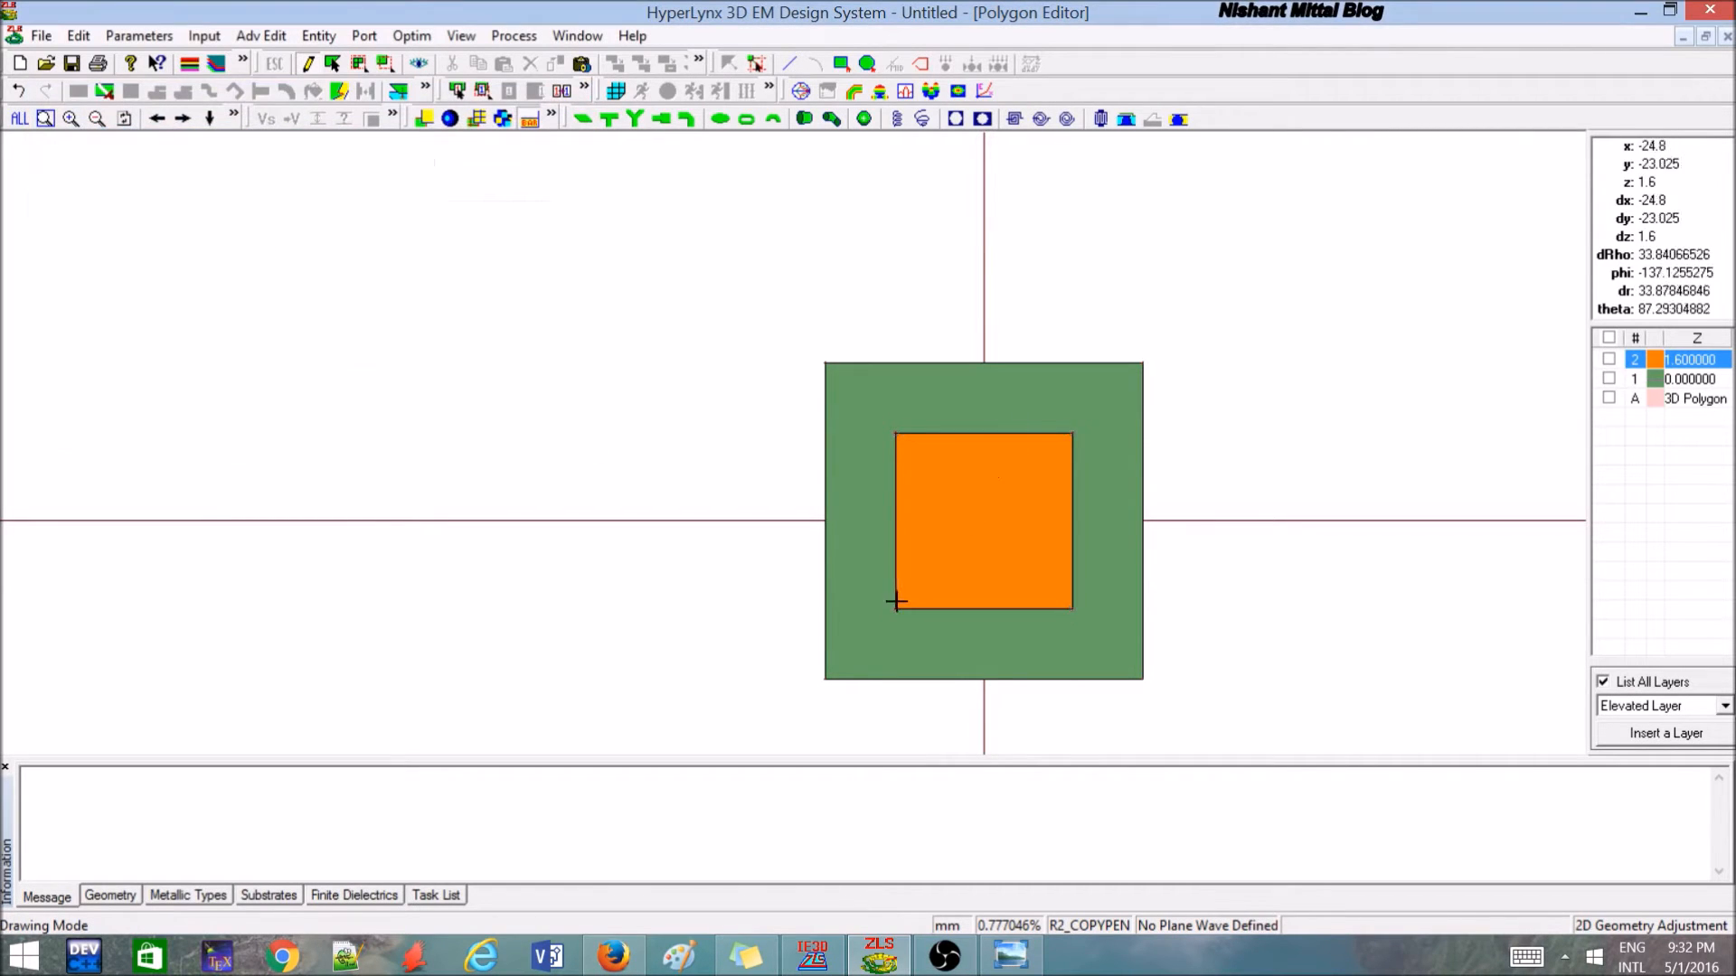
# Start a probe-feed port on the patch and enter its location as X = -15, Y = 0.
pyautogui.scroll(2, 970, 651)
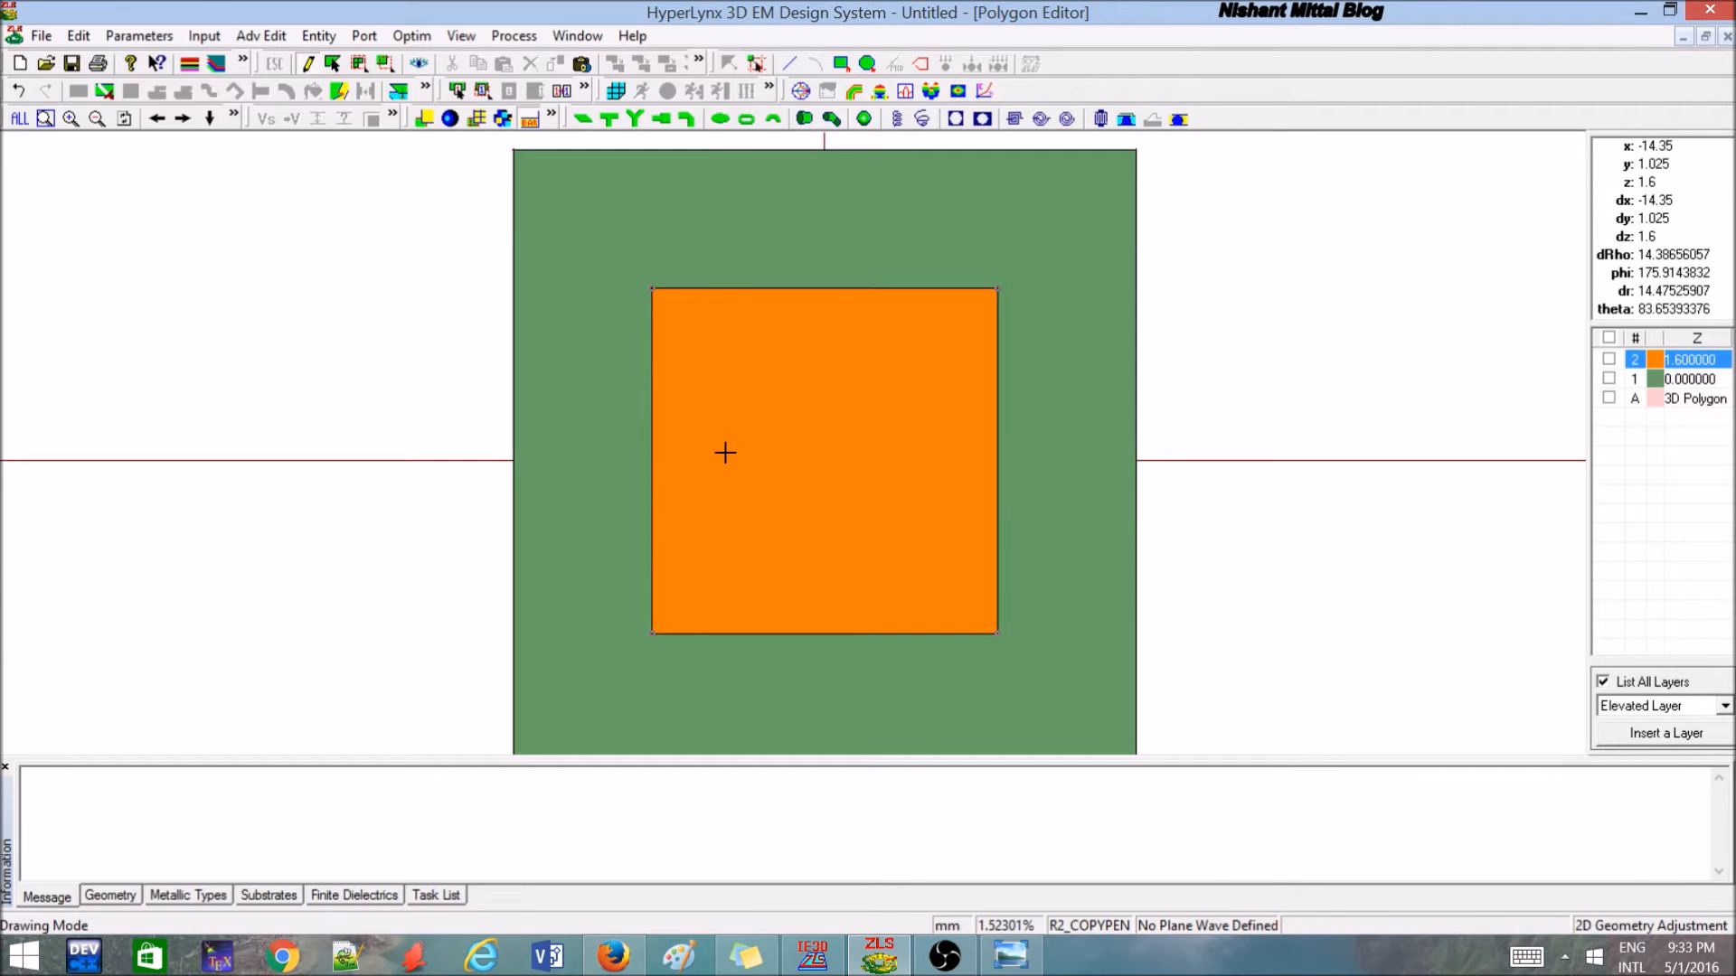
pyautogui.click(371, 40)
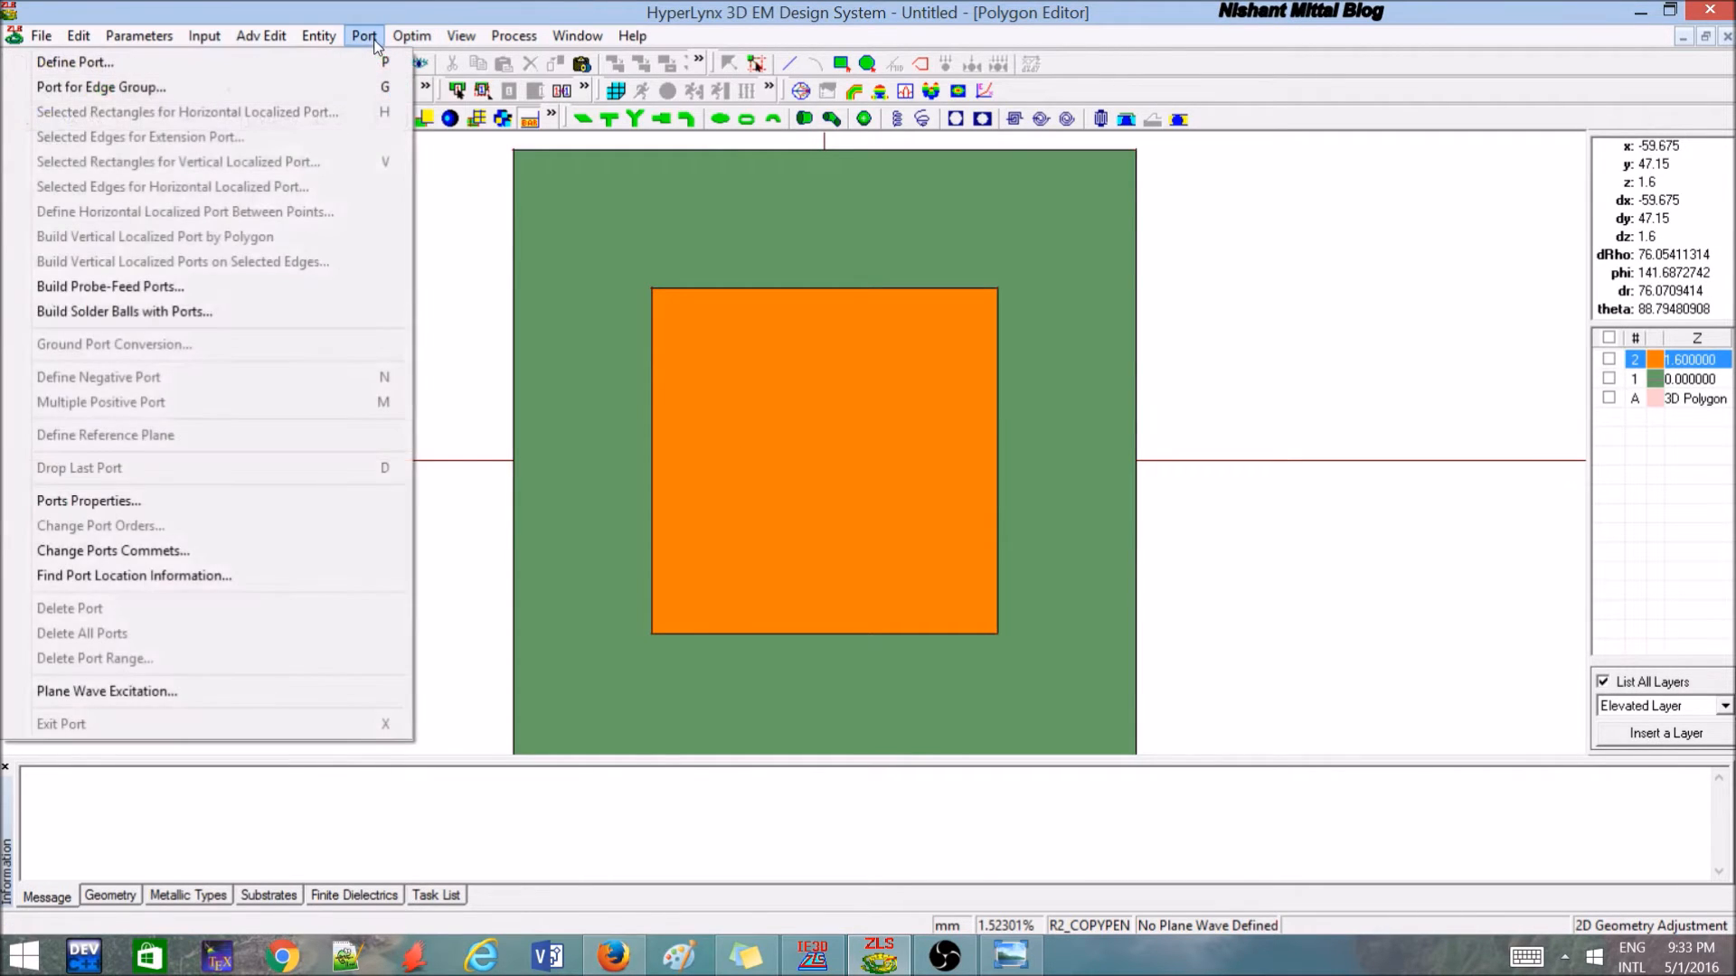
pyautogui.click(273, 286)
pyautogui.doubleClick(504, 165)
pyautogui.write('-15')
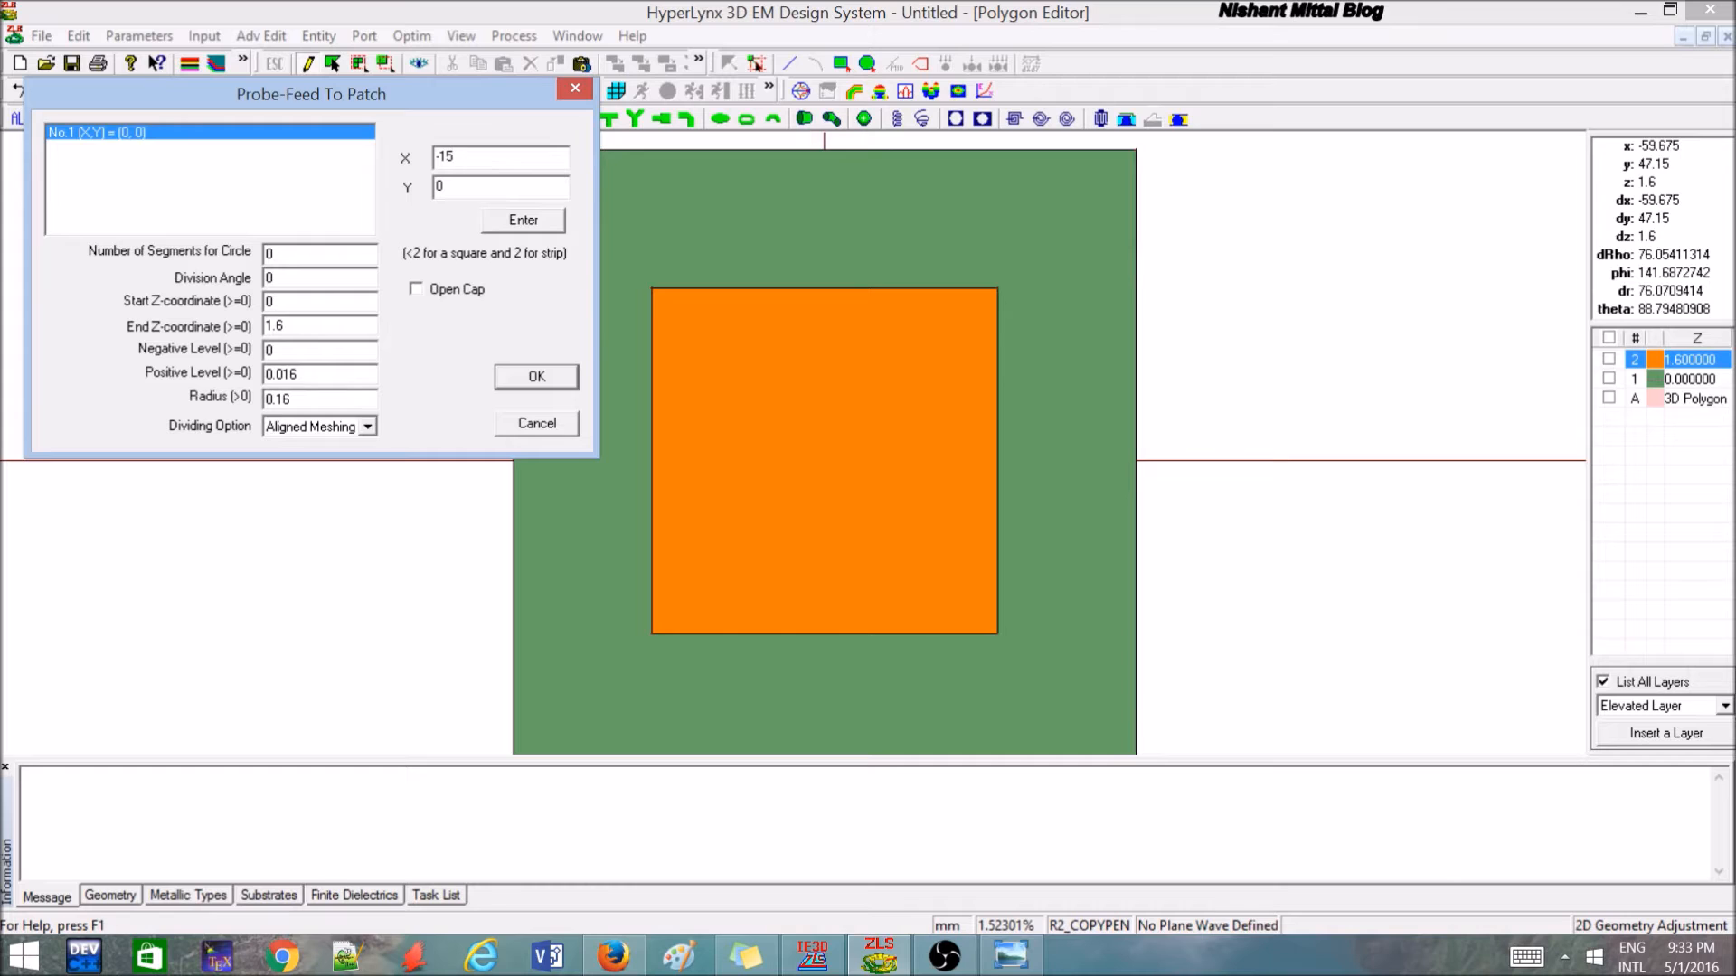
pyautogui.press('Tab')
pyautogui.click(516, 227)
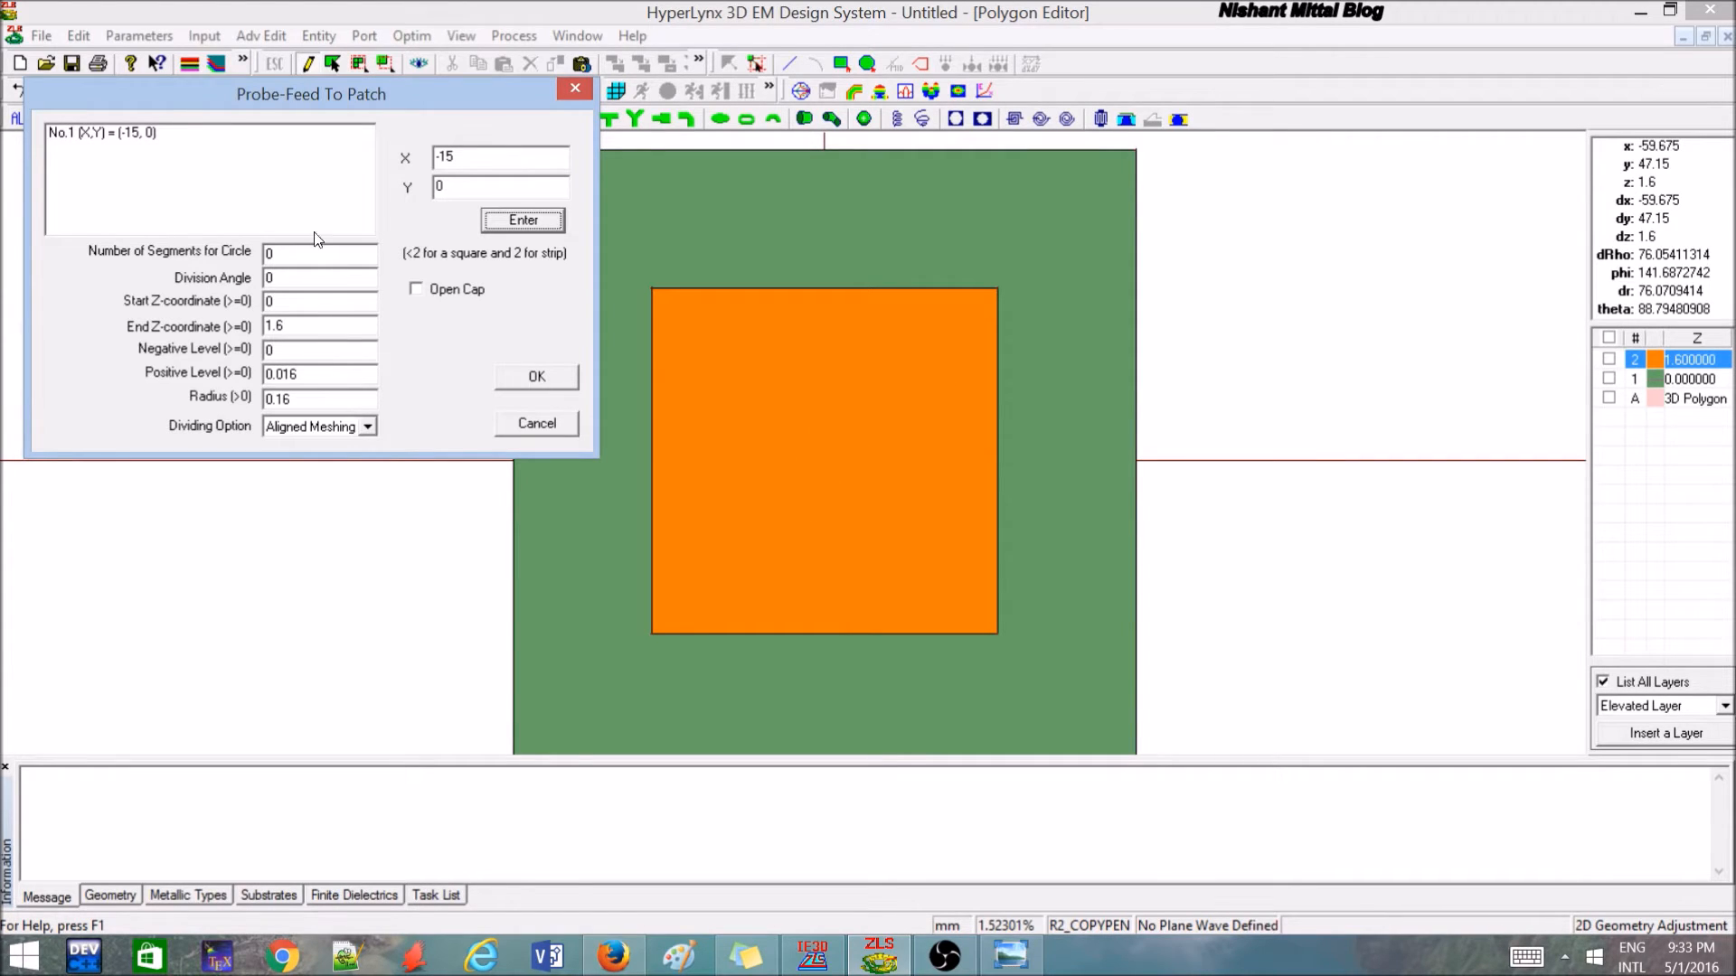
# Try building the probe-feed port with 8 circle segments, radius 16 and Aligned Meshing, and undo it.
pyautogui.moveTo(292, 255); pyautogui.dragTo(251, 240)
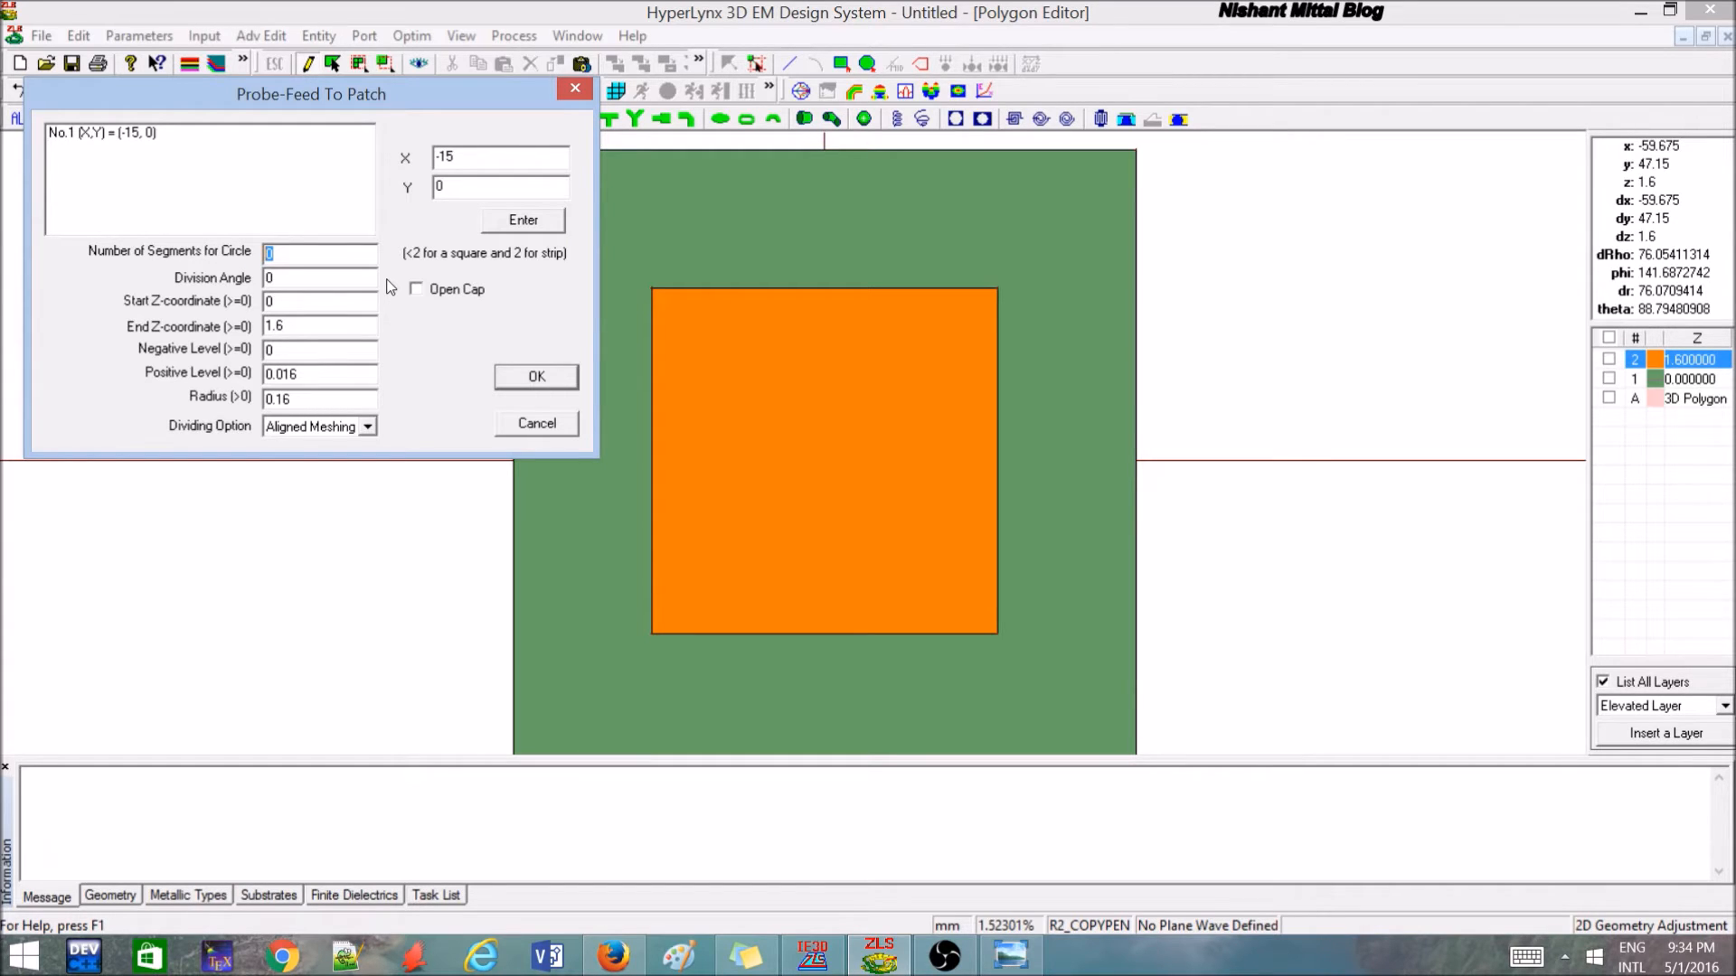
pyautogui.write('8')
pyautogui.moveTo(291, 399); pyautogui.dragTo(261, 399)
pyautogui.write('16')
pyautogui.click(368, 428)
pyautogui.click(368, 430)
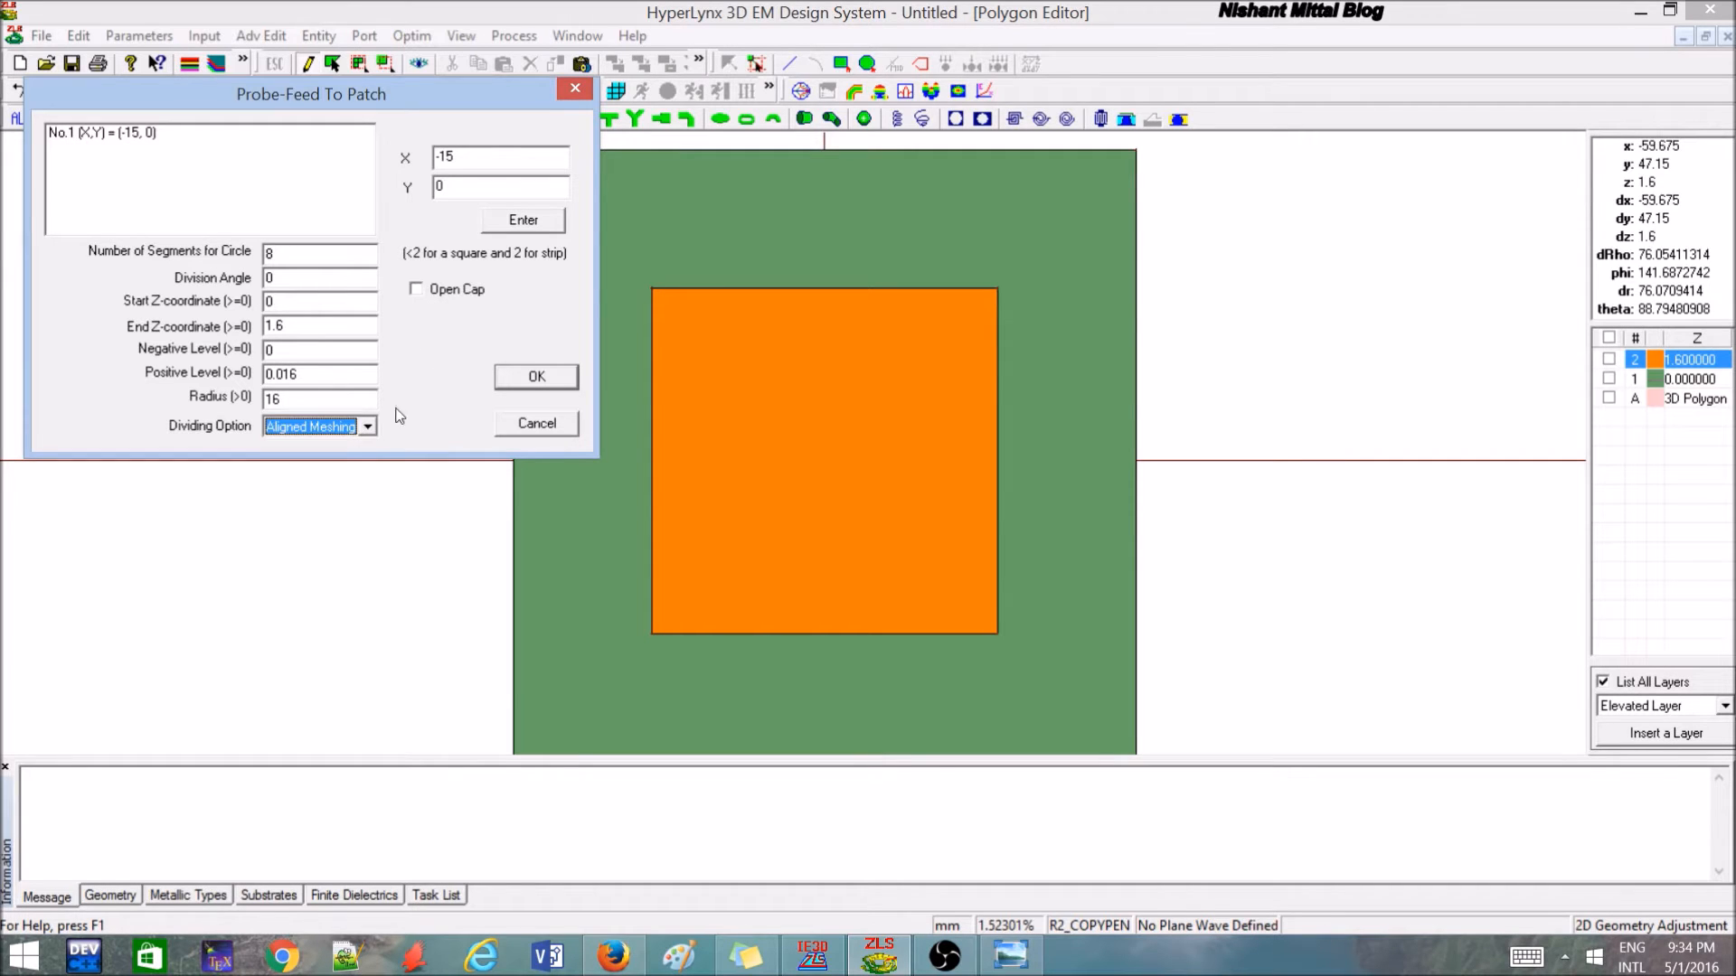
pyautogui.click(537, 376)
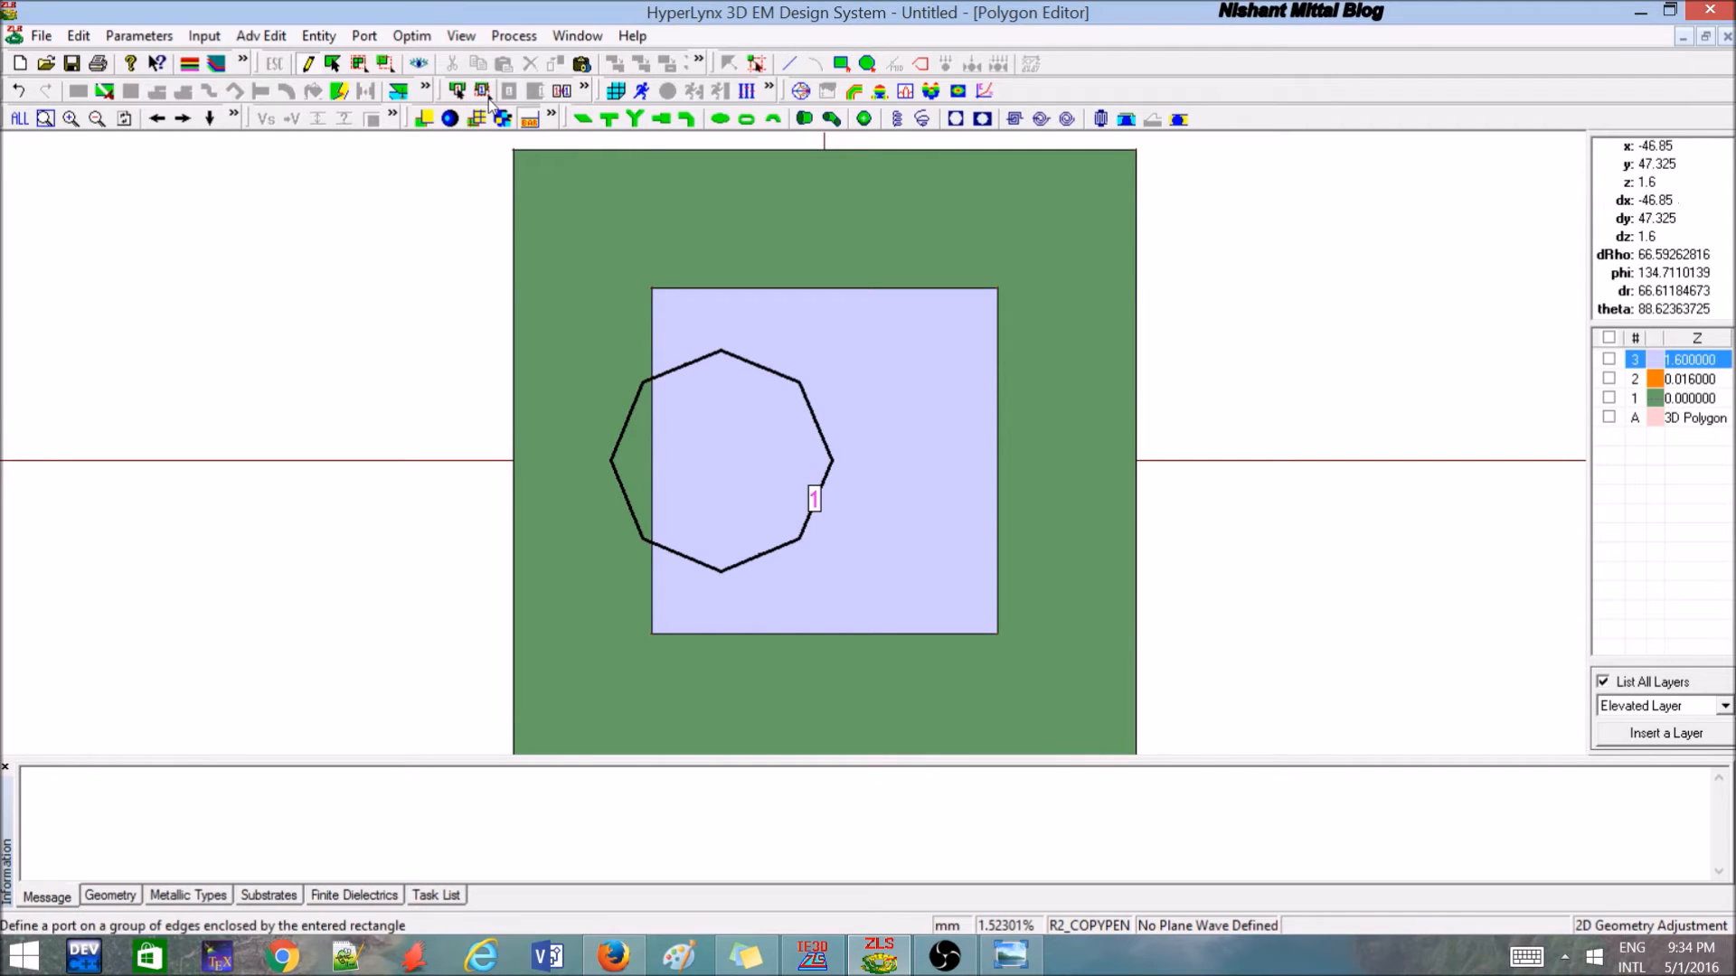
pyautogui.hotkey('ctrl', 'z')
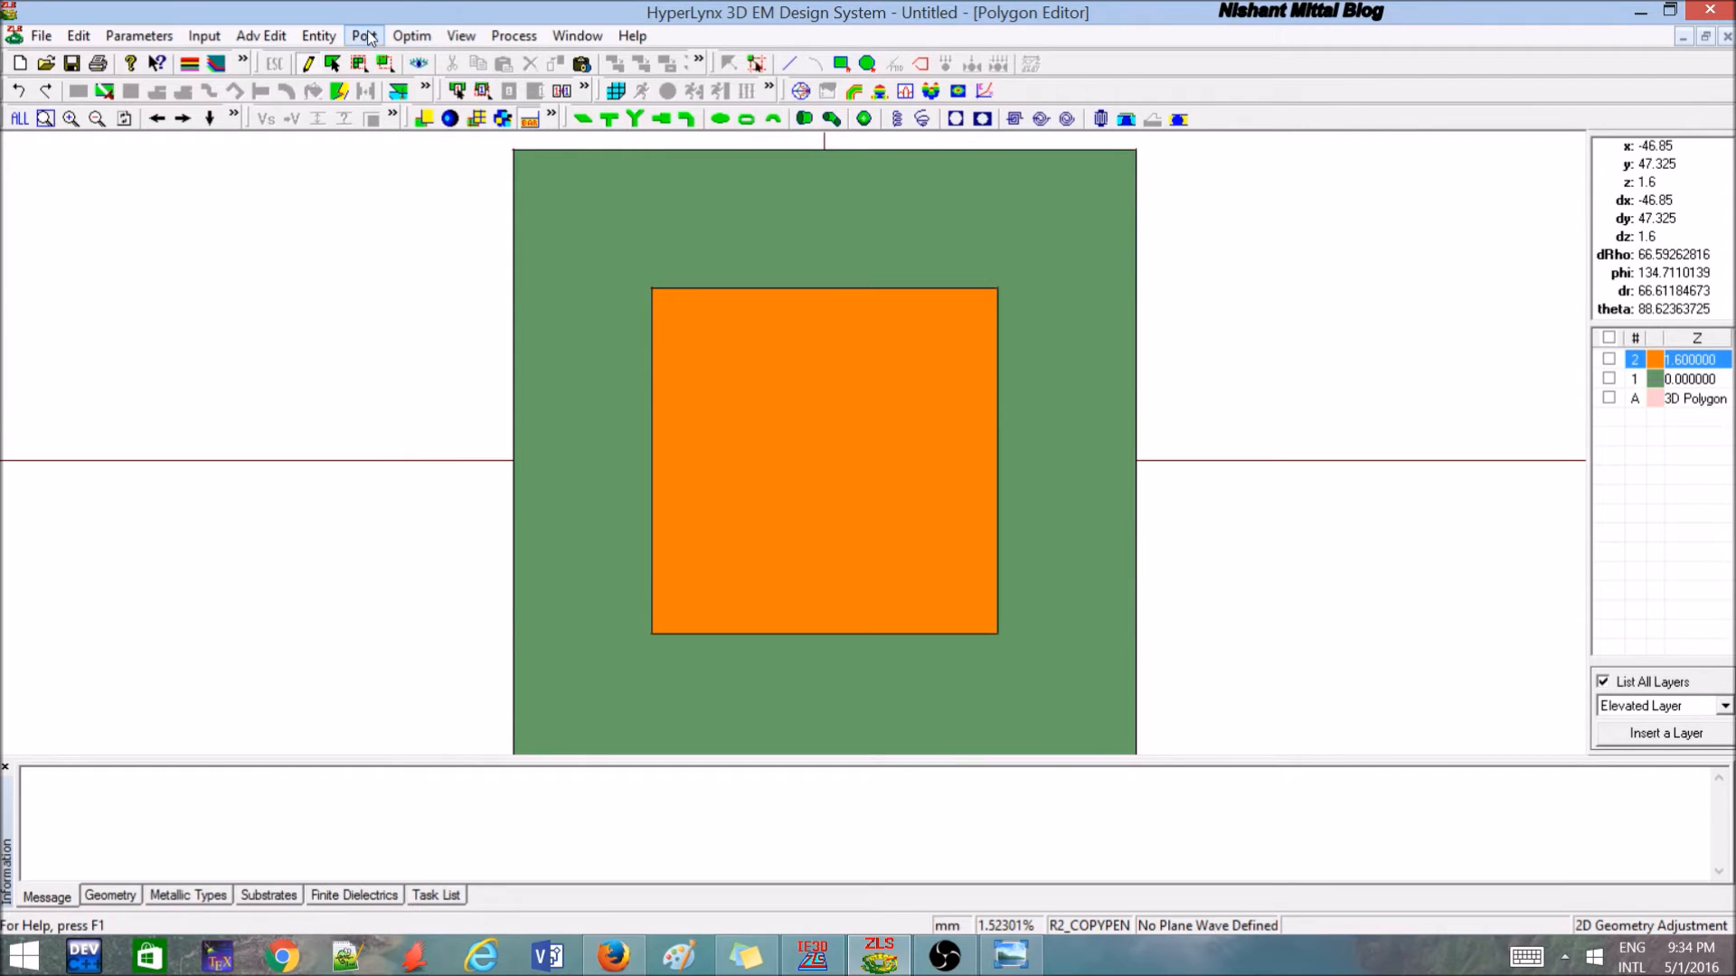
# Try to build a probe-feed port with X set to -15 and the default segments and radius.
pyautogui.click(366, 35)
pyautogui.click(292, 283)
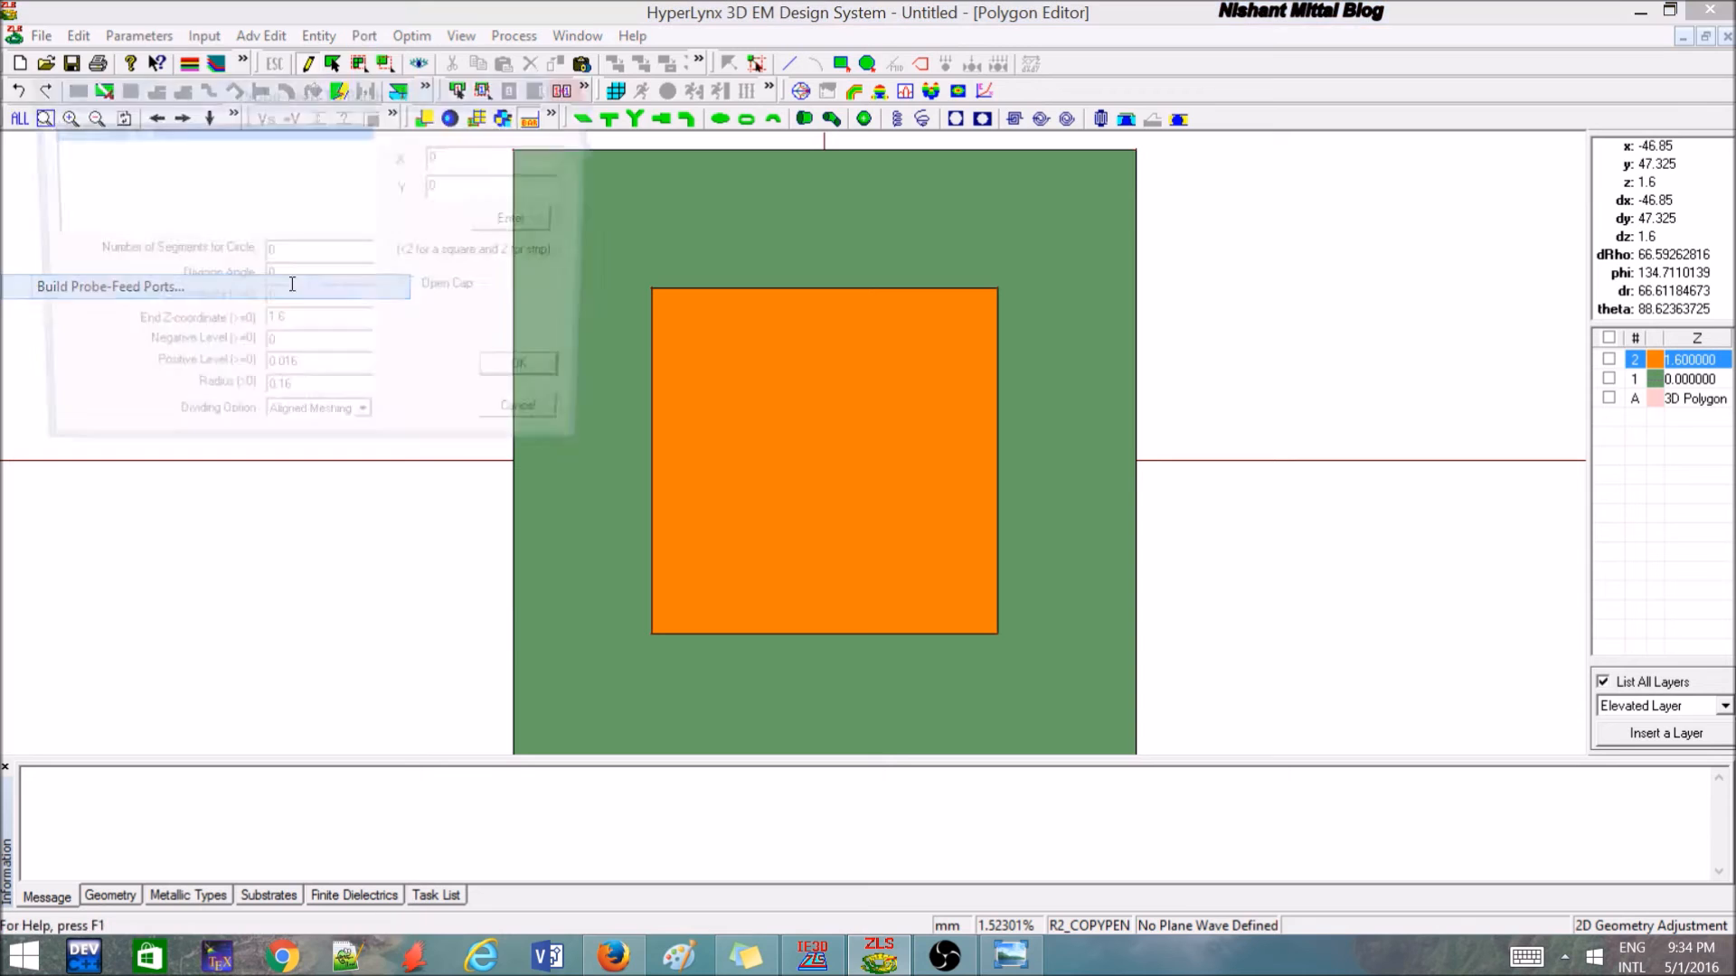
pyautogui.doubleClick(297, 260)
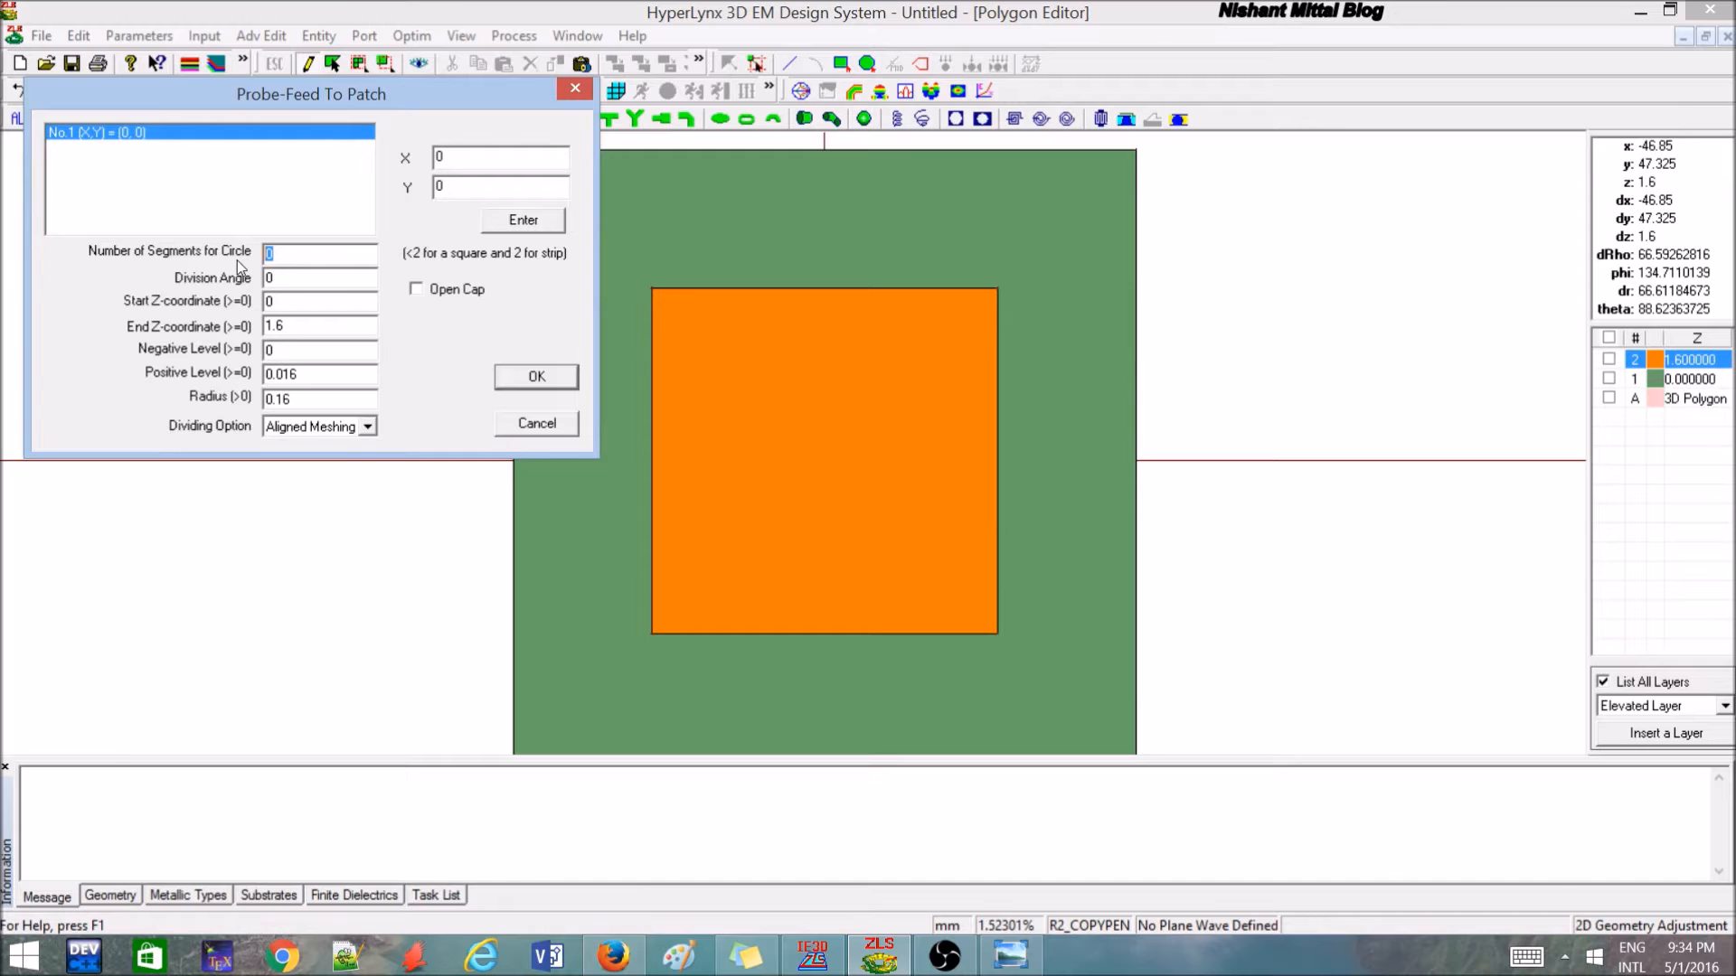
pyautogui.doubleClick(442, 155)
pyautogui.write('-15')
pyautogui.click(517, 375)
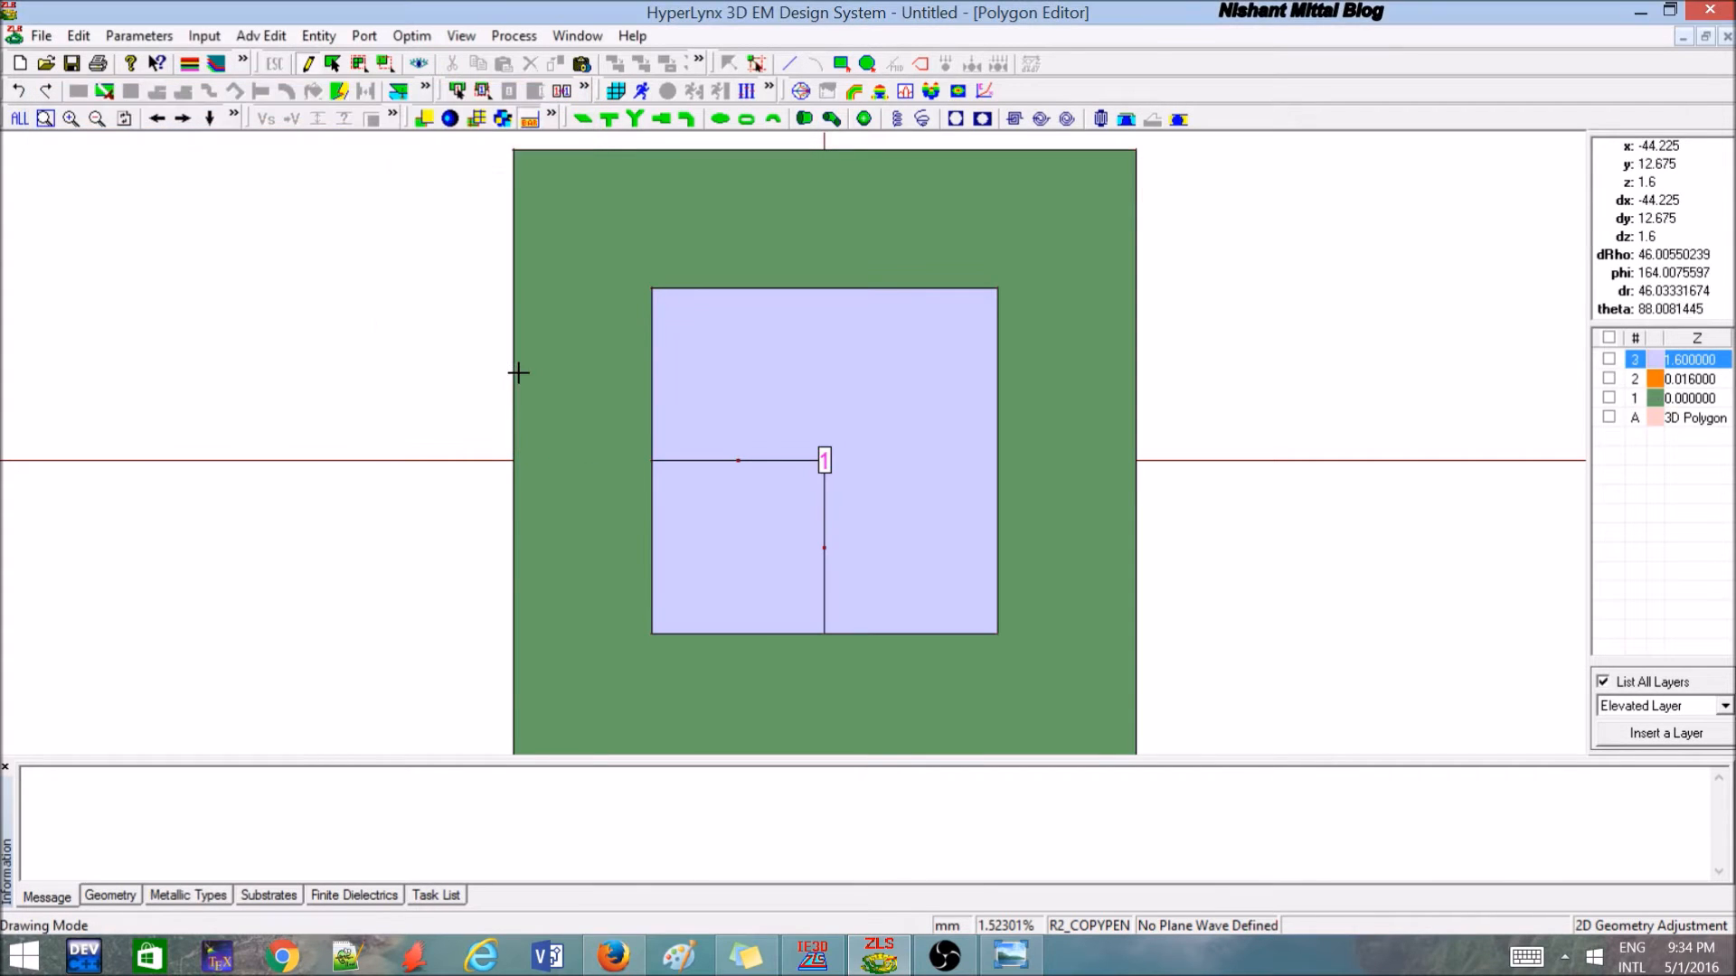
# Inspect the port's position on the patch up close and undo the port.
pyautogui.scroll(2, 864, 494)
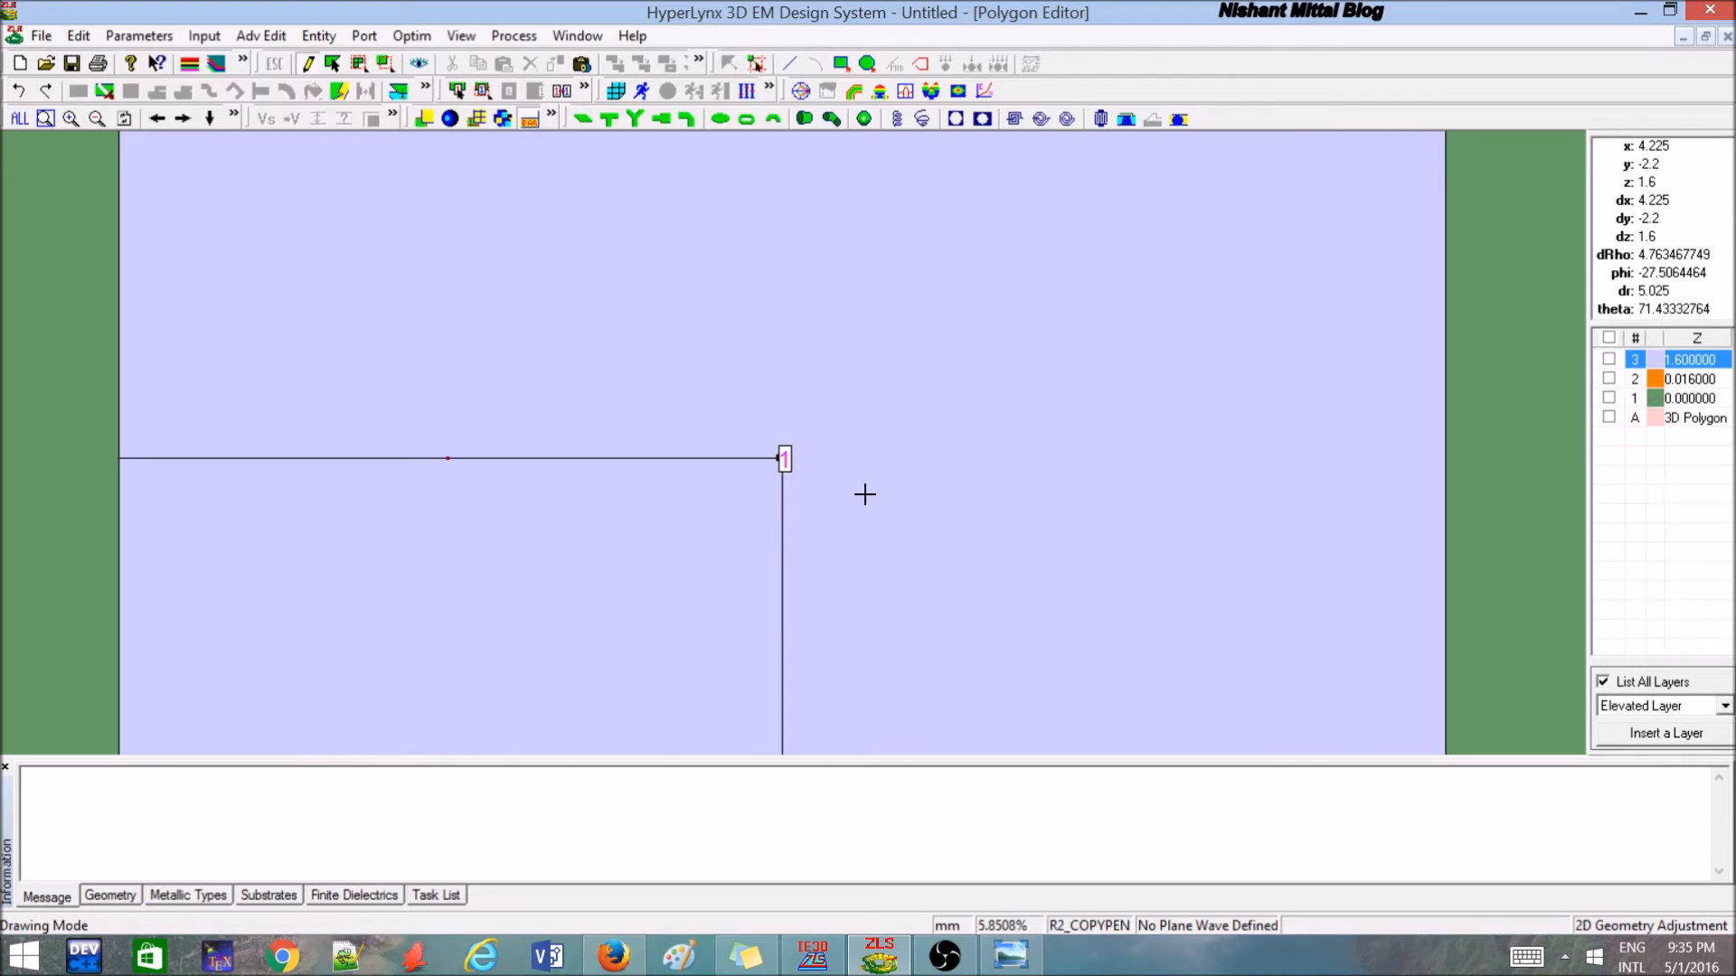
pyautogui.scroll(5, 805, 519)
pyautogui.scroll(-5, 802, 520)
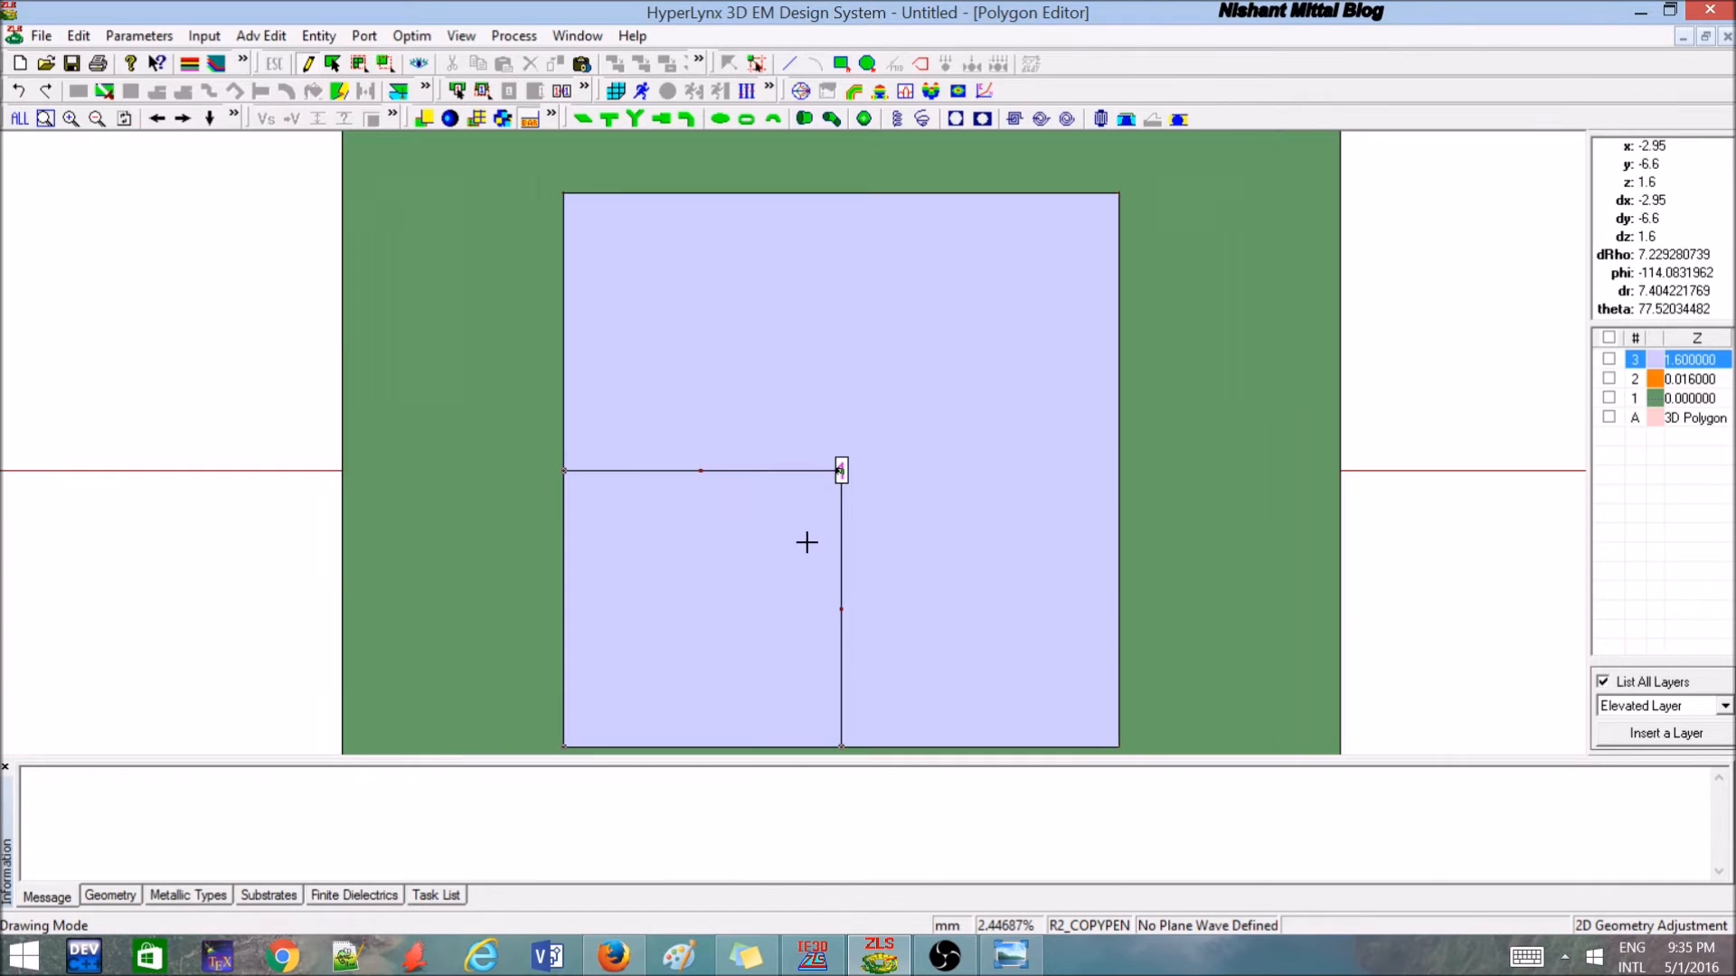
pyautogui.scroll(-1, 818, 569)
pyautogui.scroll(-1, 822, 598)
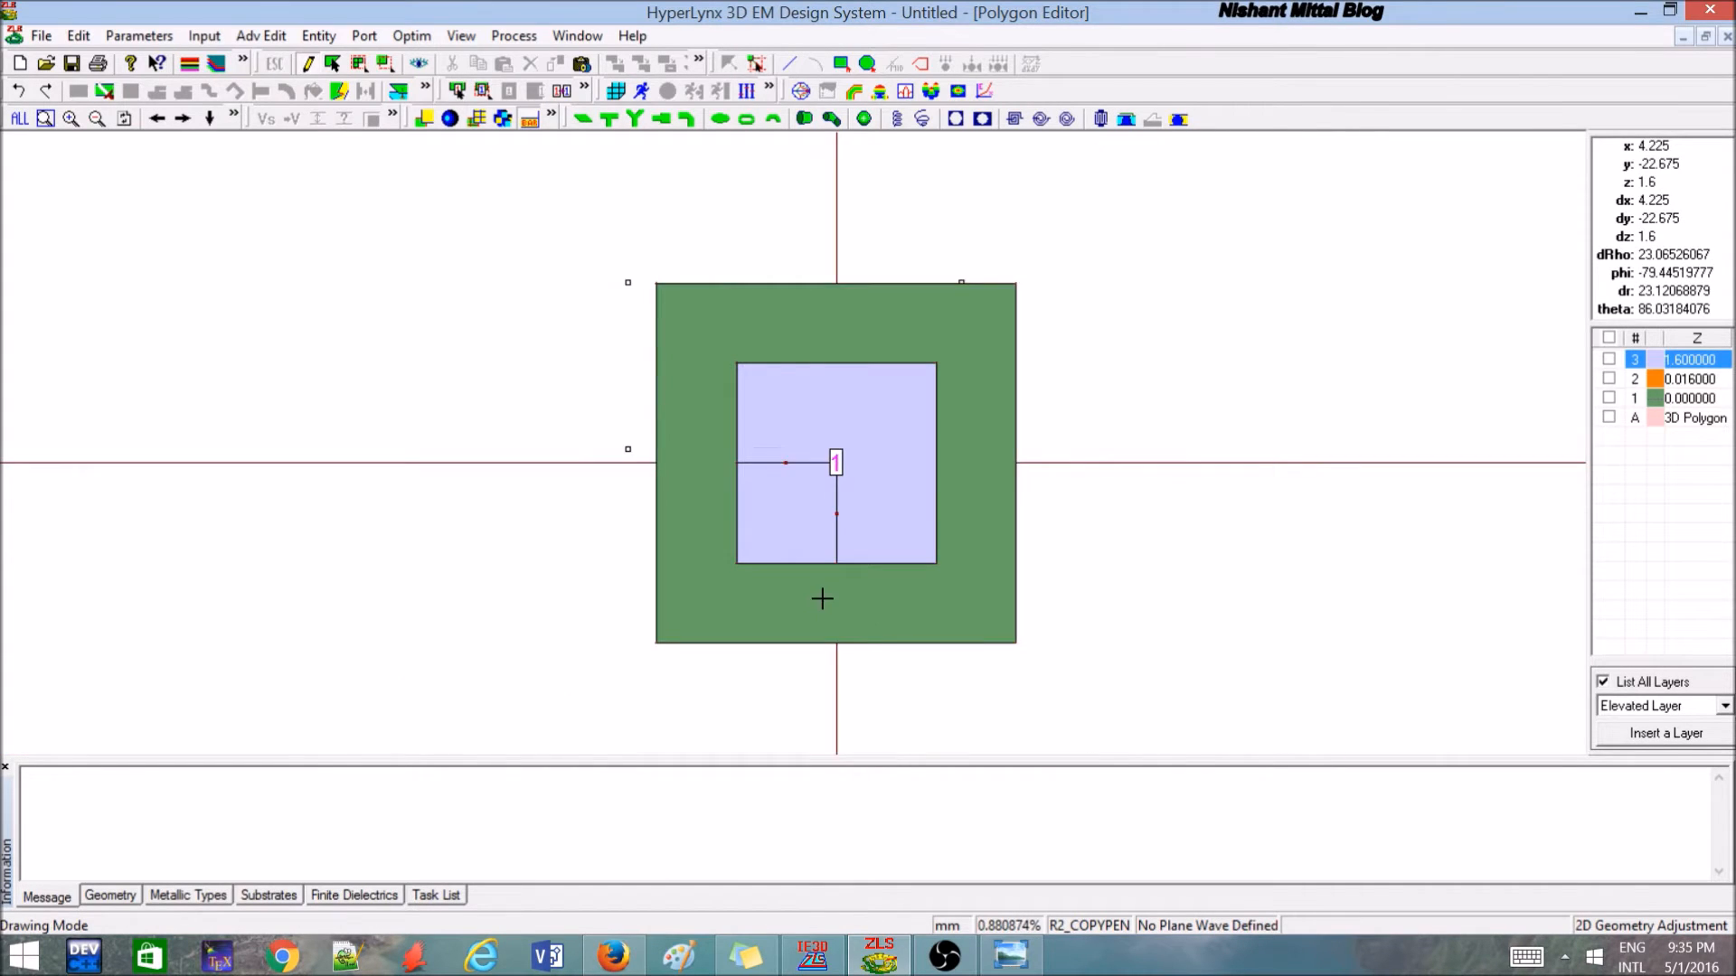
pyautogui.scroll(1, 822, 599)
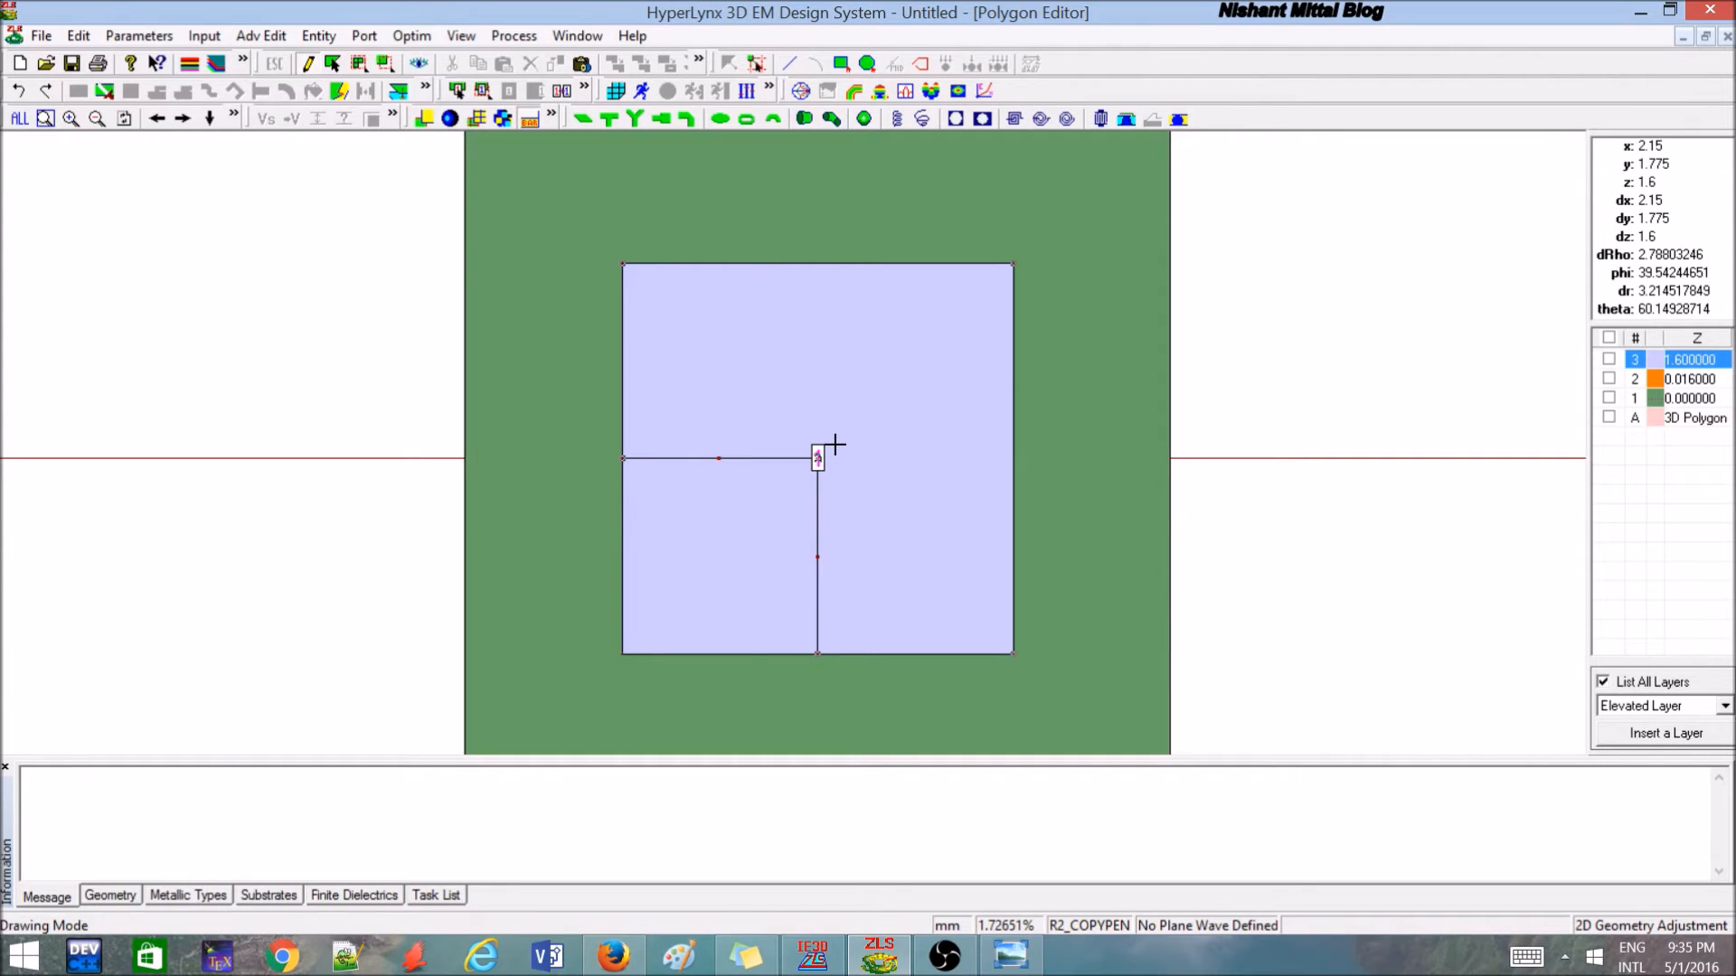
pyautogui.hotkey('ctrl', 'z')
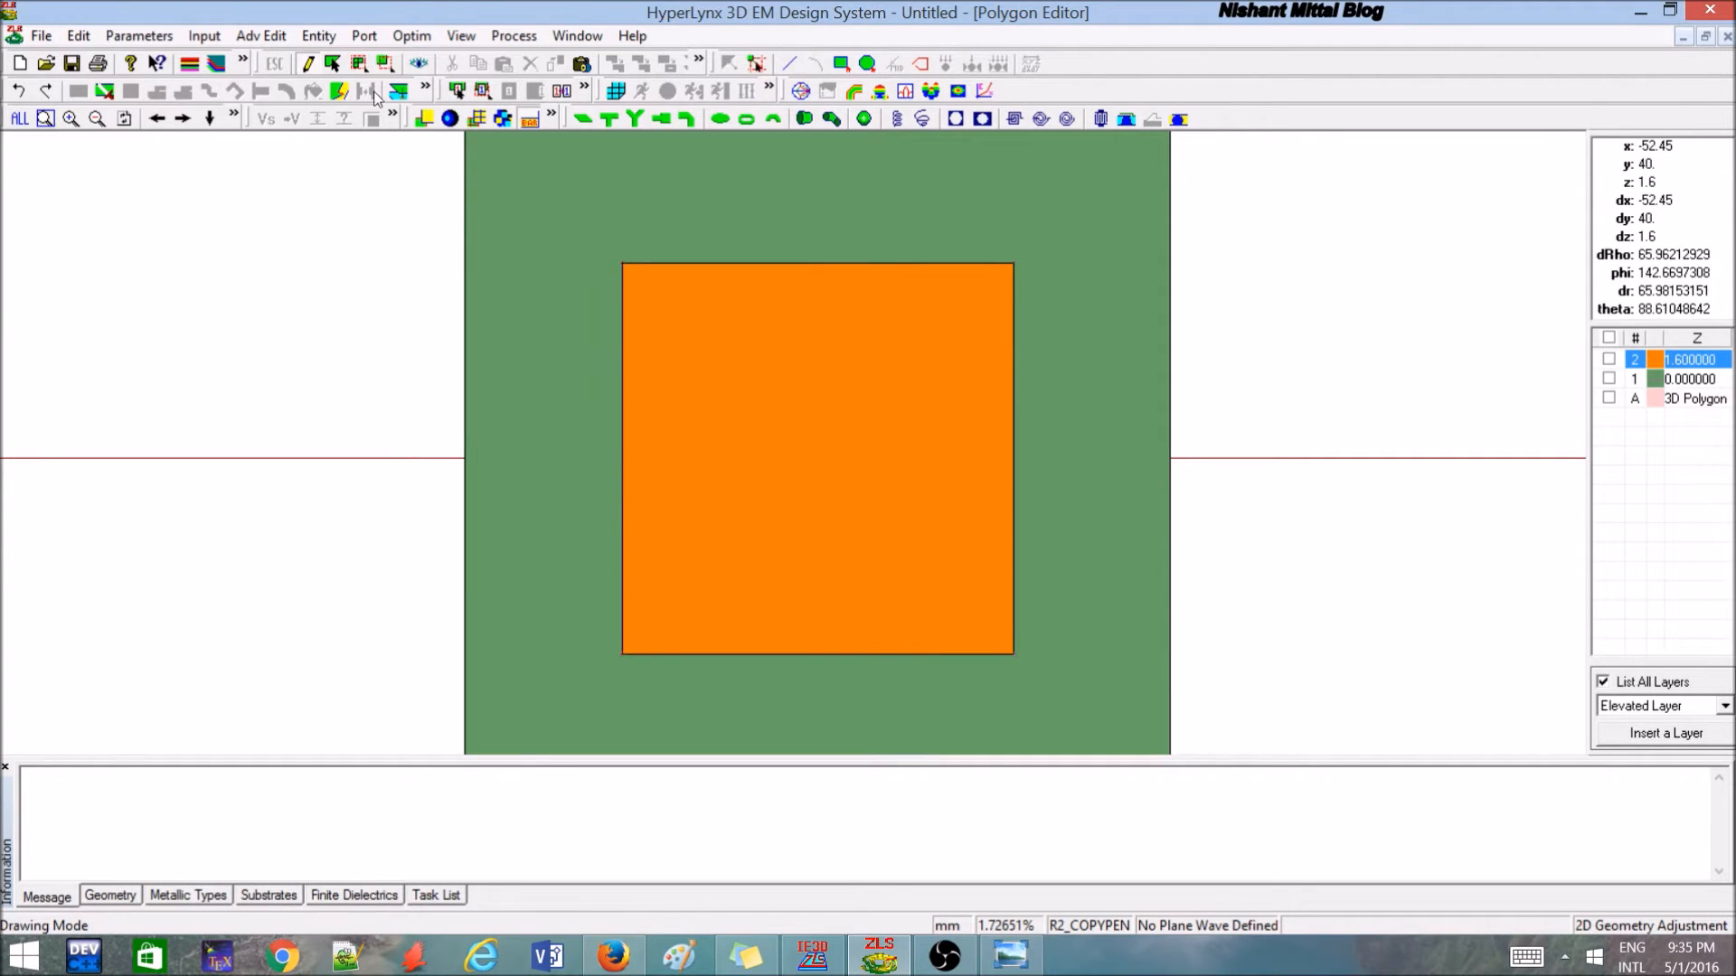
# Build a probe-feed port at X = -15, Y = 0 with 8 circle segments, from z = 0 to z = 1.6.
pyautogui.click(371, 37)
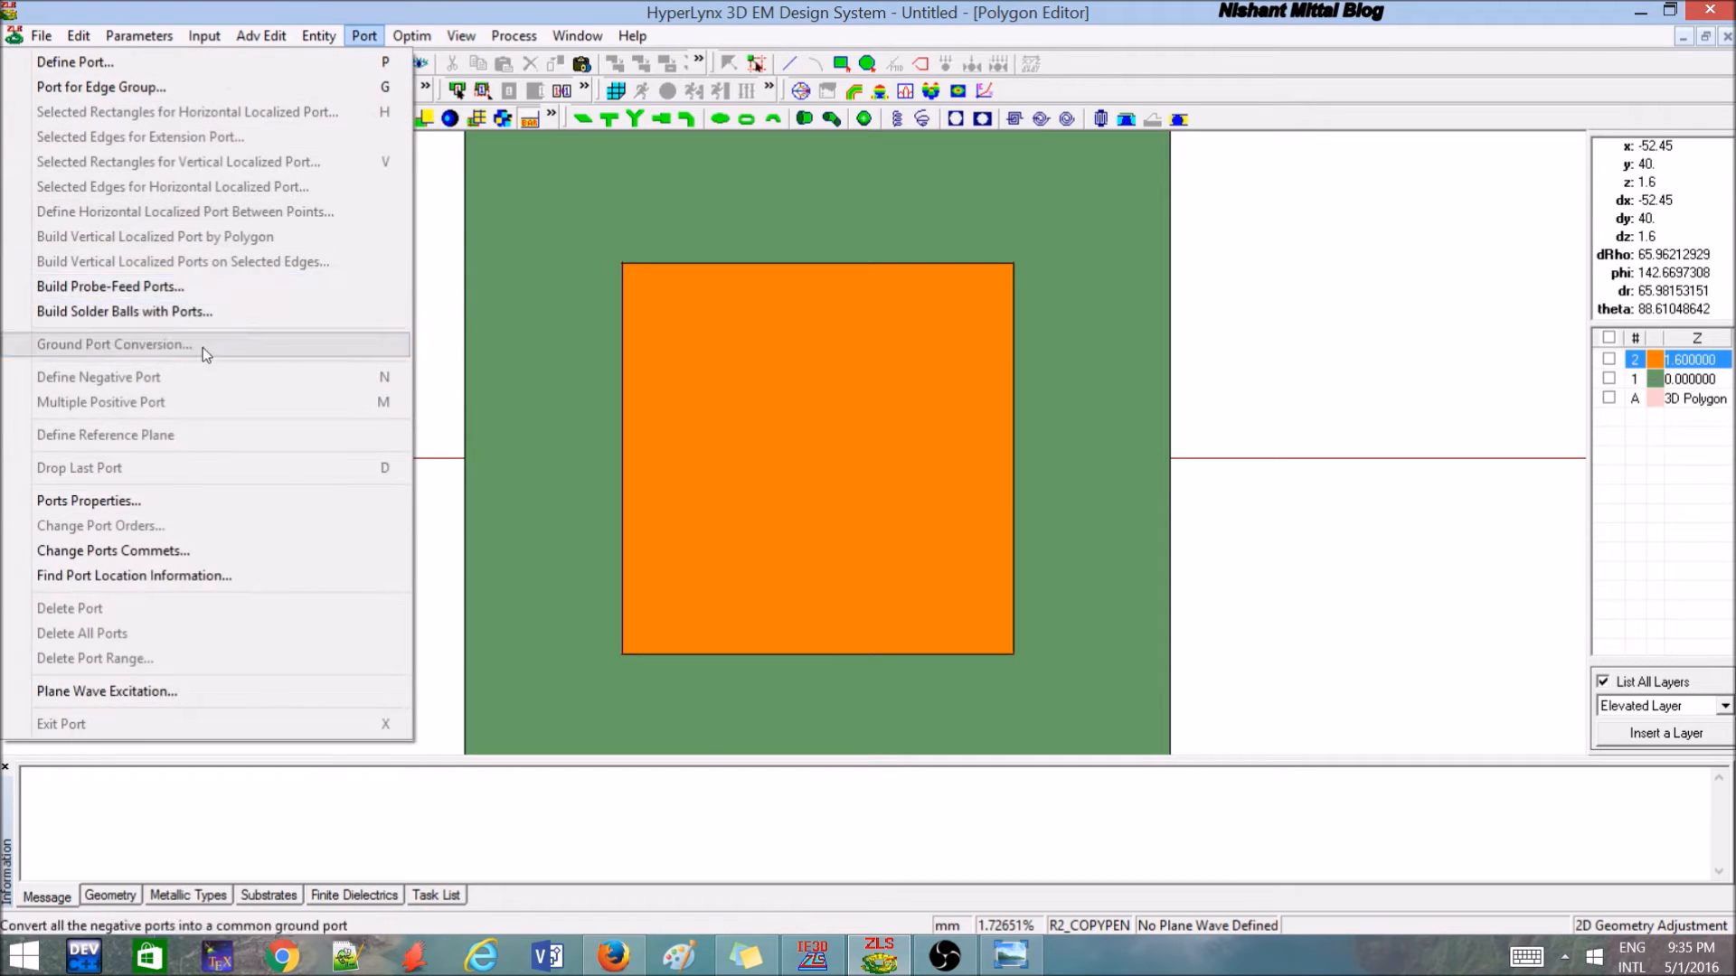
pyautogui.click(240, 289)
pyautogui.doubleClick(463, 155)
pyautogui.write('-15')
pyautogui.click(517, 222)
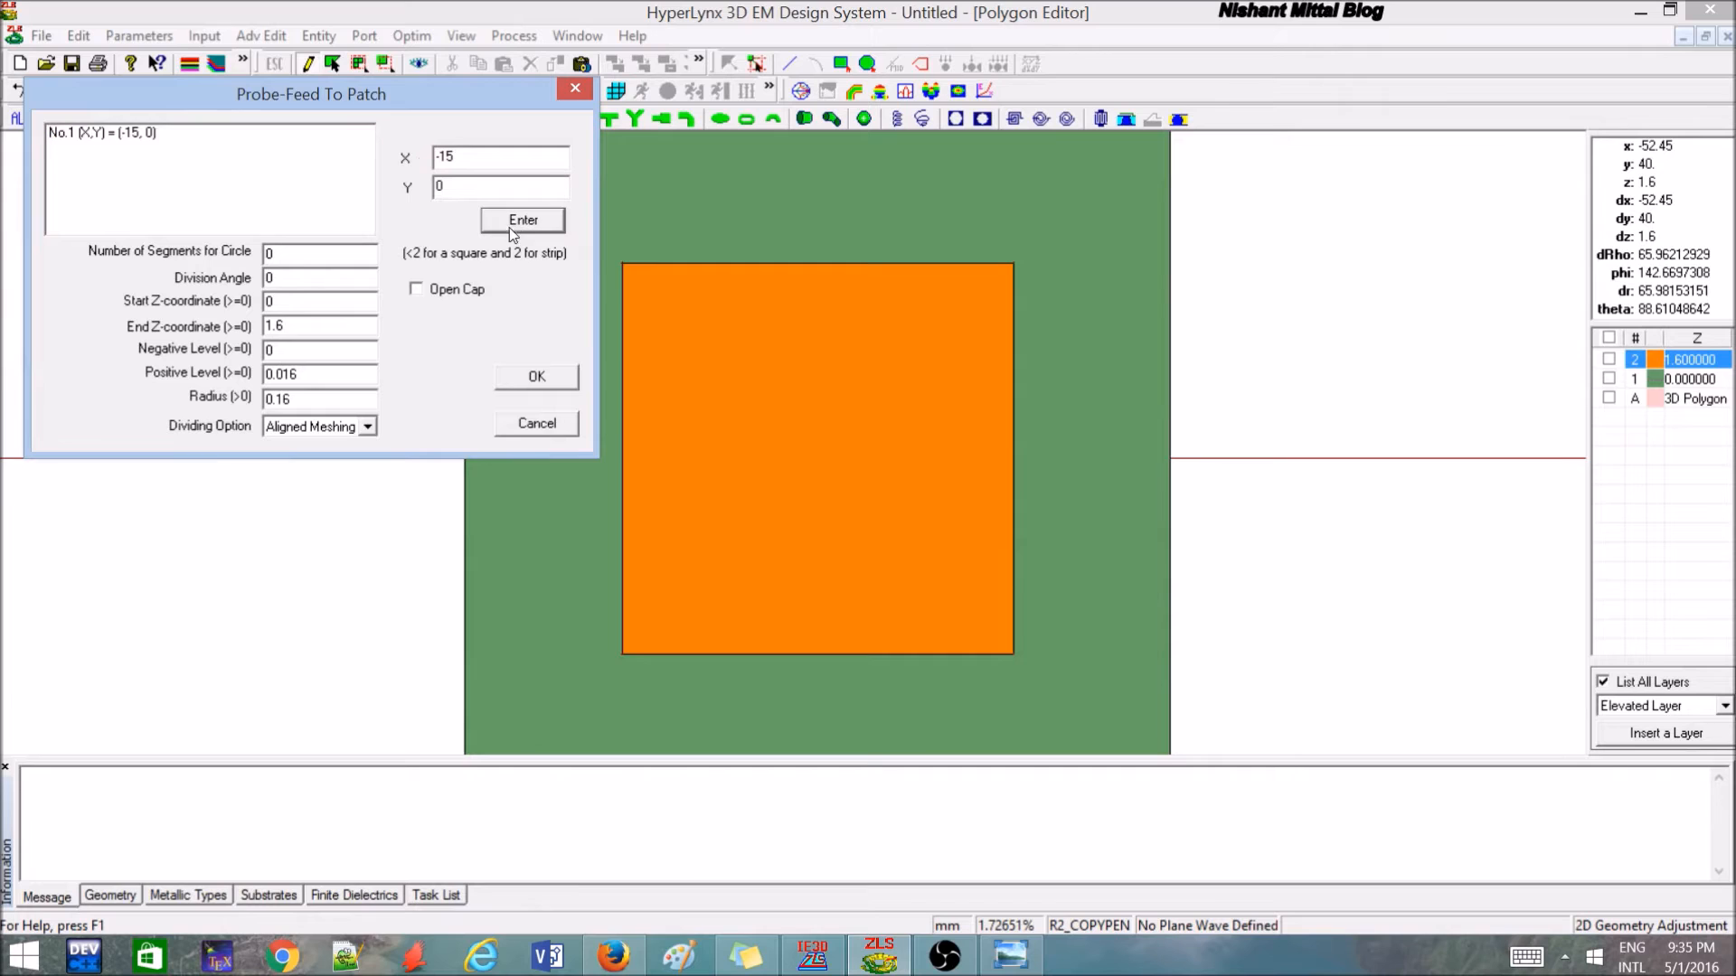
pyautogui.press('Tab')
pyautogui.write('8')
pyautogui.click(502, 383)
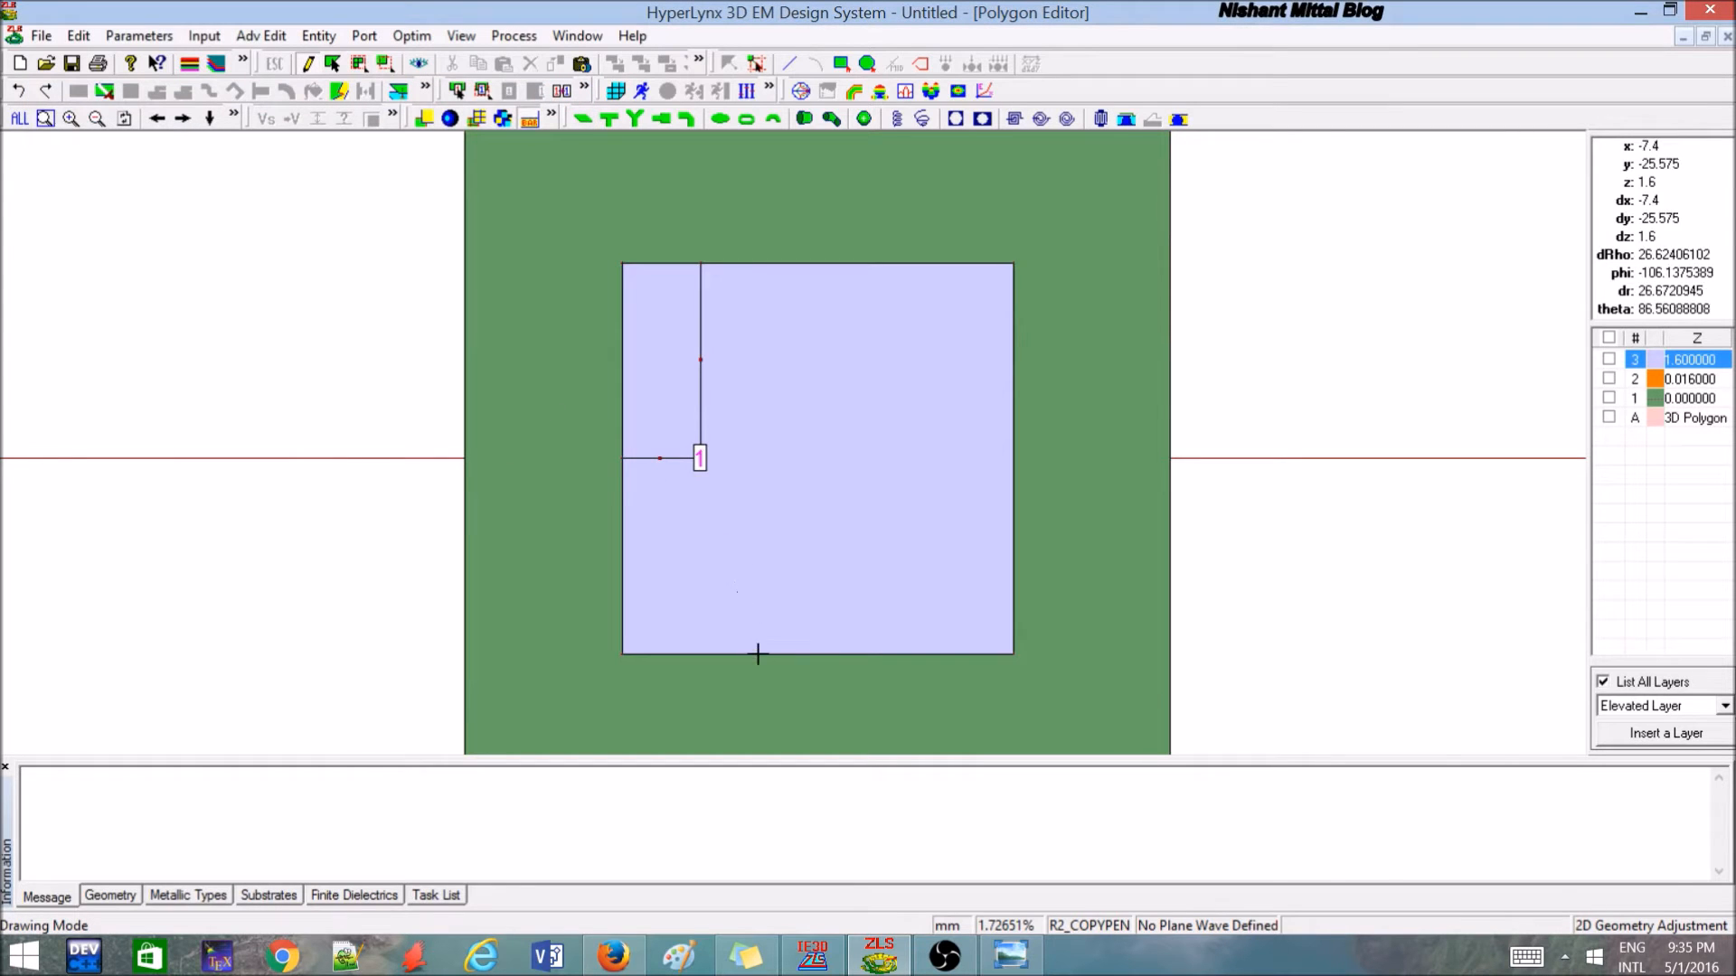
# Examine the new probe-feed port on the patch up close in the Polygon Editor.
pyautogui.scroll(6, 682, 476)
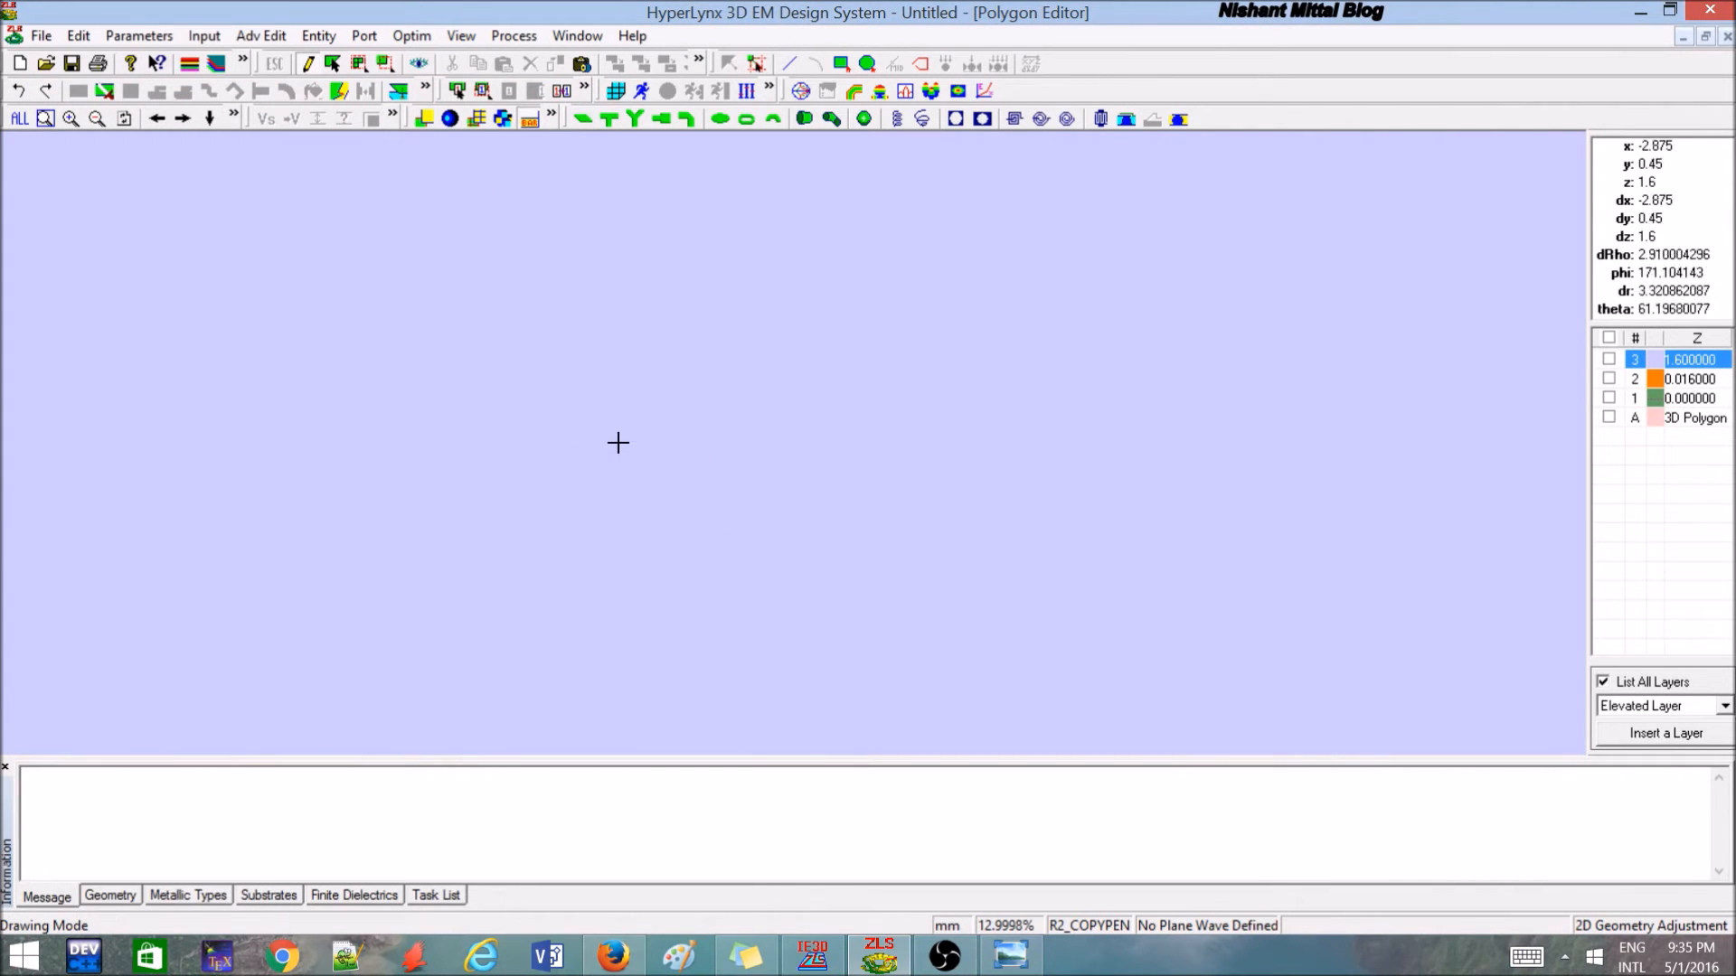
pyautogui.scroll(-1, 217, 480)
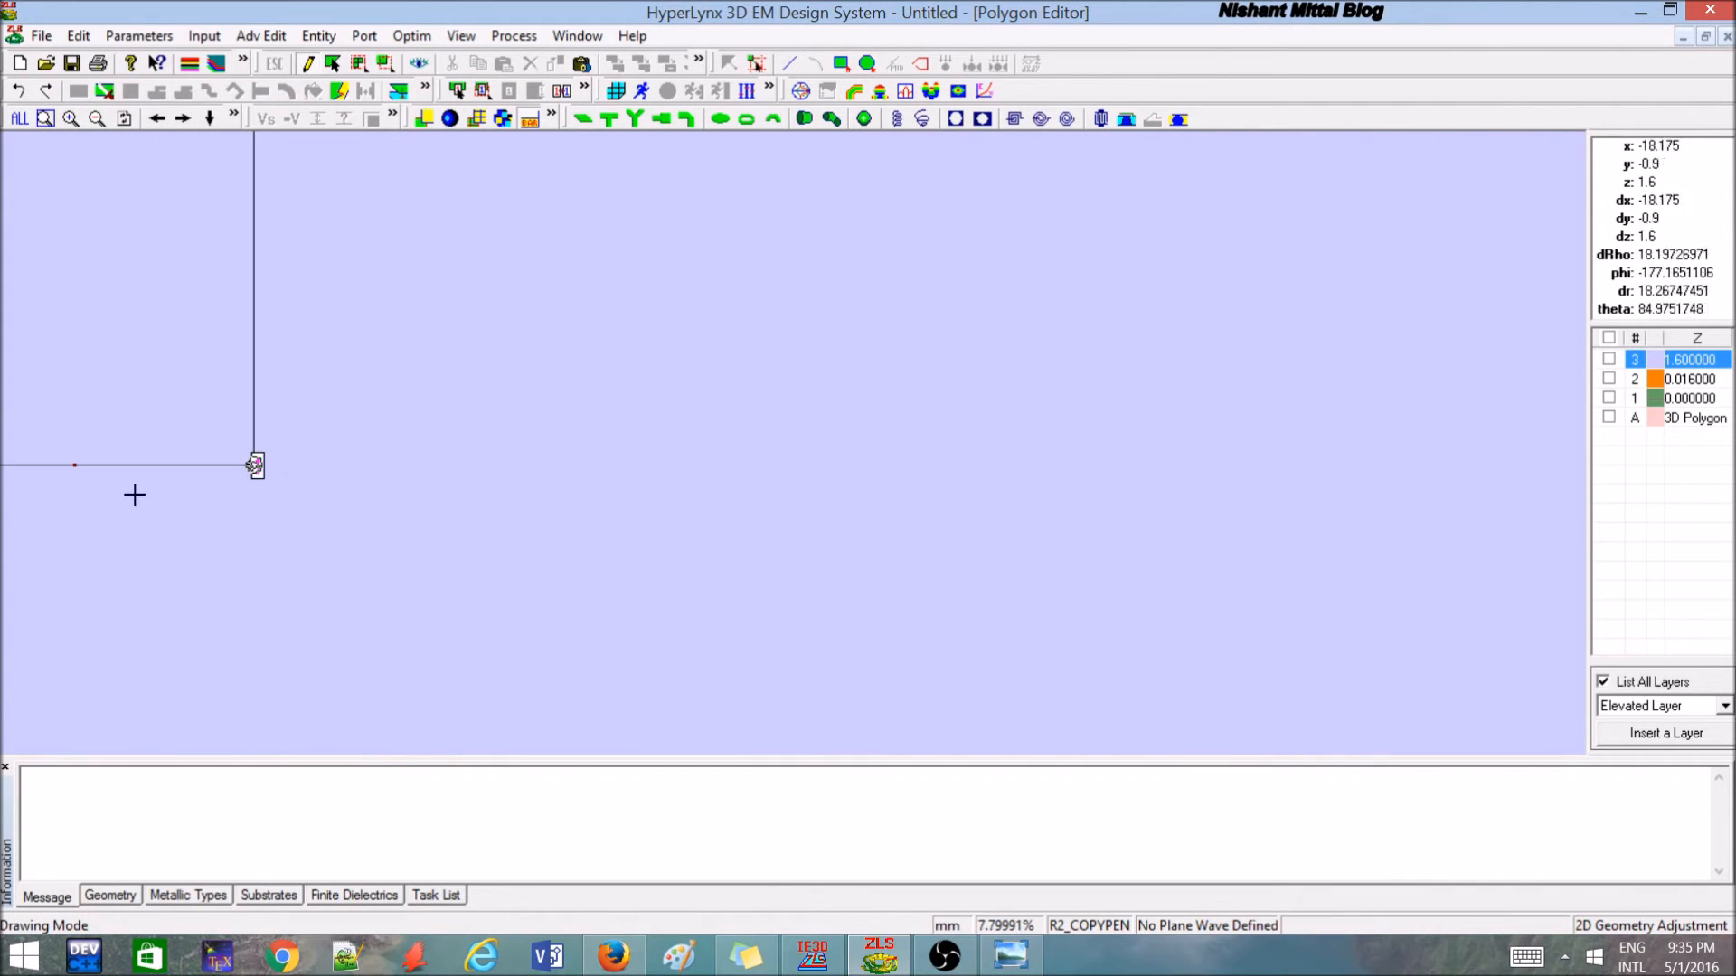
pyautogui.click(46, 120)
pyautogui.moveTo(175, 396); pyautogui.dragTo(288, 500)
pyautogui.scroll(-4, 283, 496)
pyautogui.scroll(2, 283, 496)
pyautogui.scroll(-2, 206, 550)
pyautogui.scroll(2, 155, 504)
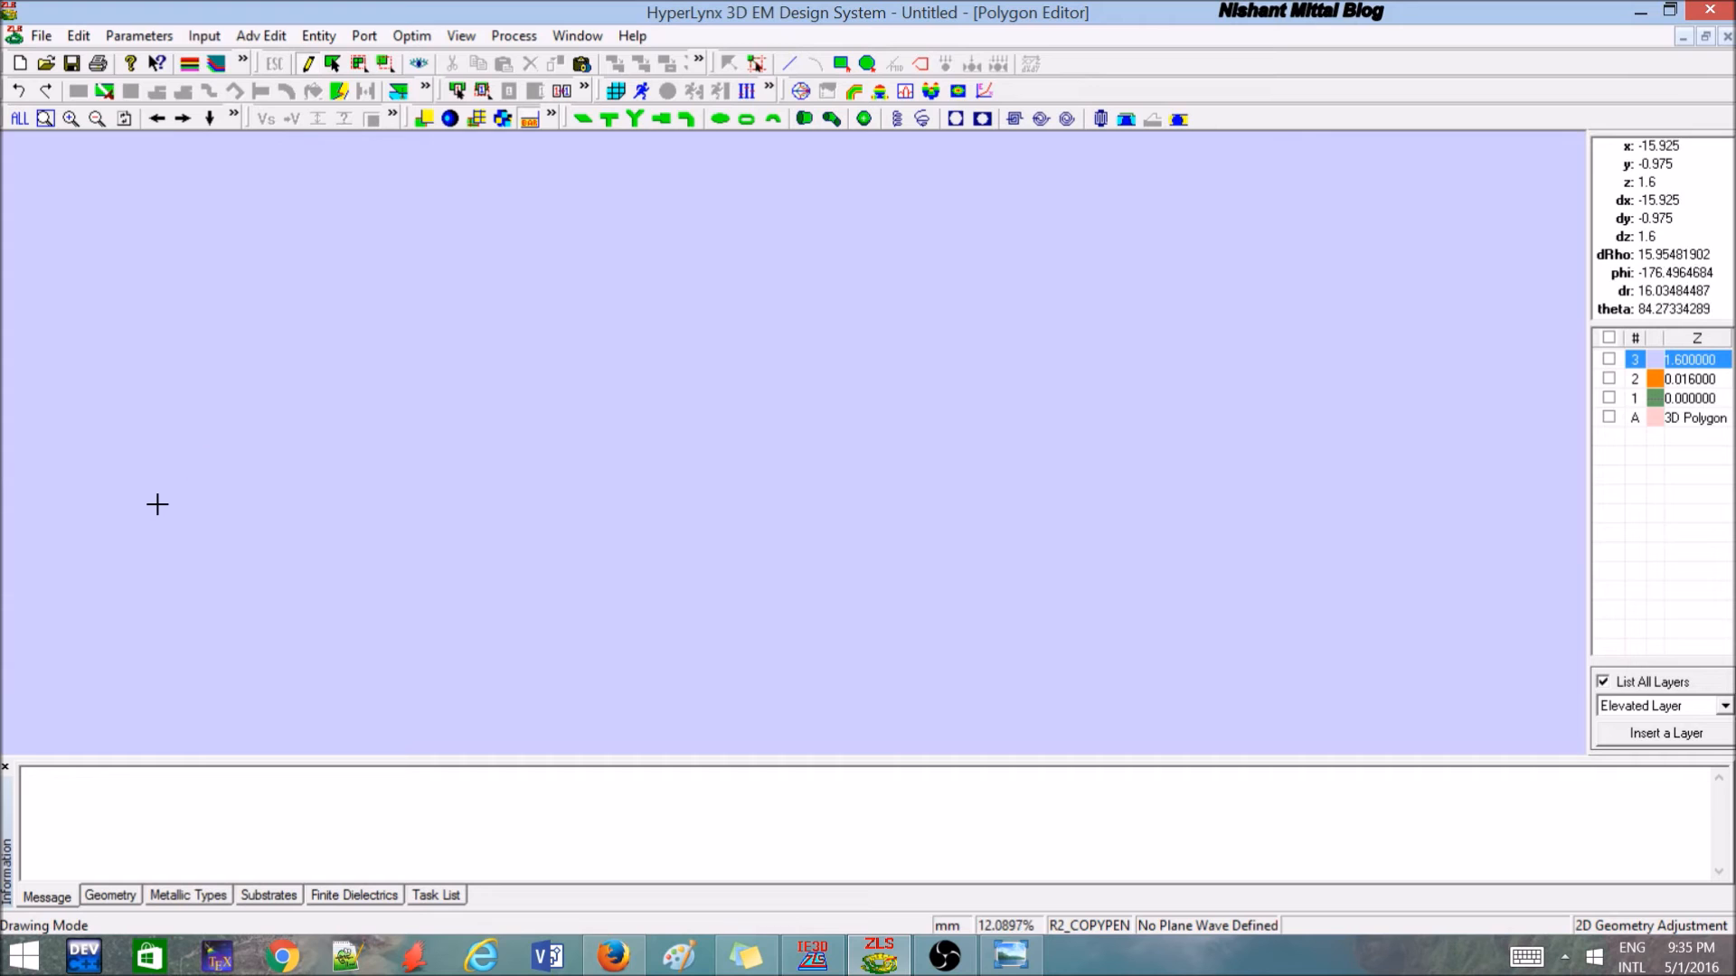
# Check the probe between the ground and the patch in the 3D geometry view and return to the full 2D layout.
pyautogui.click(459, 121)
pyautogui.moveTo(850, 485); pyautogui.dragTo(870, 443)
pyautogui.scroll(2, 869, 443)
pyautogui.moveTo(983, 443); pyautogui.dragTo(962, 440)
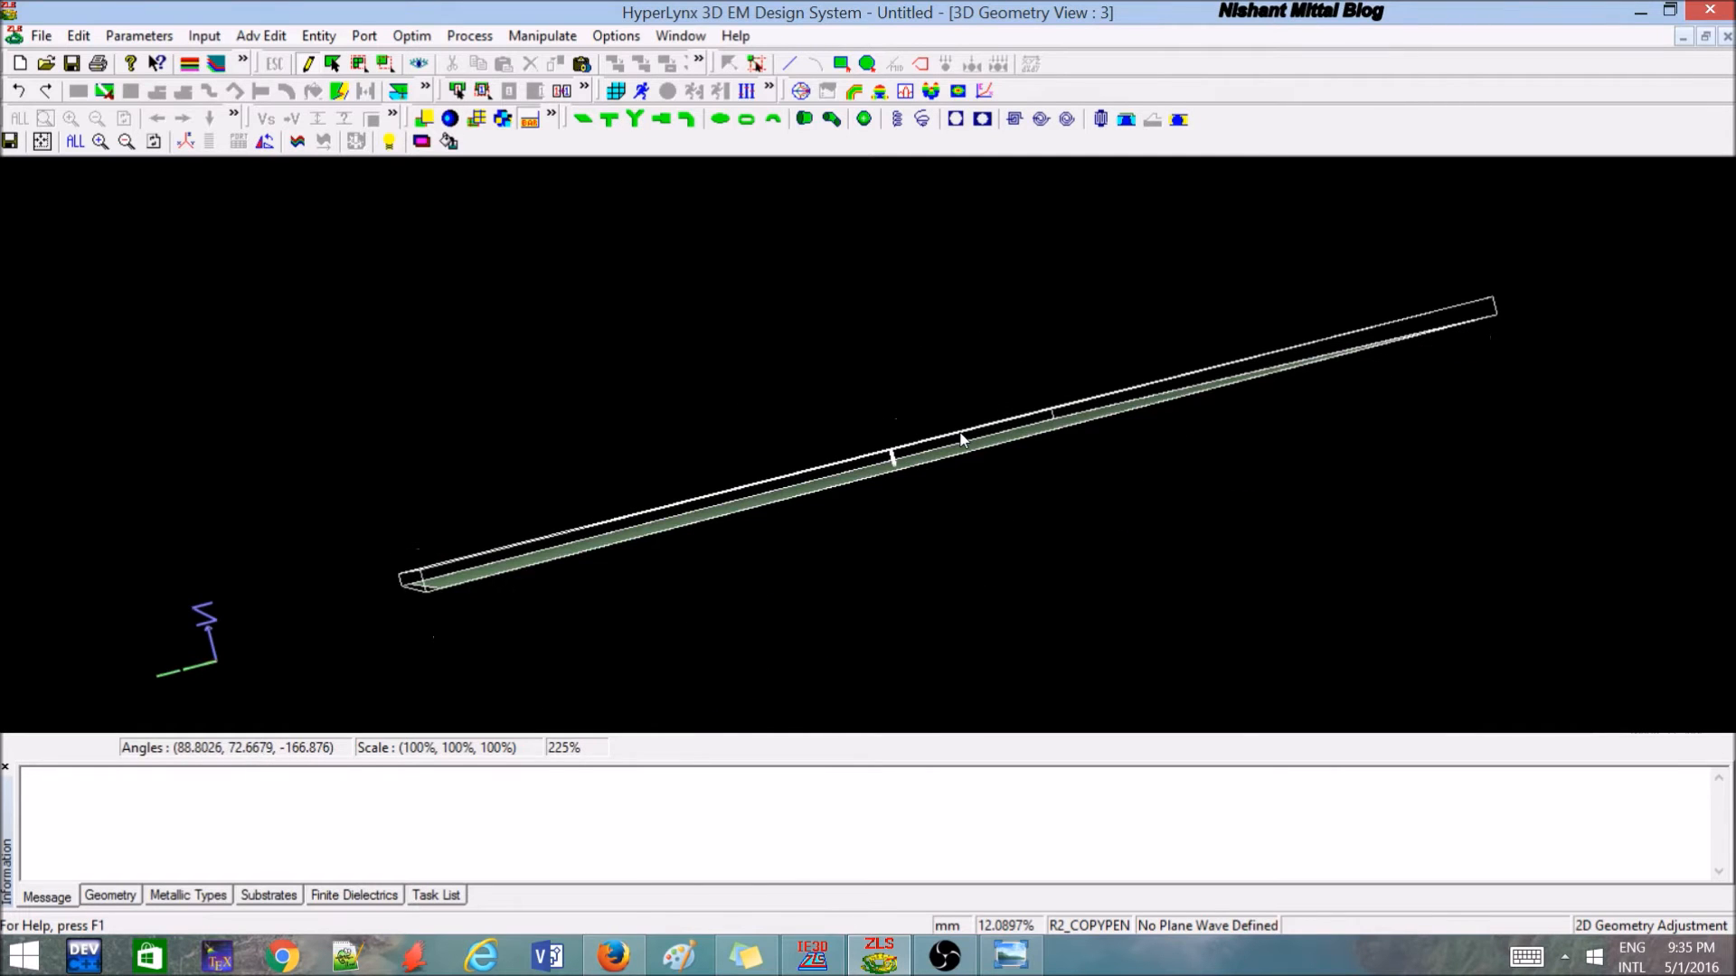
pyautogui.click(429, 118)
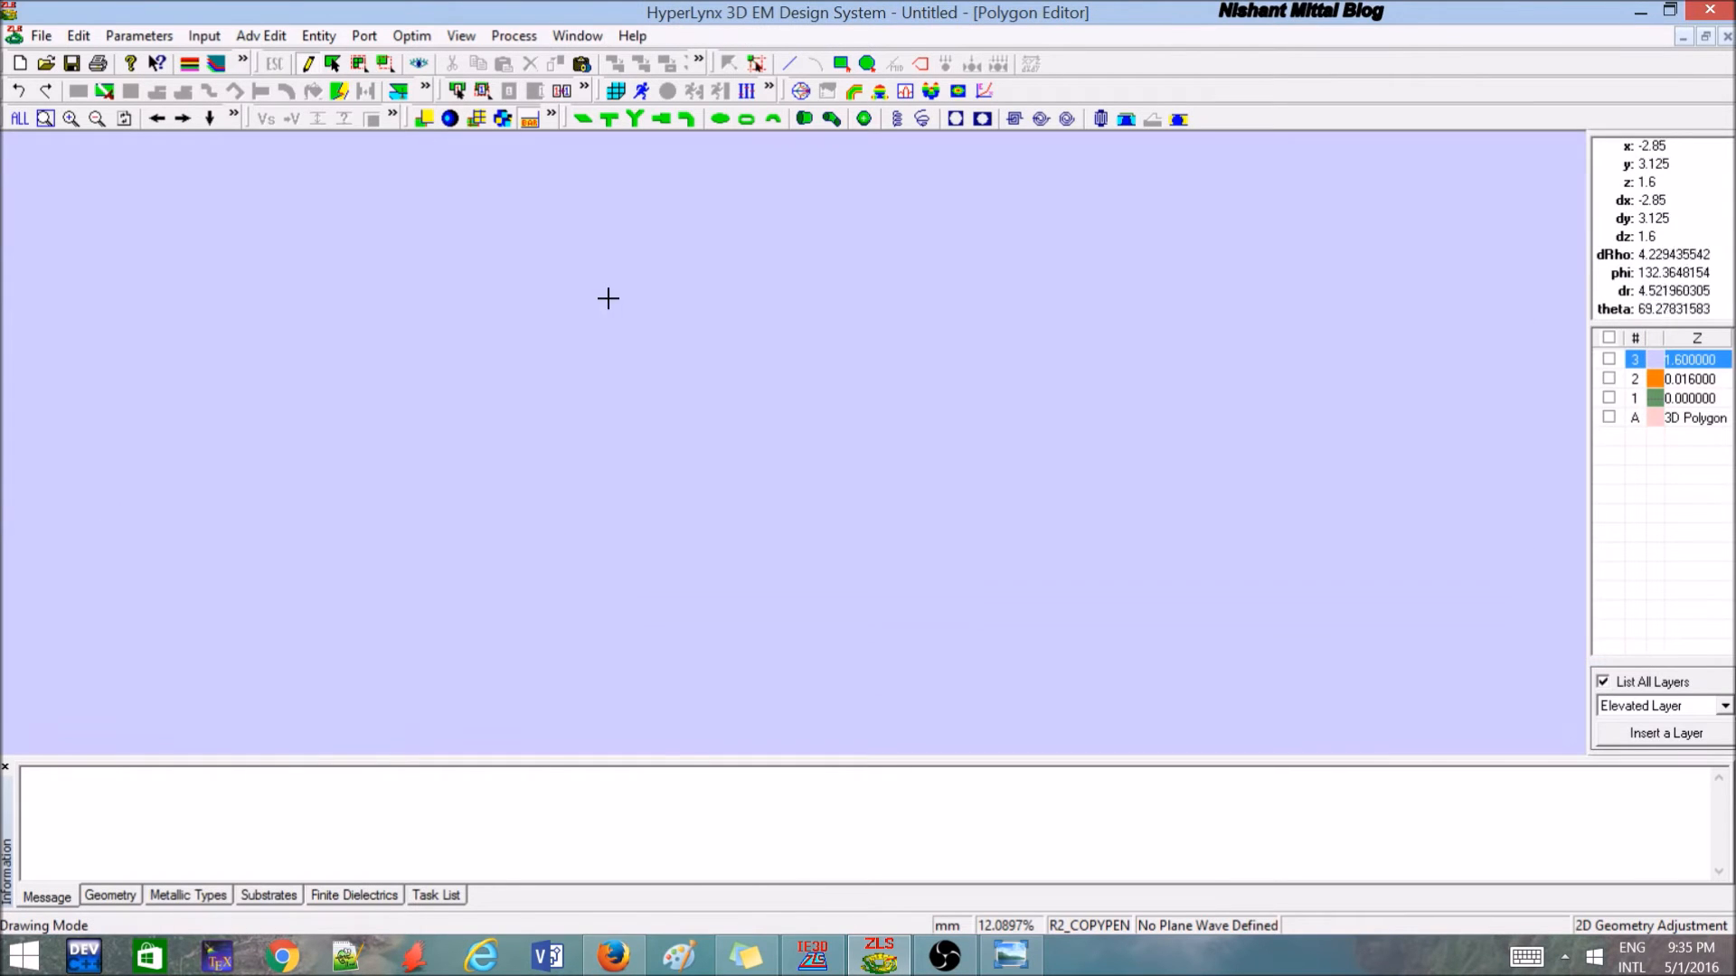
pyautogui.scroll(-5, 584, 399)
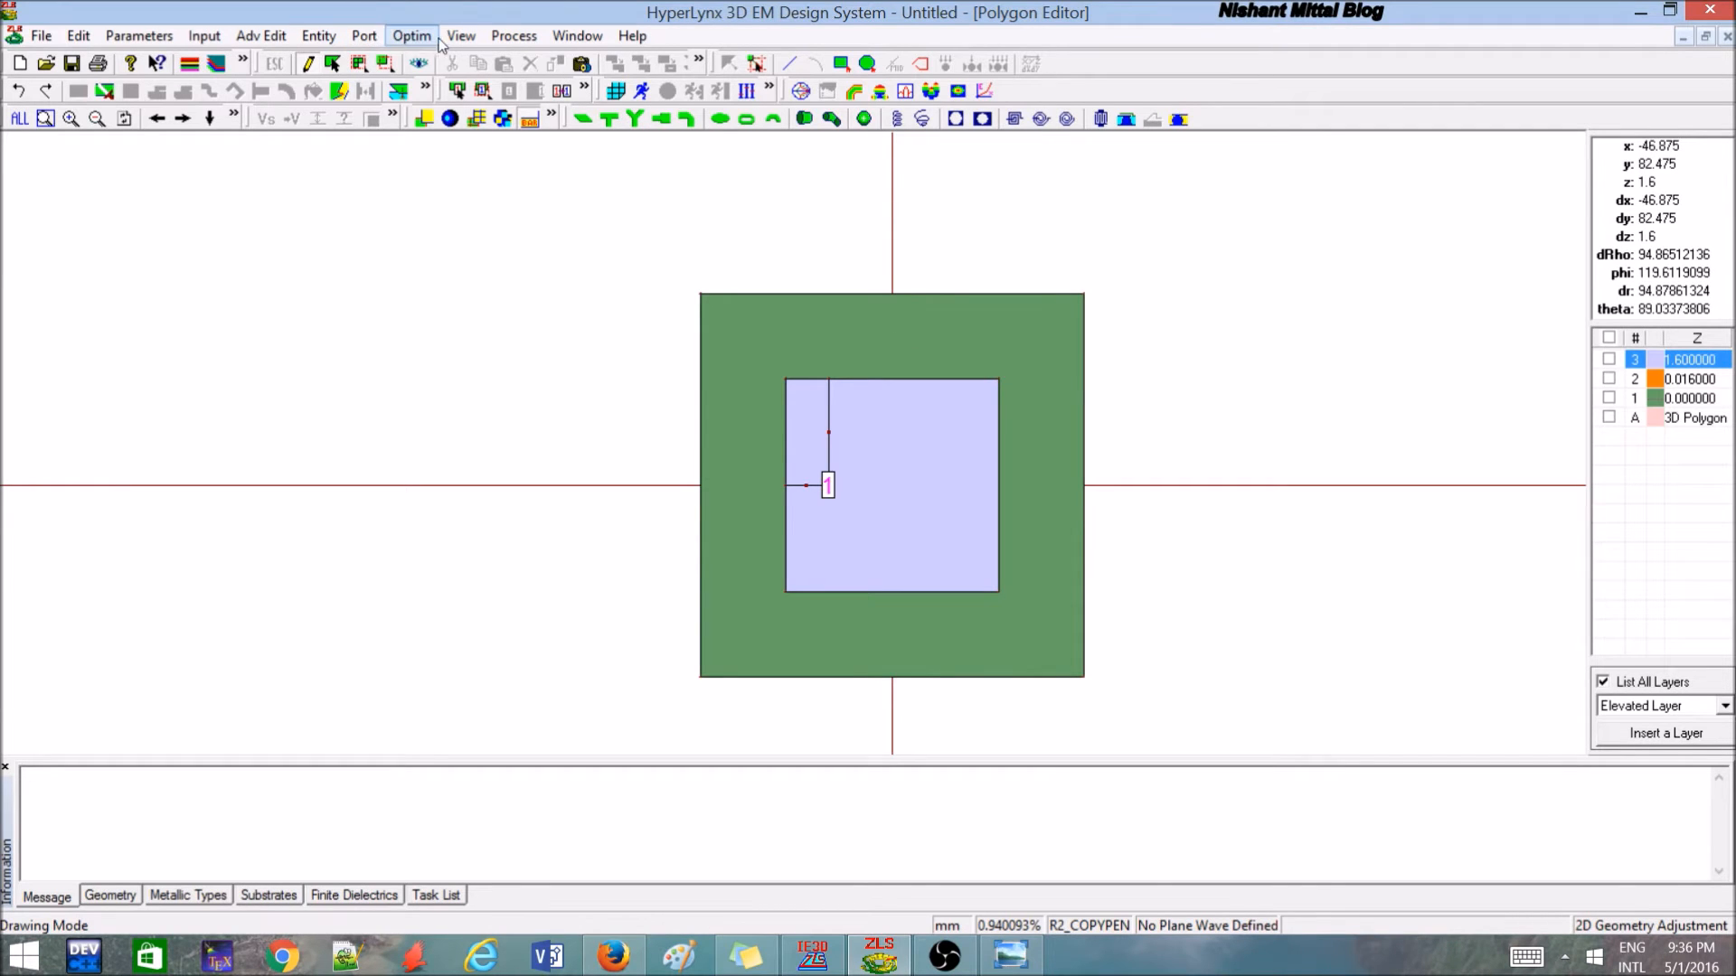
pyautogui.click(501, 41)
pyautogui.click(465, 117)
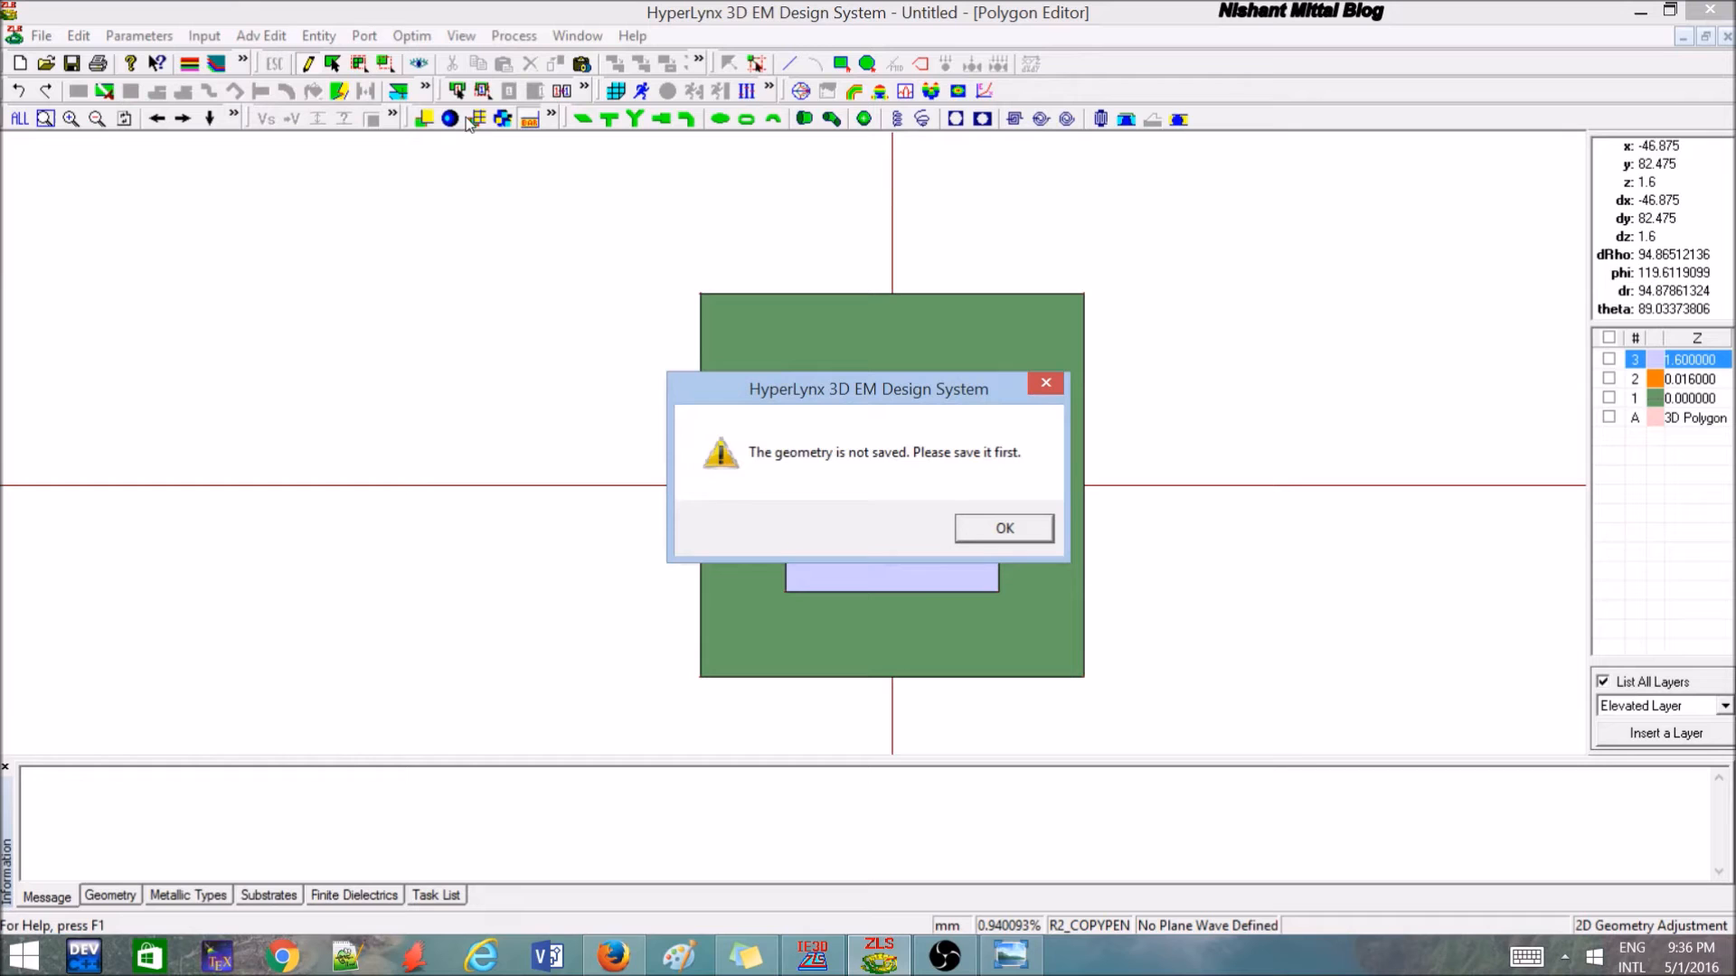
pyautogui.click(994, 528)
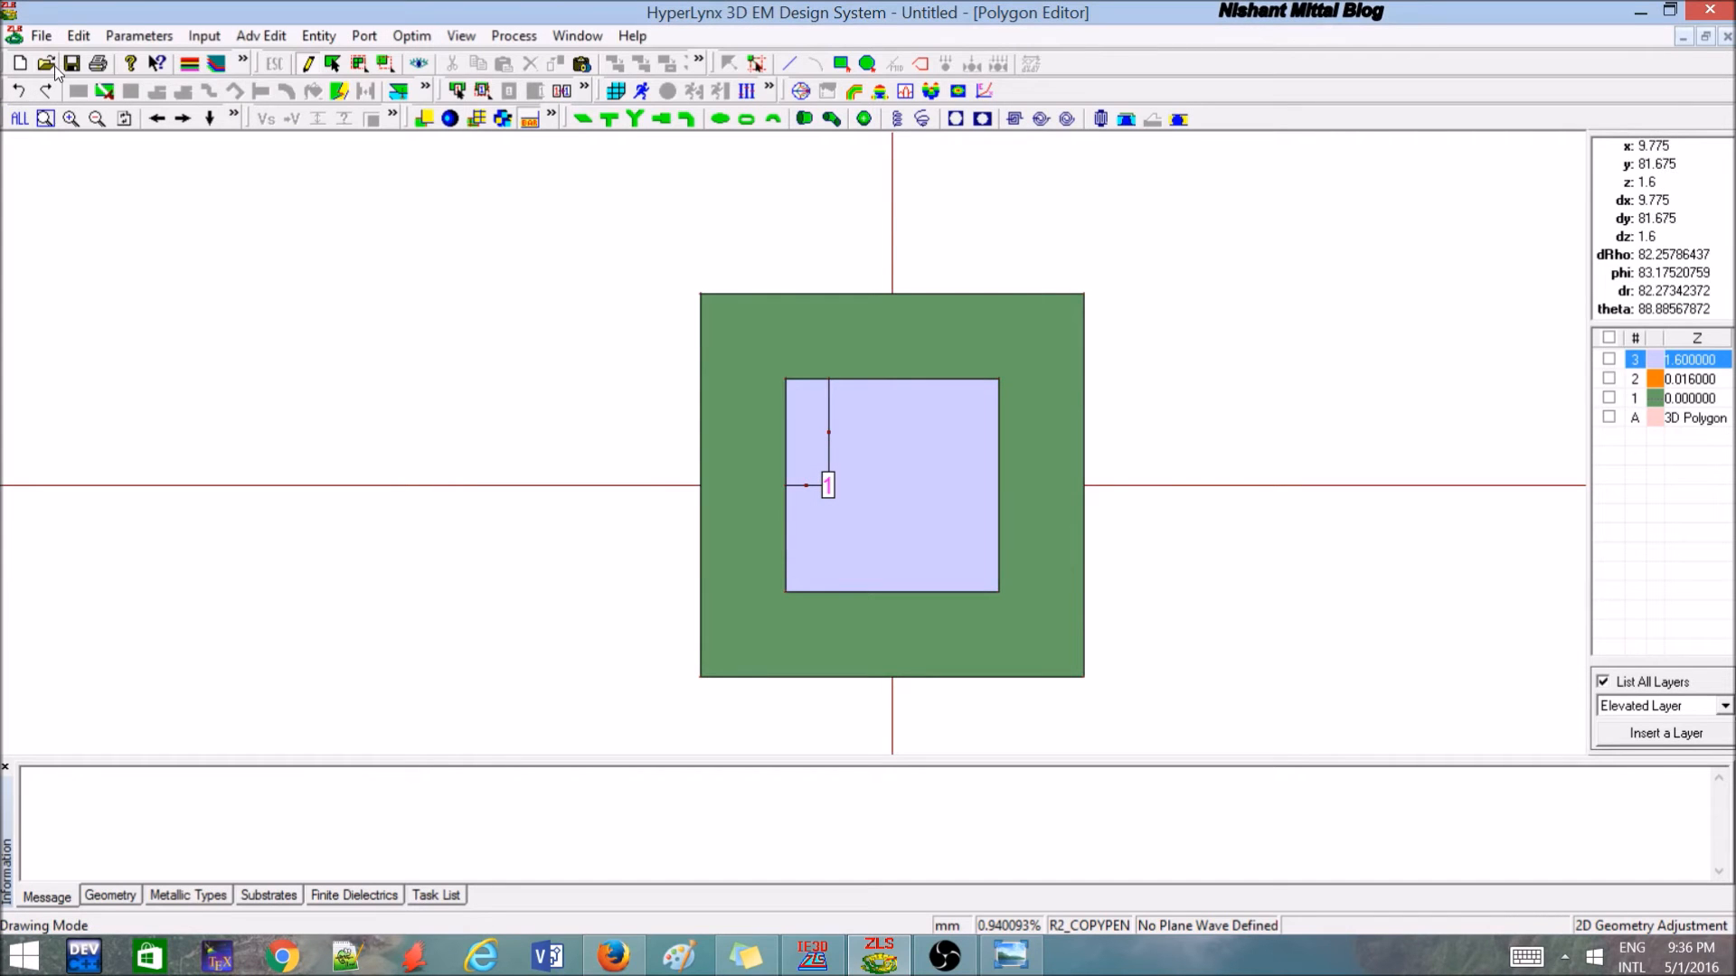
# Save the geometry as tut2 in the output folder.
pyautogui.click(71, 63)
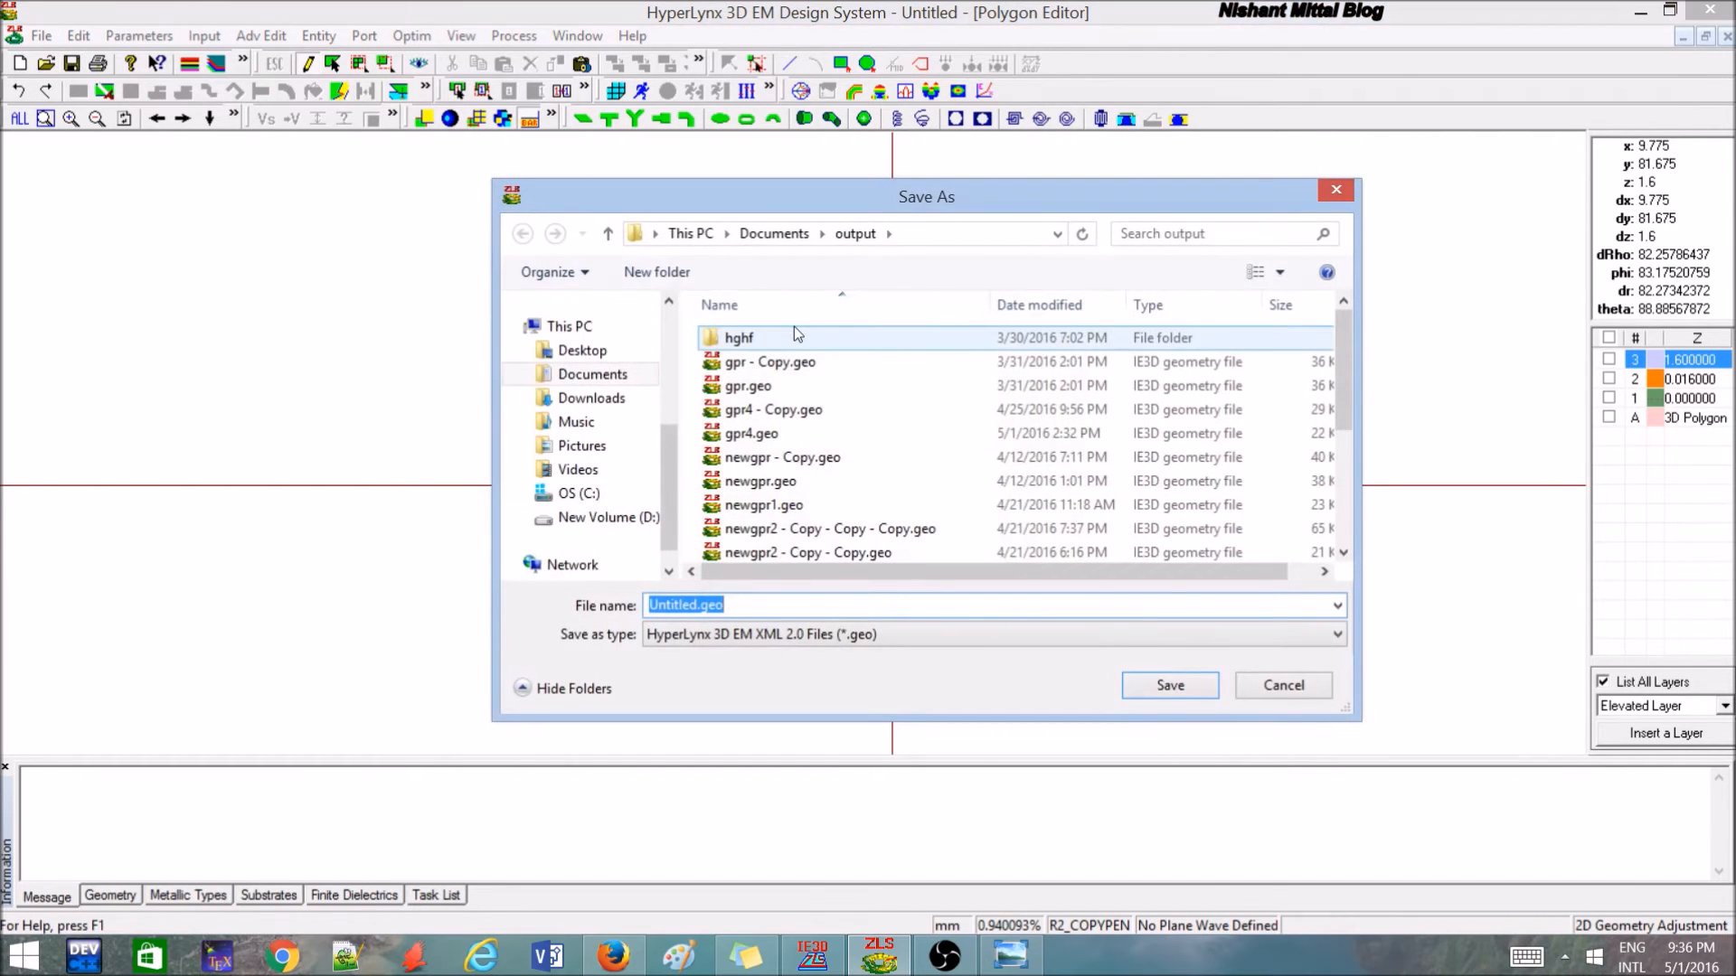
pyautogui.write('tut2')
pyautogui.press('Return')
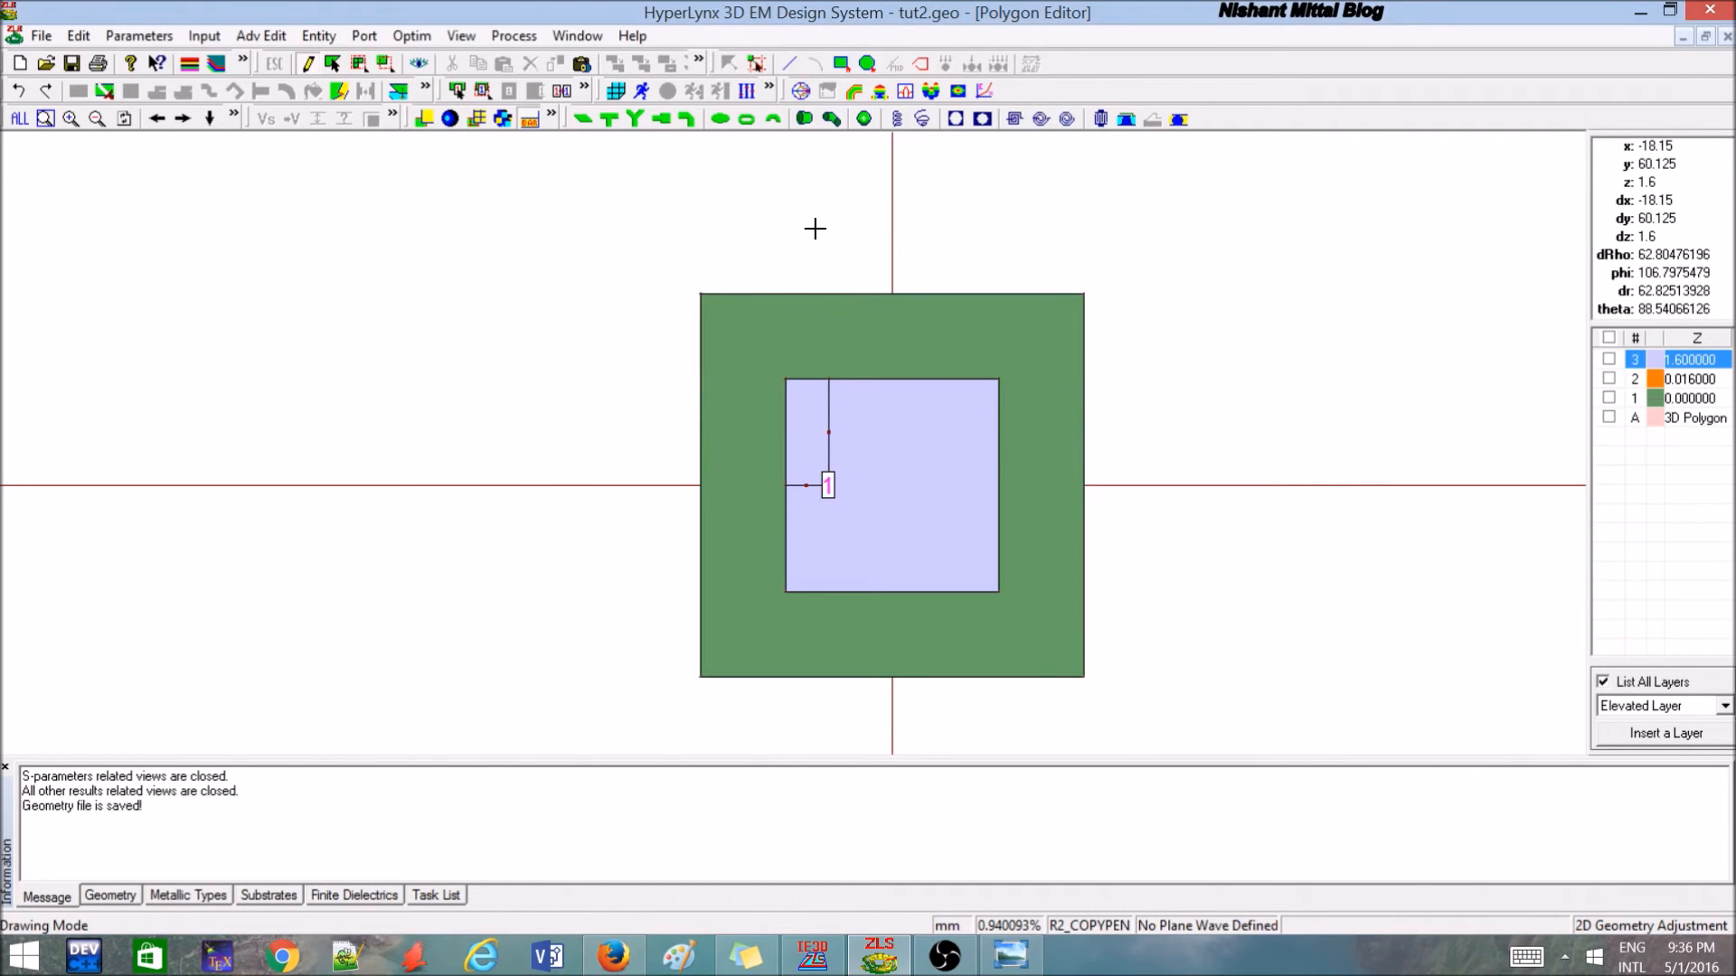
# Set up a simulation sweep from 0.8 to 3 GHz with 10 frequency points, using the end frequency as the meshing frequency.
pyautogui.click(513, 36)
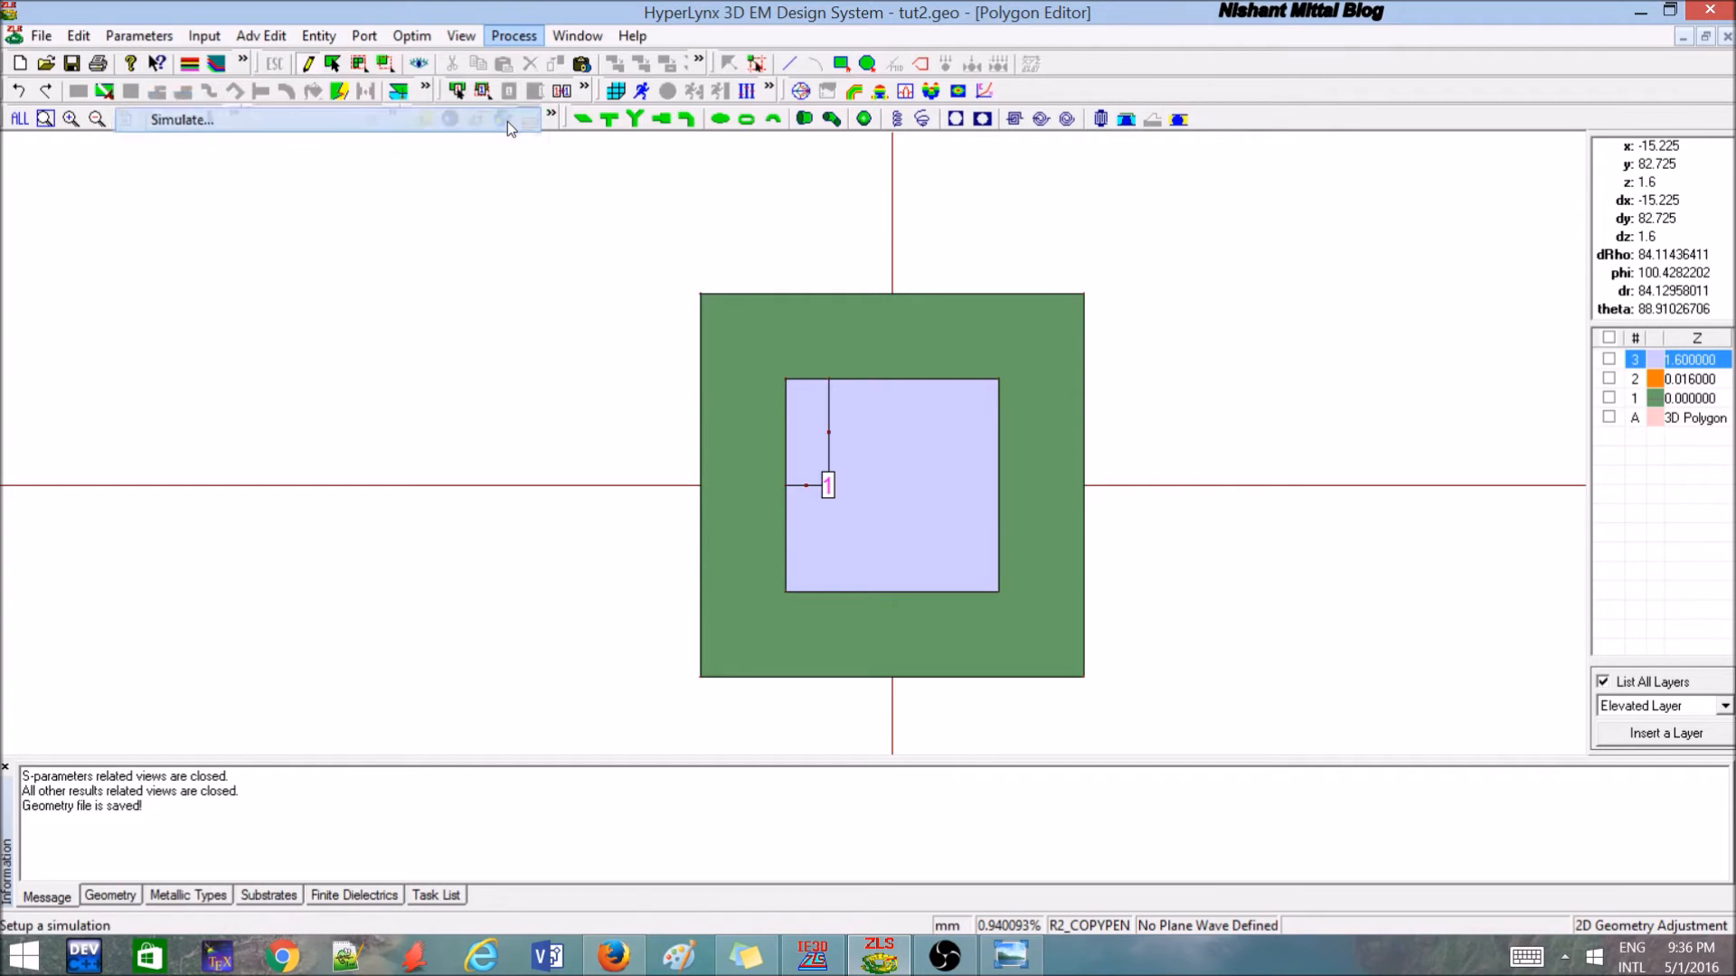
pyautogui.click(507, 121)
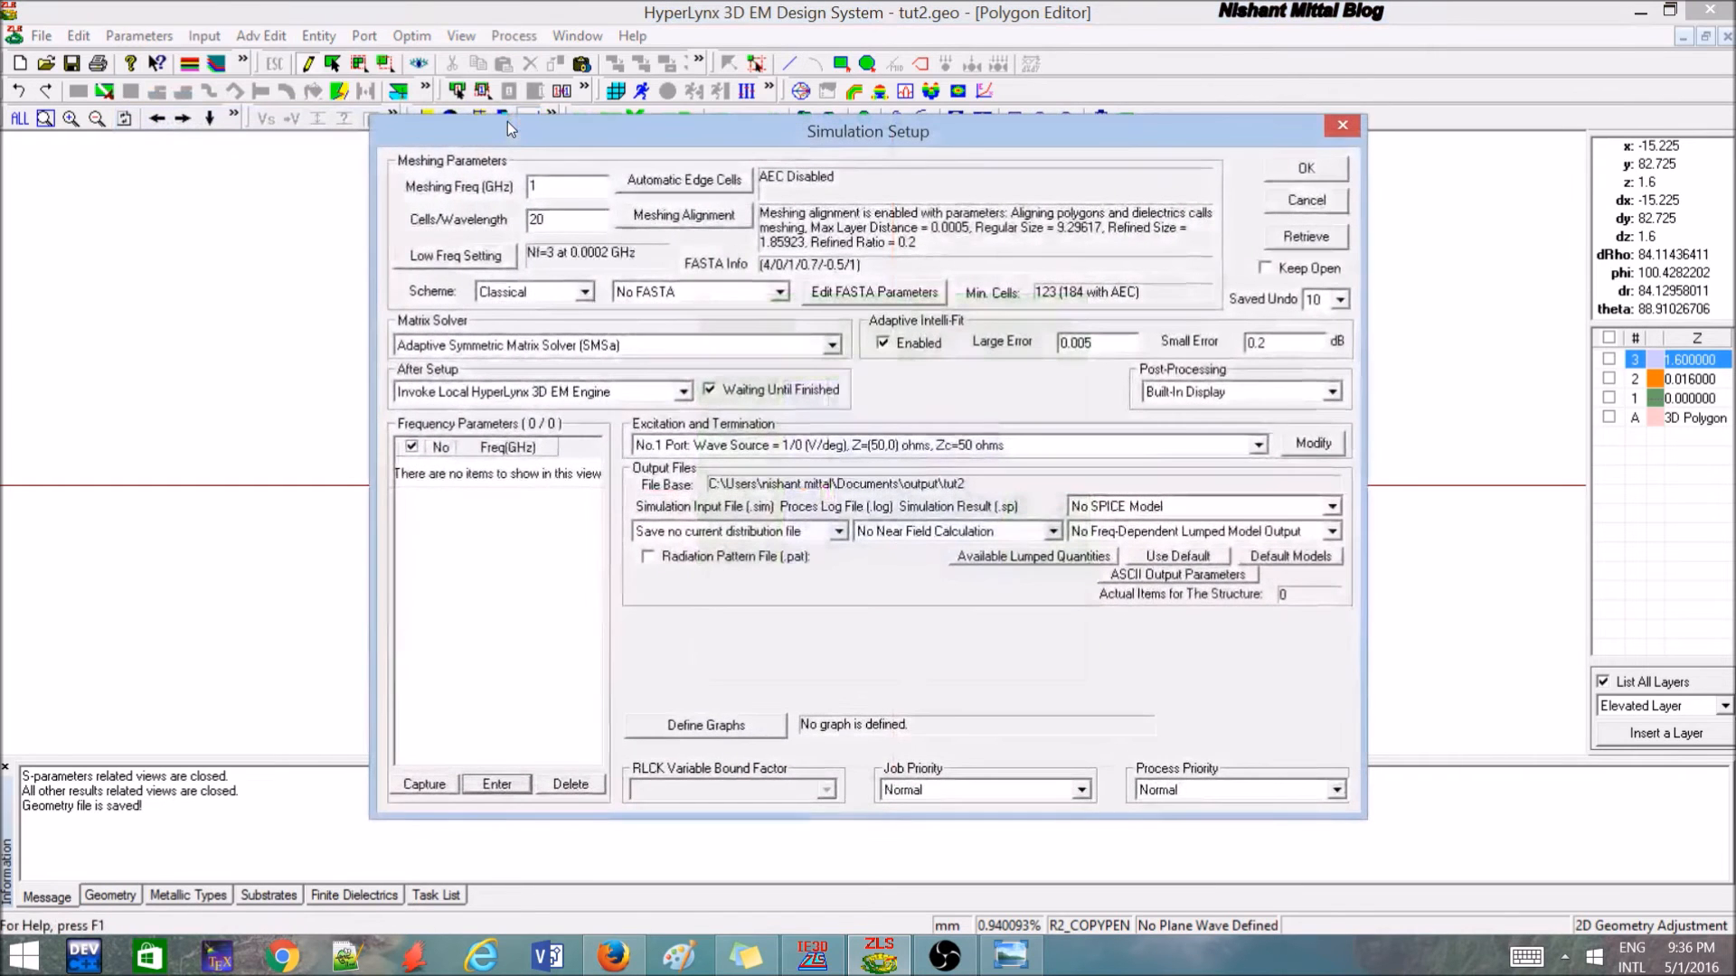
pyautogui.click(508, 784)
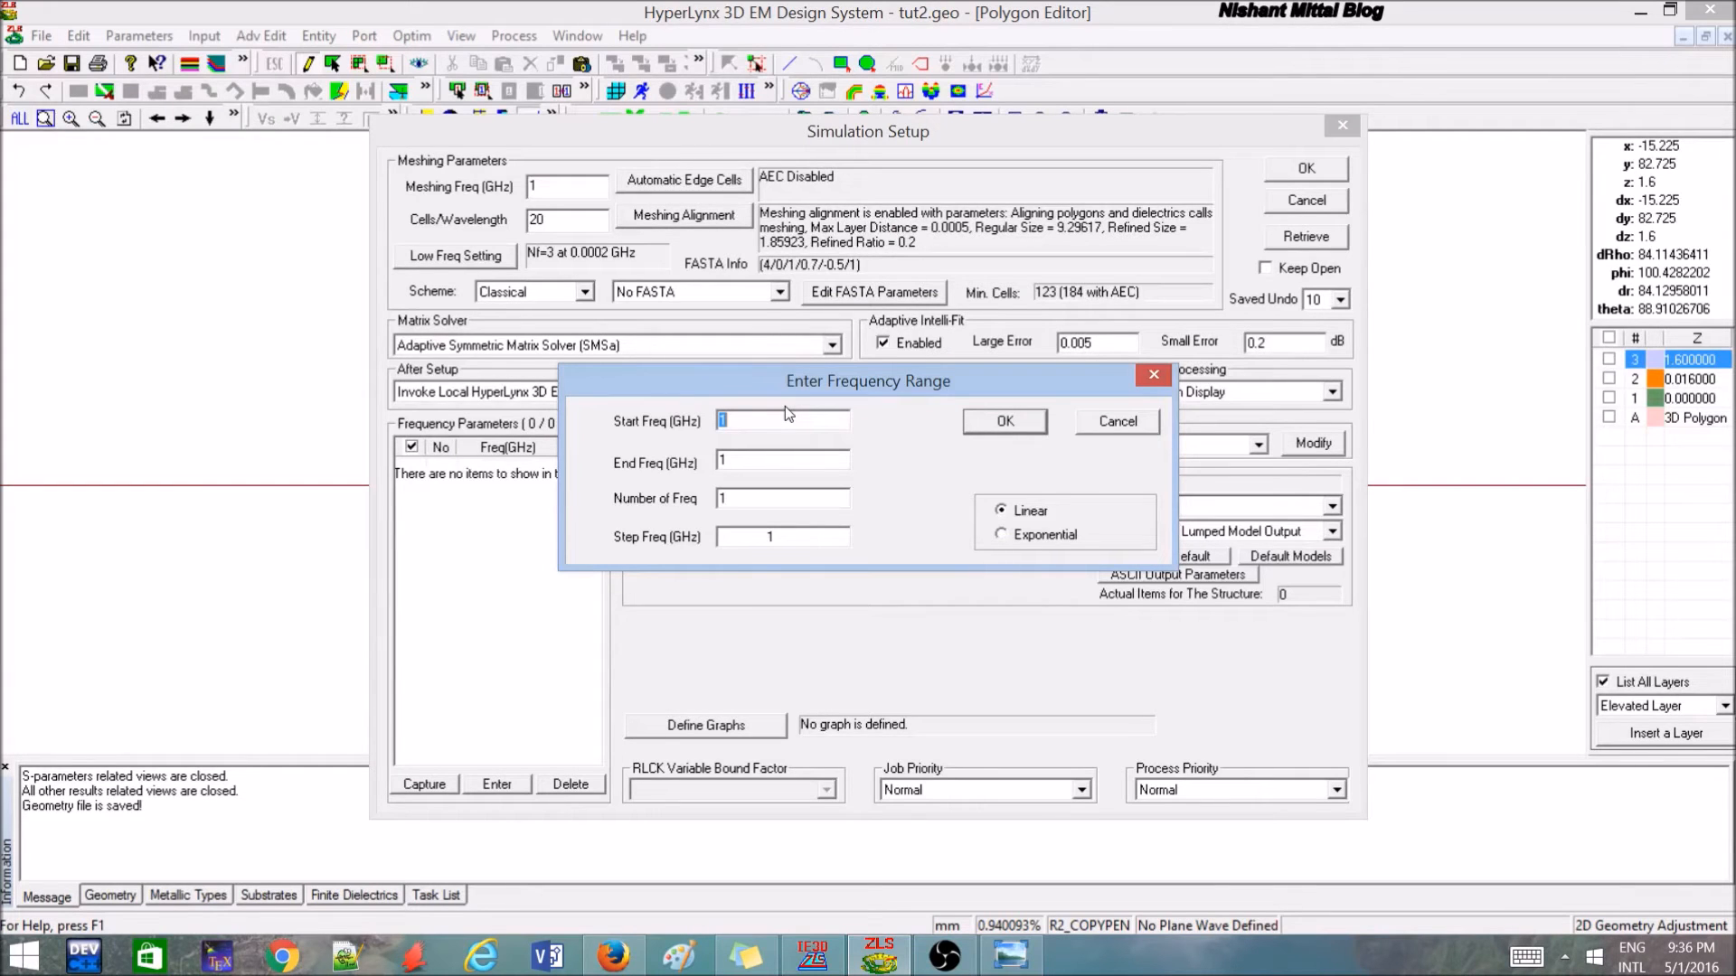
pyautogui.write('0.8')
pyautogui.press('Tab')
pyautogui.write('3')
pyautogui.press('Tab')
pyautogui.write('10')
pyautogui.moveTo(960, 391); pyautogui.dragTo(934, 447)
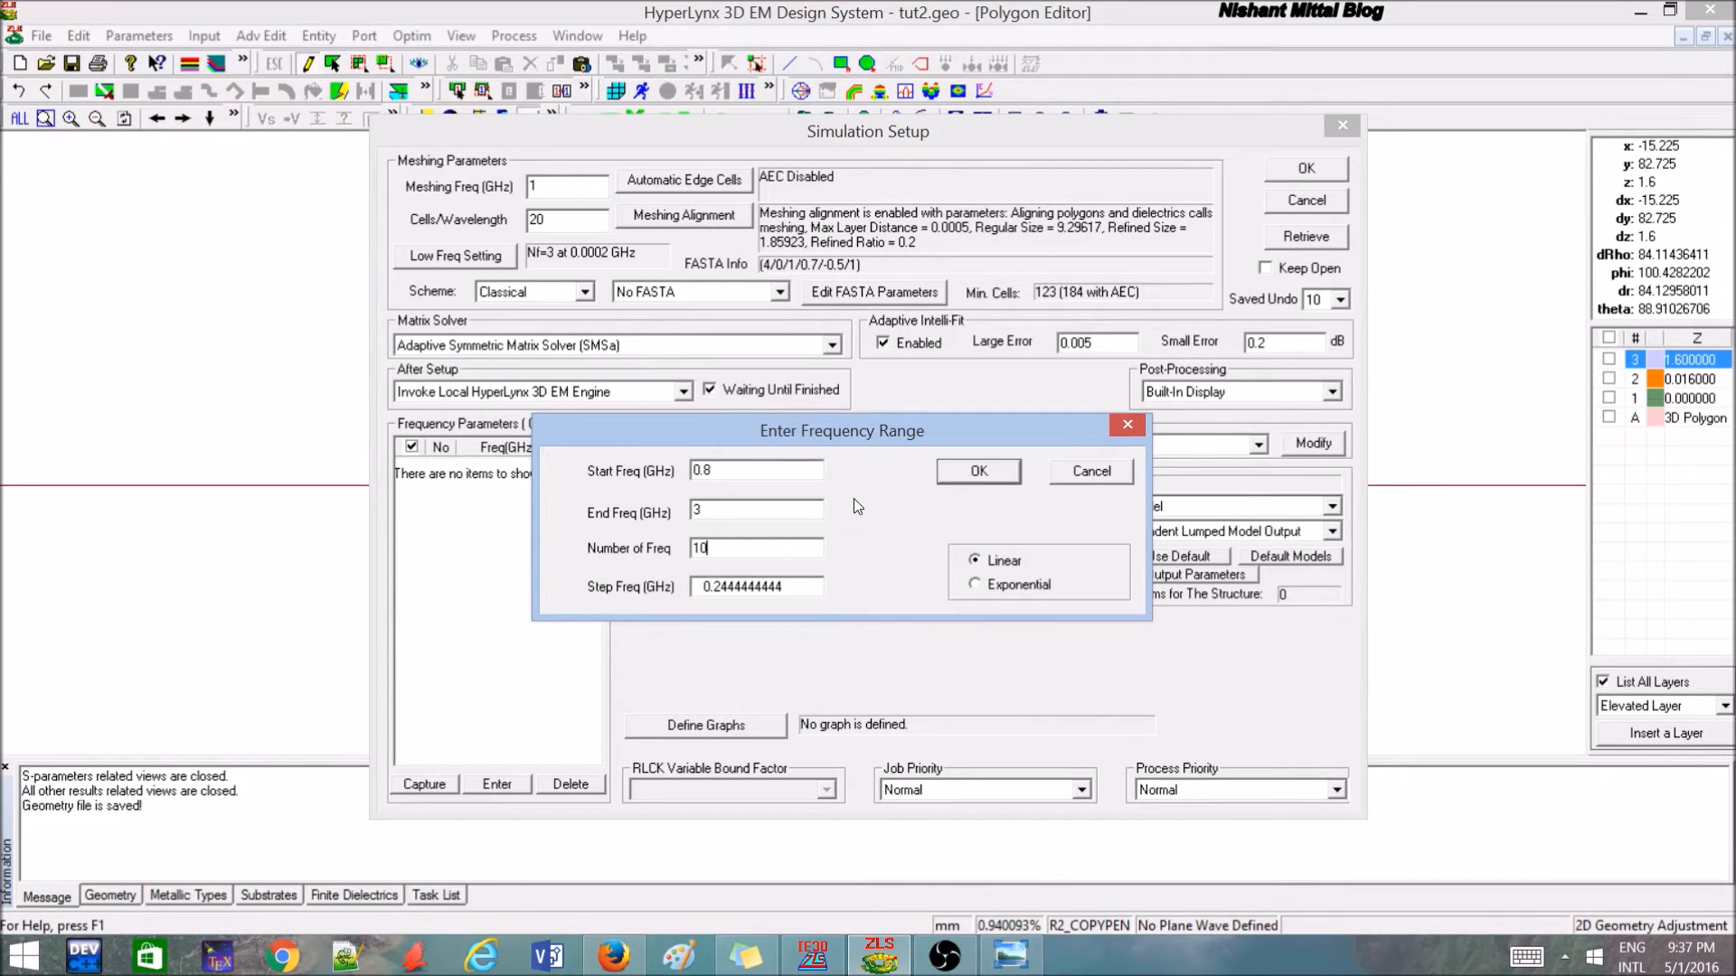
pyautogui.moveTo(926, 447); pyautogui.dragTo(866, 536)
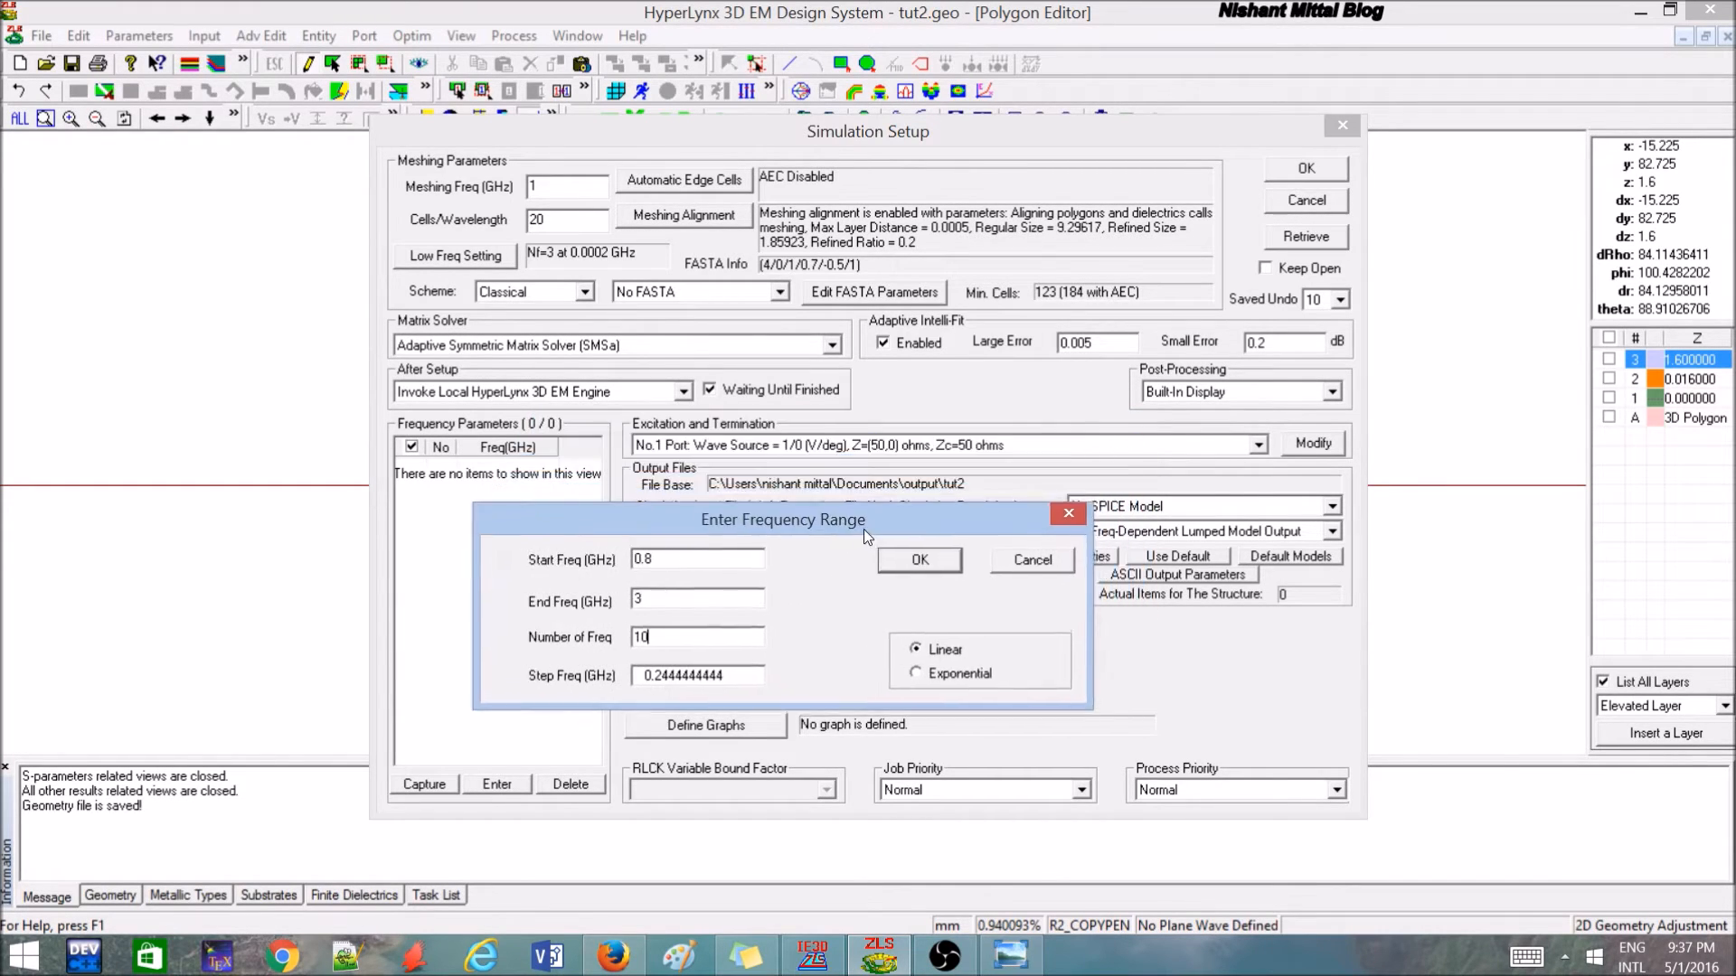
pyautogui.click(899, 568)
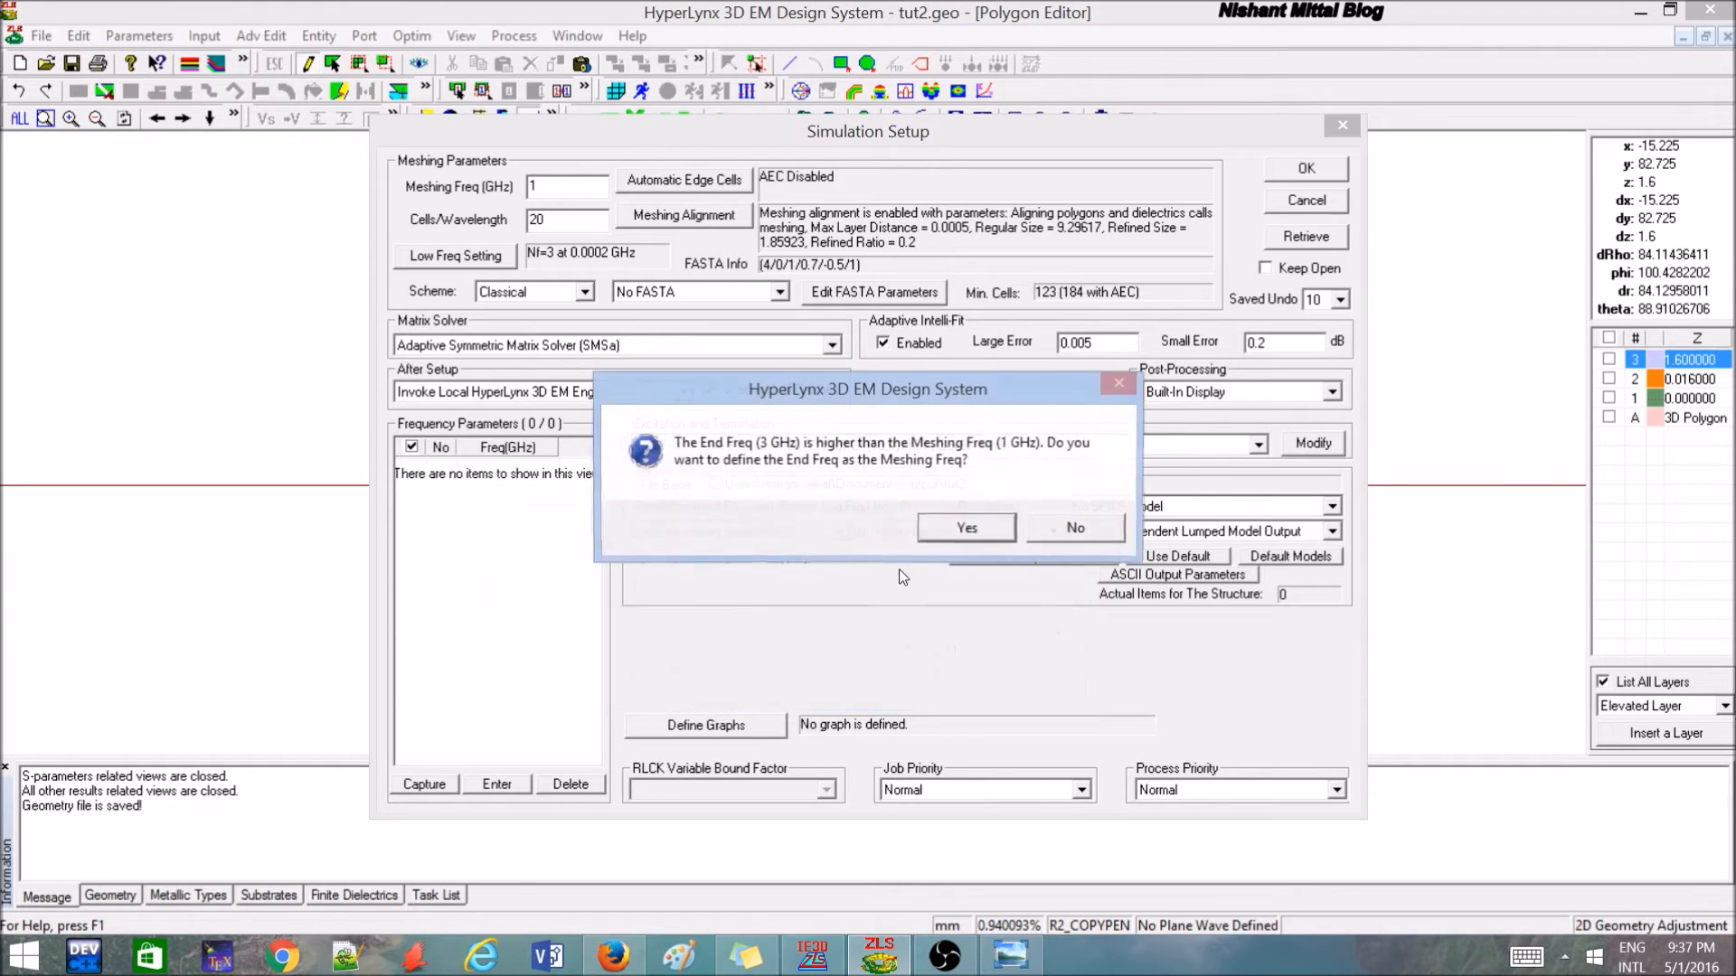
pyautogui.click(968, 532)
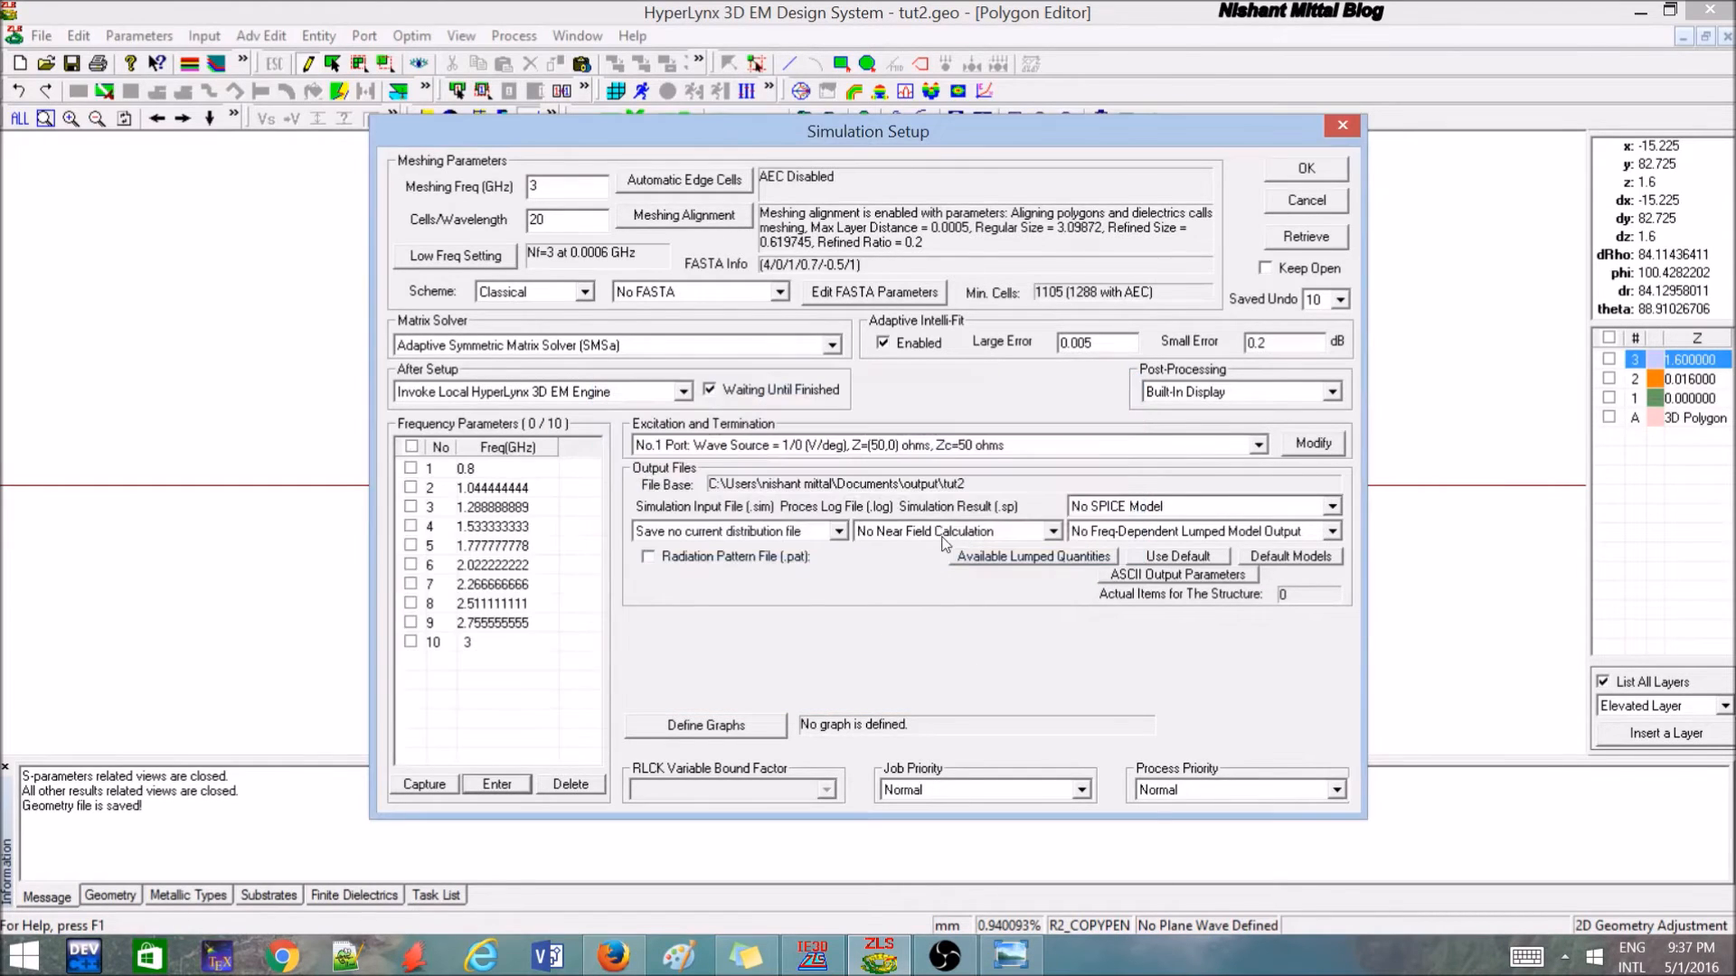
# Enable the radiation pattern file output, accepting the default theta and phi angles and the wave-source excitation on port 1.
pyautogui.doubleClick(551, 193)
pyautogui.click(647, 559)
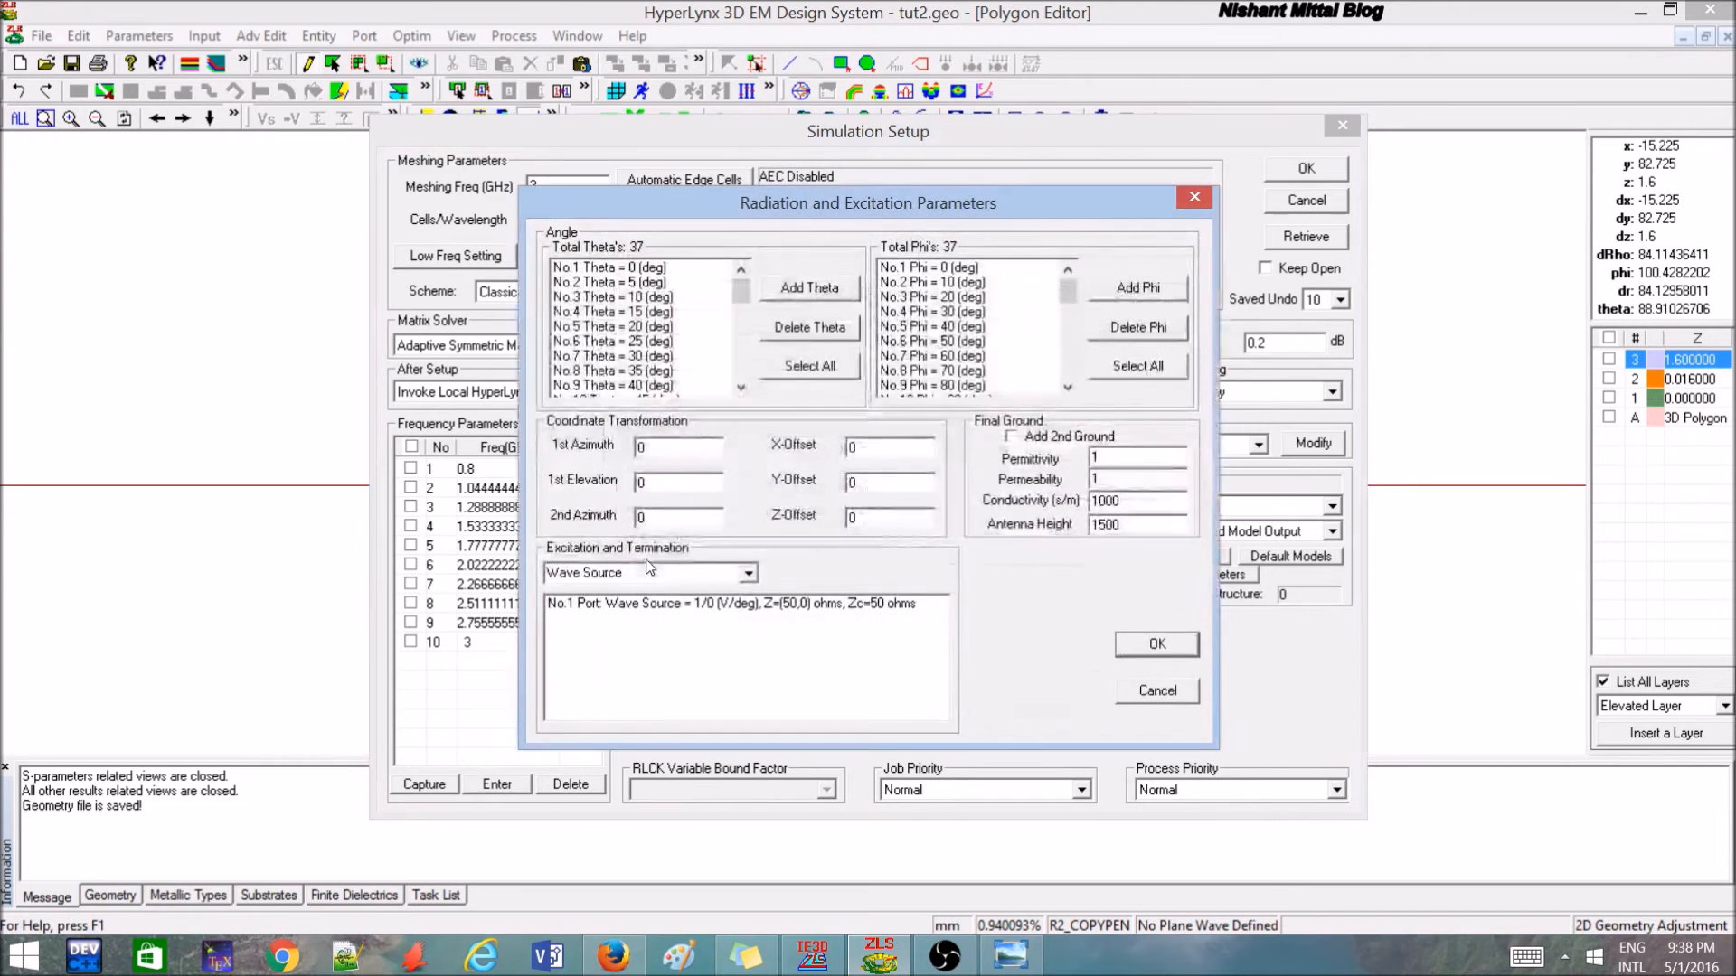
pyautogui.click(865, 602)
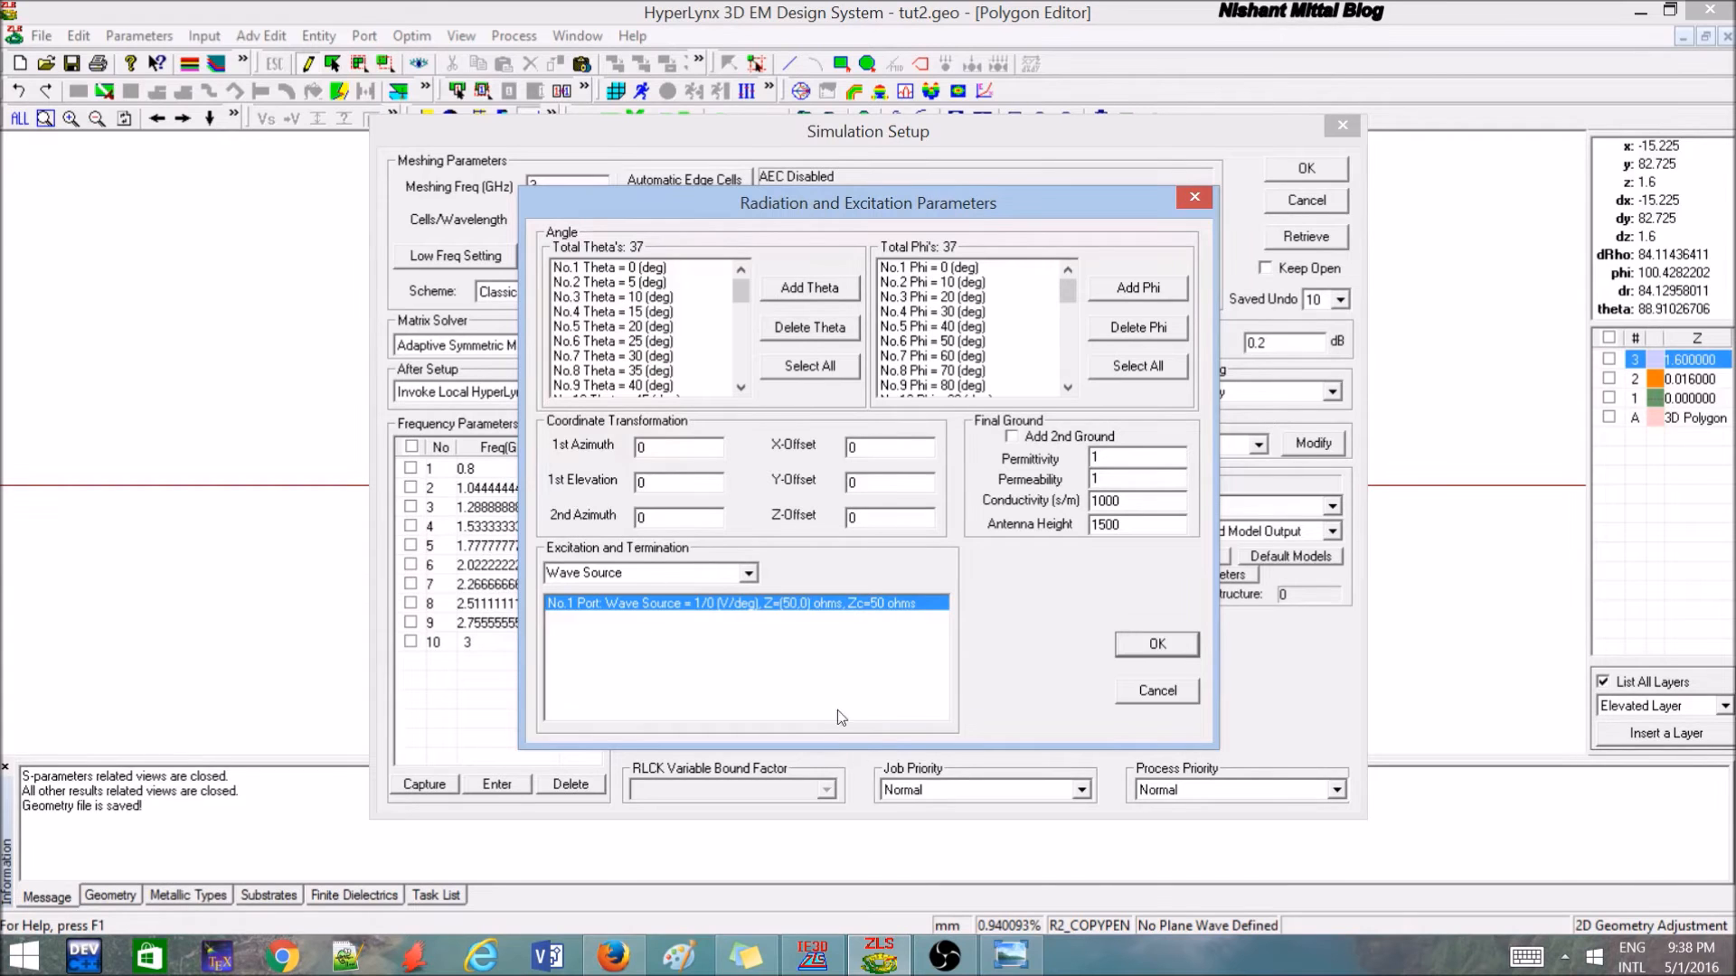
pyautogui.click(1141, 648)
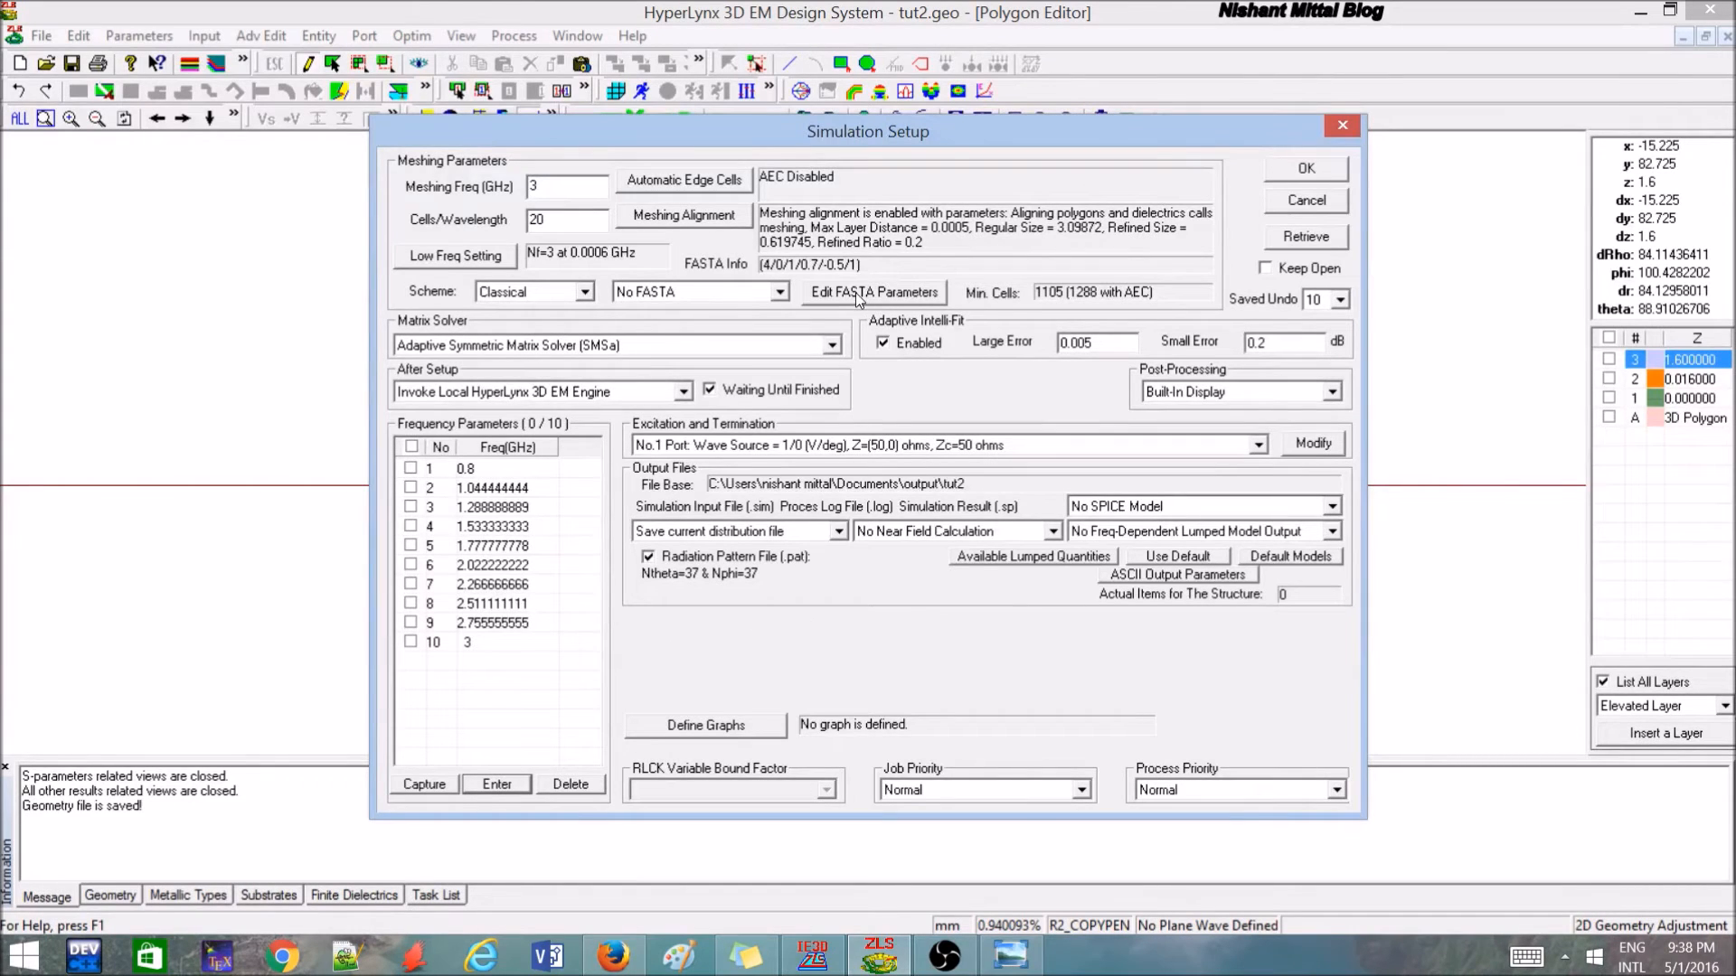
# Examine the available FASTA and scheme options and the meshing alignment settings of the simulation setup.
pyautogui.click(779, 293)
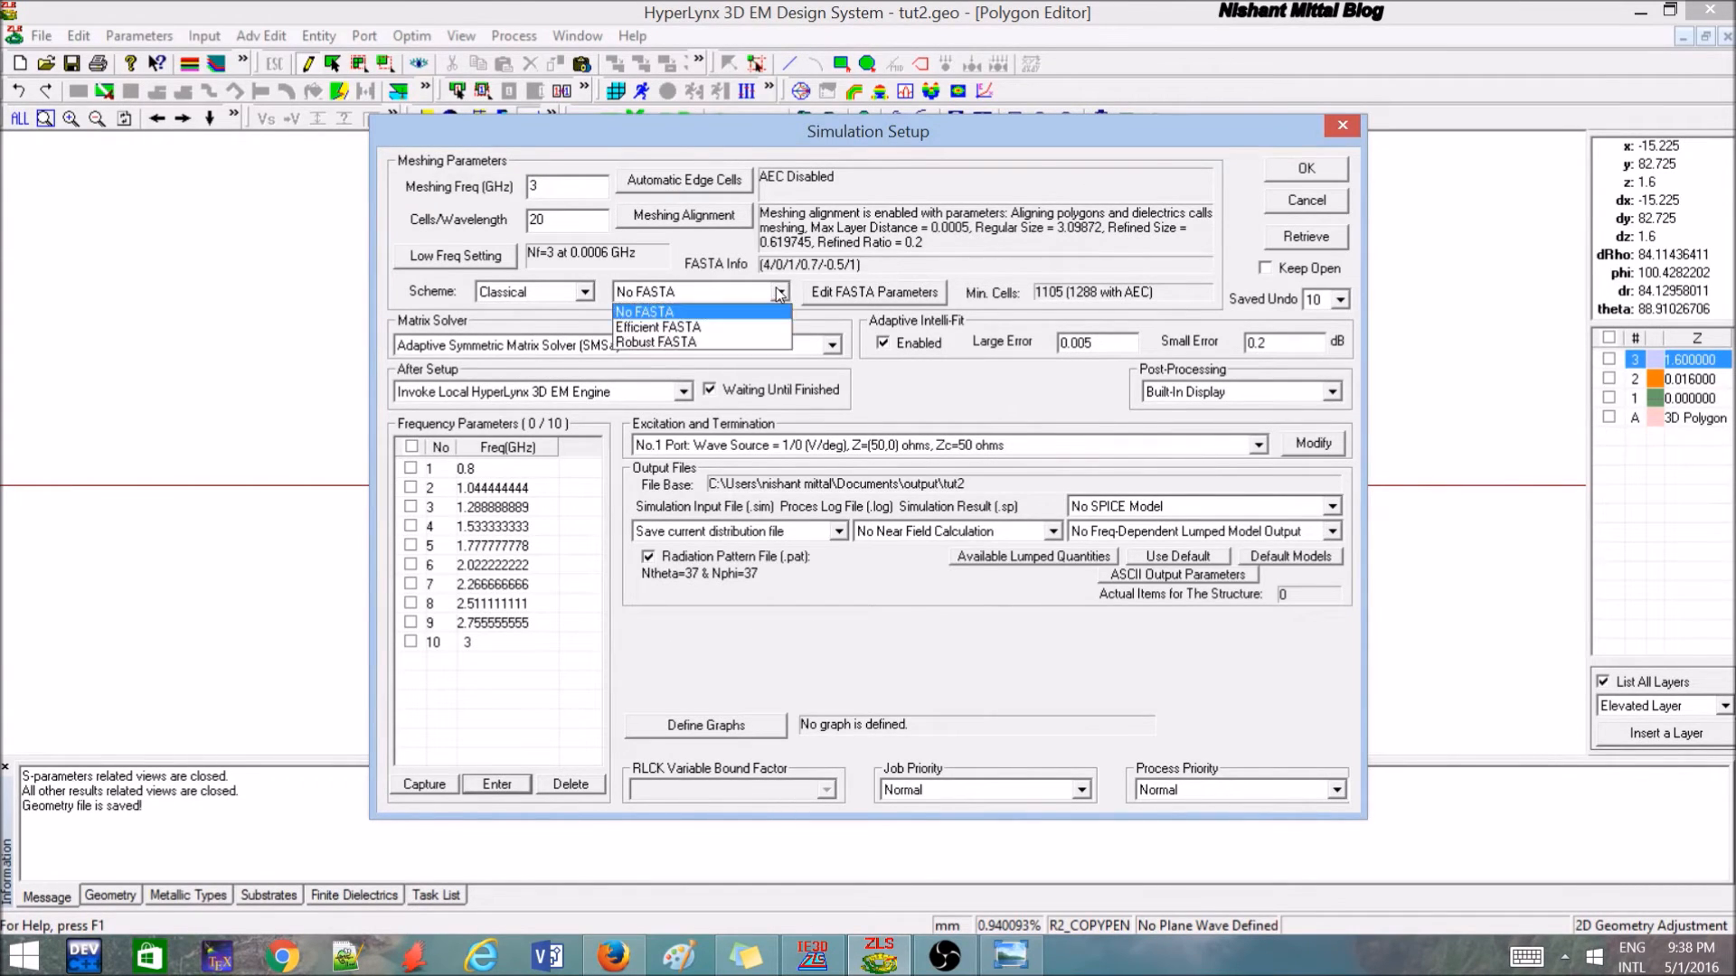
pyautogui.click(778, 293)
pyautogui.click(778, 294)
pyautogui.click(777, 295)
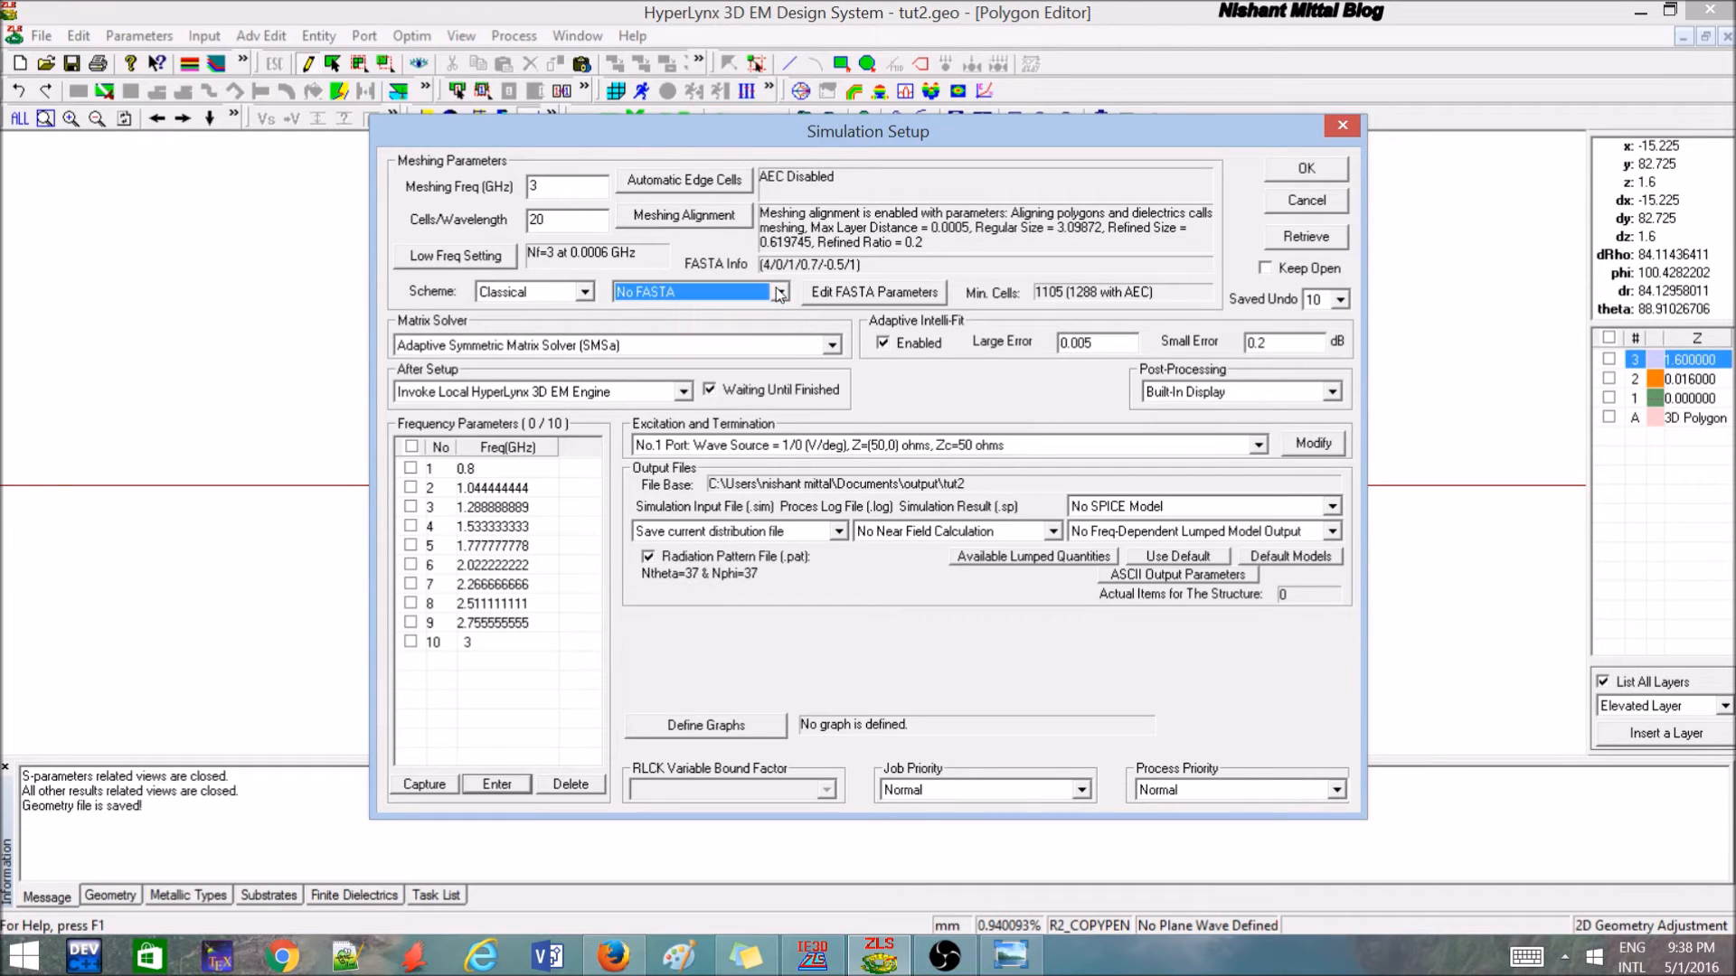
pyautogui.click(580, 295)
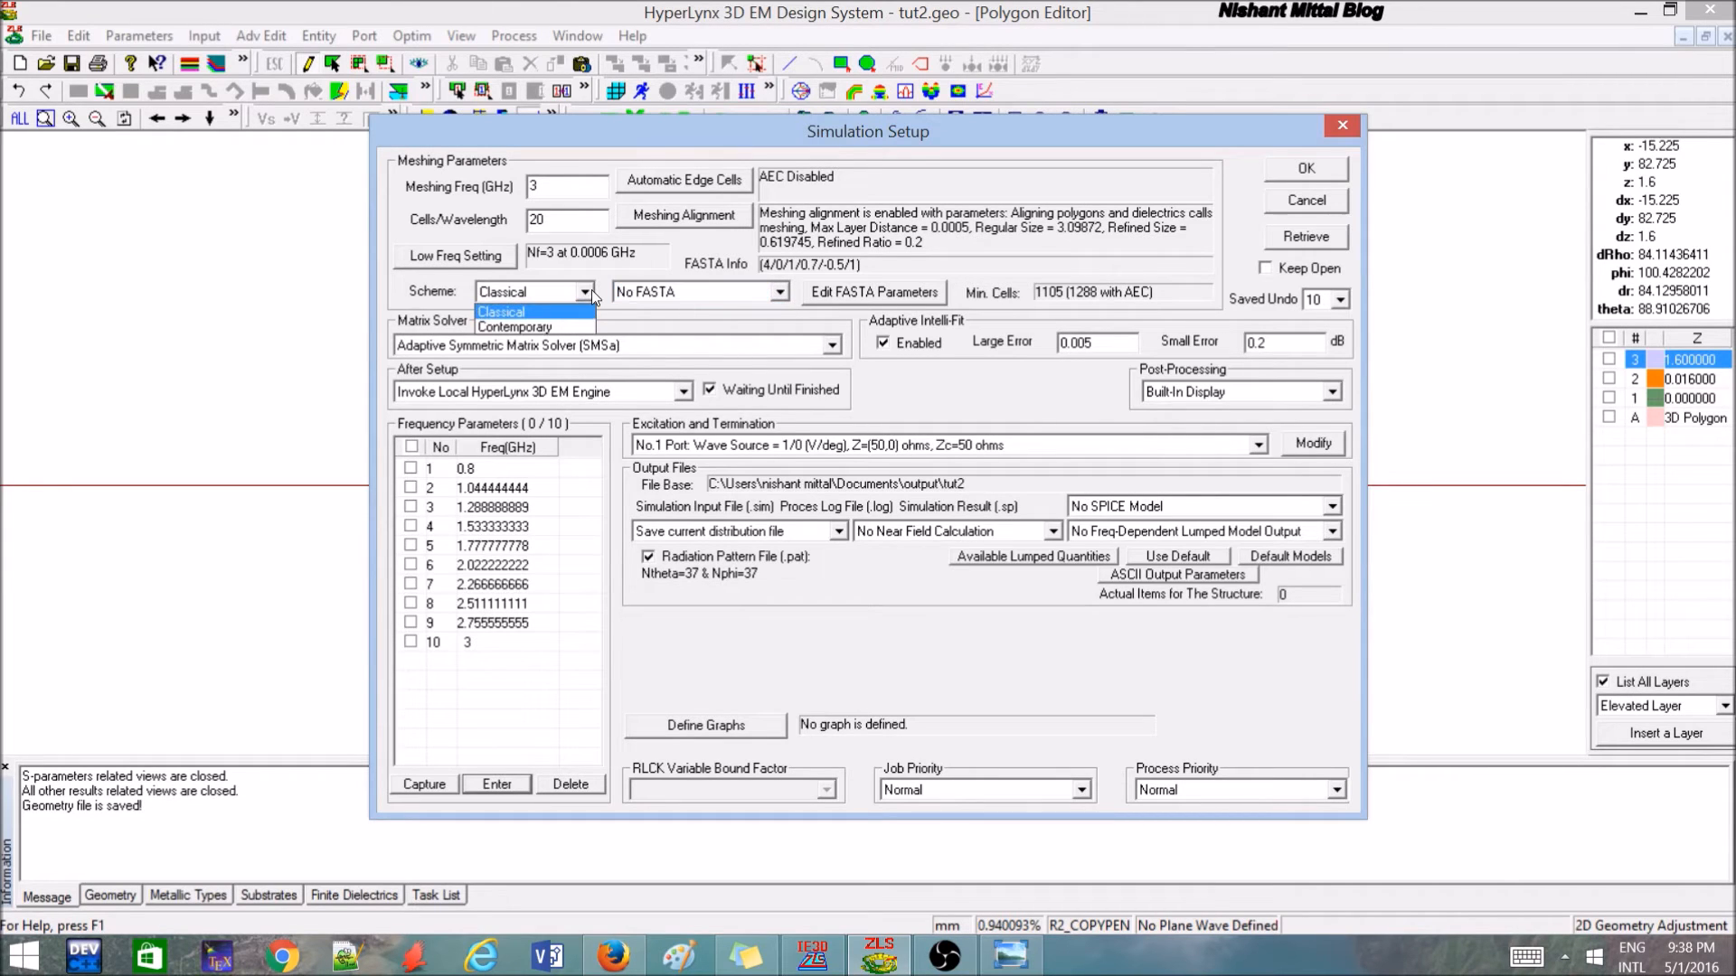
pyautogui.click(575, 294)
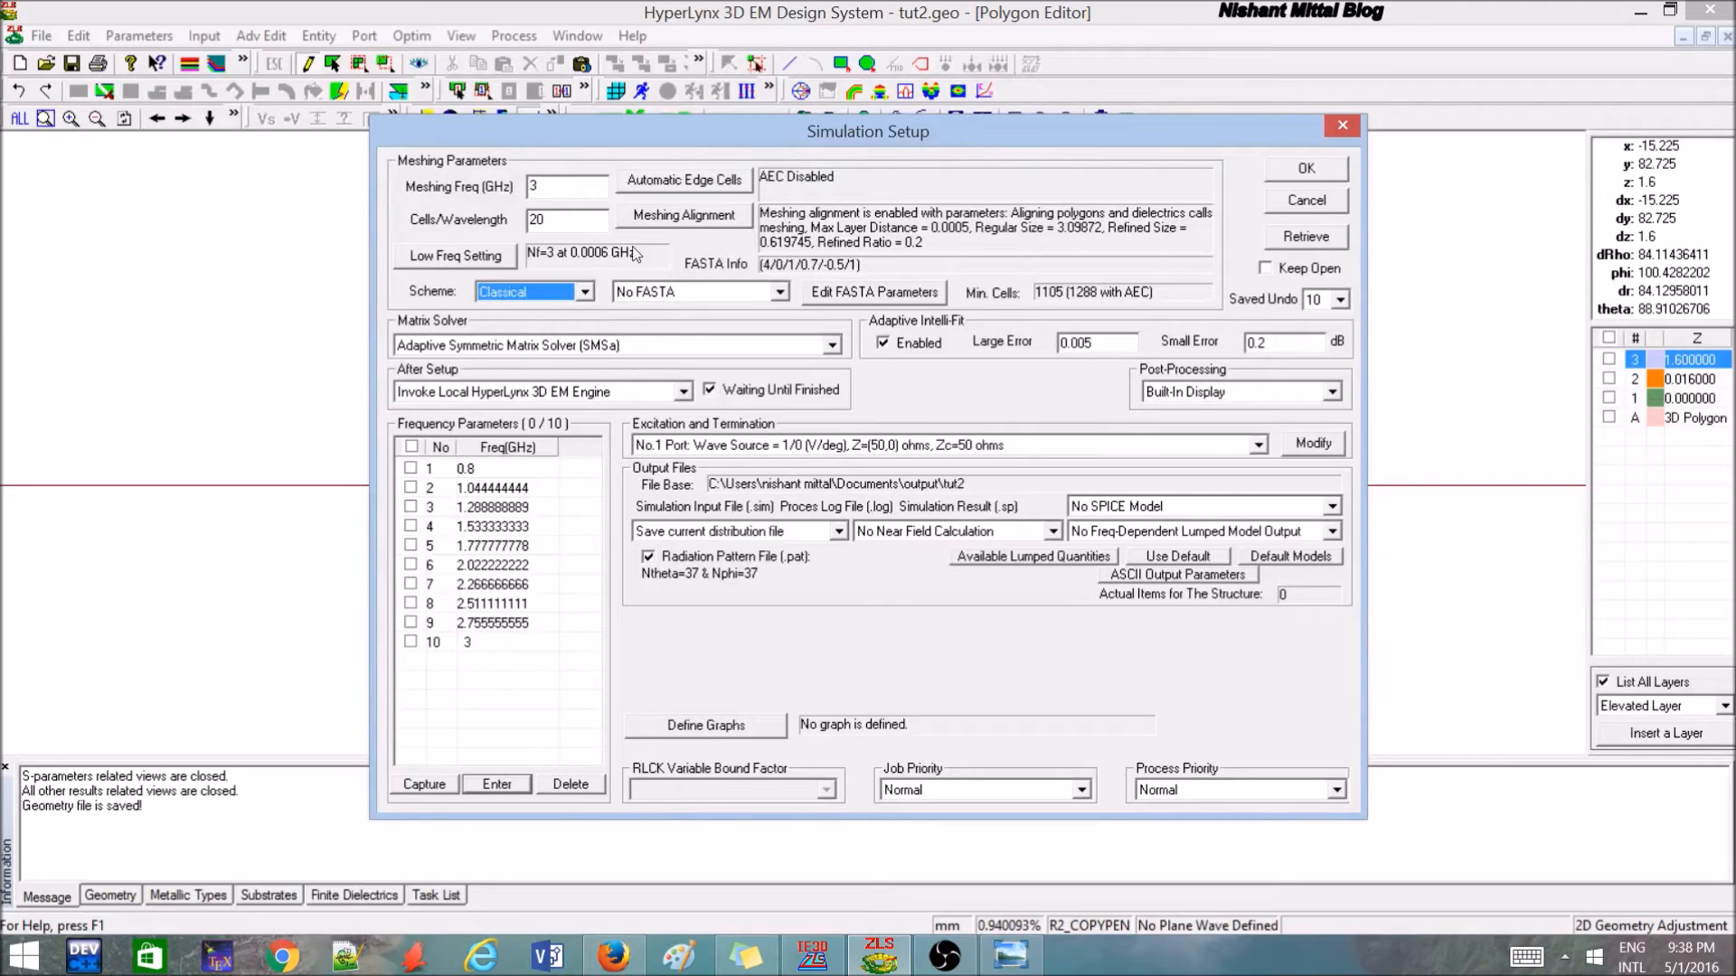
pyautogui.click(676, 219)
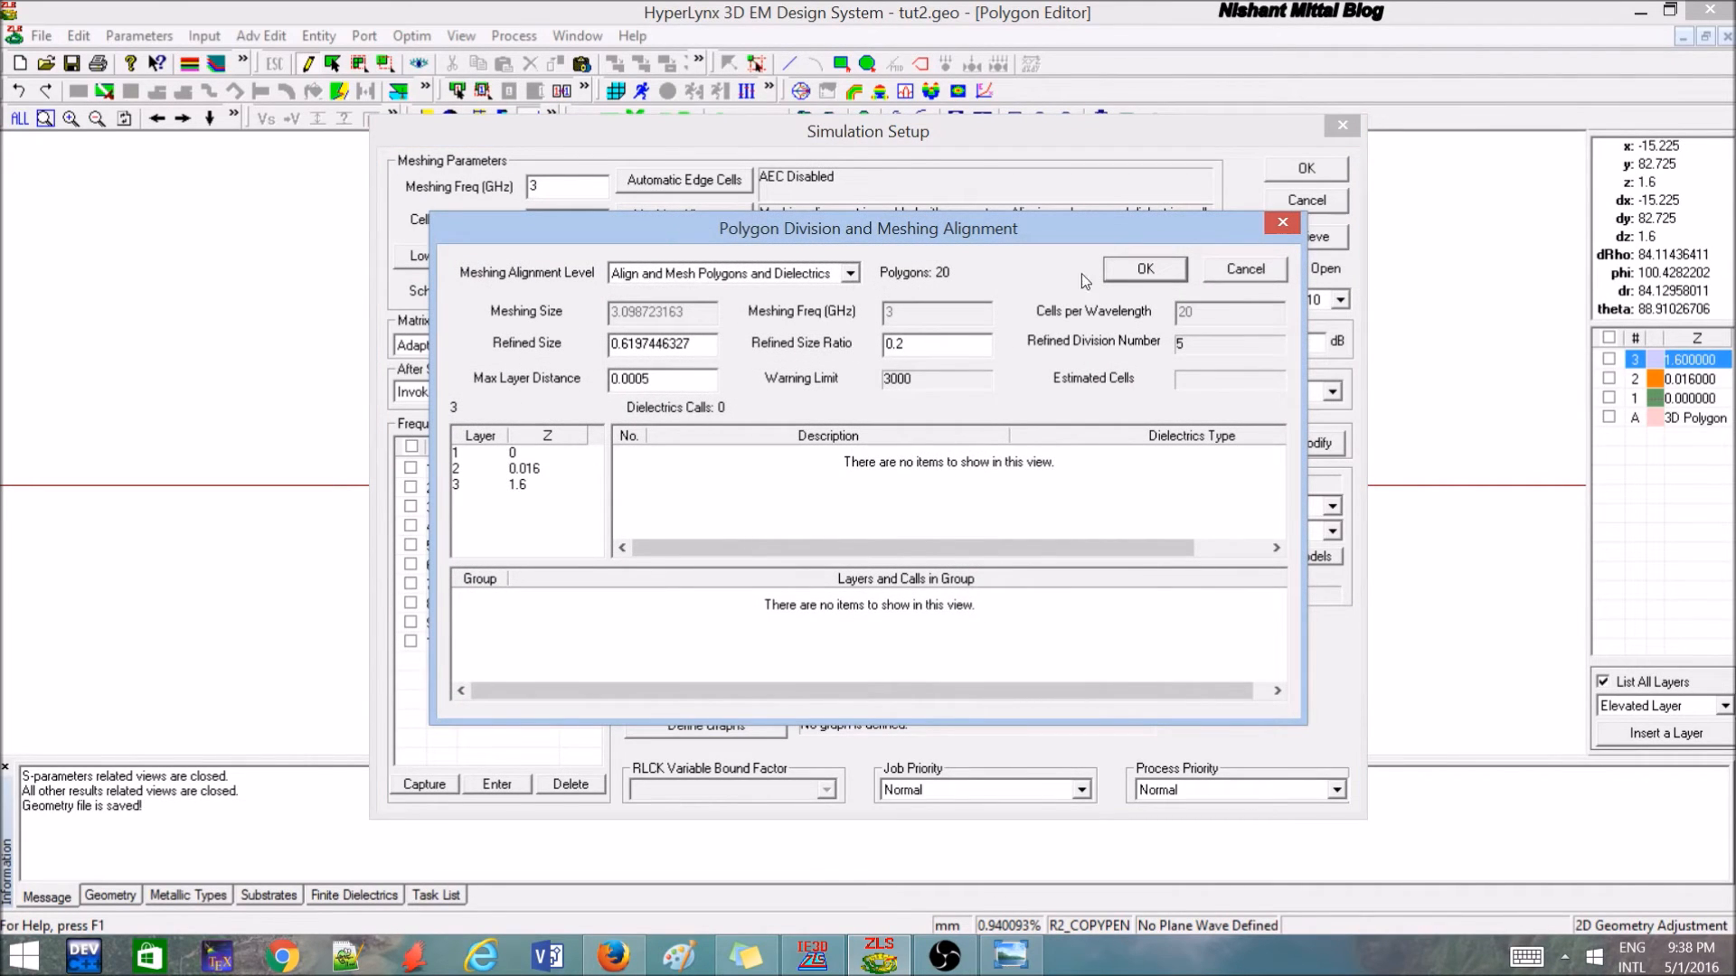
pyautogui.click(1149, 270)
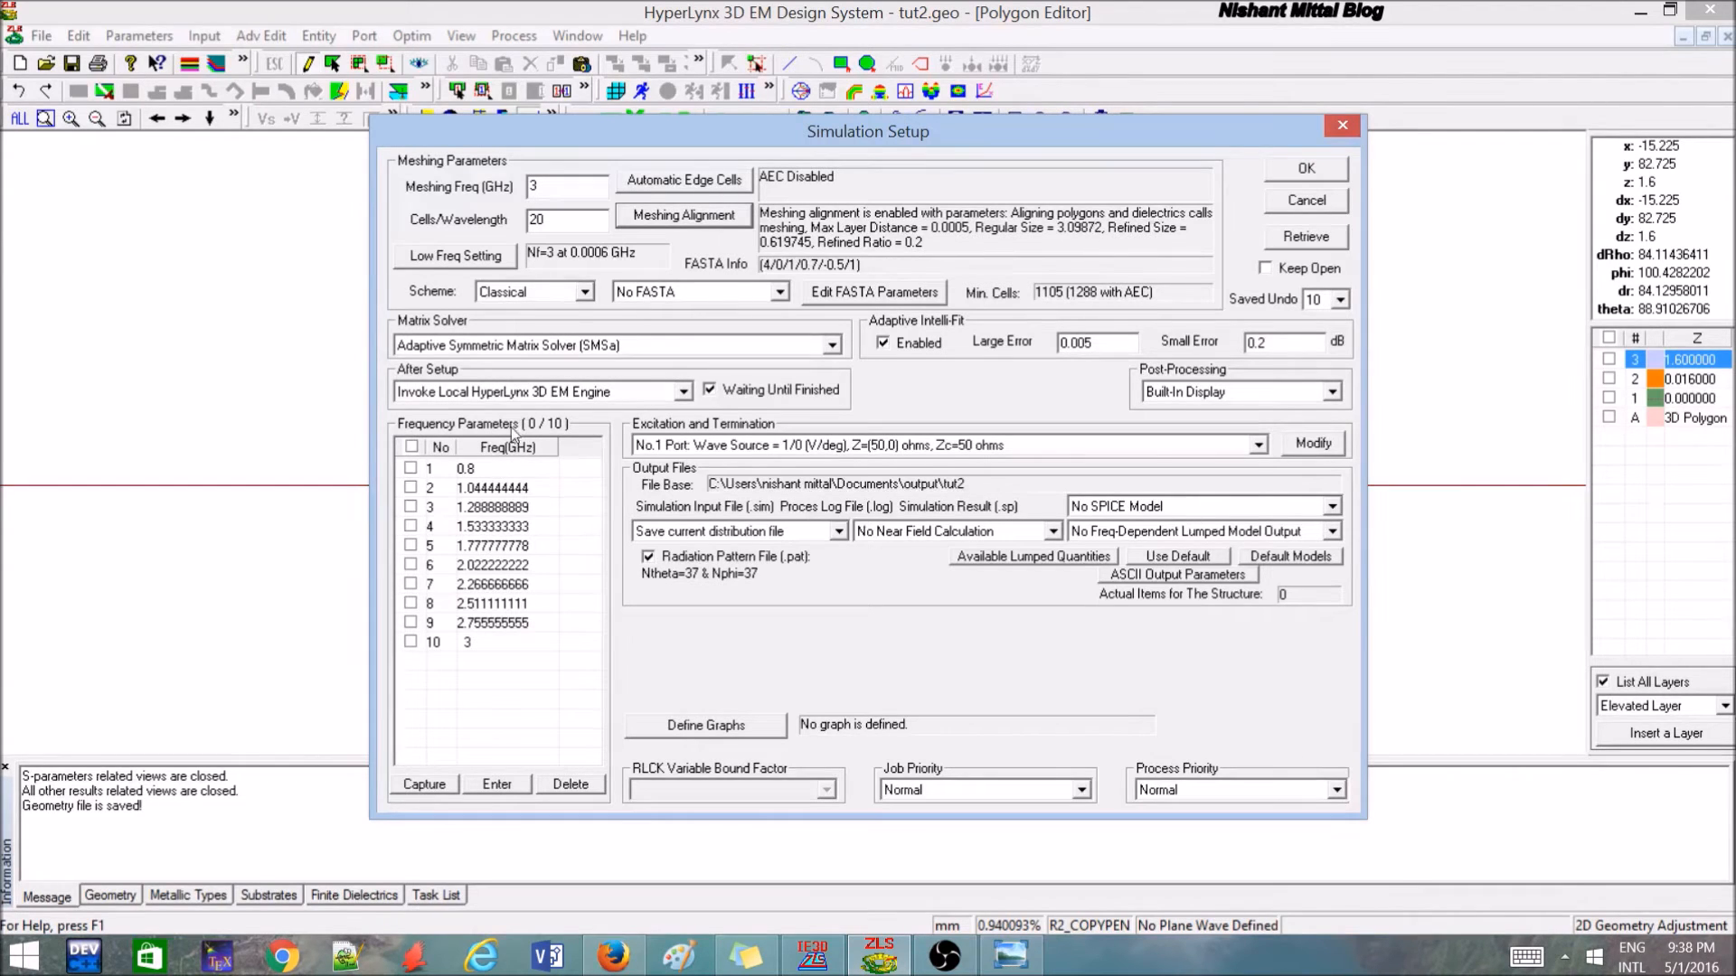
# Run the simulation with the local HyperLynx 3D EM engine and the Adaptive Symmetric Matrix Solver (SMSa).
pyautogui.click(681, 396)
pyautogui.click(678, 403)
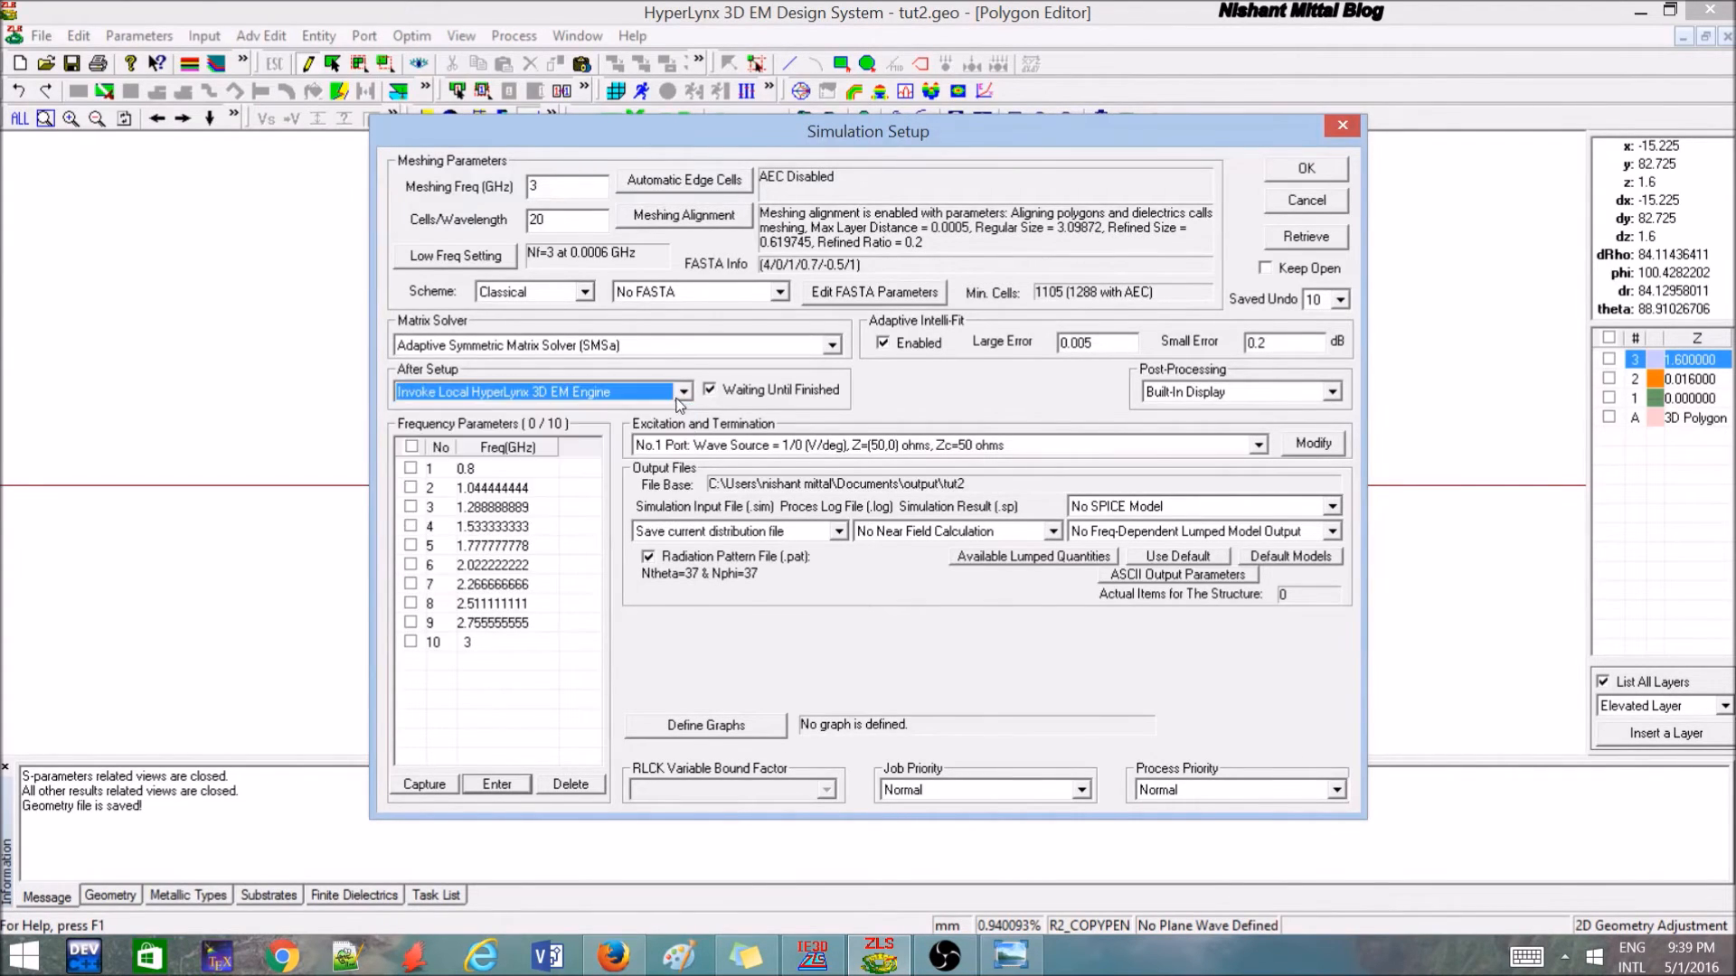
pyautogui.click(805, 349)
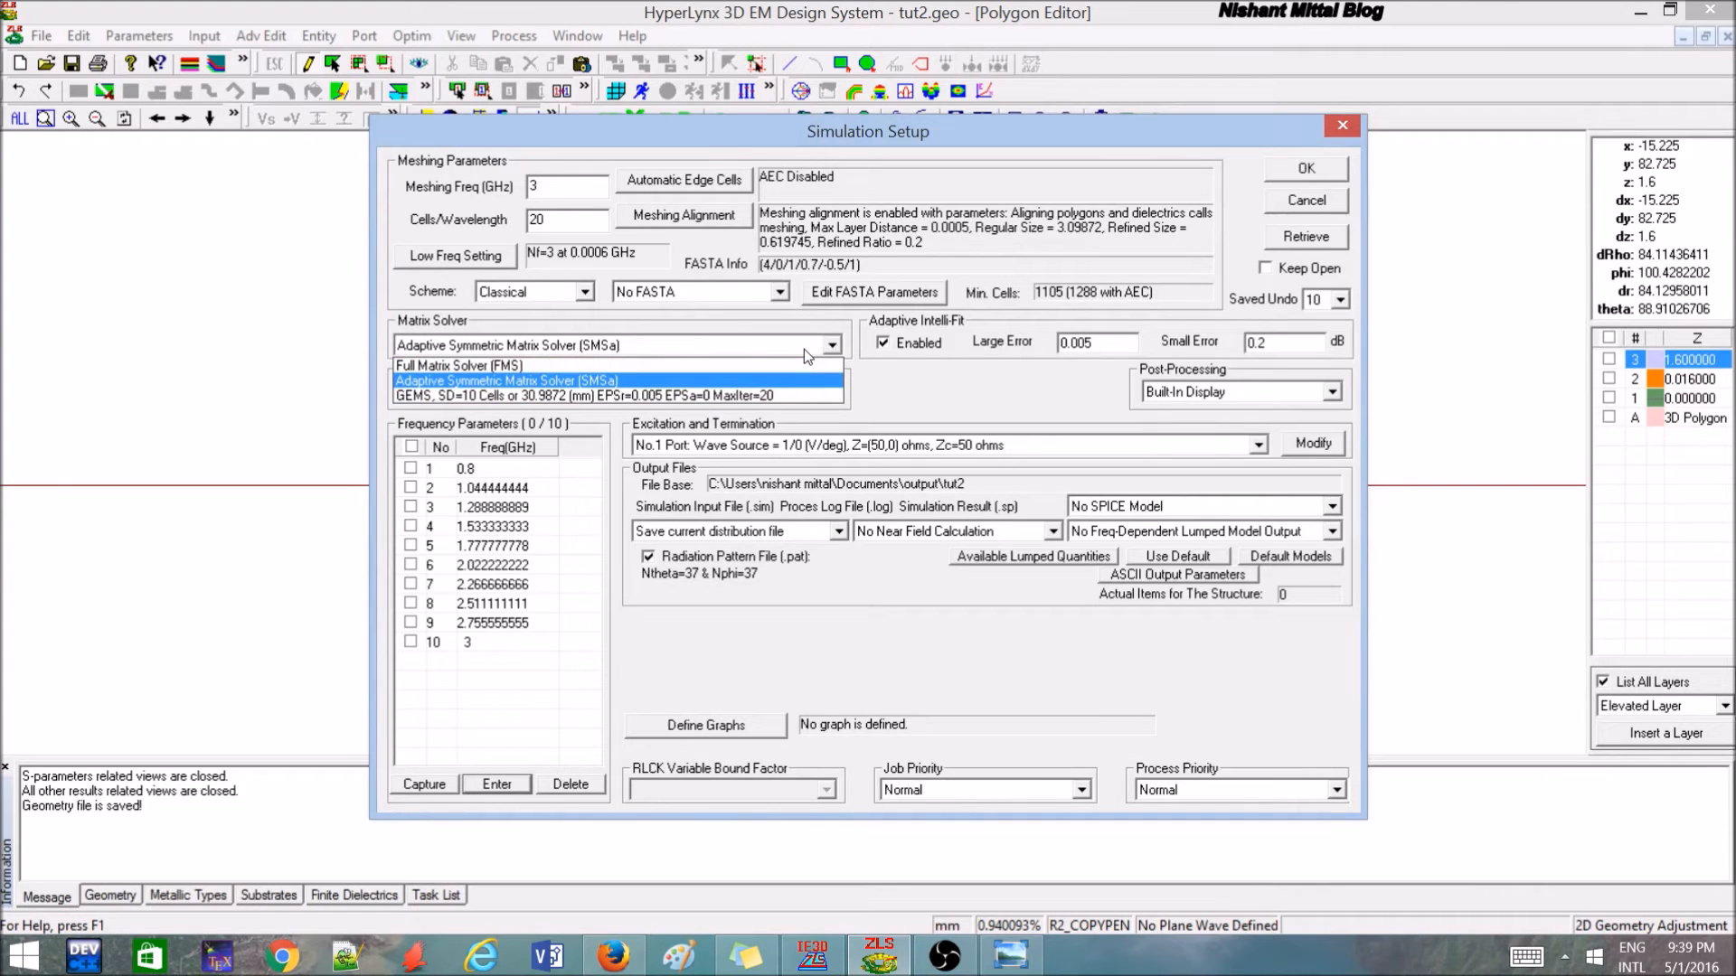
pyautogui.click(804, 349)
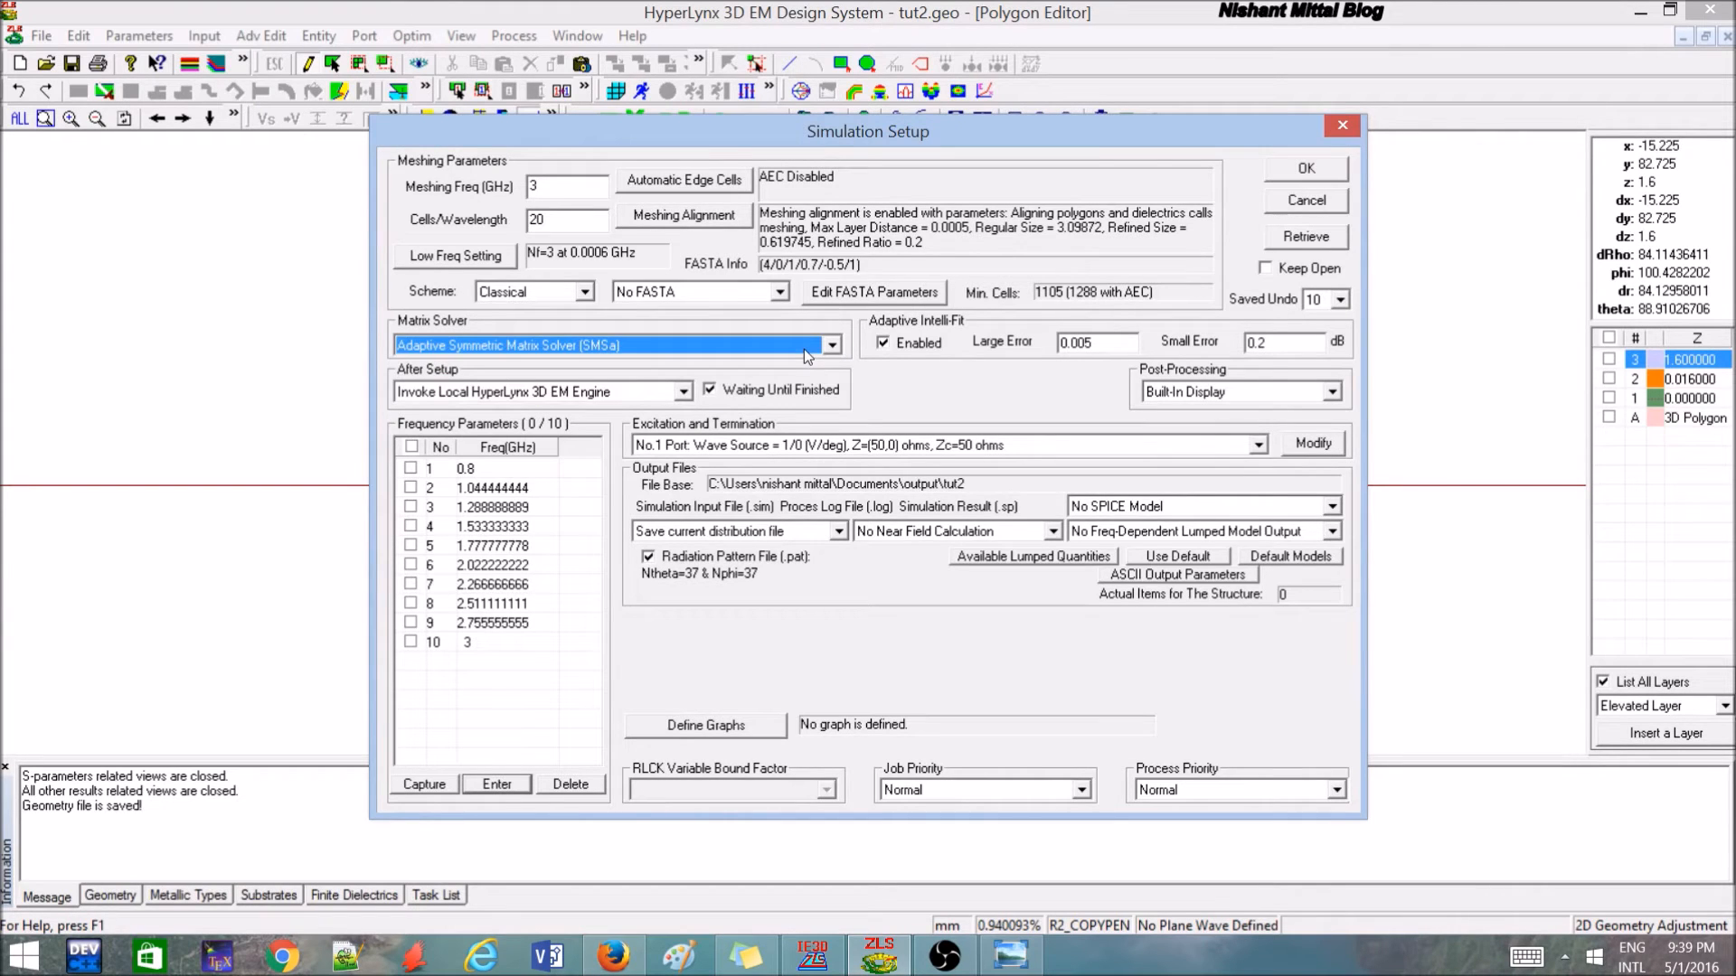
pyautogui.click(1305, 172)
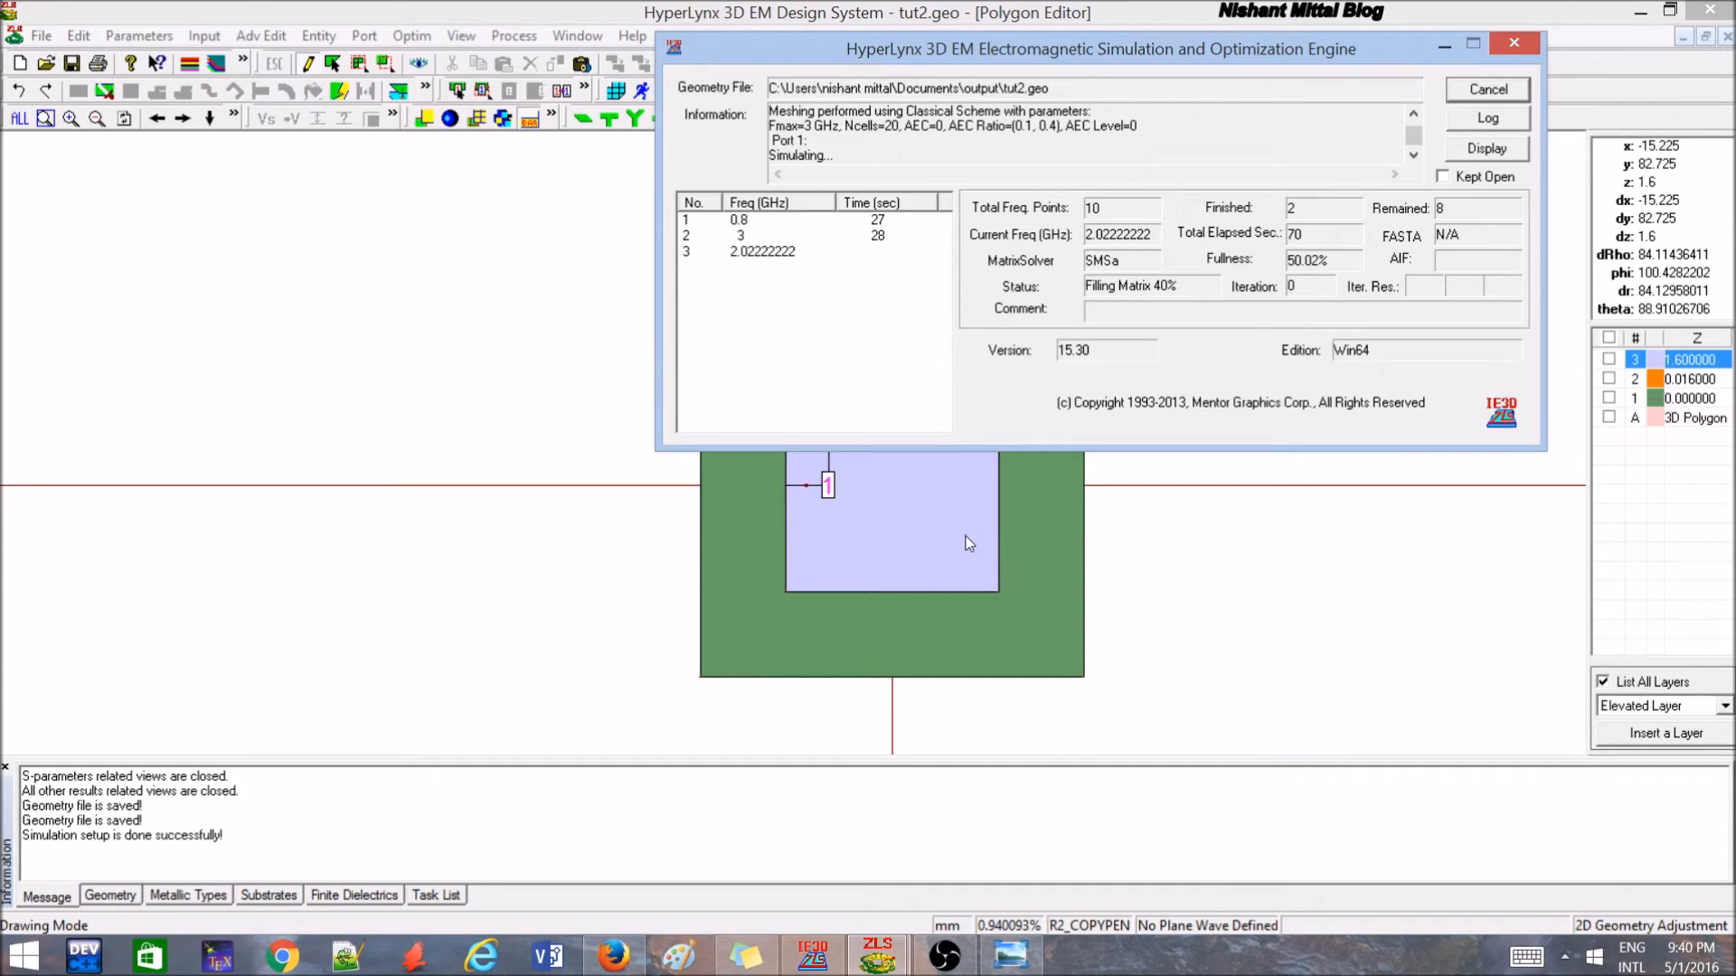
# Launch the LineGauge transmission line tool from the HyperLynx 3D EM Program Manager.
pyautogui.rightClick(877, 956)
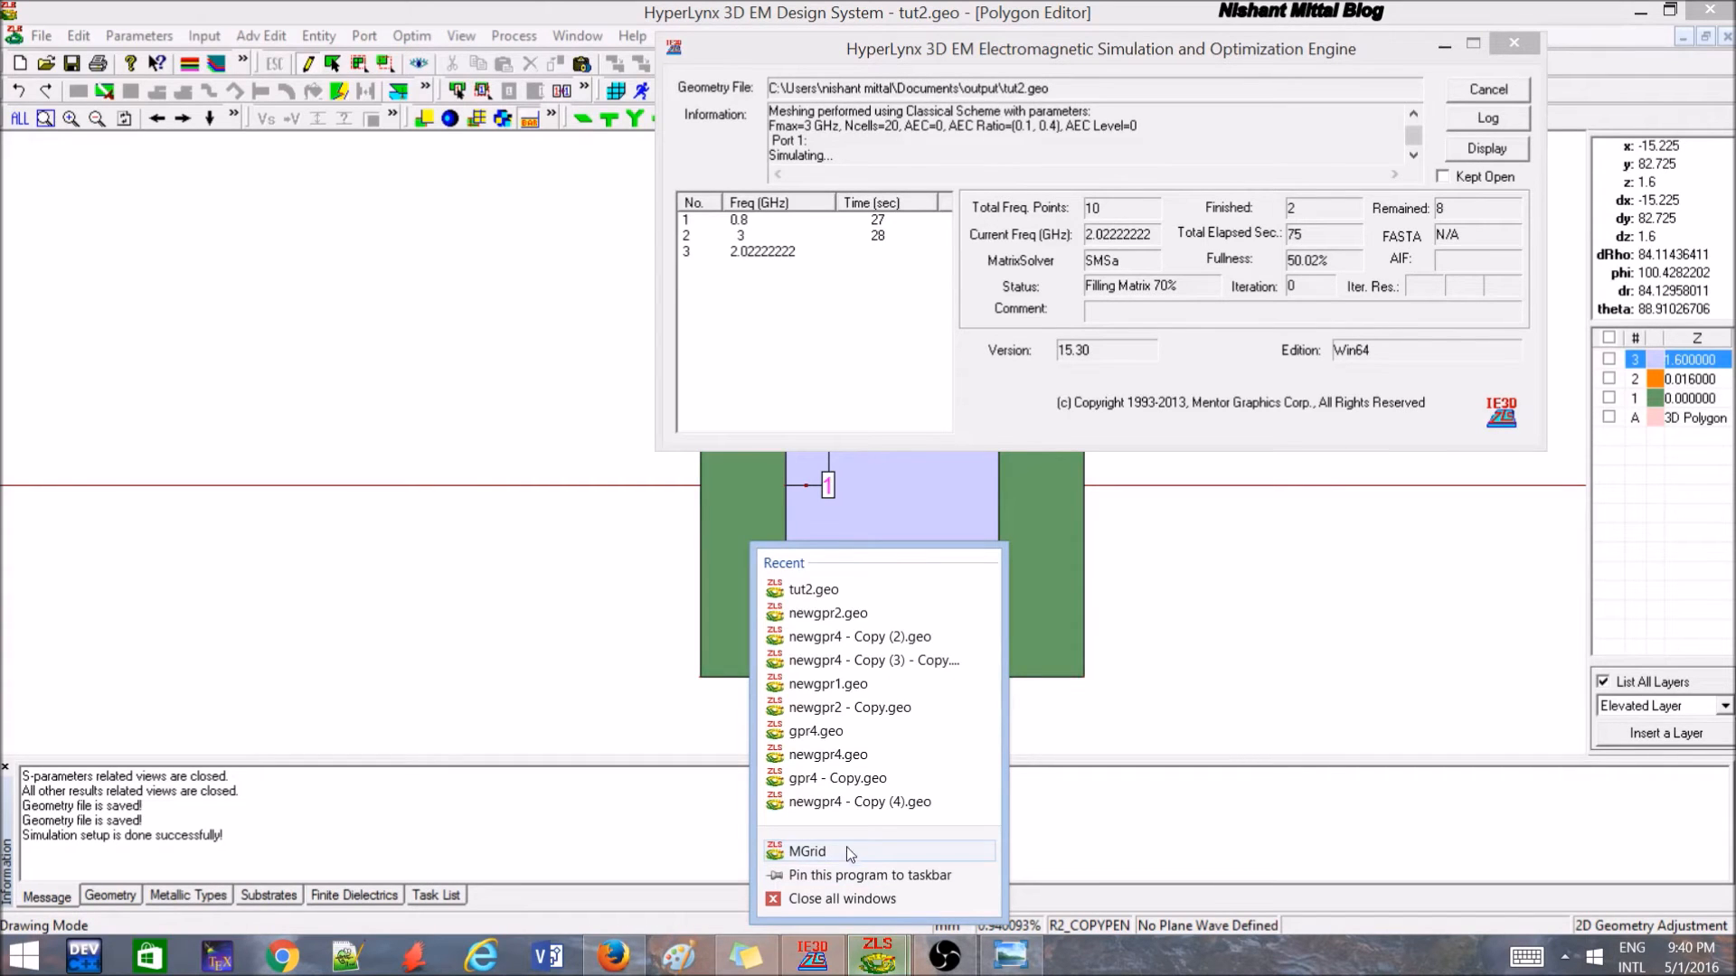
pyautogui.click(1315, 845)
pyautogui.click(827, 957)
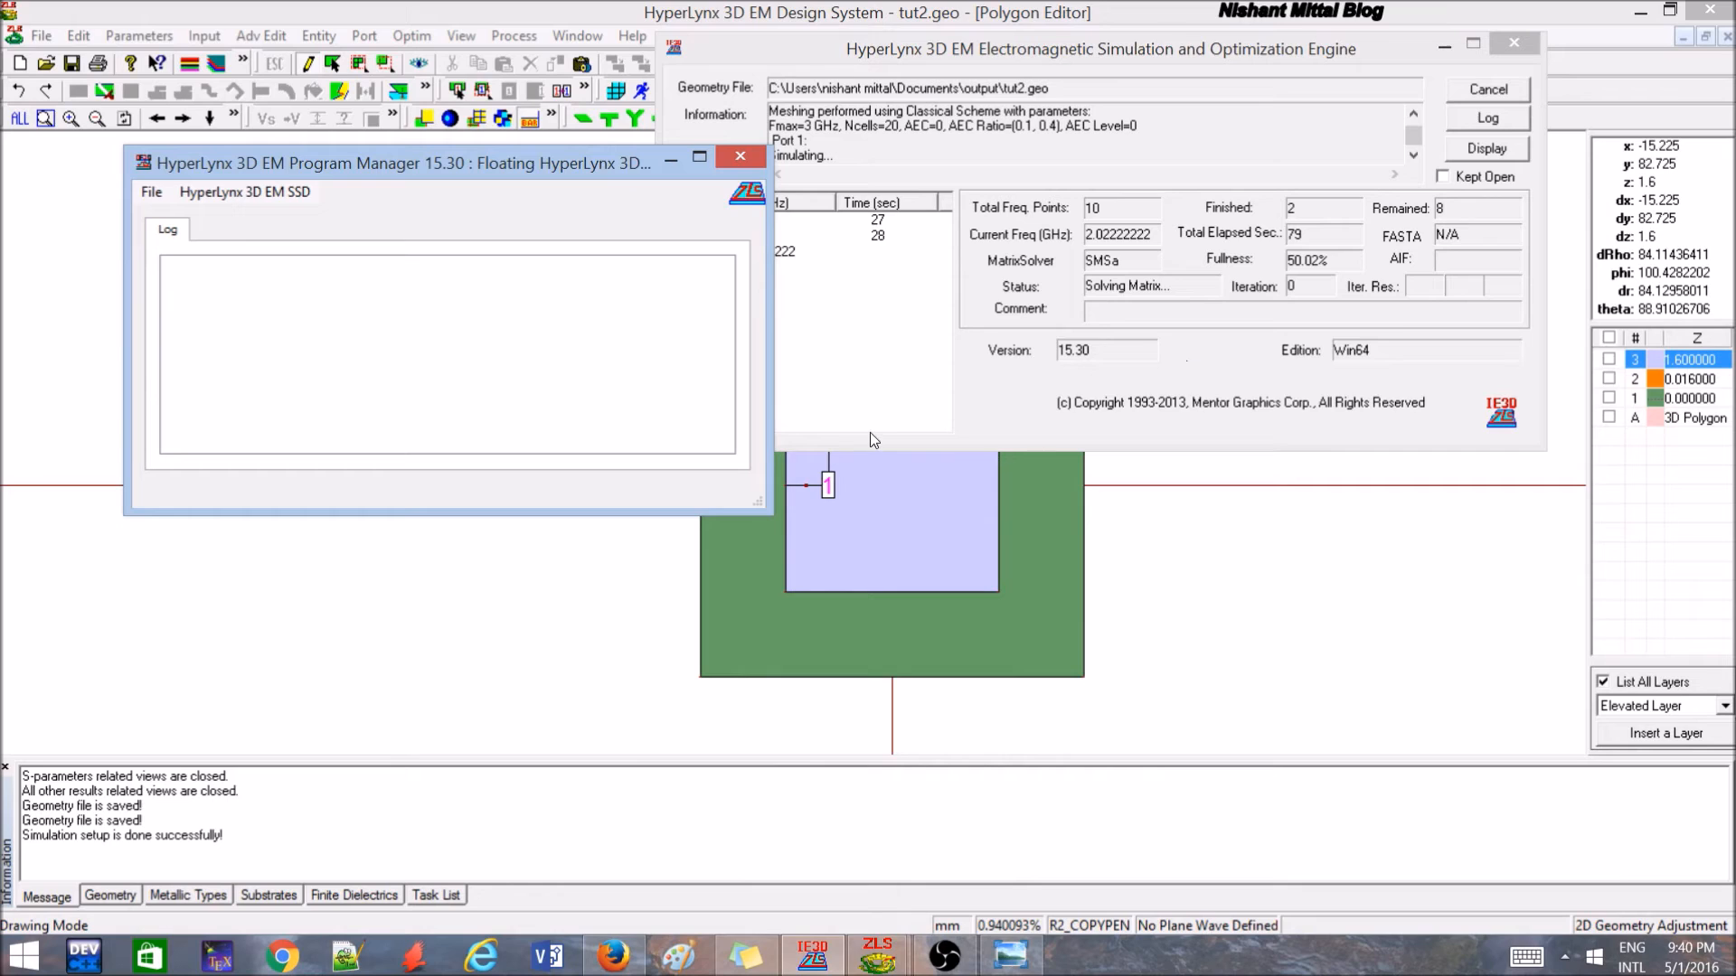
pyautogui.click(303, 193)
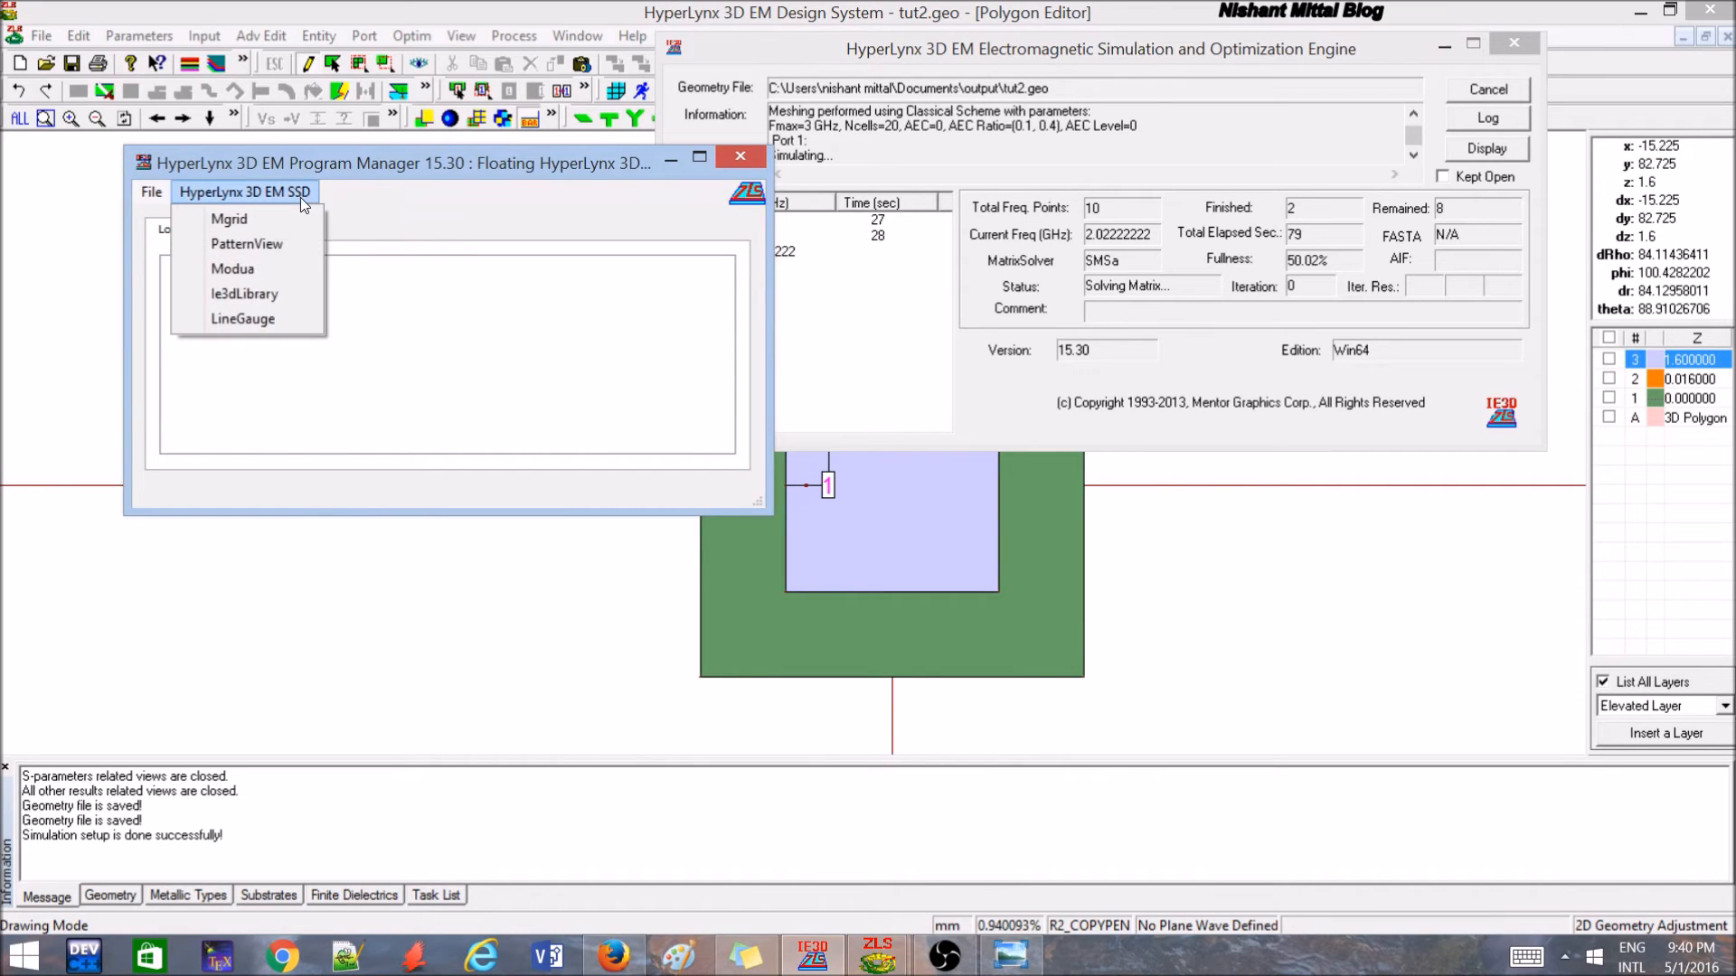
pyautogui.click(267, 320)
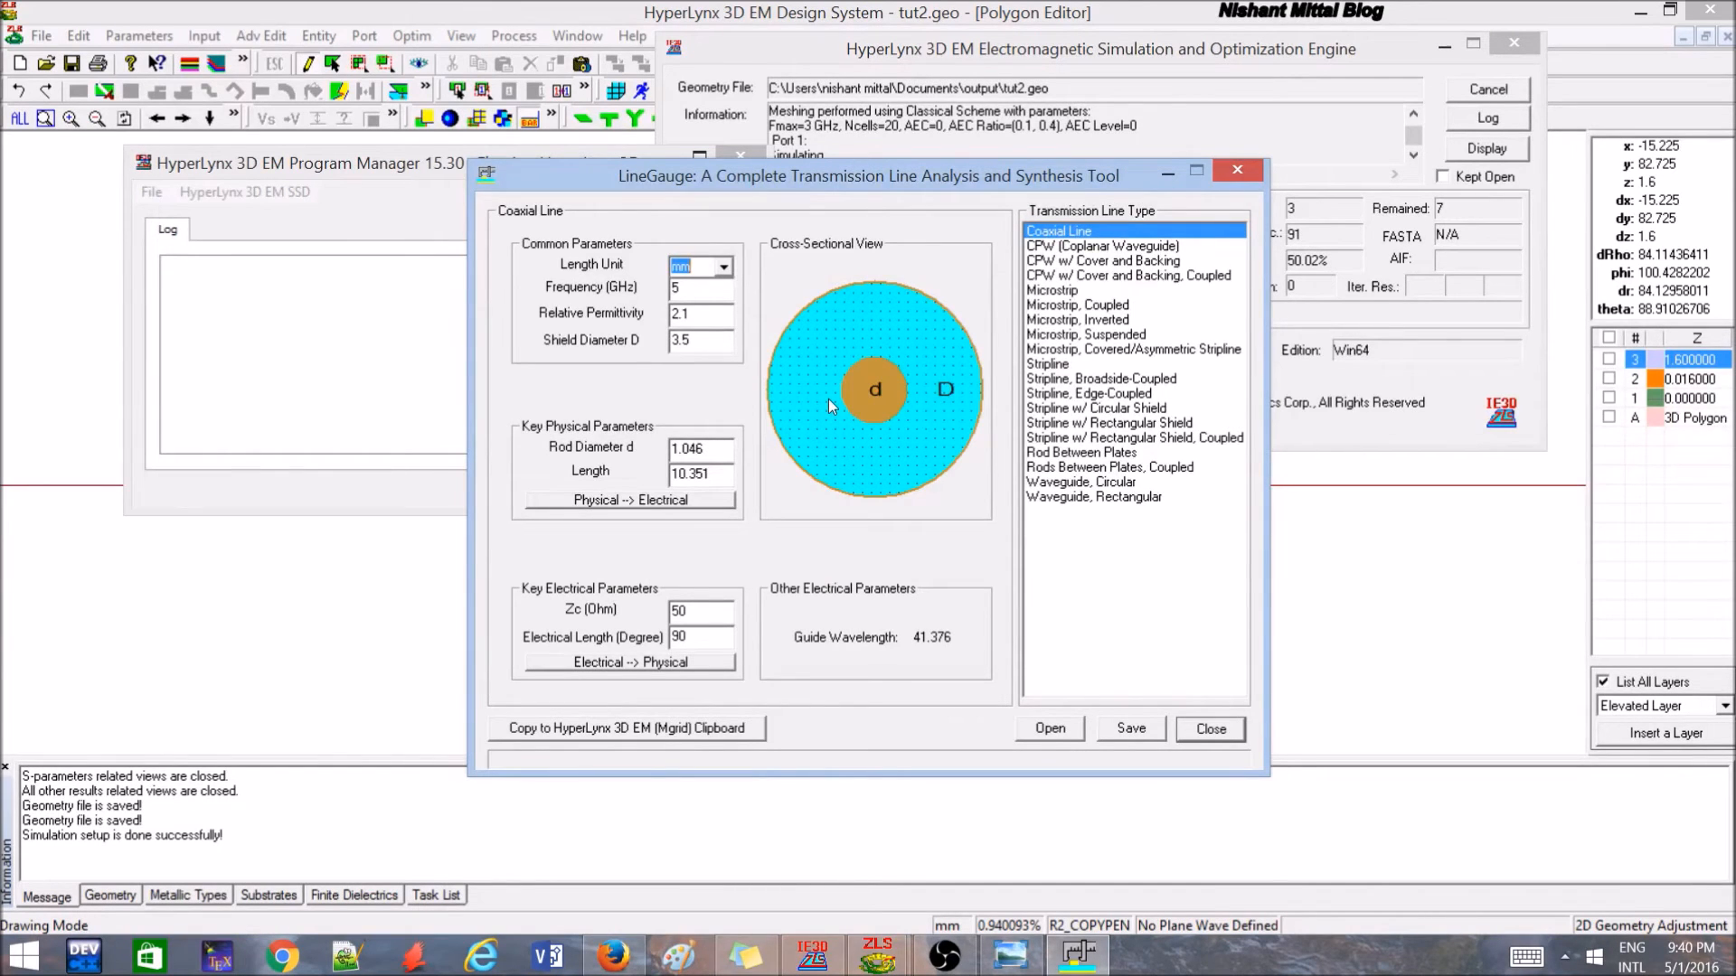
pyautogui.moveTo(882, 183); pyautogui.dragTo(980, 152)
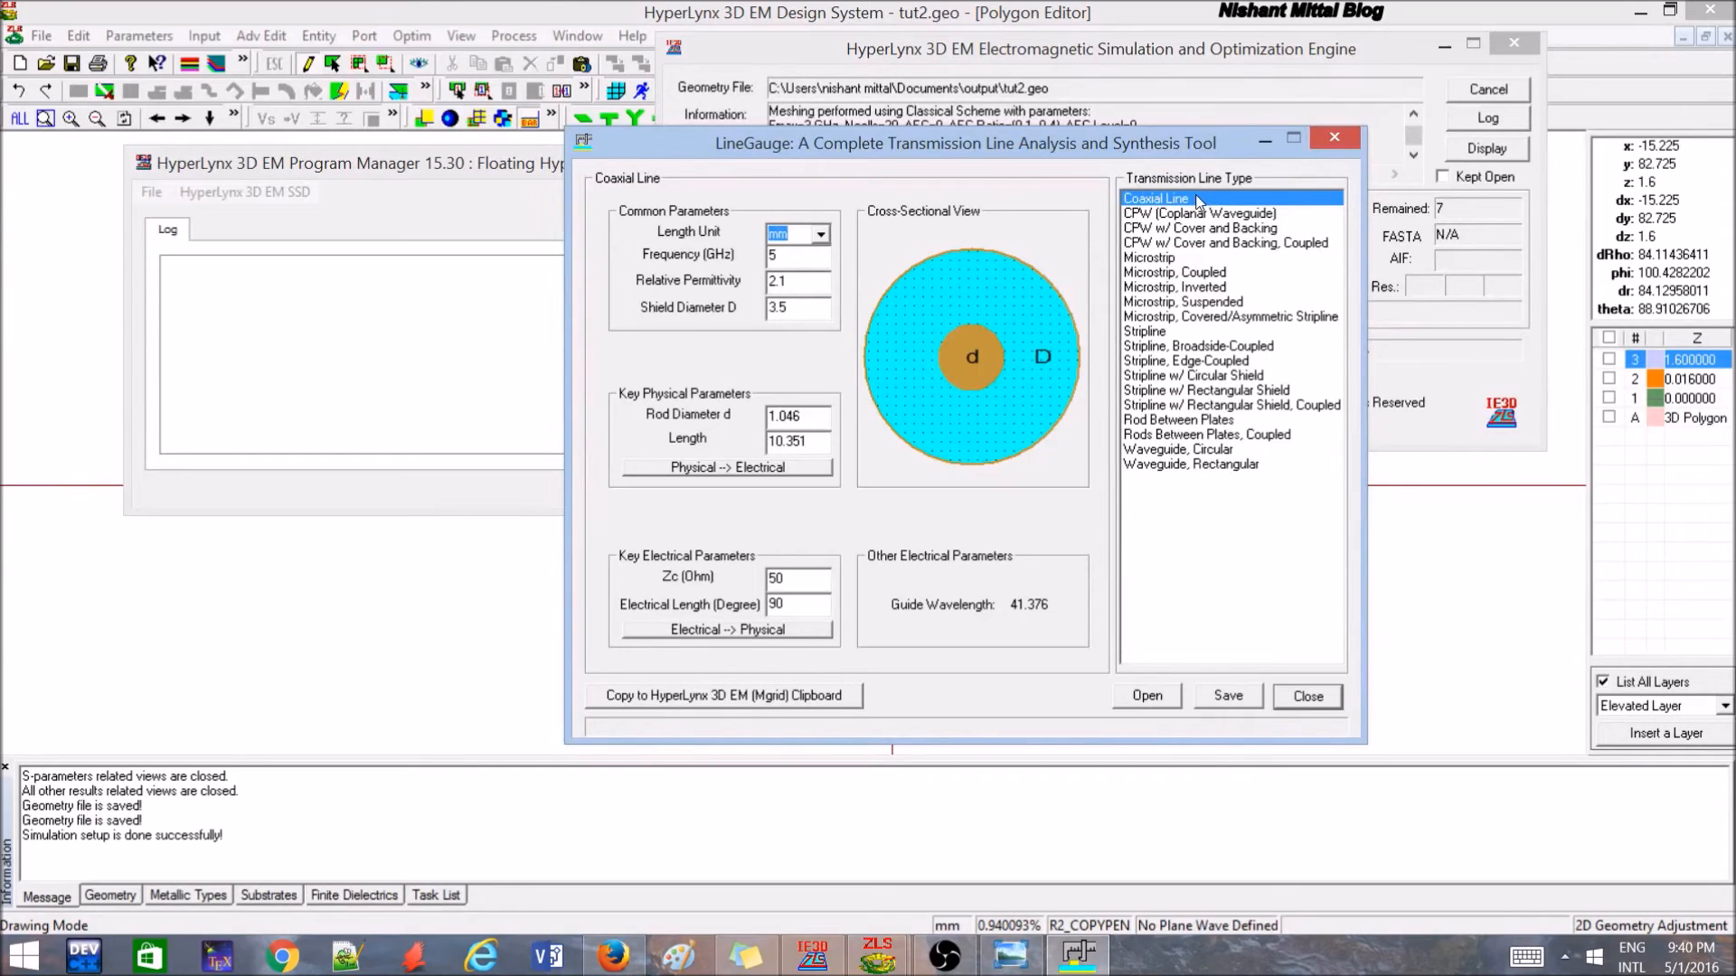
# Define a microstrip line at 1.2 GHz with relative permittivity 4.2, substrate height 1.6 mm and strip thickness 0.002 mm.
pyautogui.click(1164, 258)
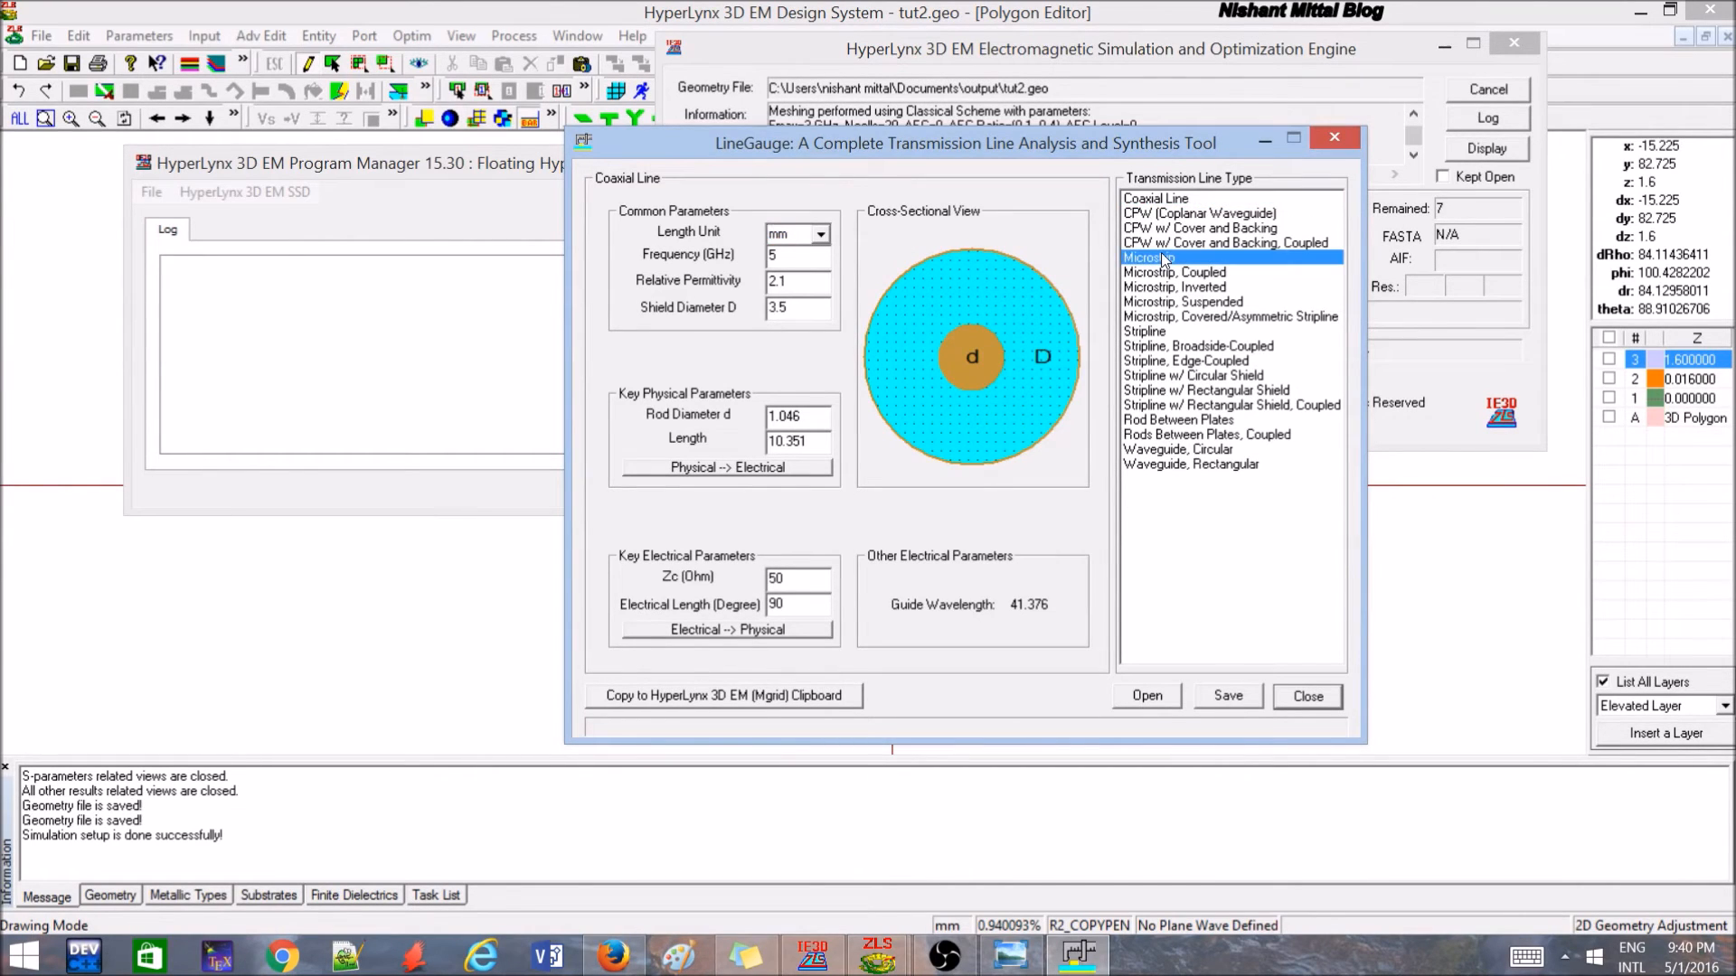
pyautogui.doubleClick(774, 257)
pyautogui.write('1.2')
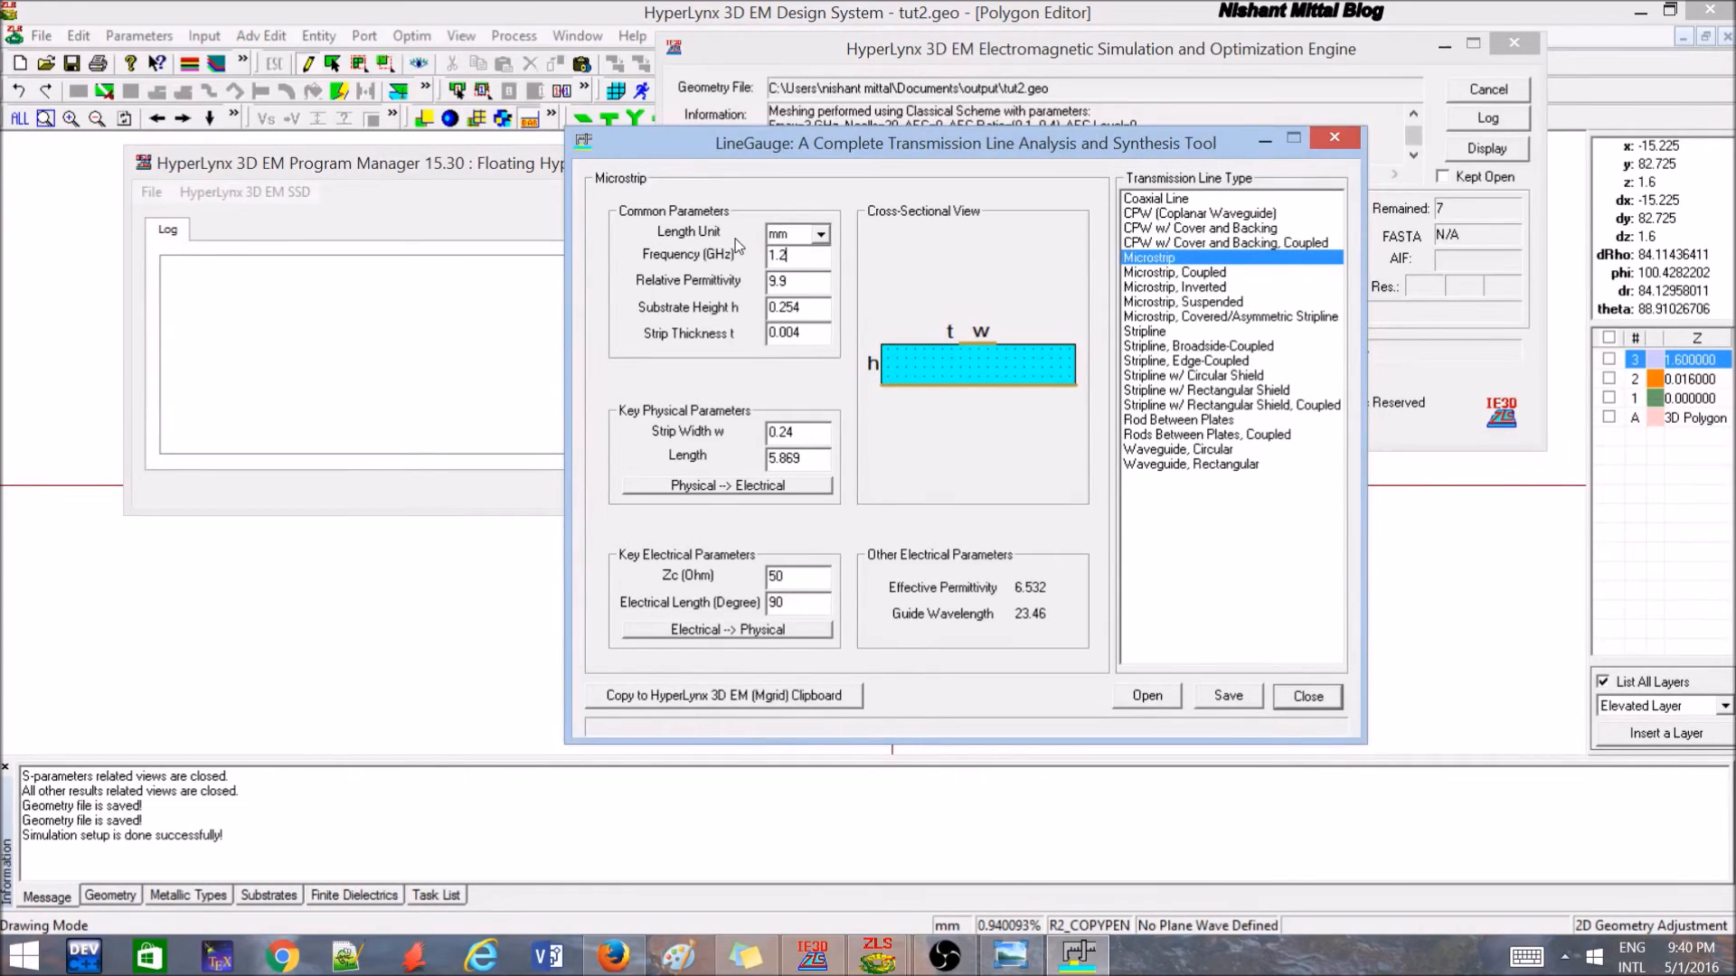
pyautogui.press('Tab')
pyautogui.write('4.2')
pyautogui.press('Tab')
pyautogui.write('1.6')
pyautogui.click(795, 332)
pyautogui.write('2')
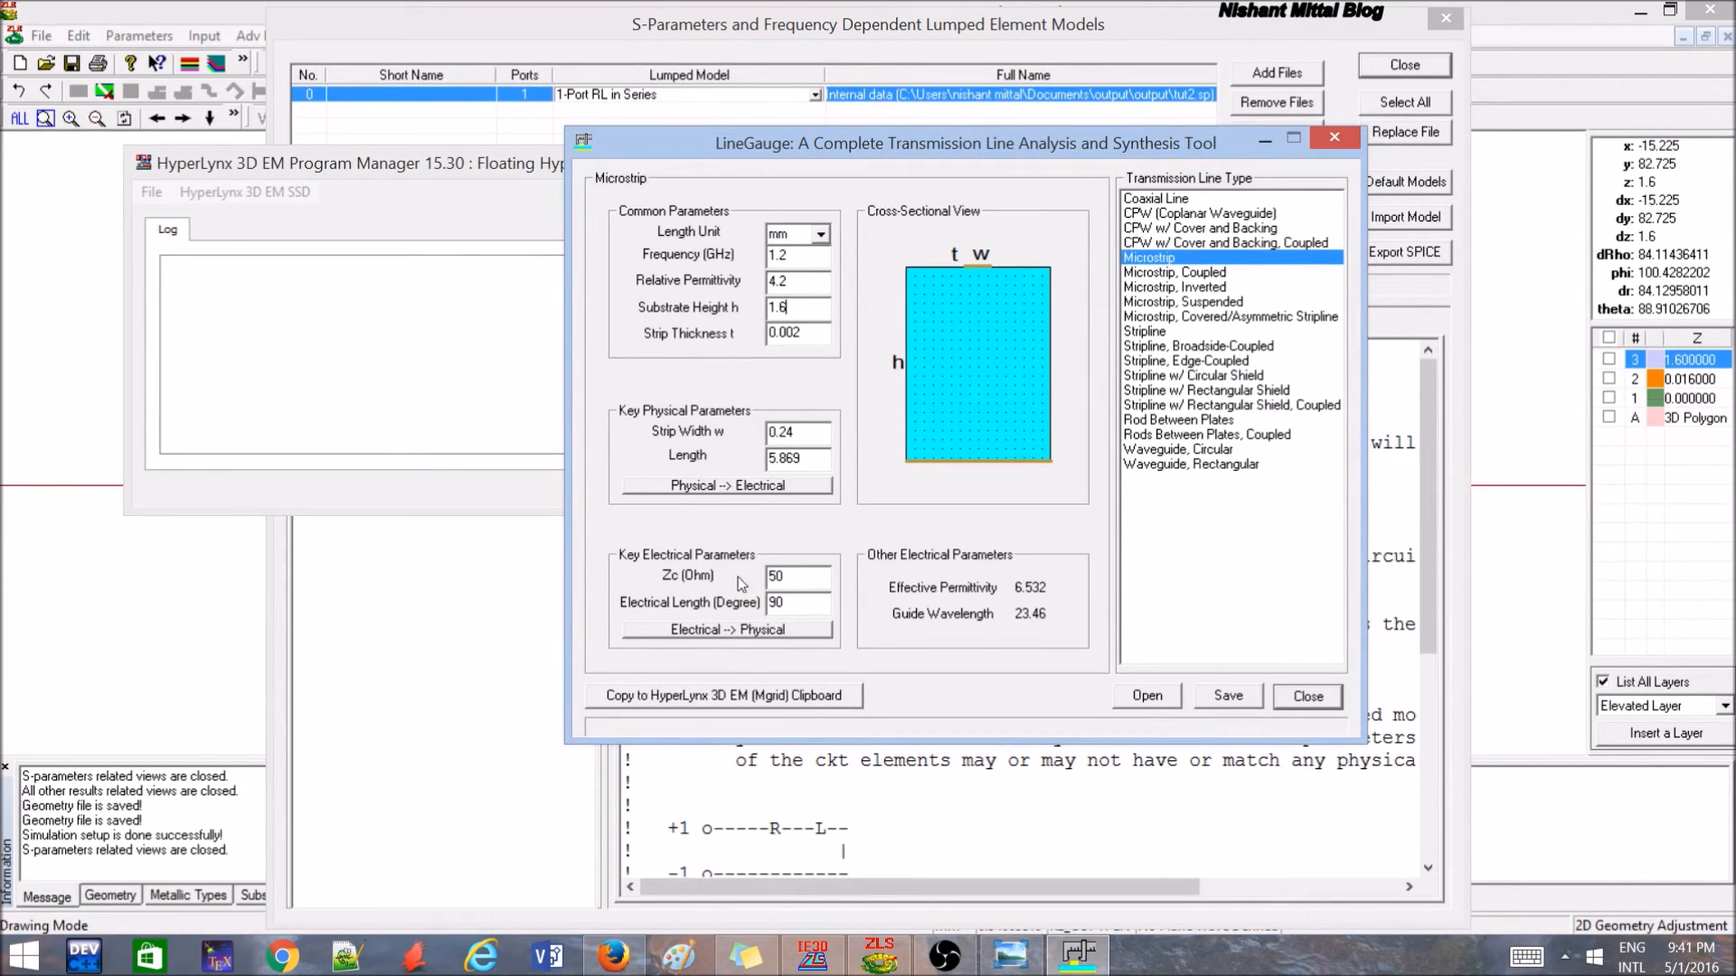
# Synthesize the microstrip's physical width and length from 50 ohm impedance and 90 degrees electrical length.
pyautogui.click(716, 630)
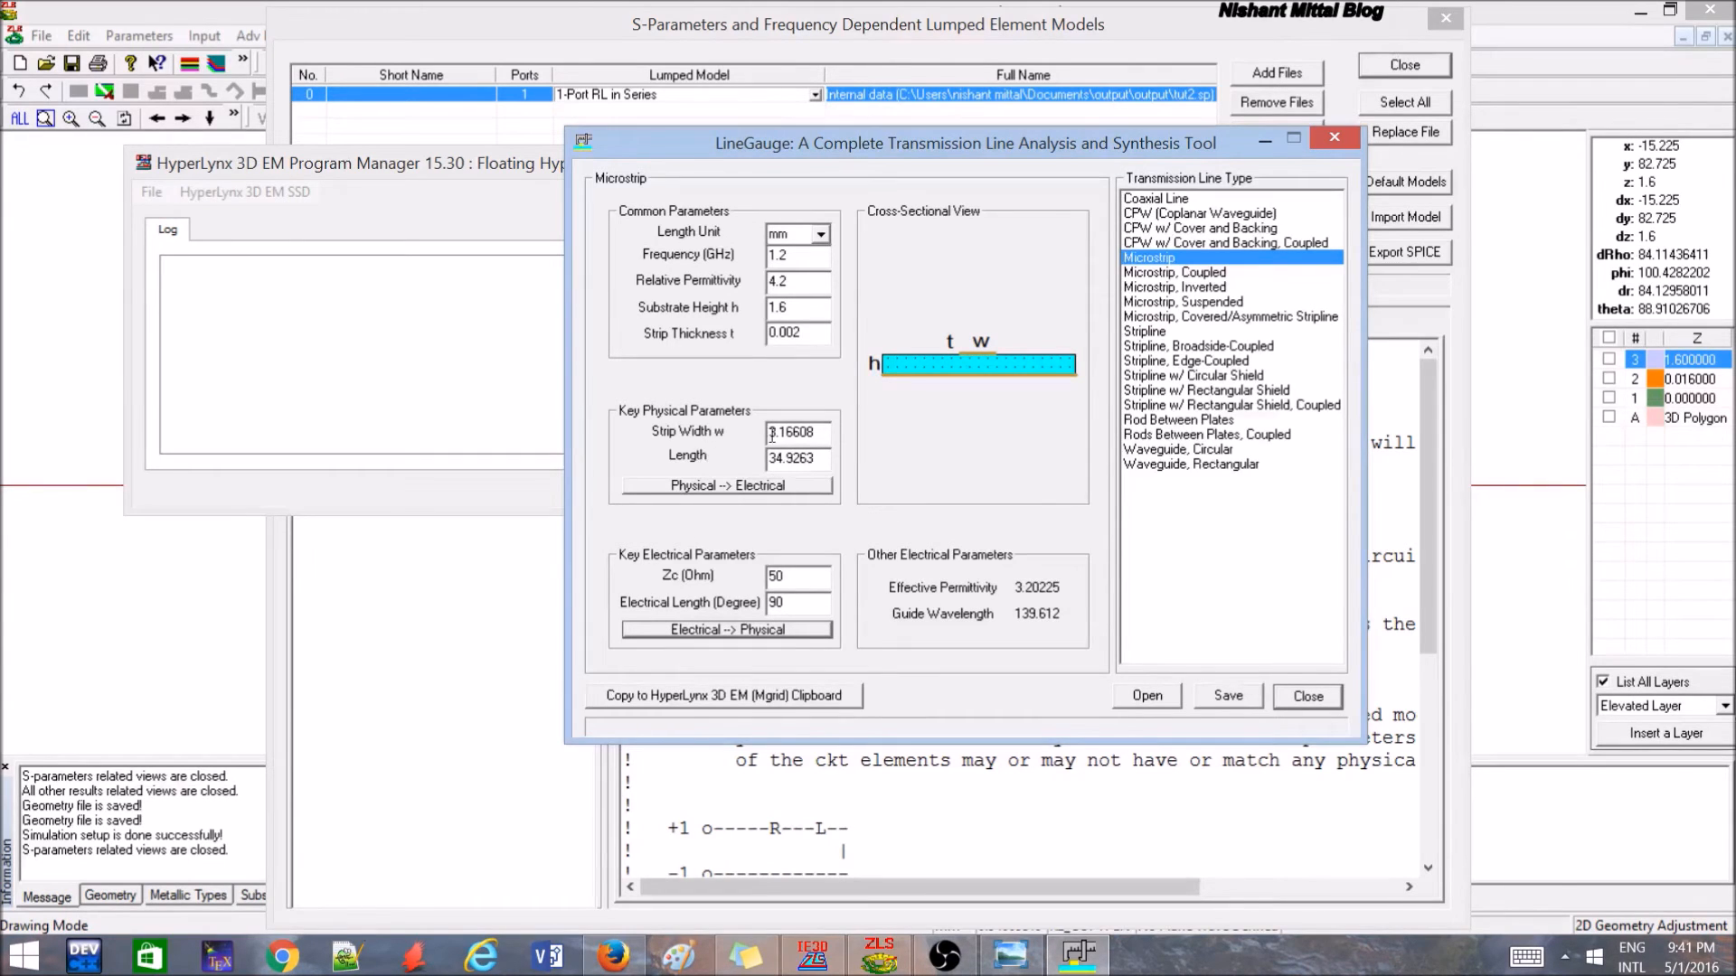
pyautogui.moveTo(818, 432); pyautogui.dragTo(760, 433)
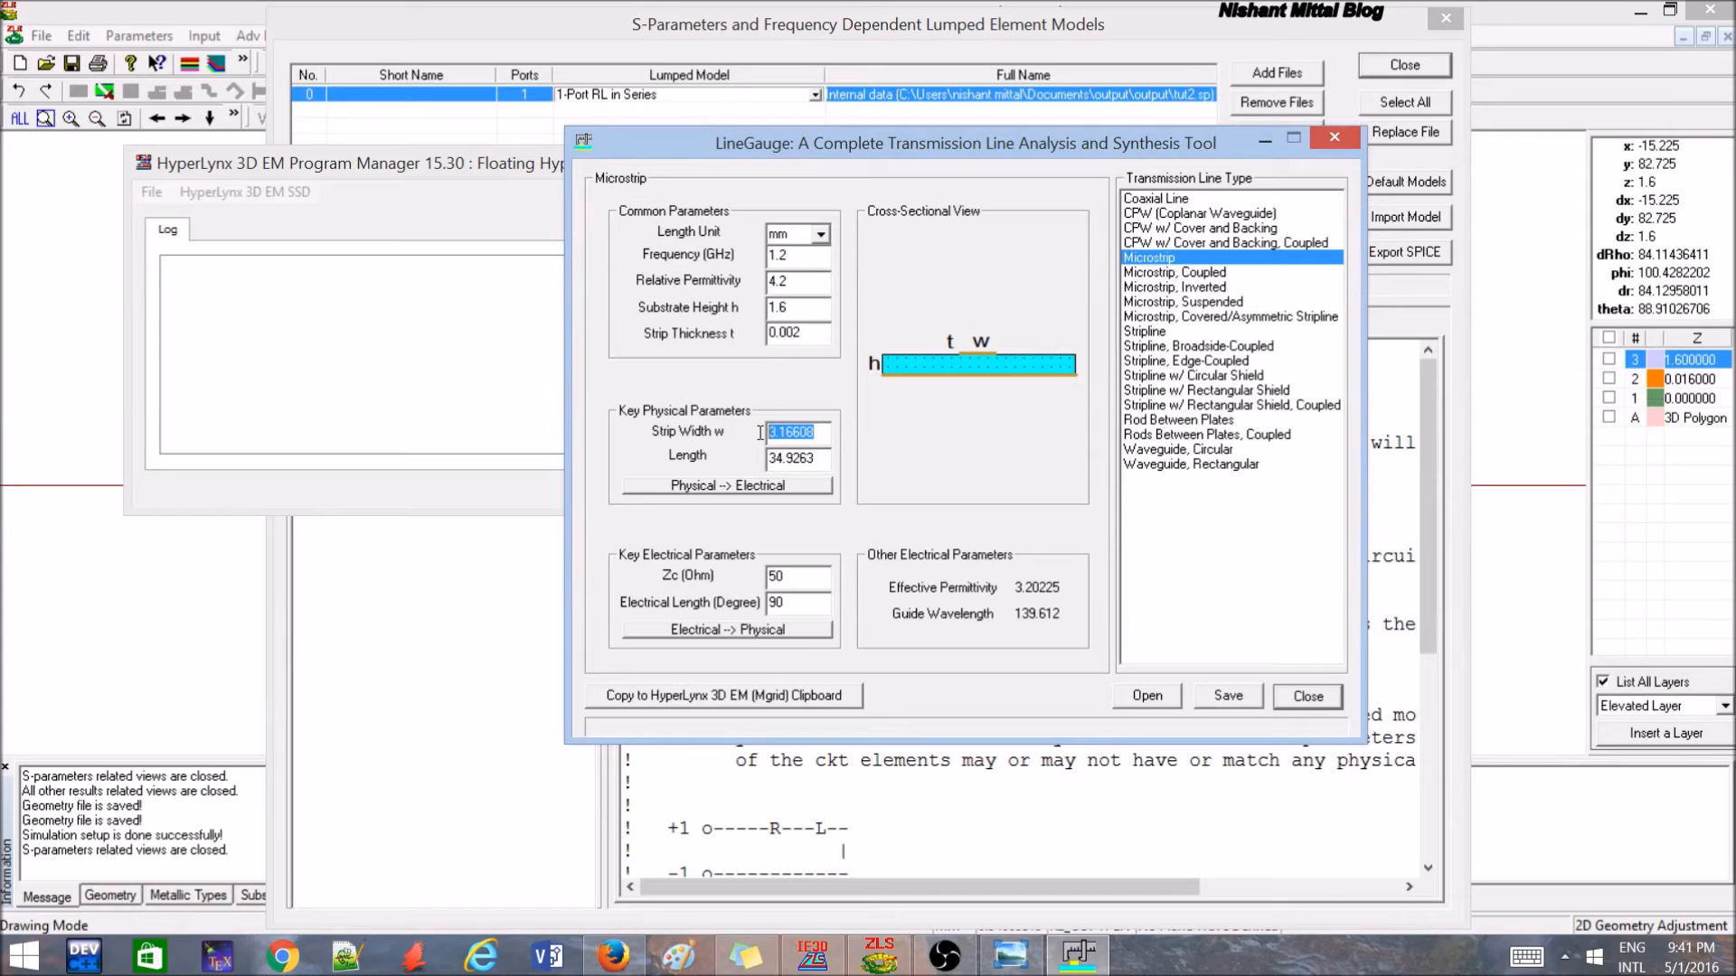
pyautogui.press('Tab')
# Look through the parameters of the inverted, covered and suspended microstrip, stripline and coaxial line types, and check the data-file opening option.
pyautogui.click(1180, 286)
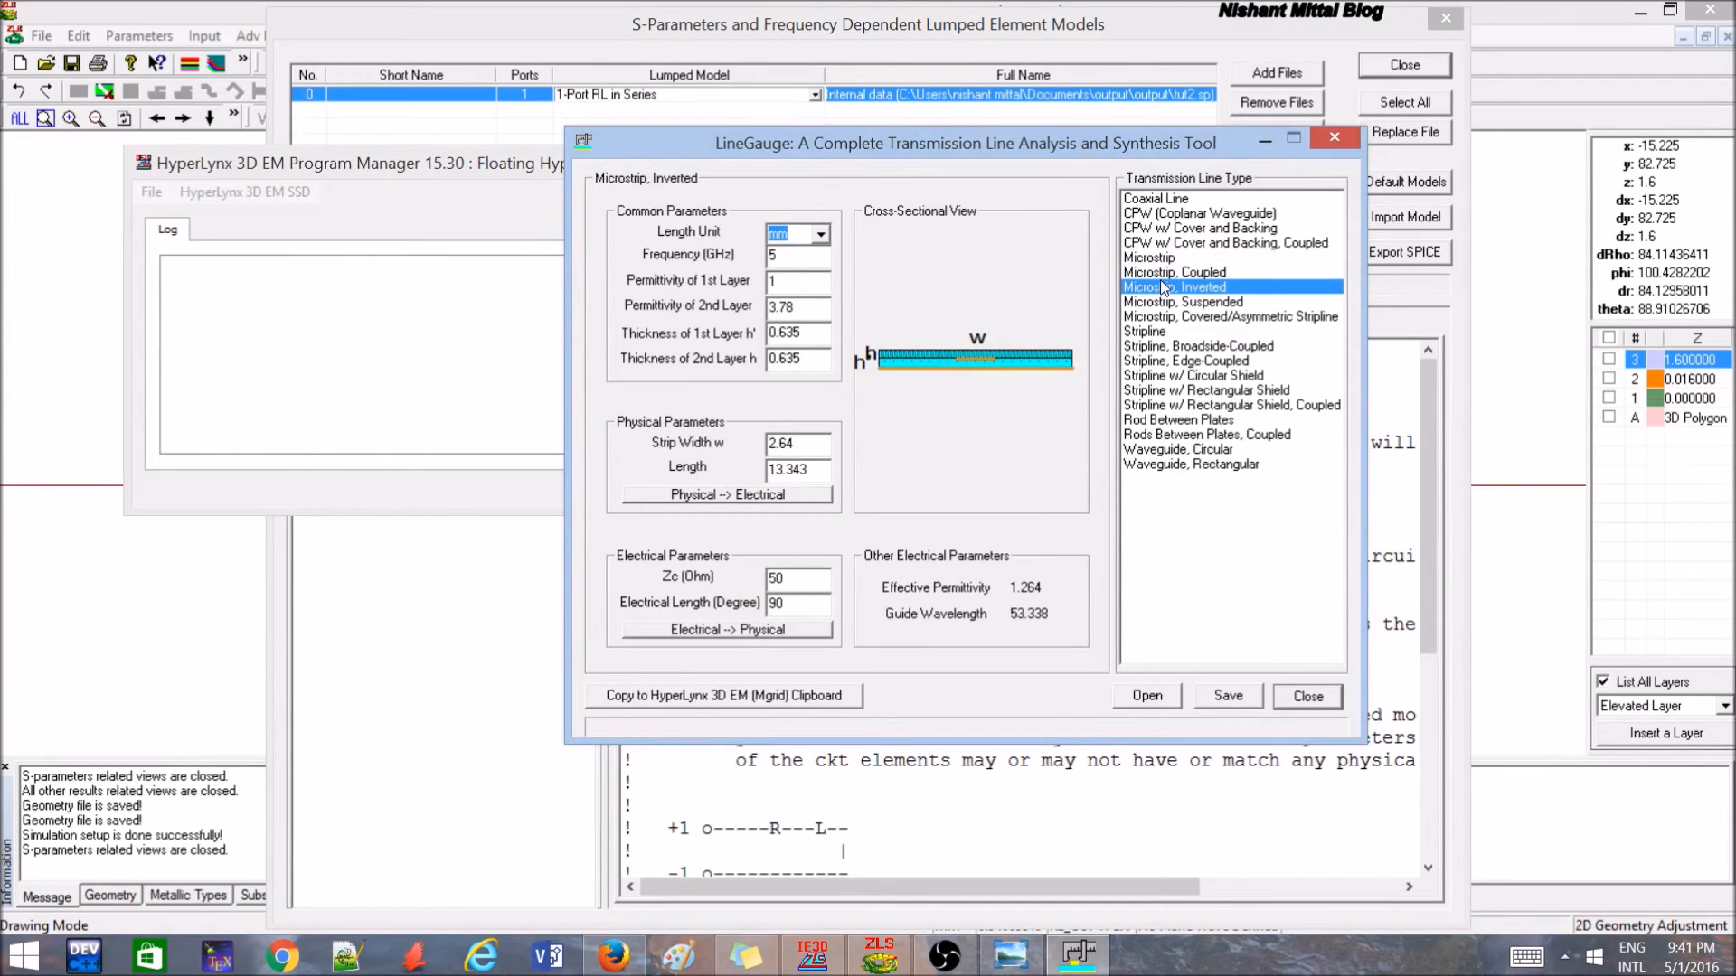
pyautogui.click(1173, 315)
pyautogui.click(1163, 305)
pyautogui.click(1144, 333)
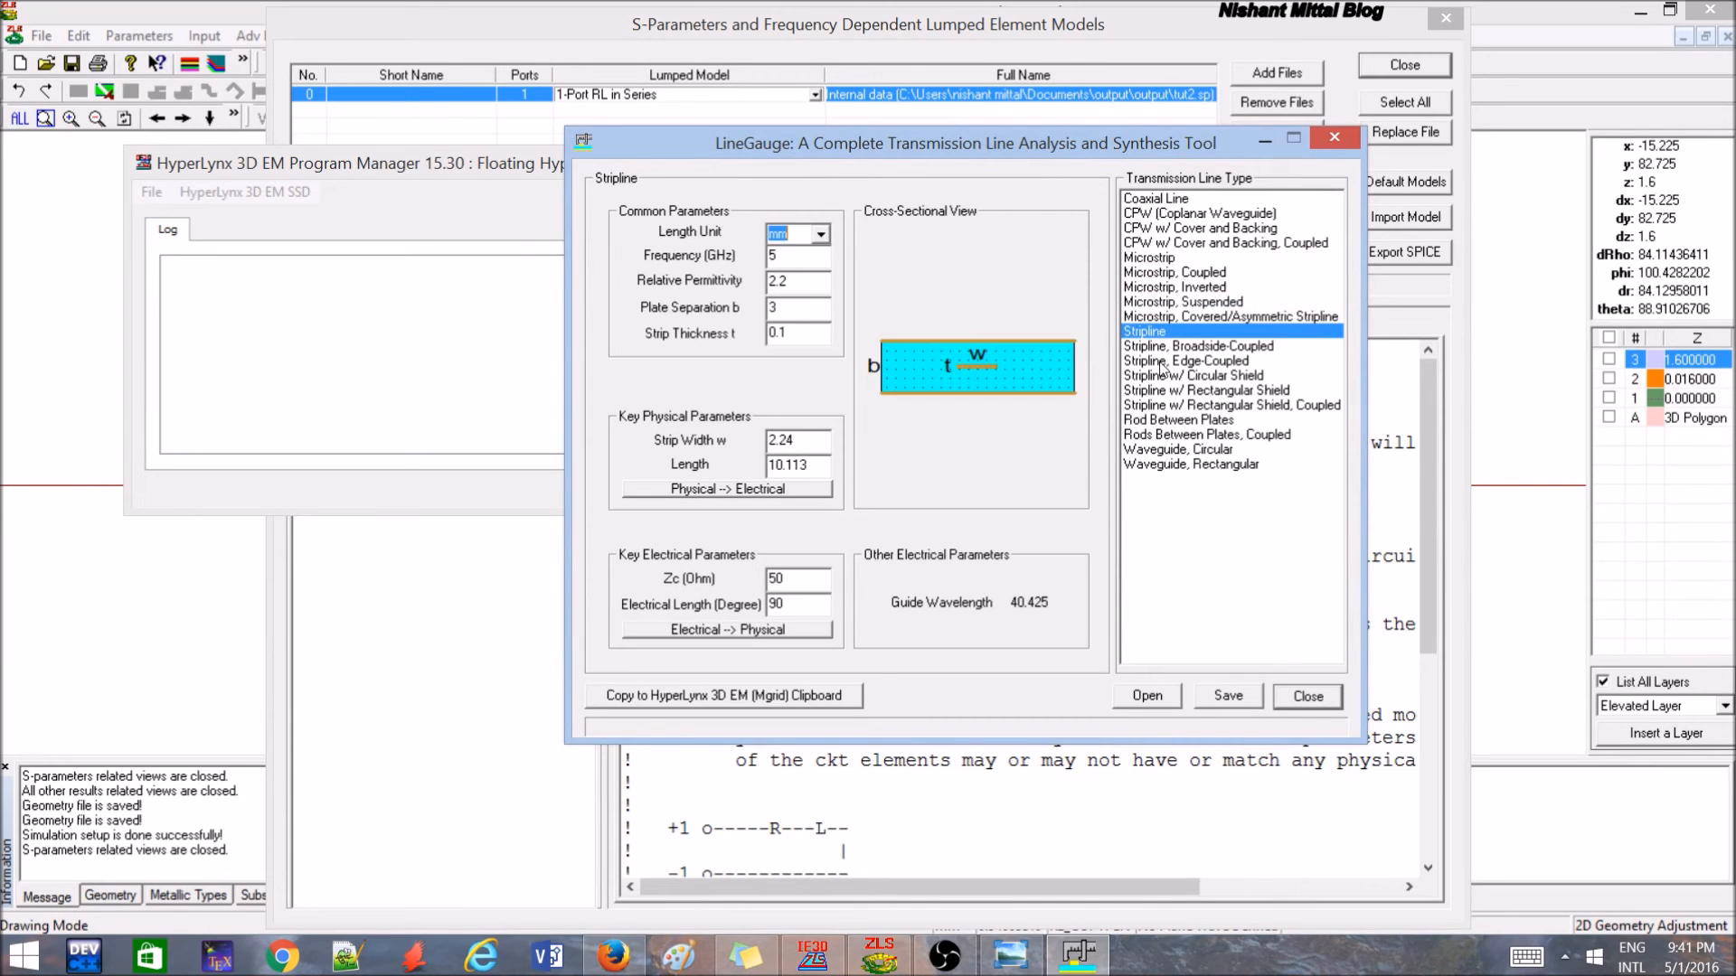
pyautogui.click(1174, 200)
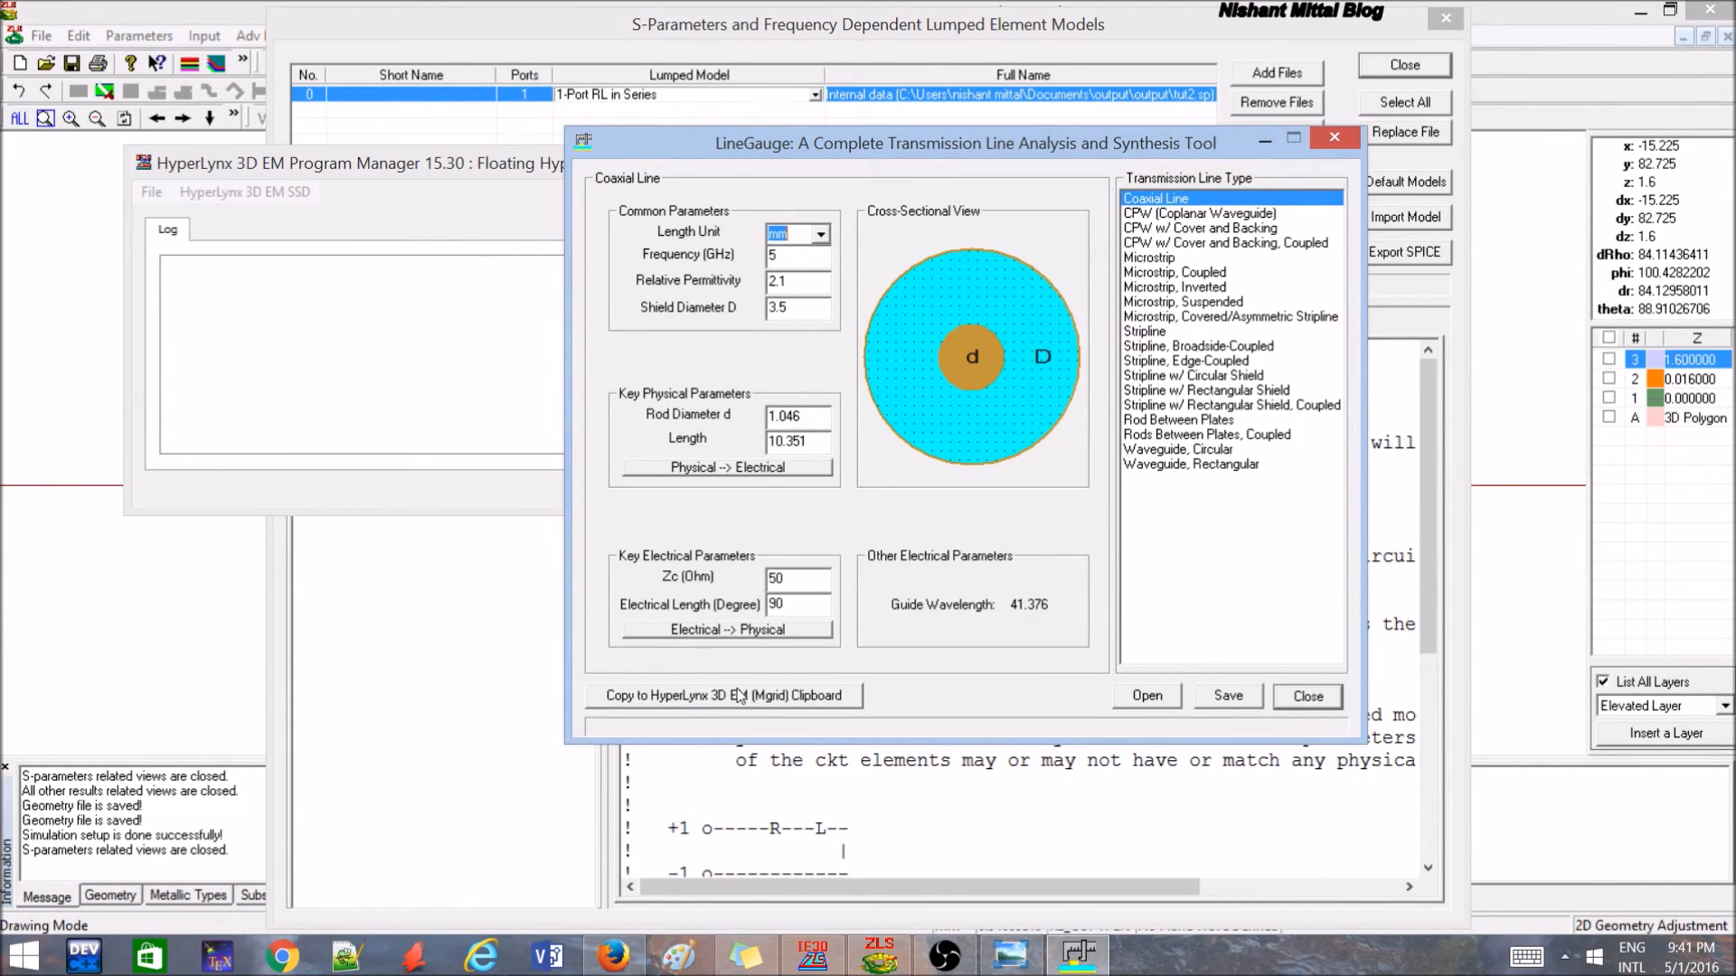
pyautogui.click(1163, 698)
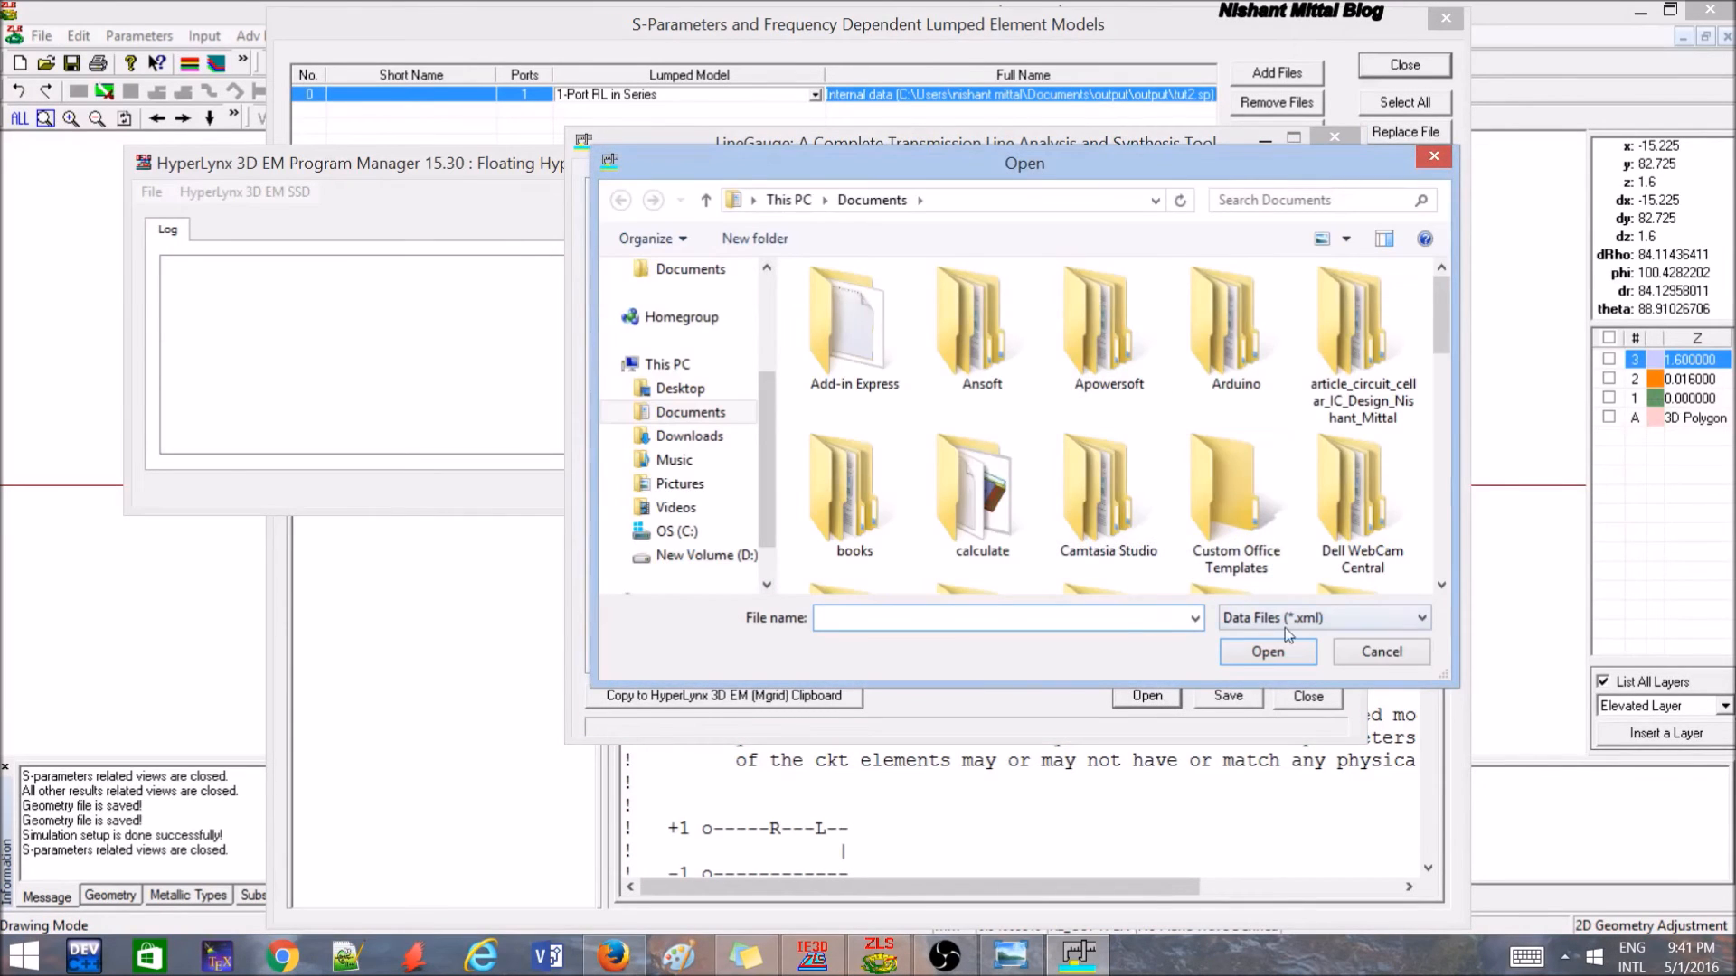
pyautogui.click(1367, 651)
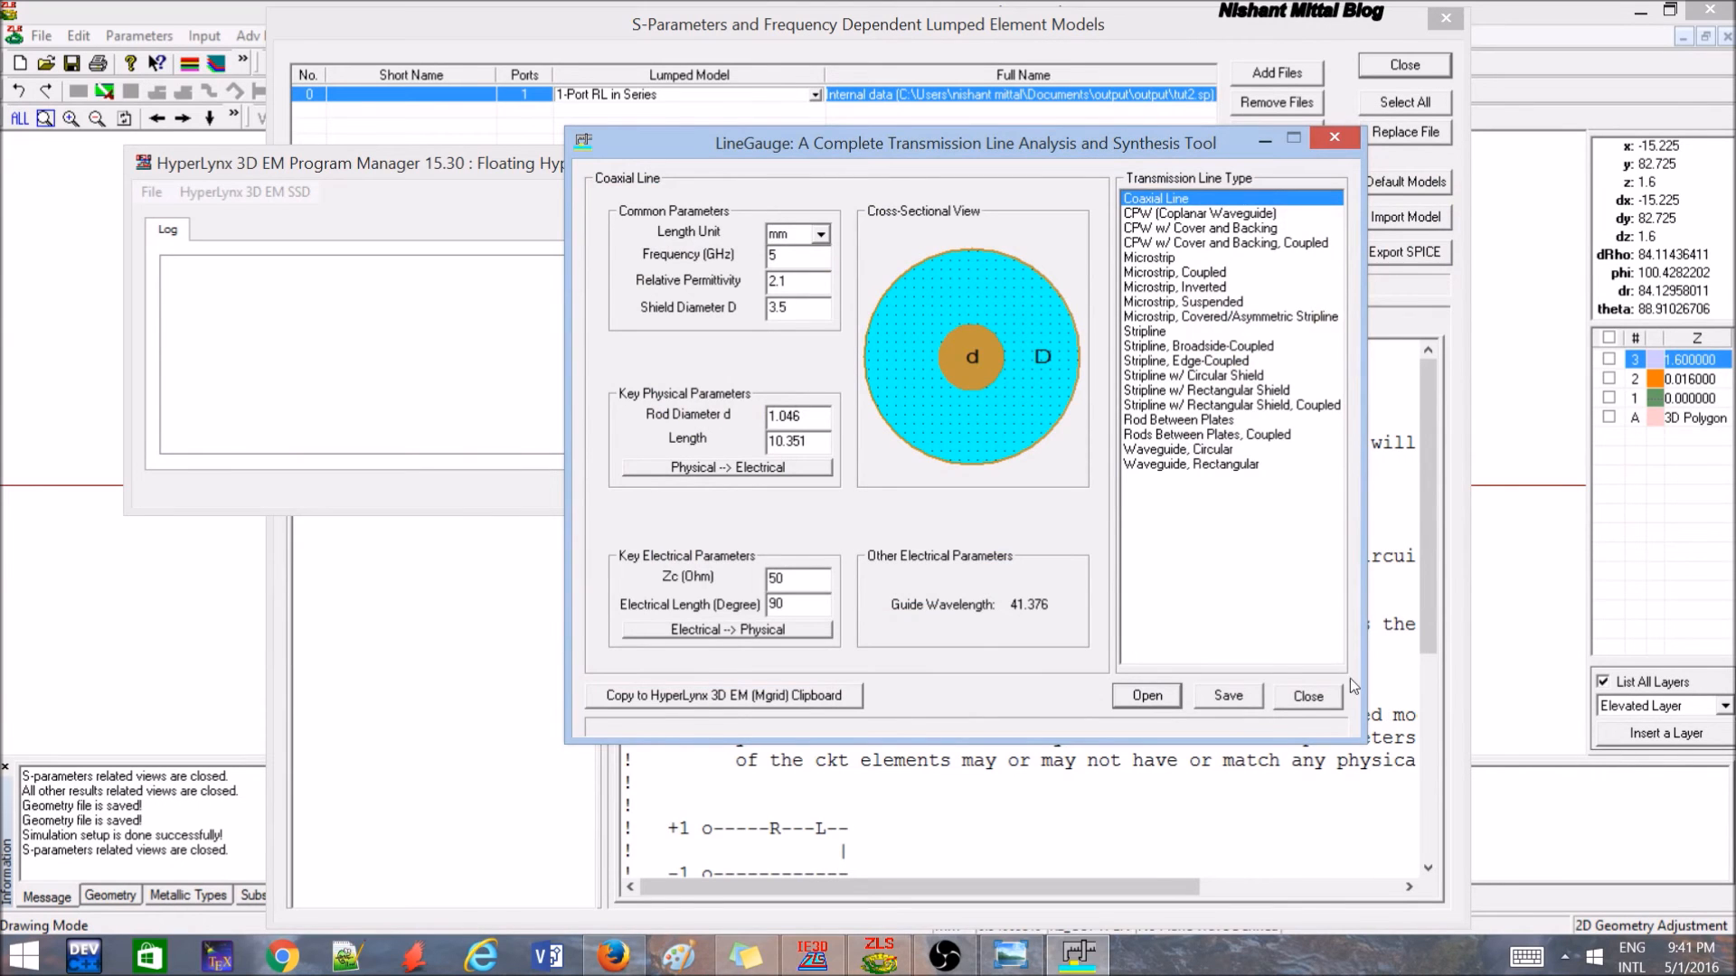
# Close LineGauge, return to the S-parameter models dialog and add an S-Parameters graph of S(1,1) in dB for tut2.
pyautogui.click(1308, 697)
pyautogui.click(829, 39)
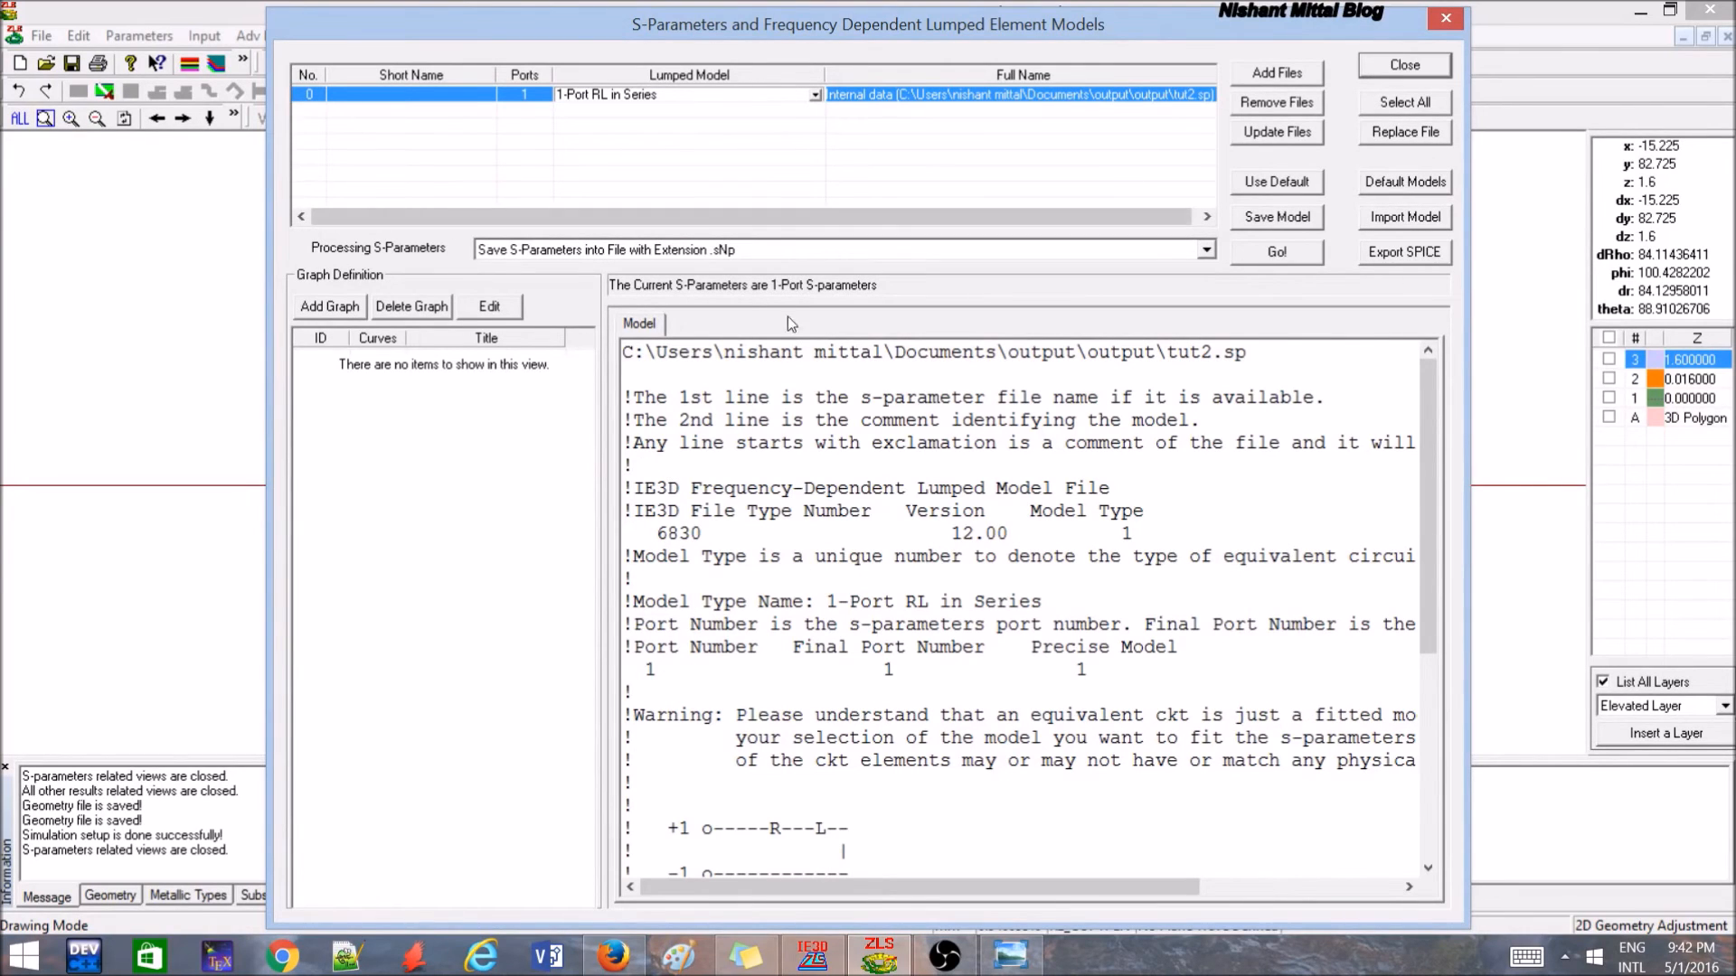
pyautogui.click(325, 306)
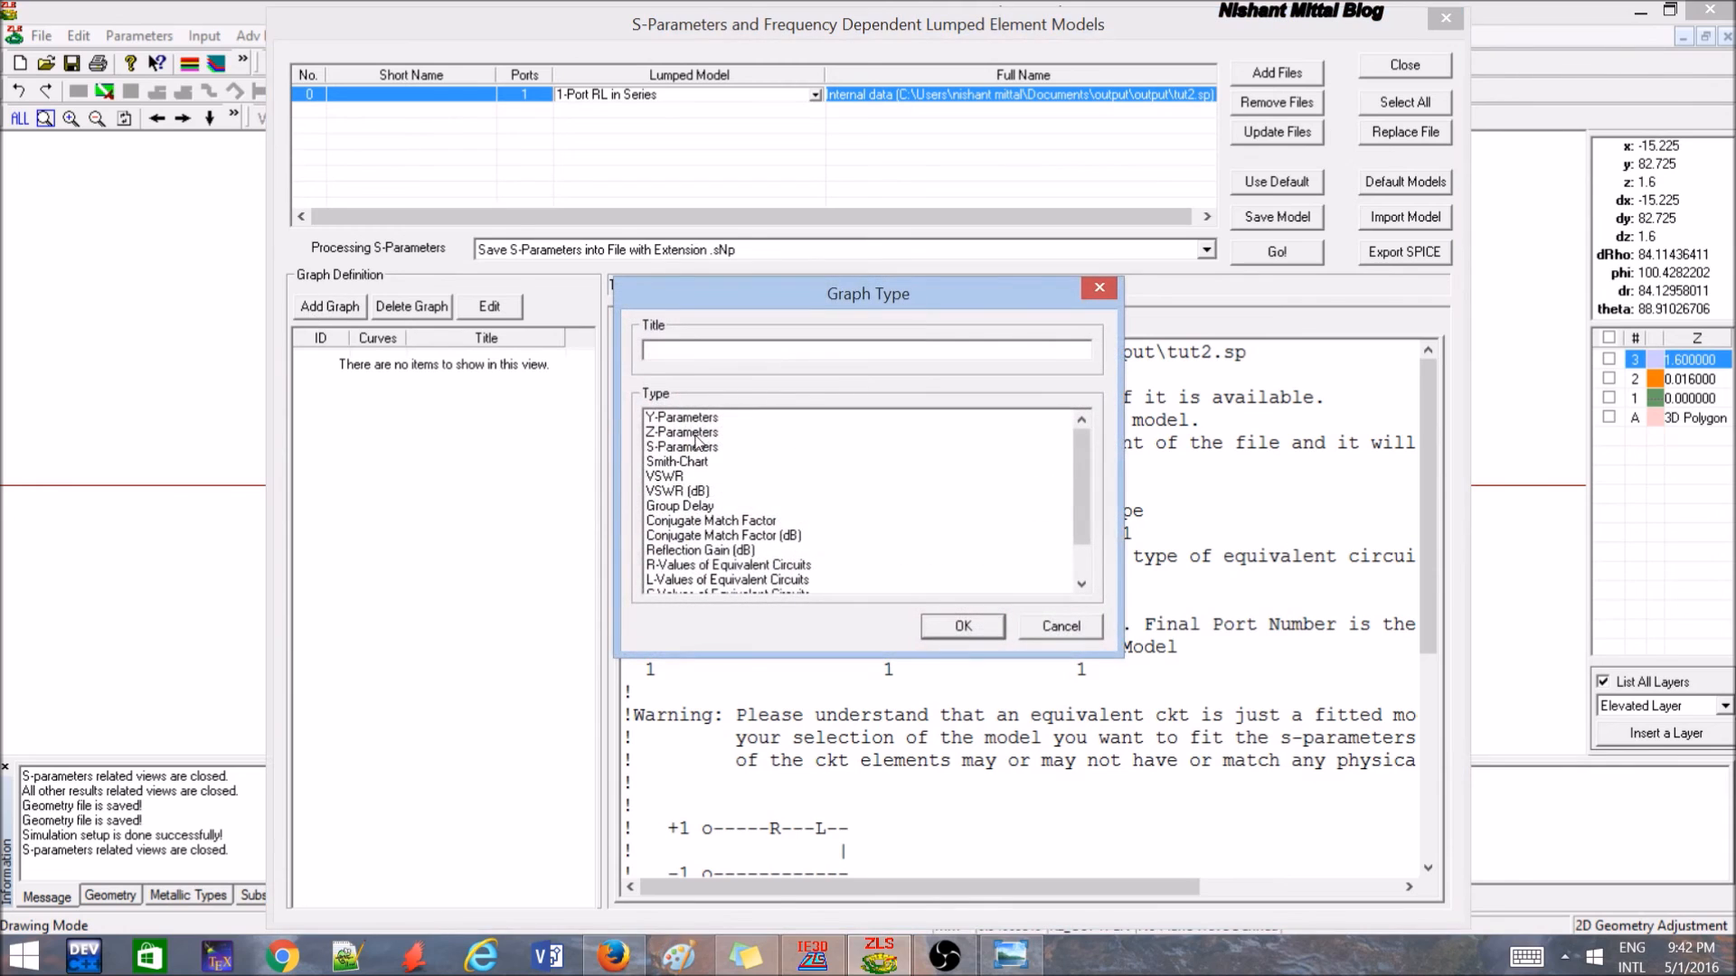
pyautogui.click(699, 461)
pyautogui.click(685, 447)
pyautogui.click(973, 630)
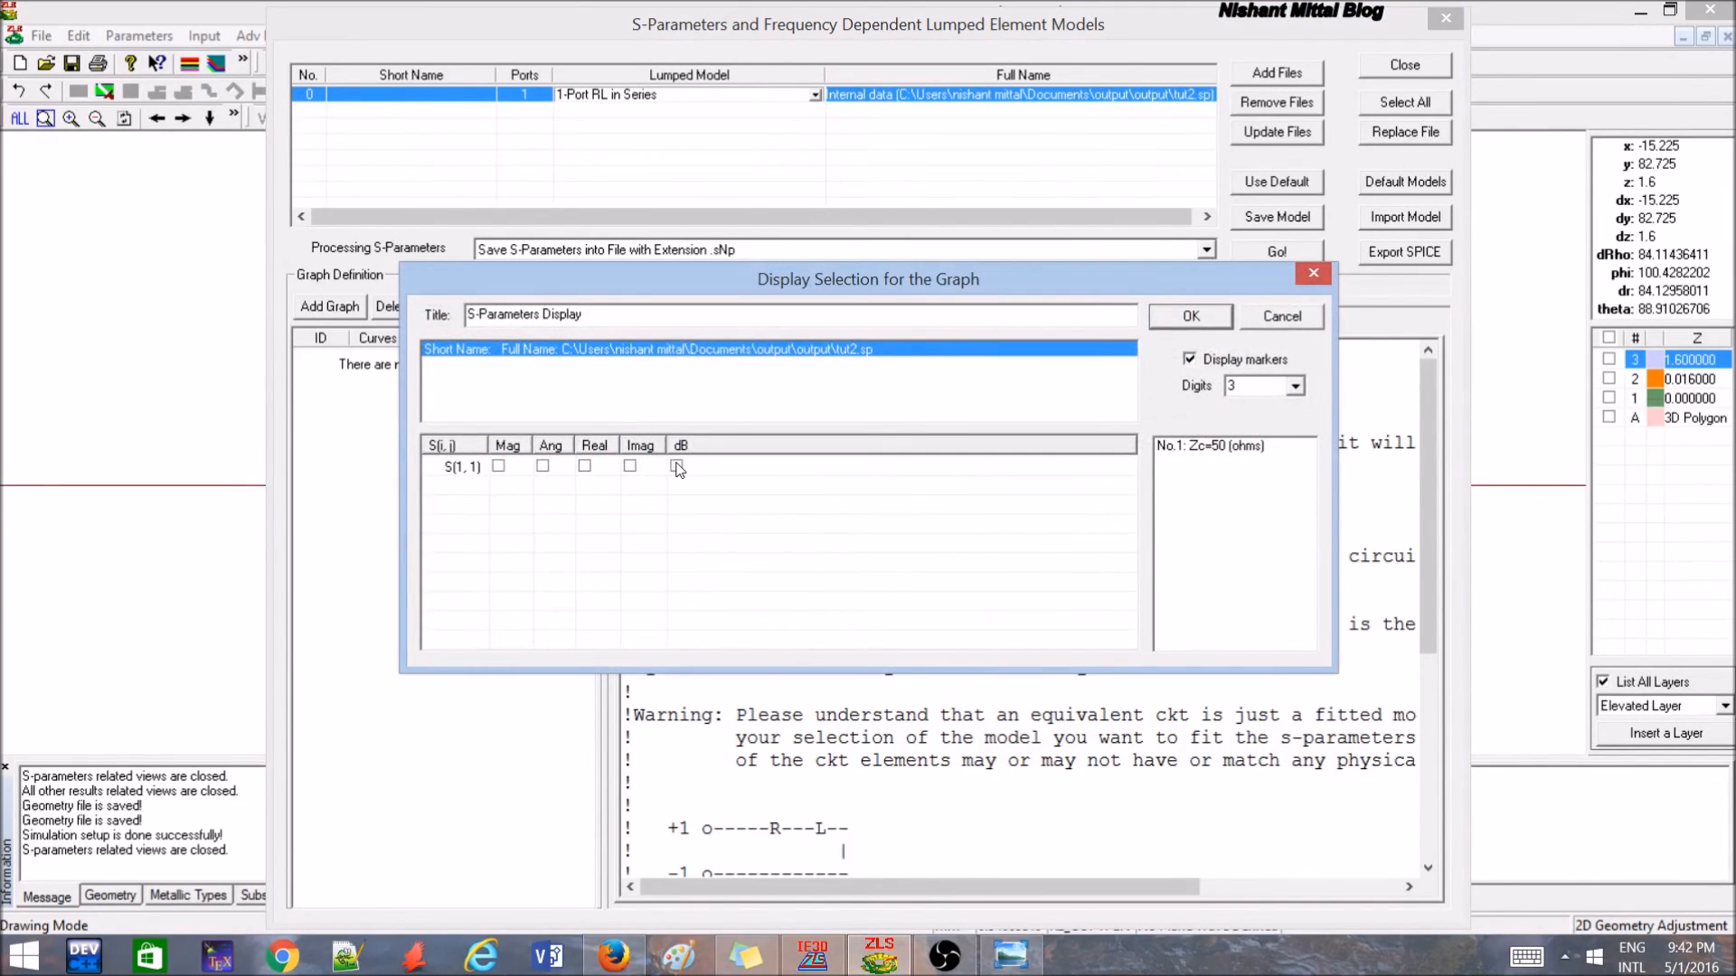
pyautogui.click(677, 467)
pyautogui.click(1190, 317)
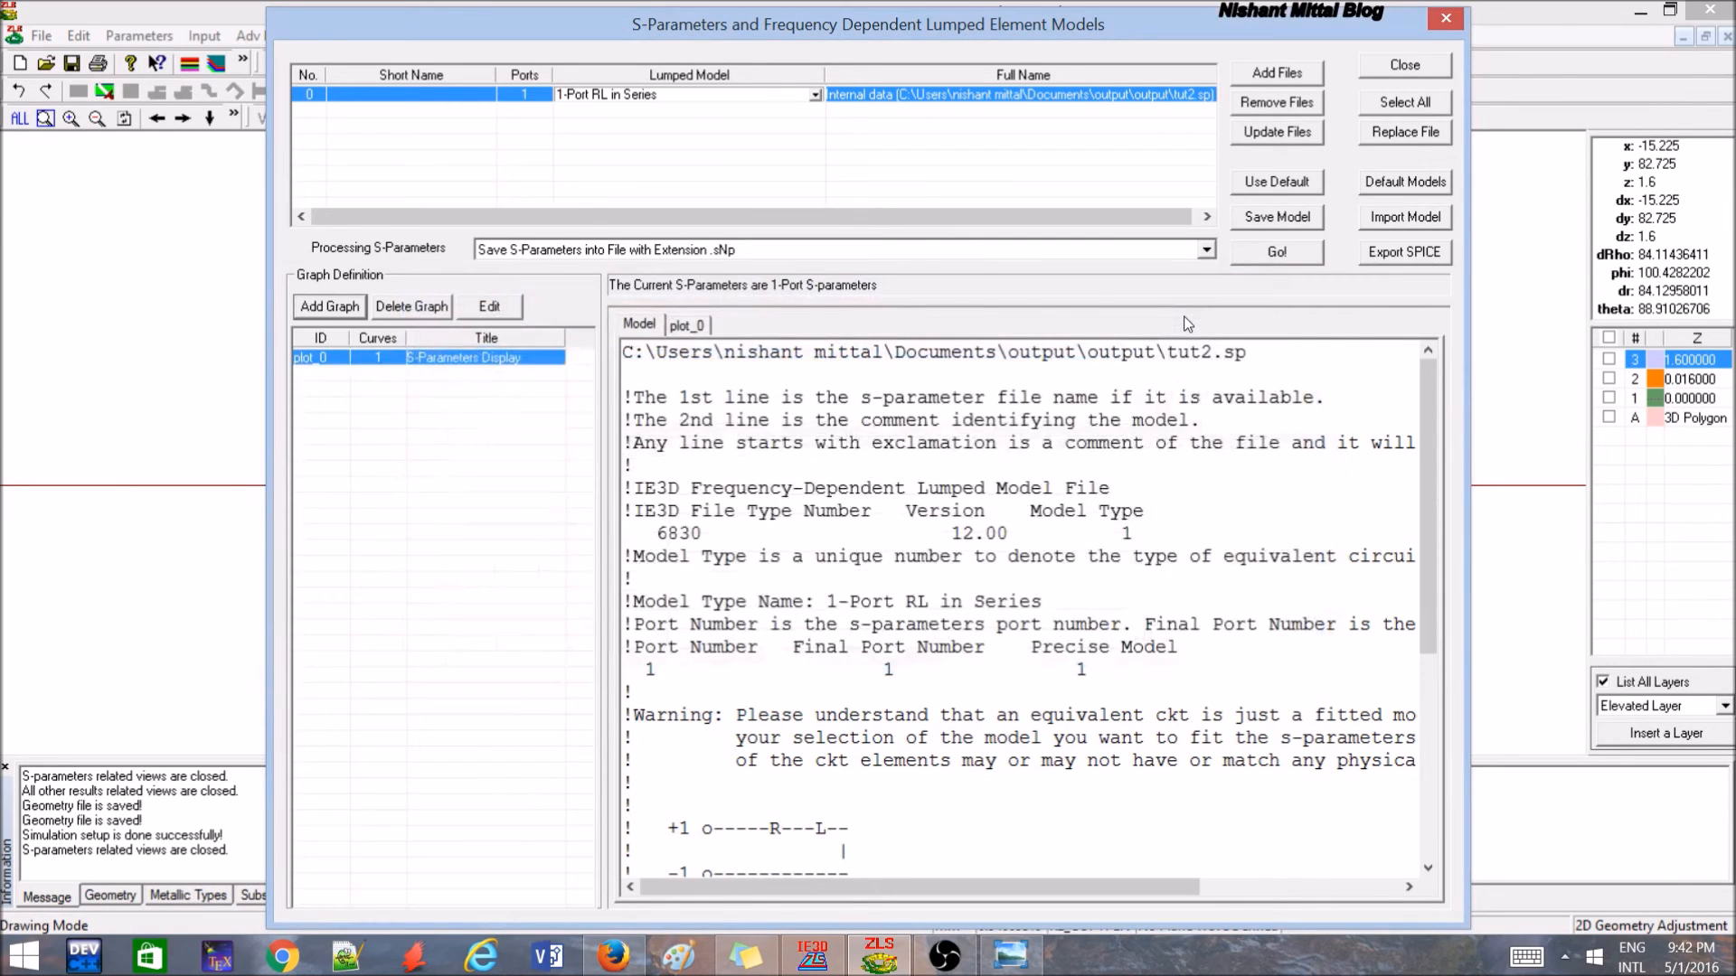
# Add a Smith-Chart graph showing S(1,1) for tut2.
pyautogui.click(361, 313)
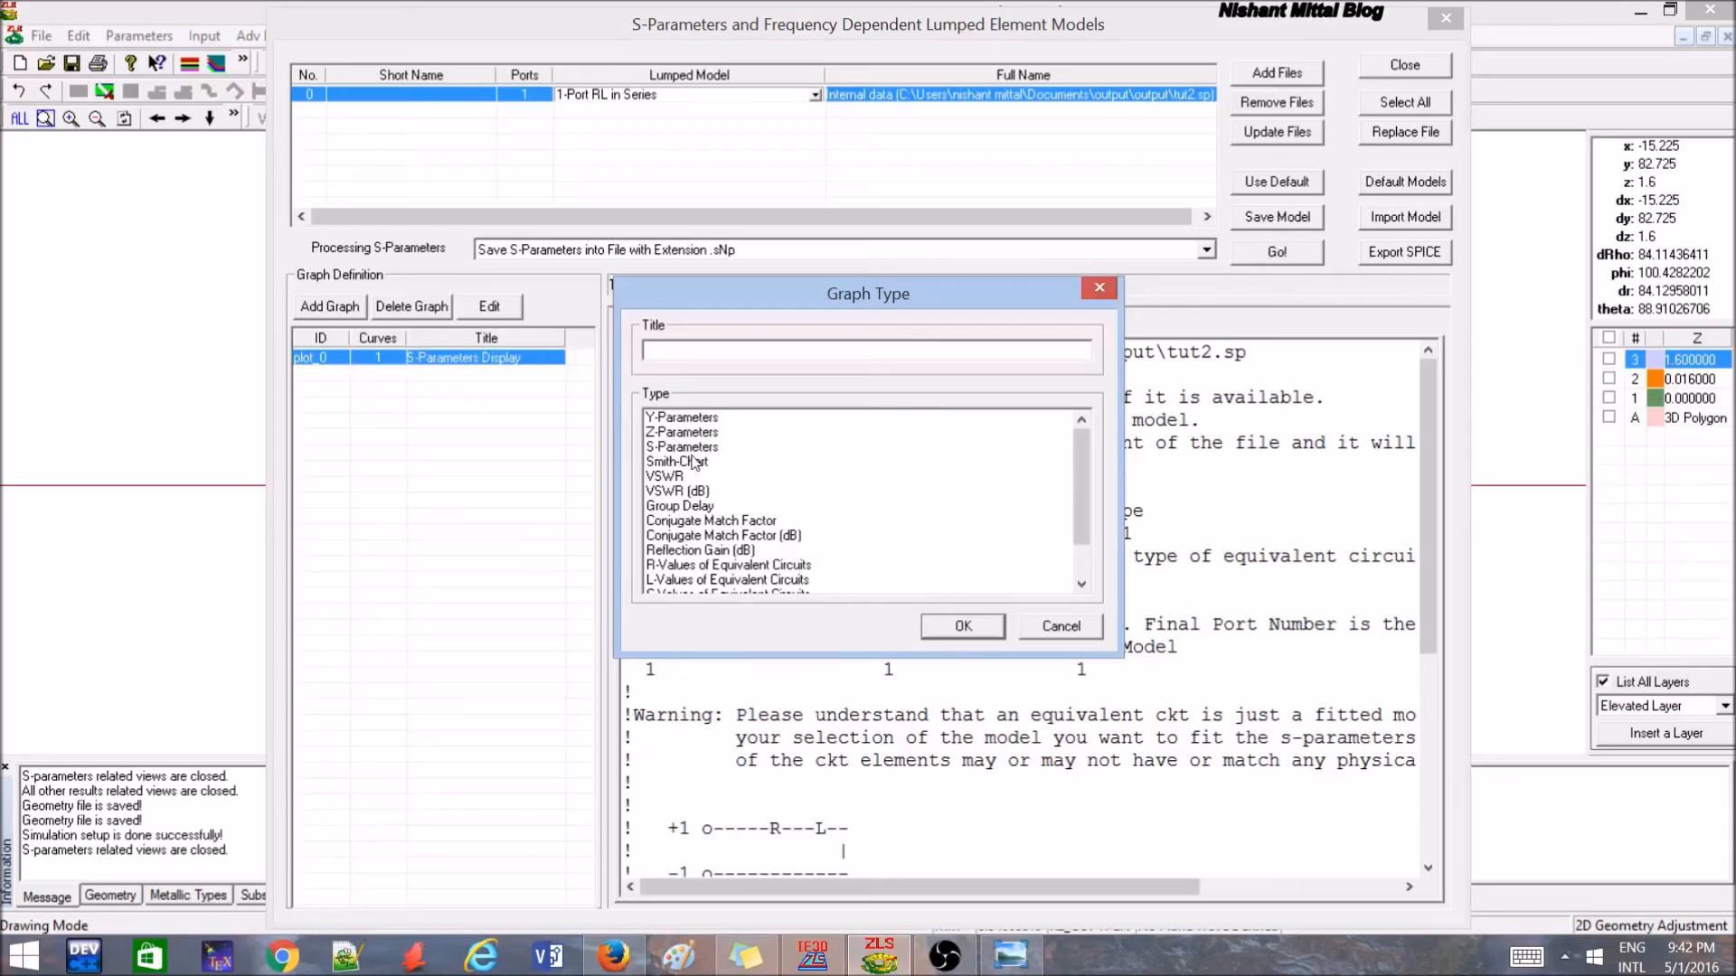
pyautogui.click(690, 460)
pyautogui.click(922, 622)
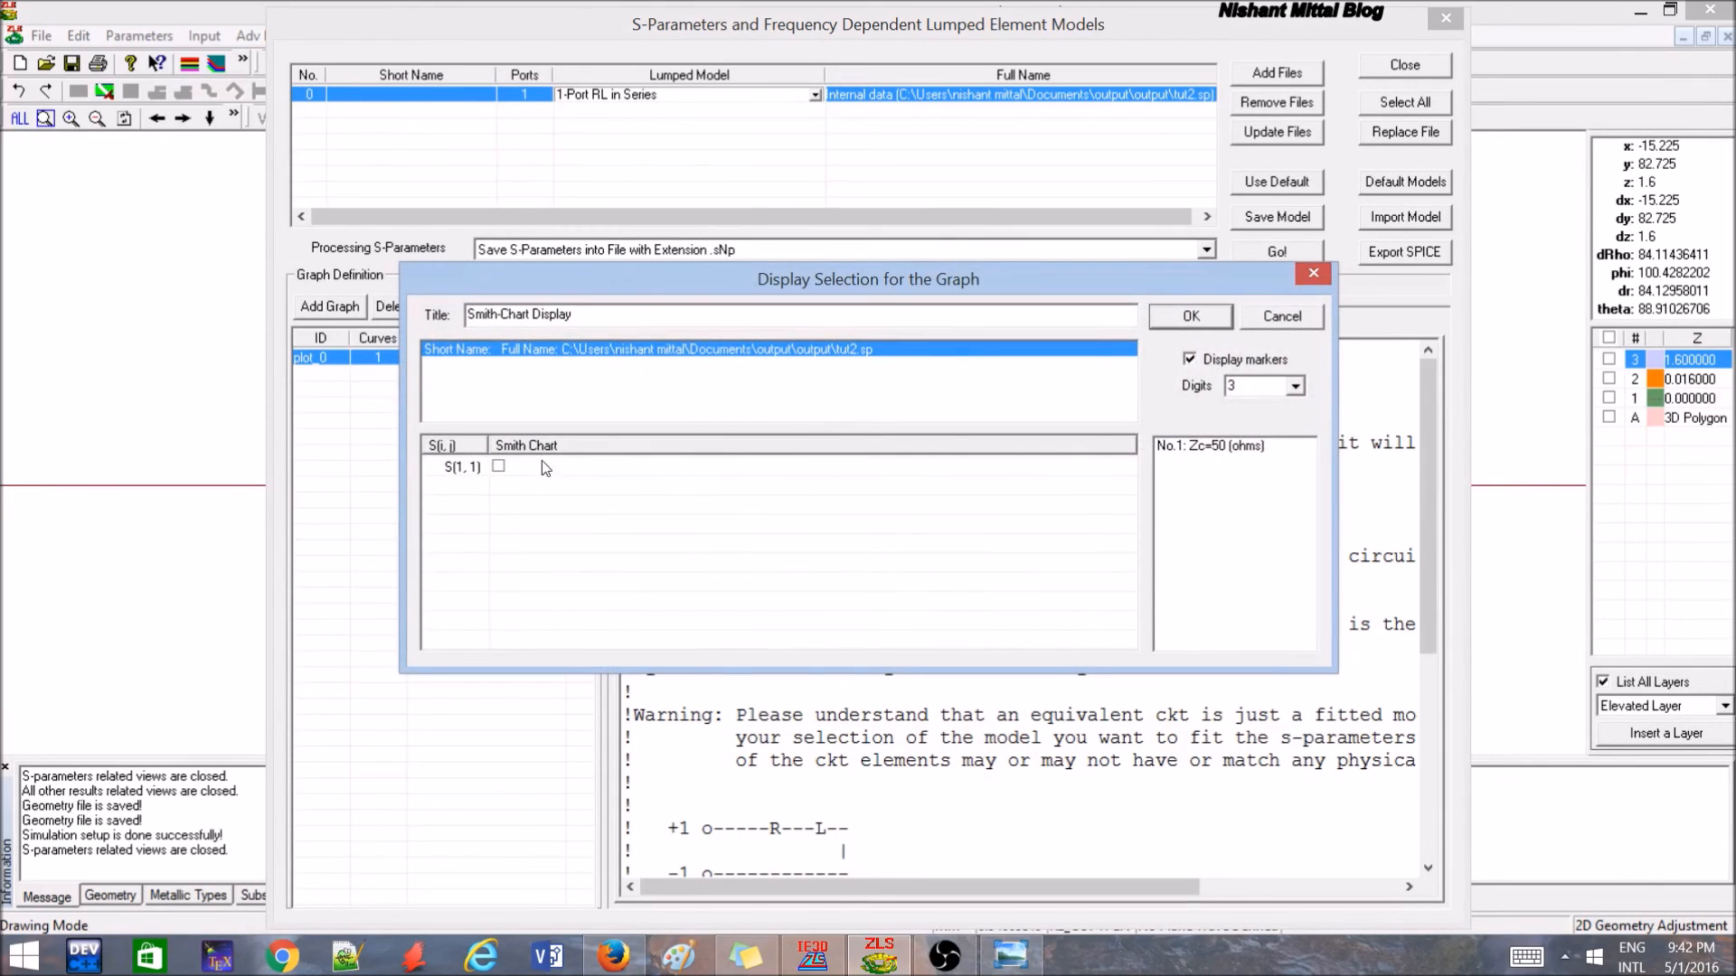
pyautogui.click(498, 466)
pyautogui.click(1190, 316)
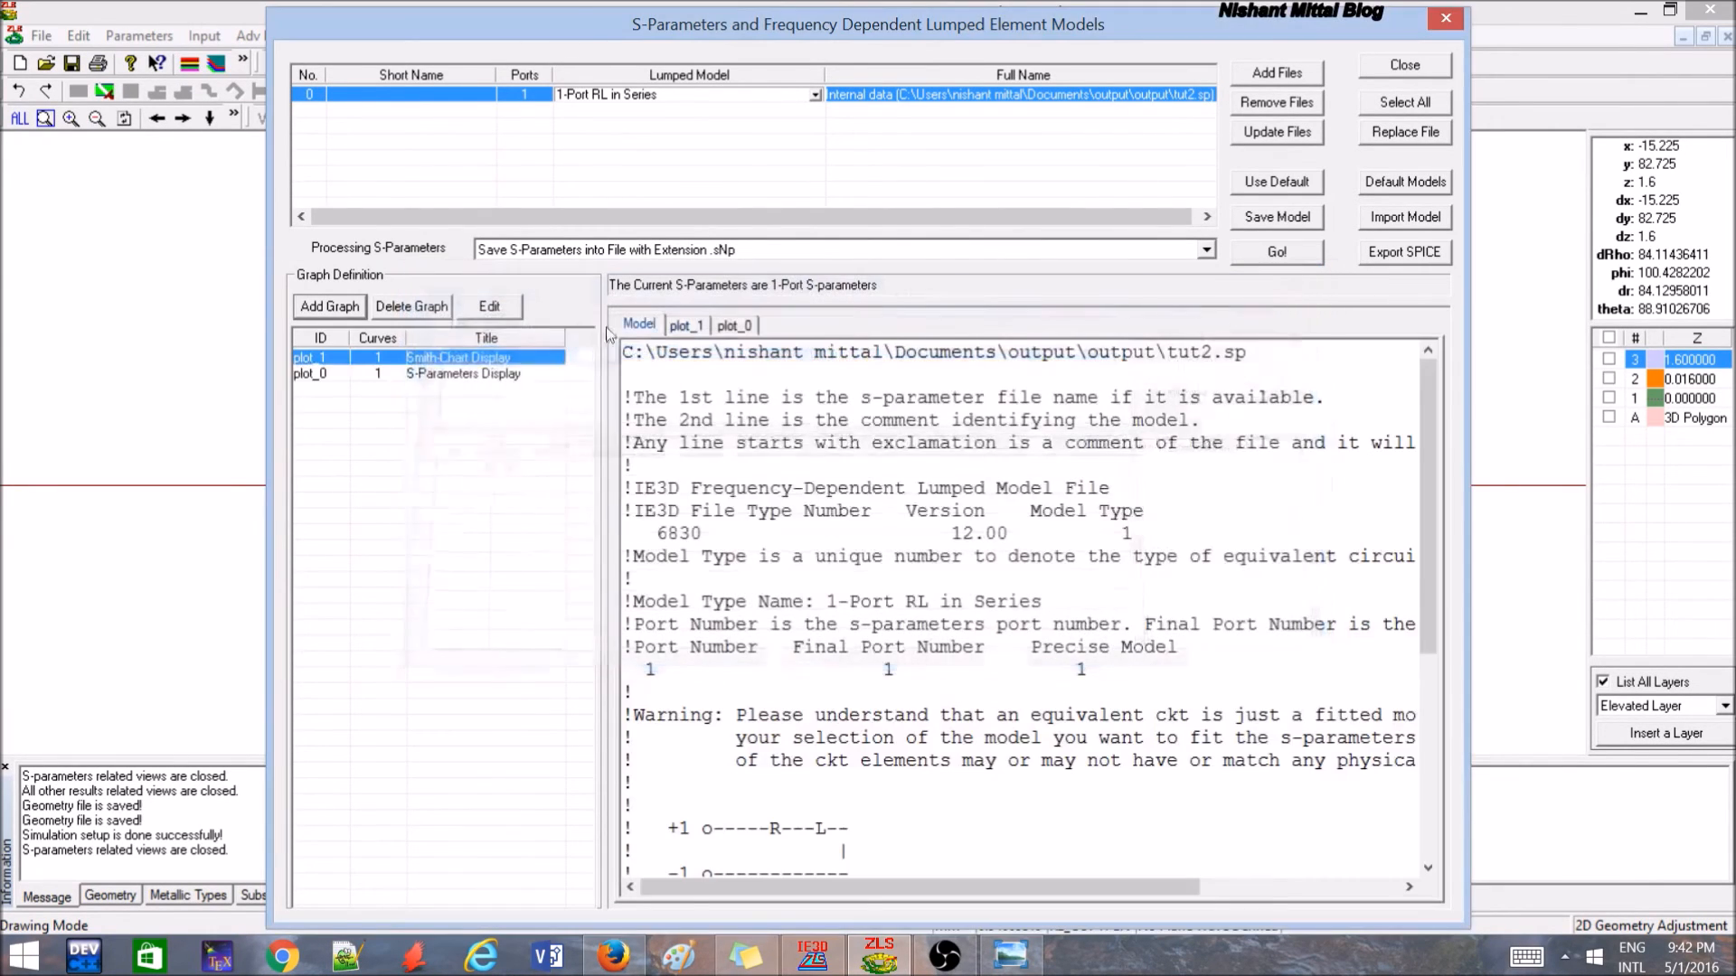
# Add a VSWR (dB) graph for port 1 of tut2.
pyautogui.click(339, 306)
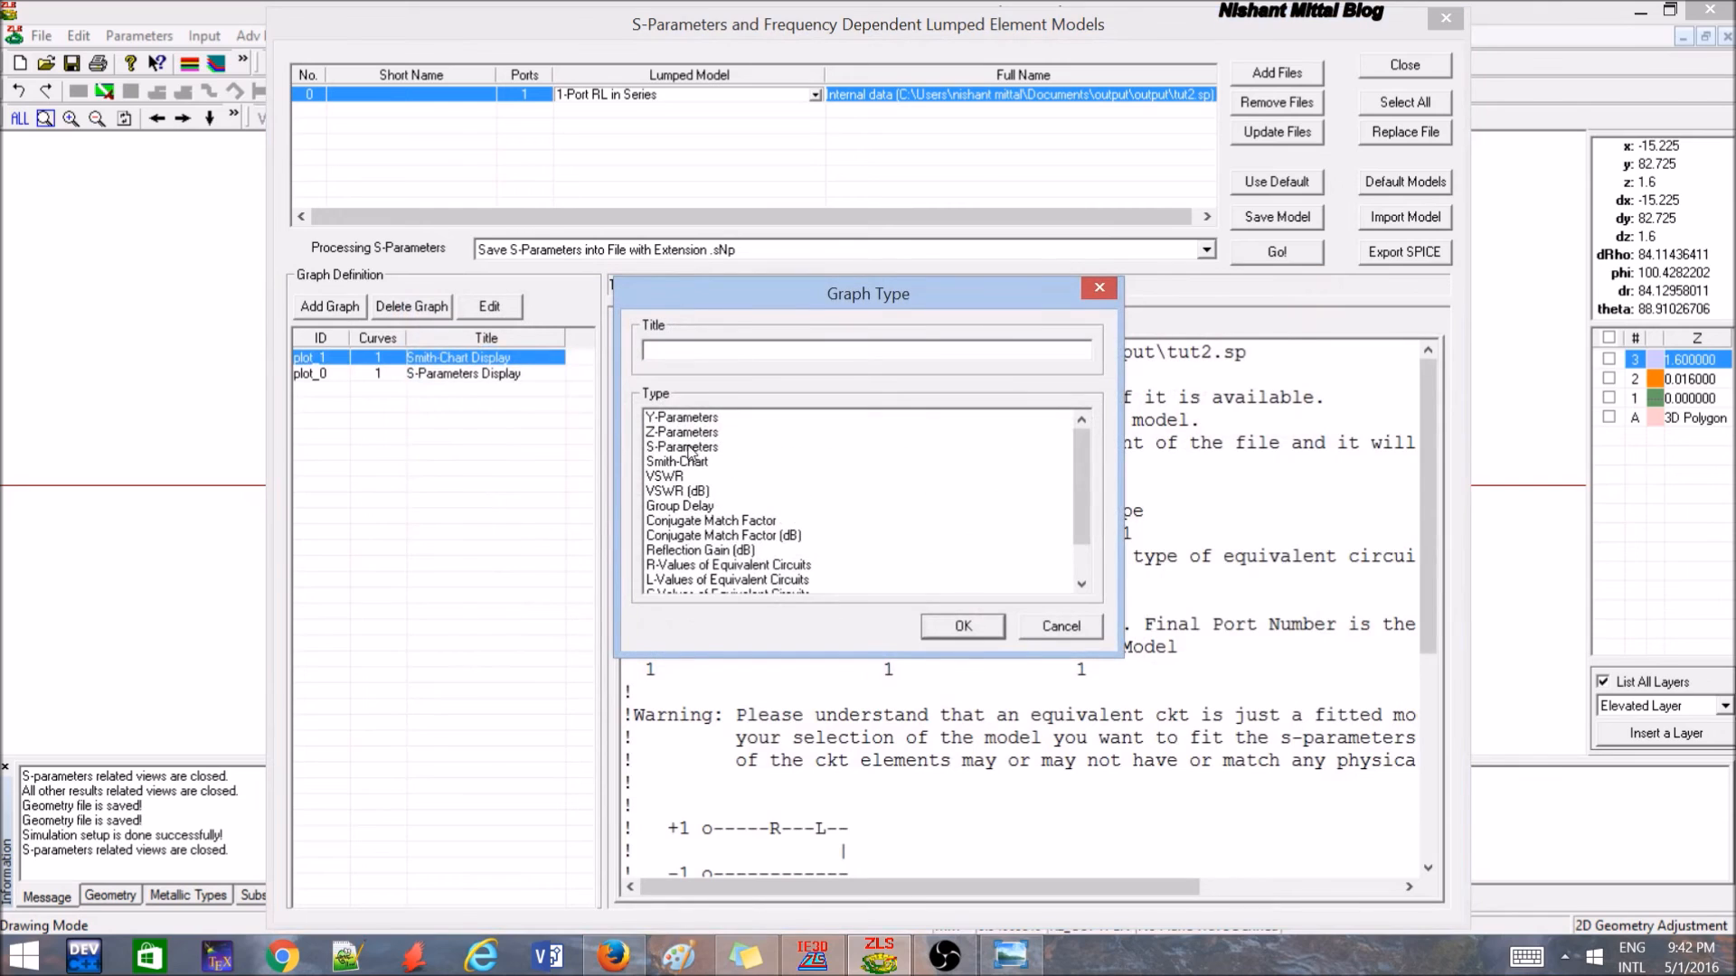
pyautogui.click(690, 481)
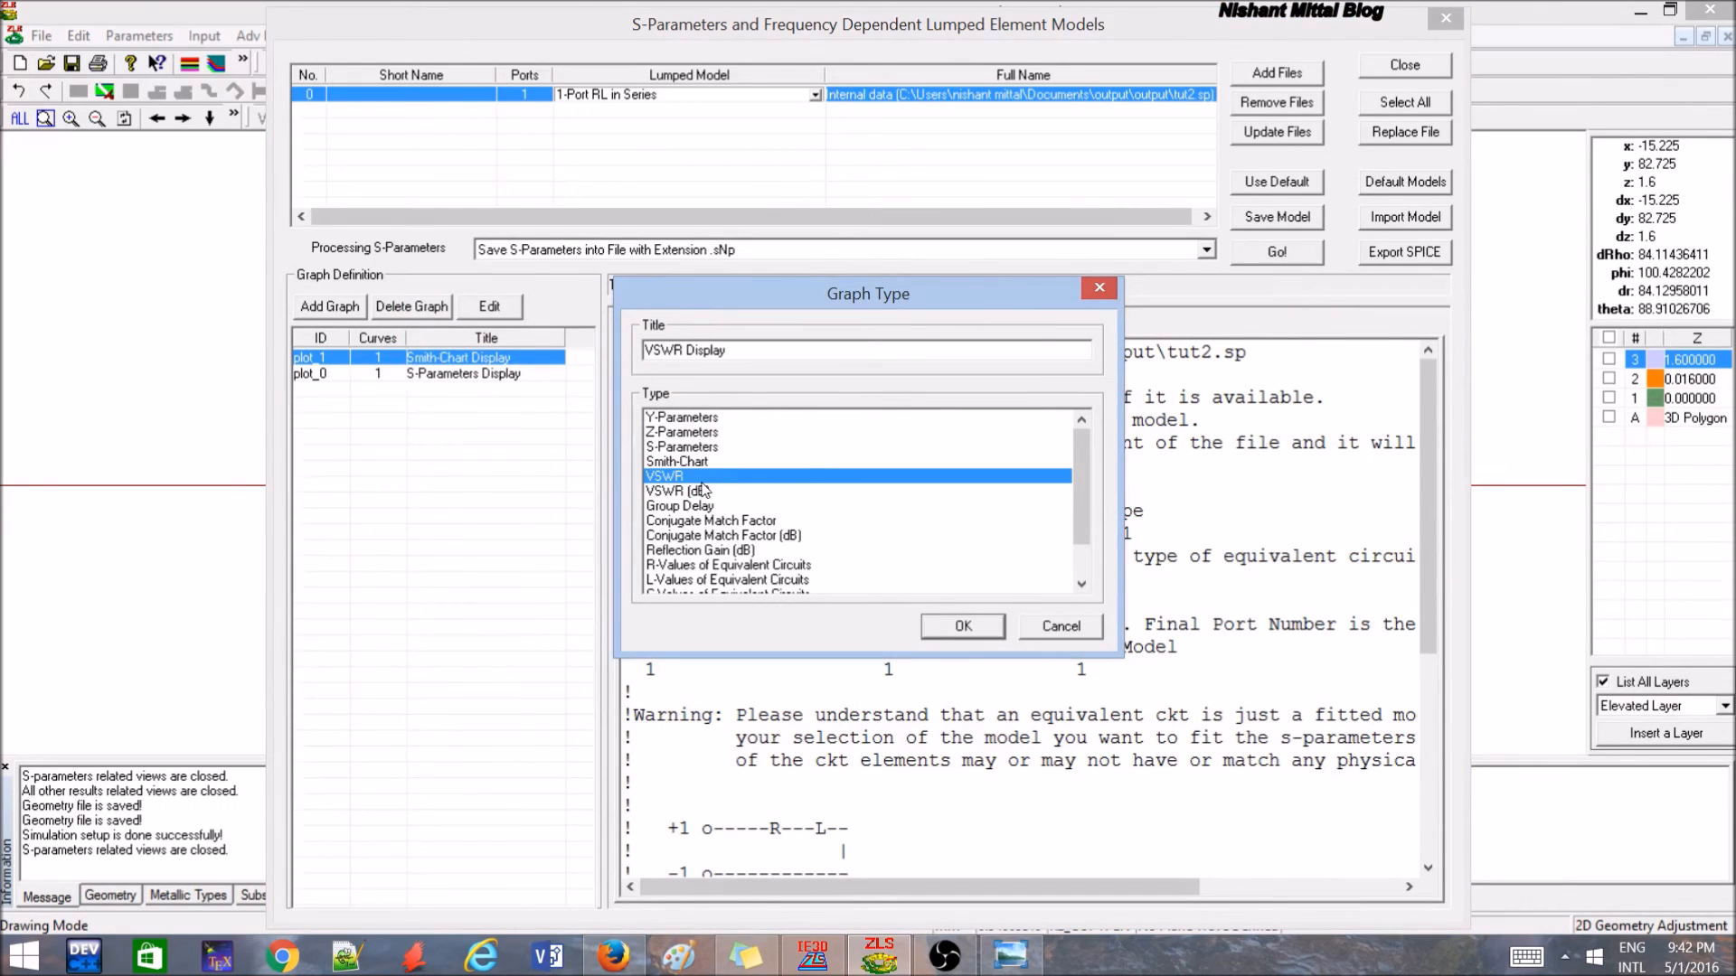
pyautogui.click(673, 505)
pyautogui.click(674, 491)
pyautogui.click(940, 635)
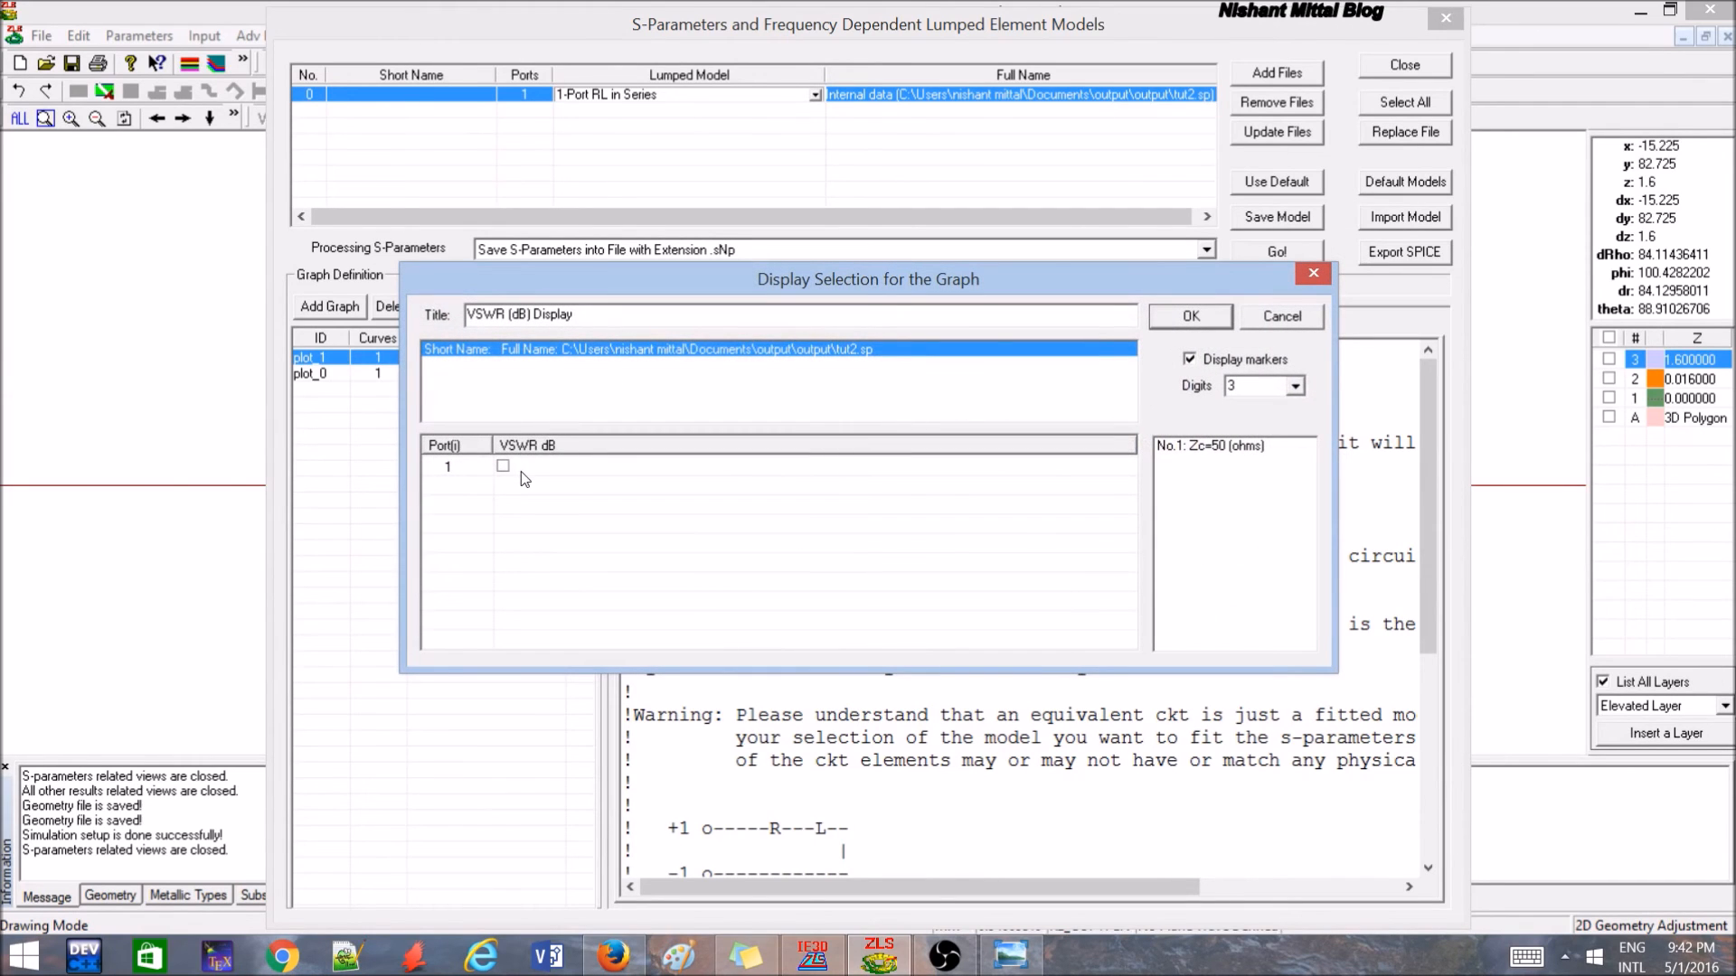
pyautogui.click(504, 467)
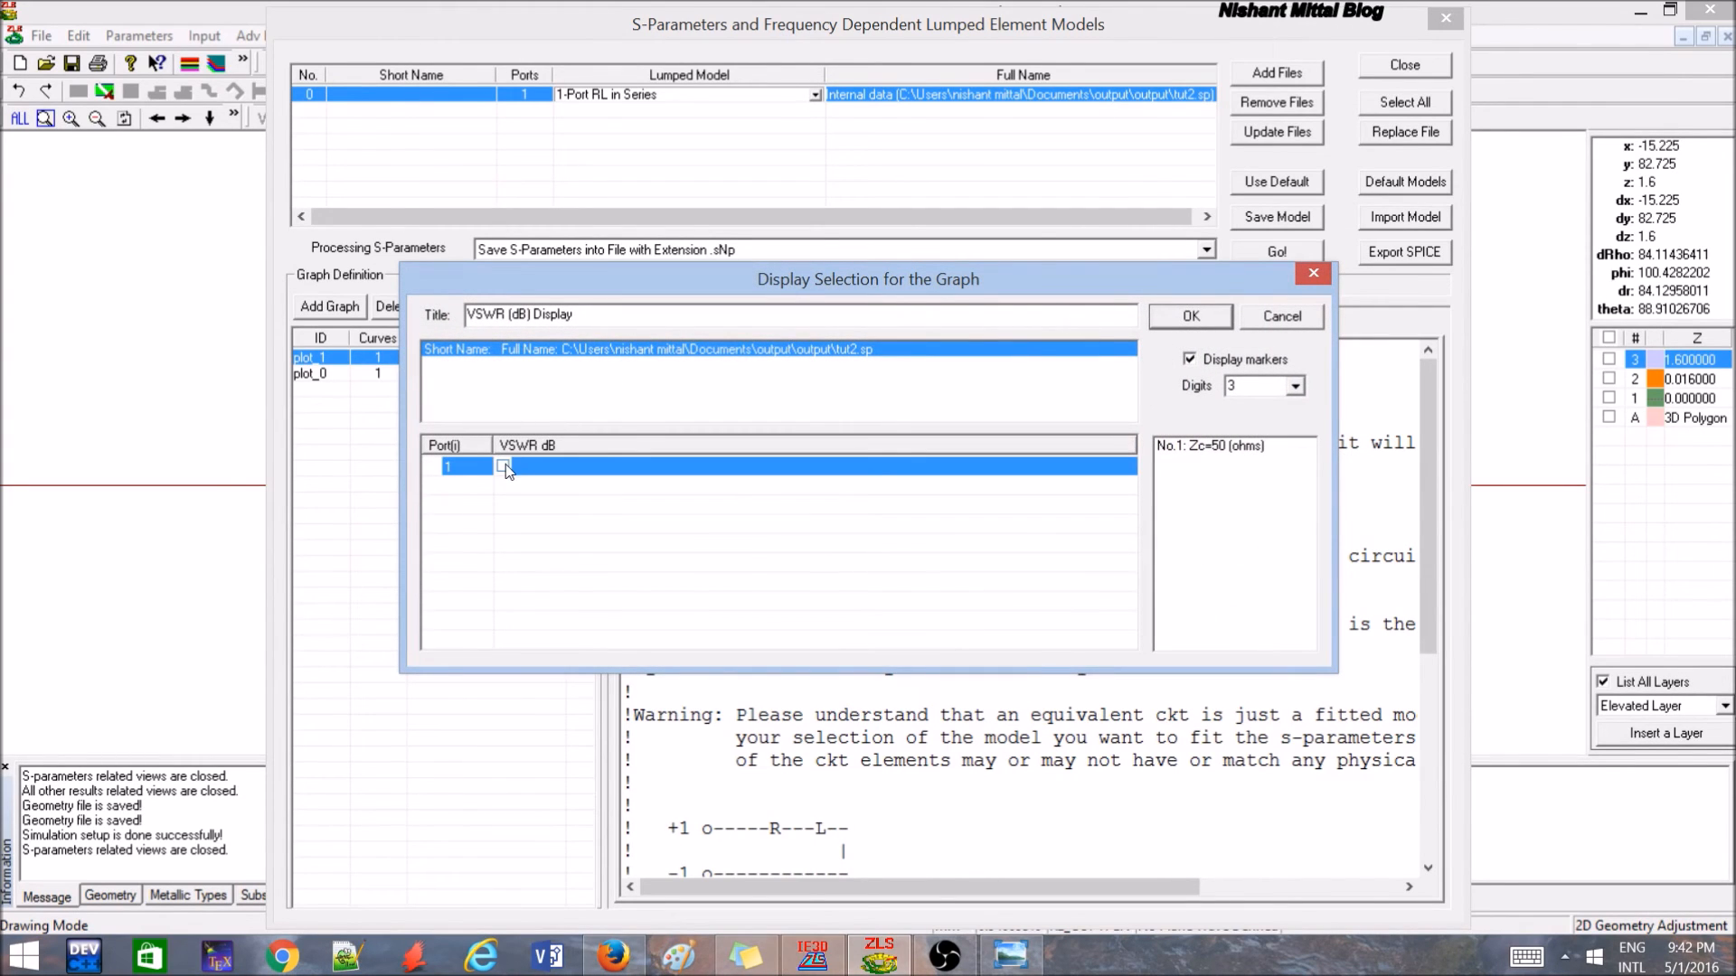
pyautogui.click(1208, 318)
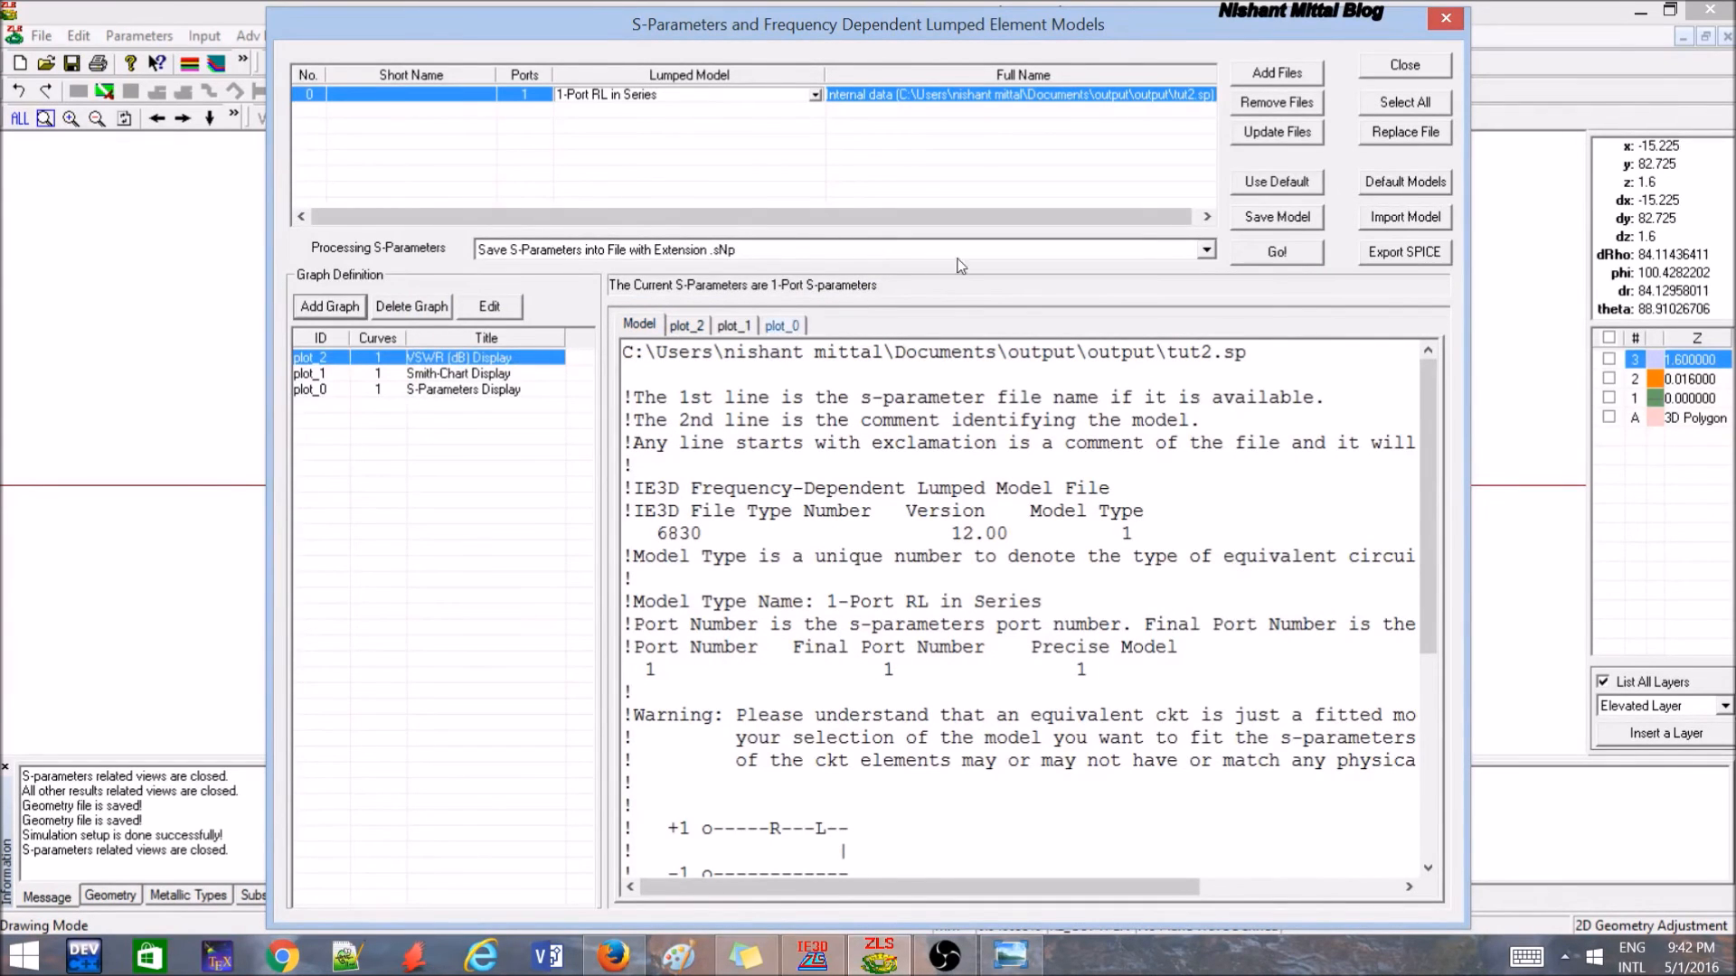
# Display the defined graphs, examine the S-parameter, Smith chart and VSWR (dB) plots in turn, and close each one.
pyautogui.click(1391, 73)
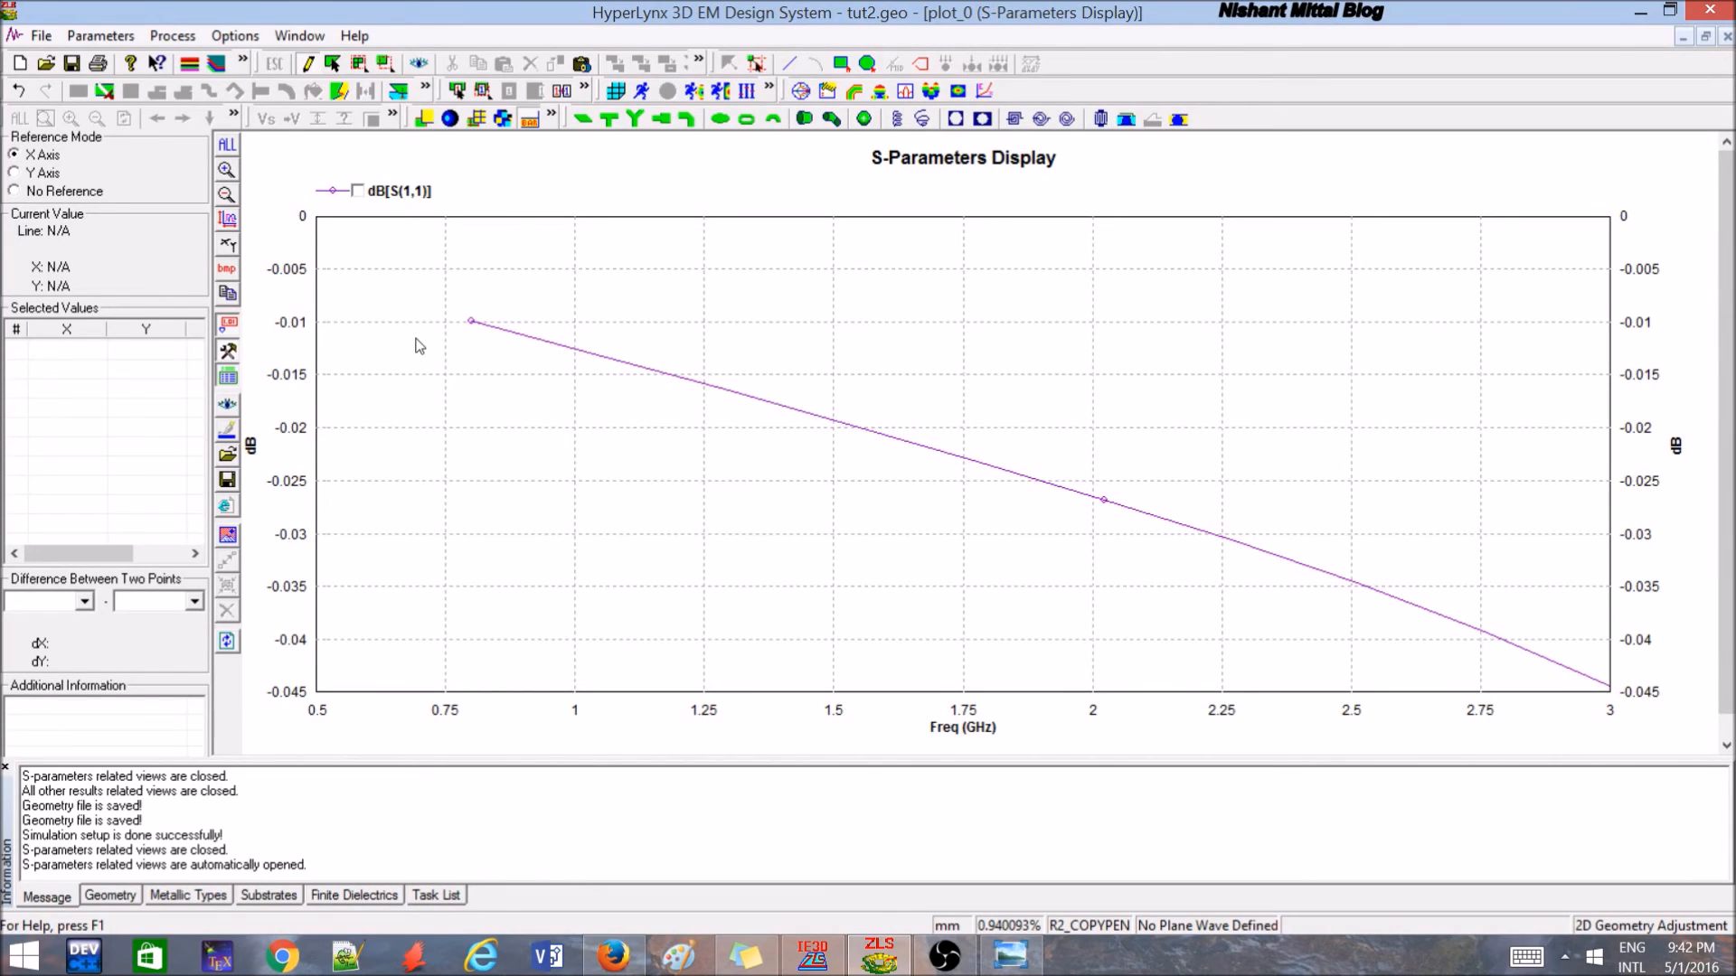
pyautogui.click(1727, 38)
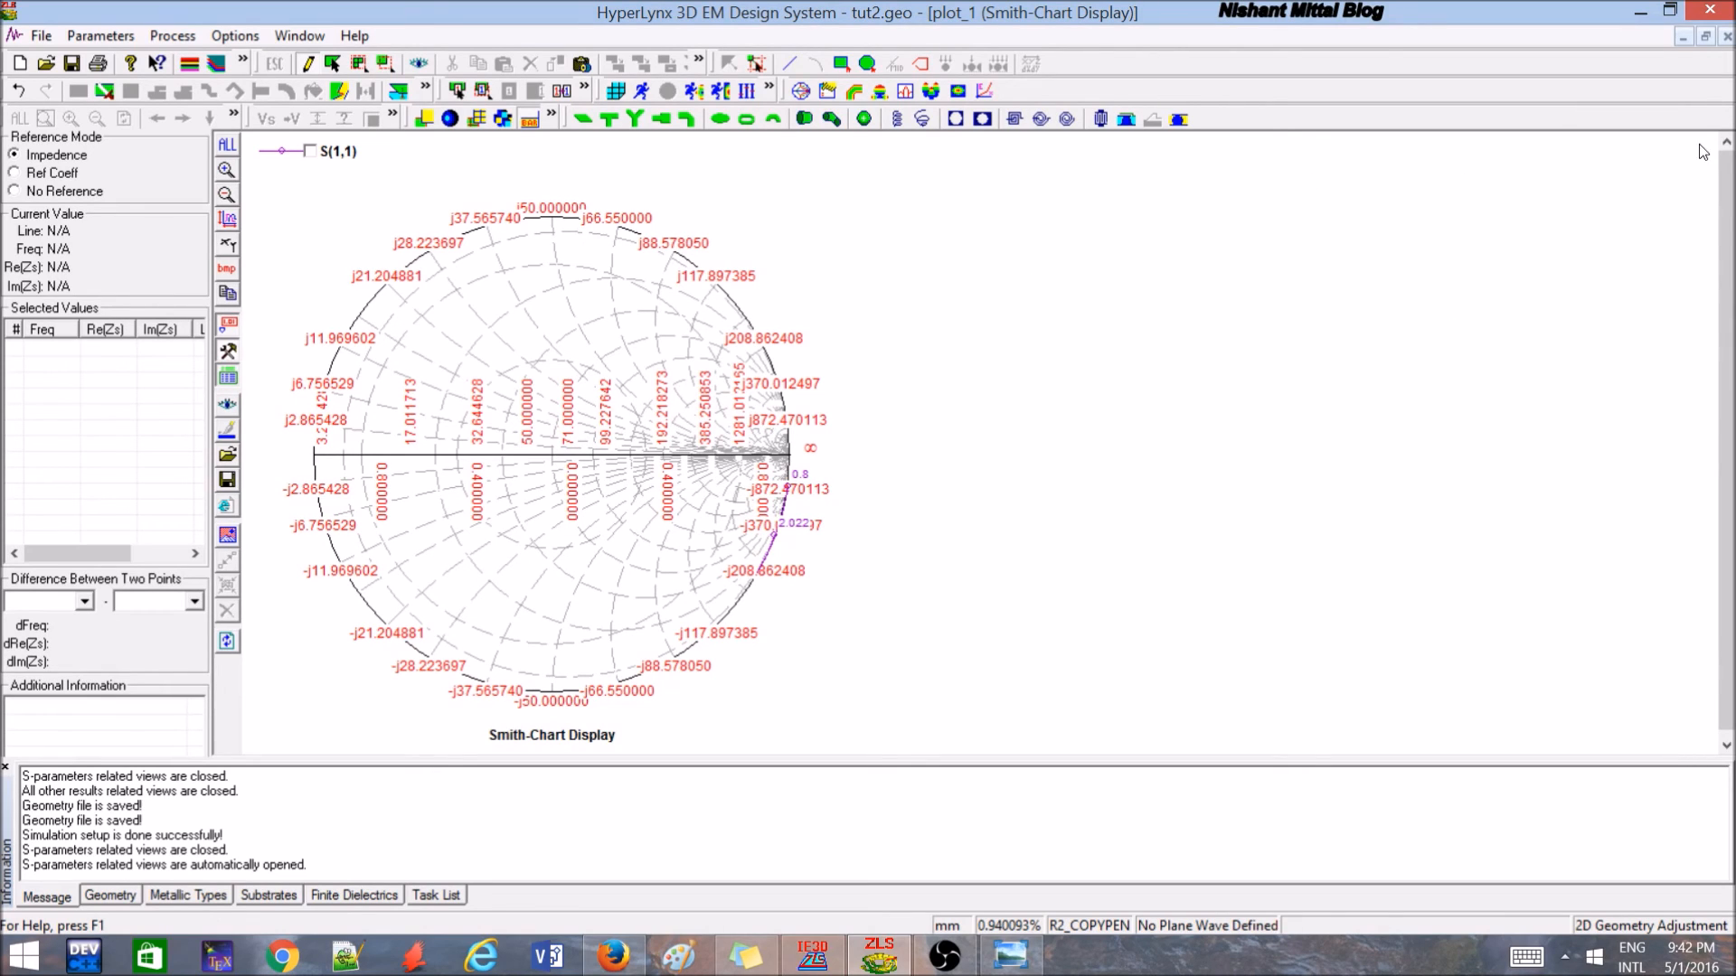
pyautogui.click(1727, 38)
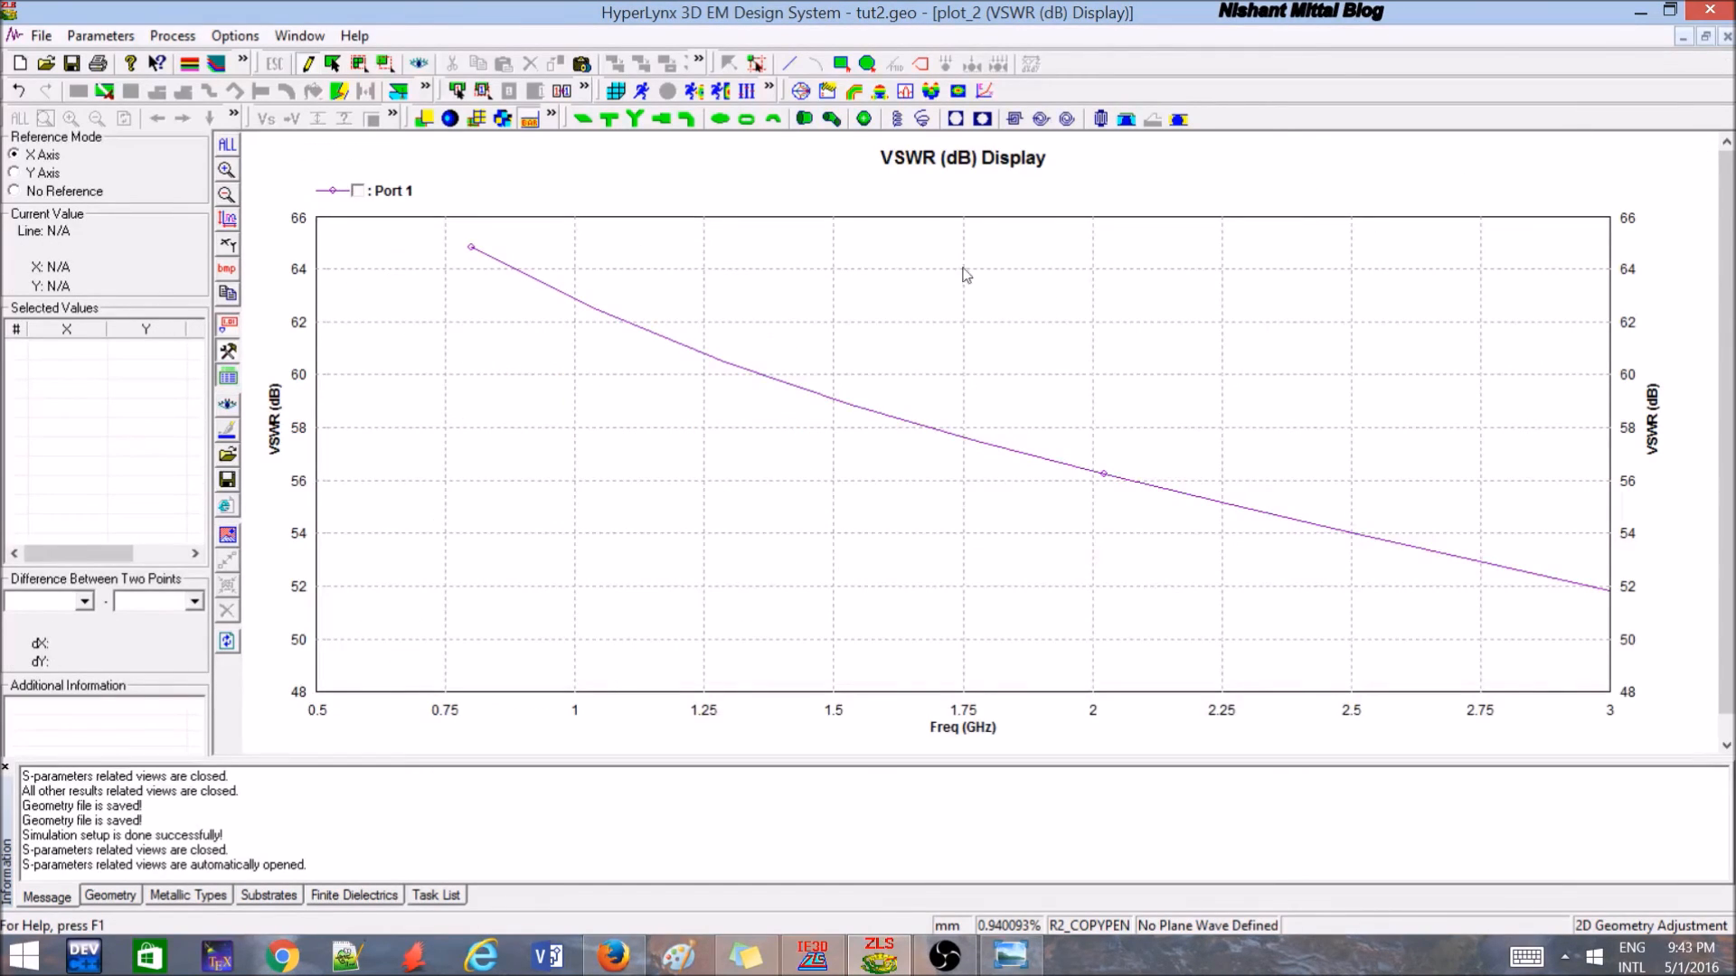
pyautogui.click(1726, 40)
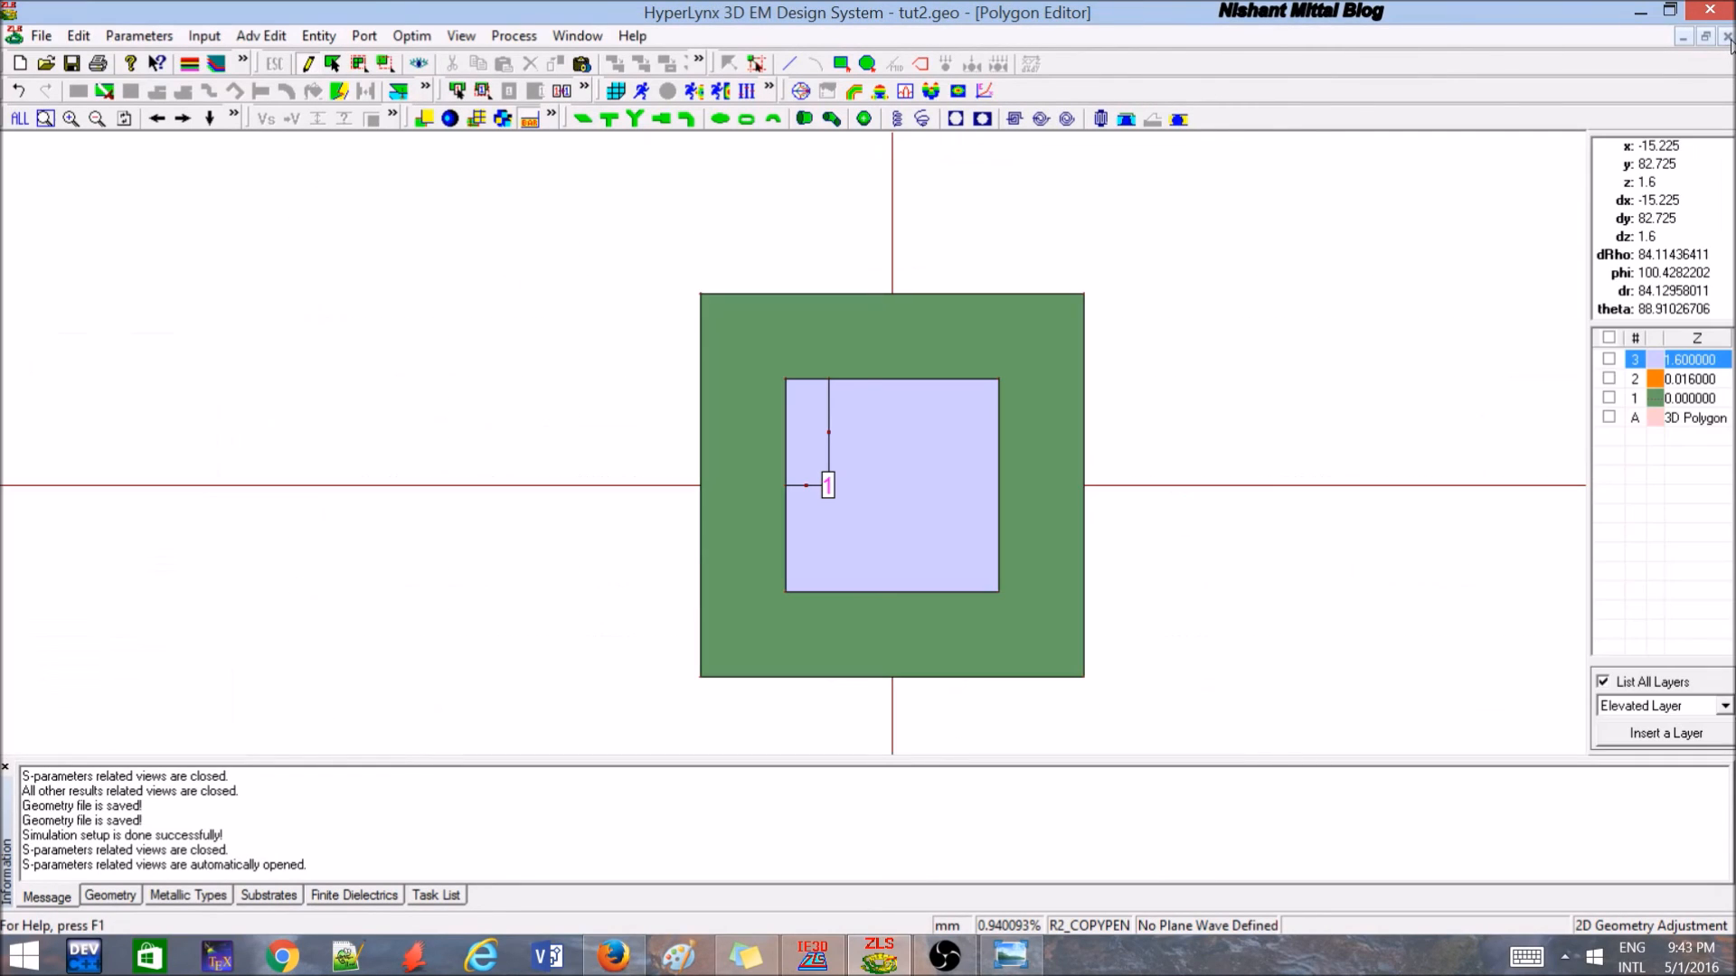
# Open the gpr - Copy.geo geometry, maximize its Polygon Editor and make the z = 3.6 mm layer active.
pyautogui.scroll(2, 1007, 730)
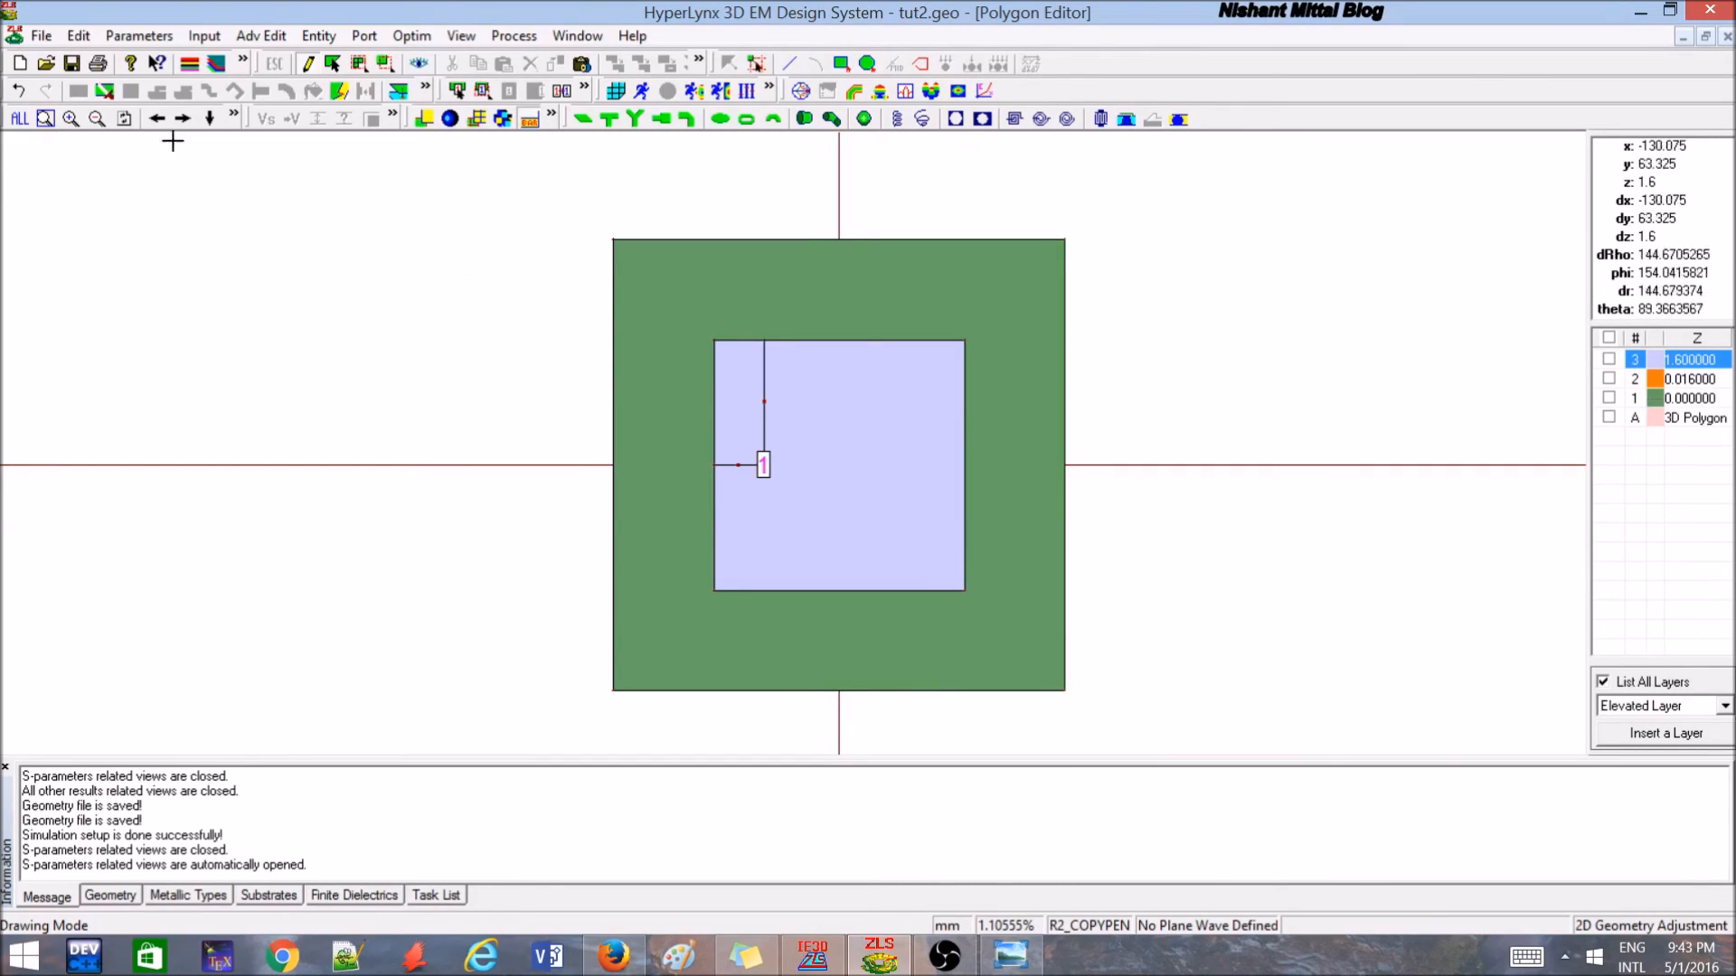
pyautogui.click(34, 37)
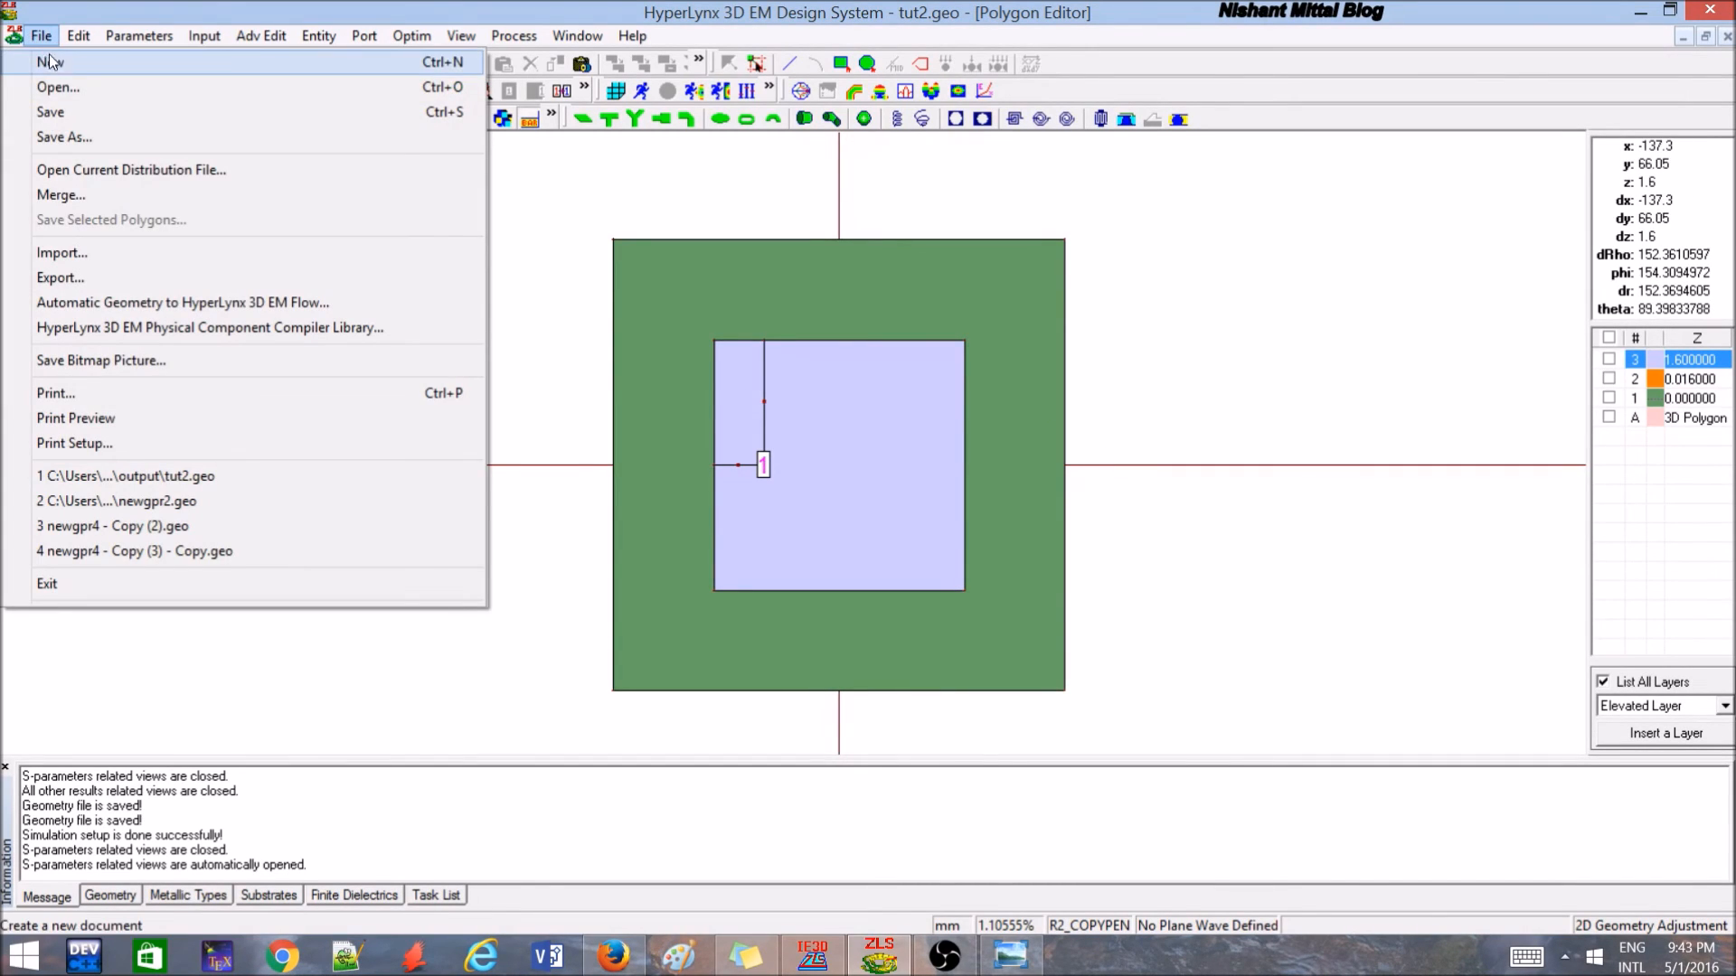
pyautogui.click(79, 87)
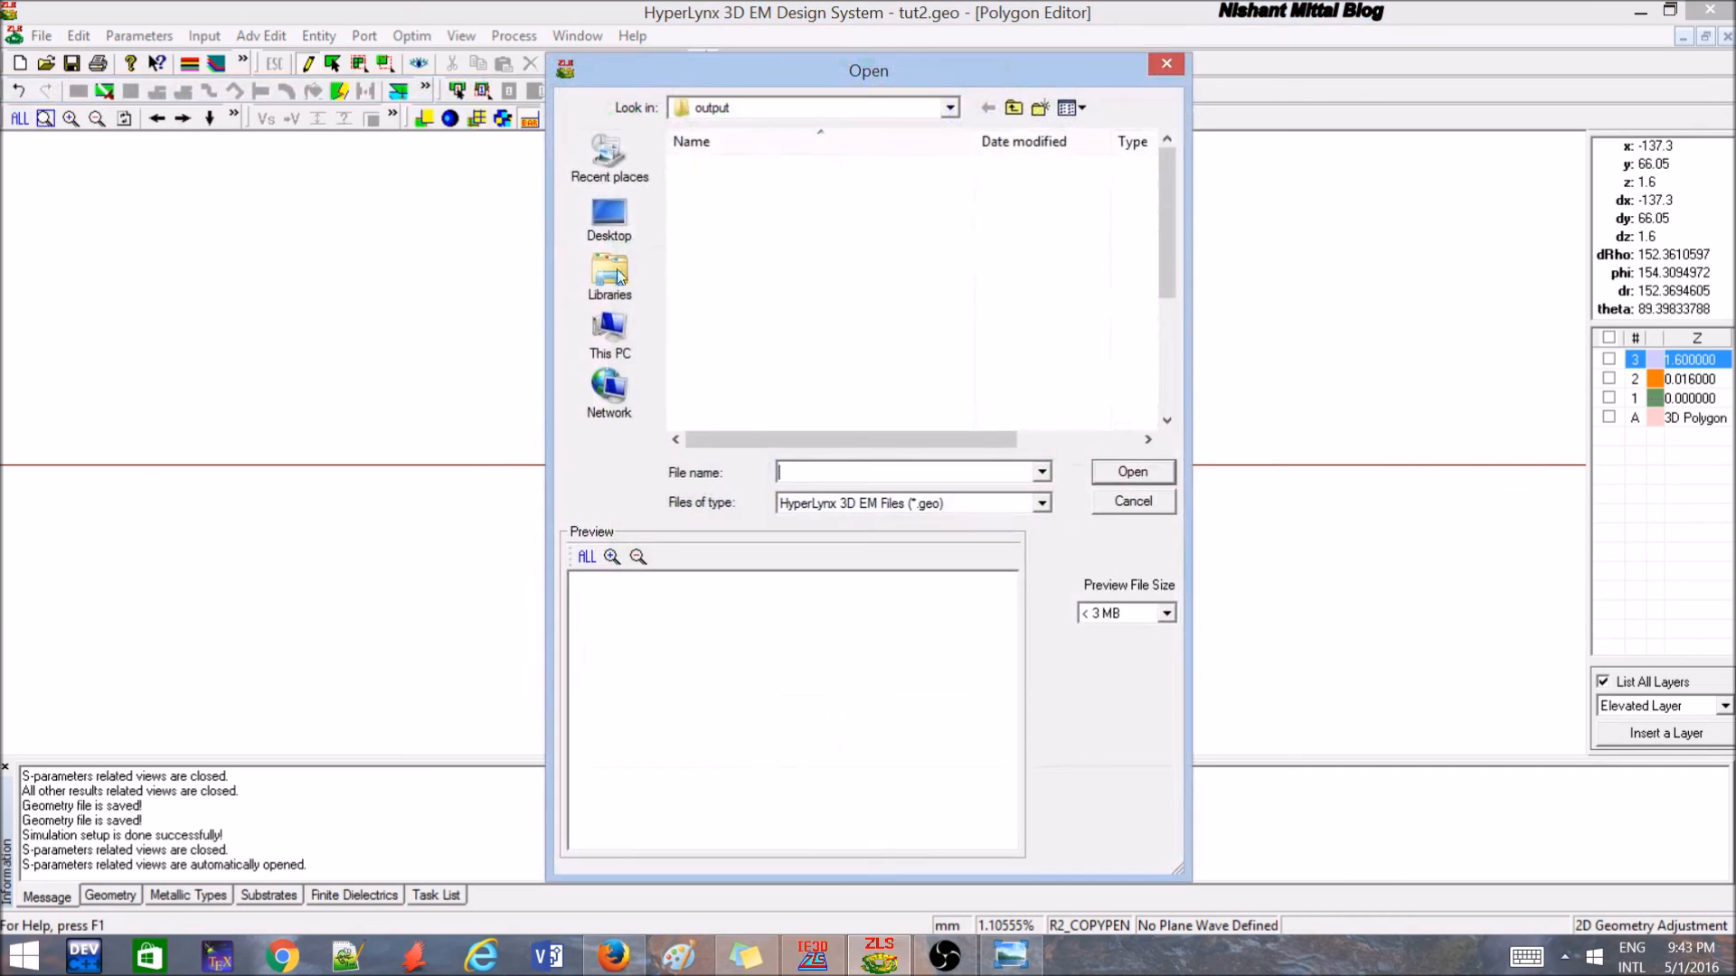
pyautogui.click(767, 214)
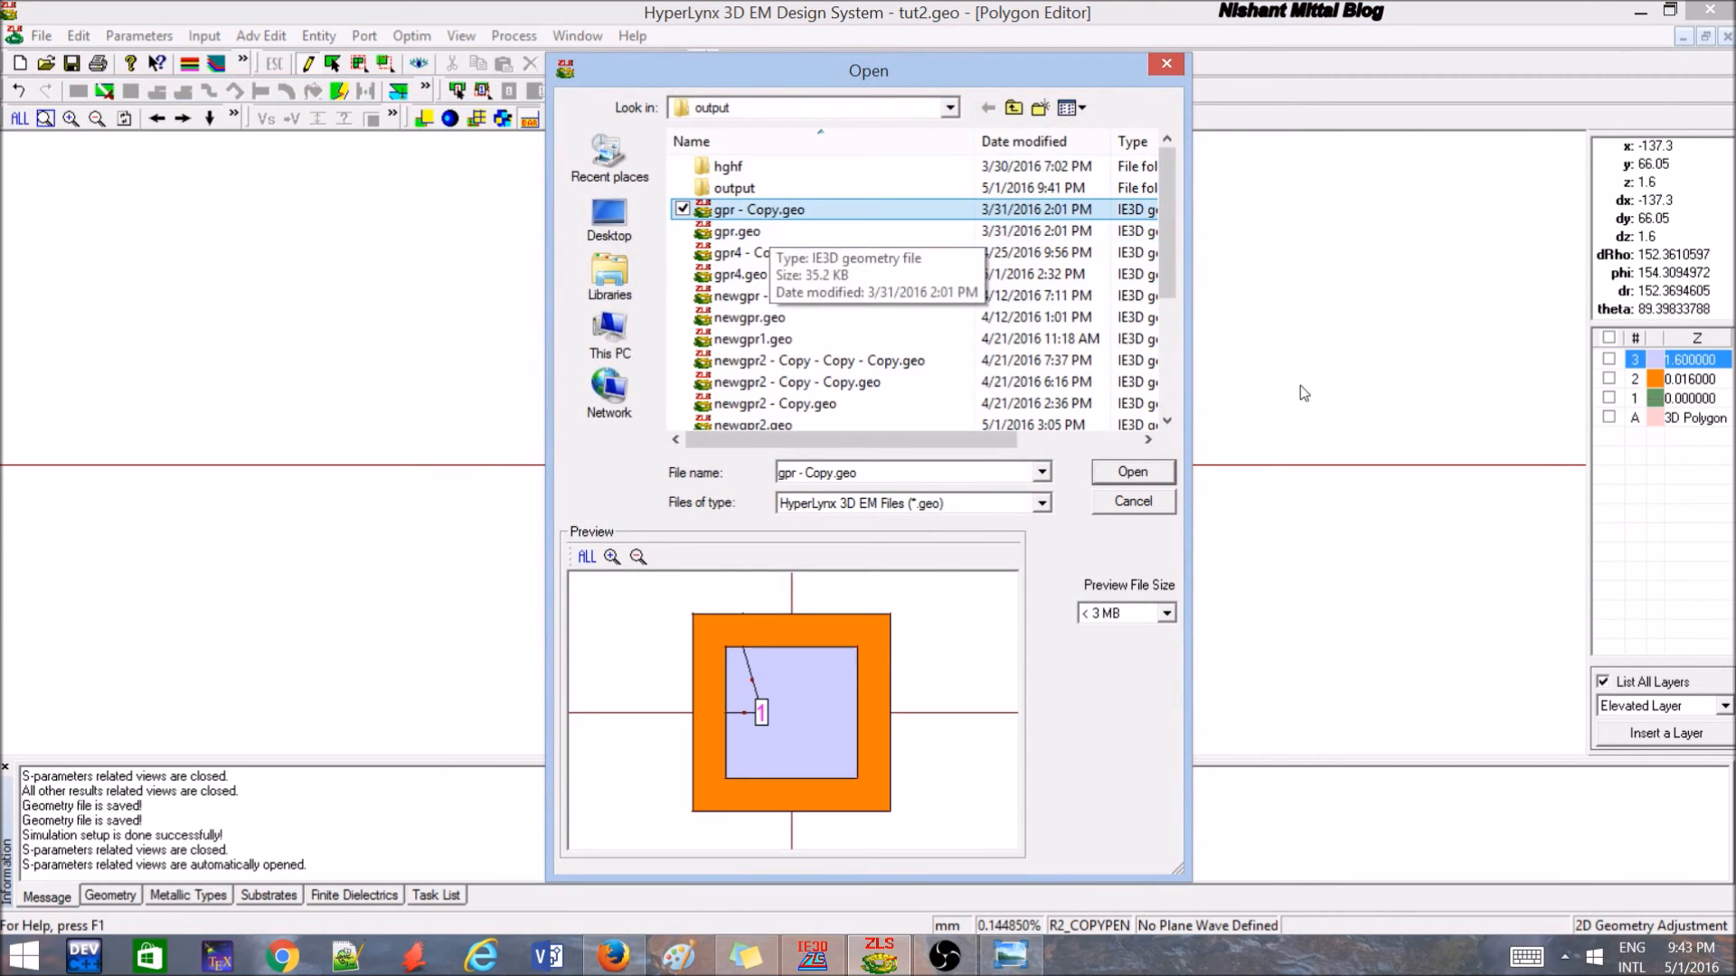
pyautogui.click(1132, 471)
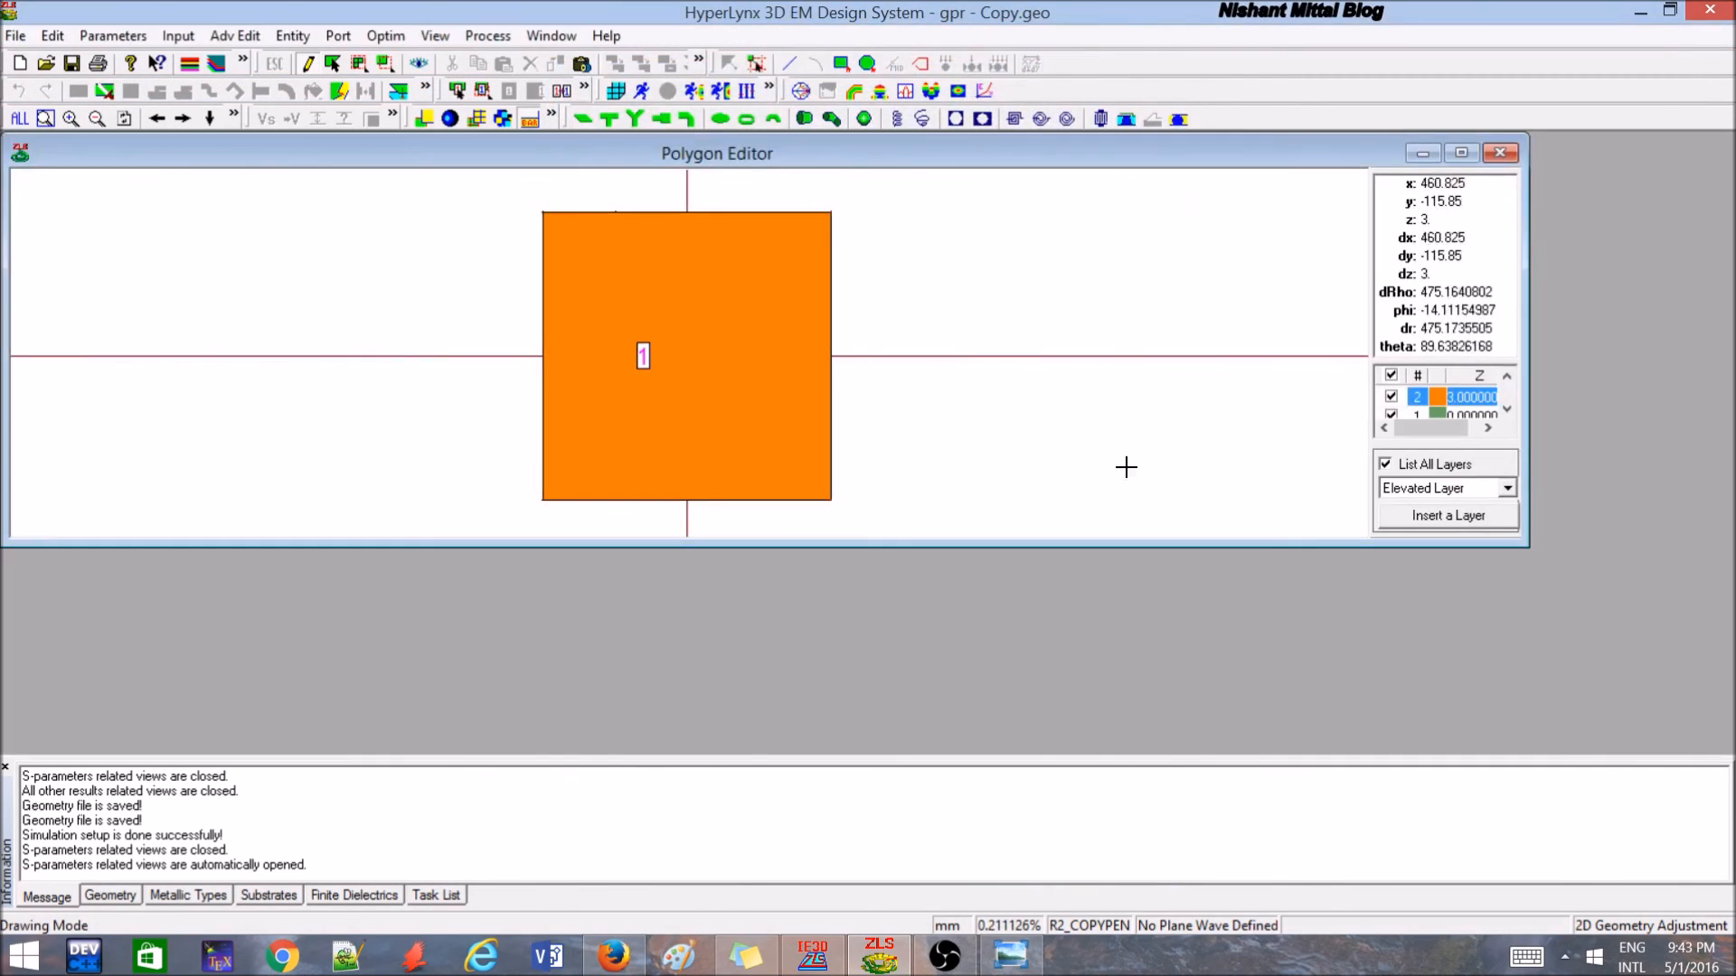
pyautogui.click(1462, 155)
pyautogui.click(1671, 398)
pyautogui.click(1662, 360)
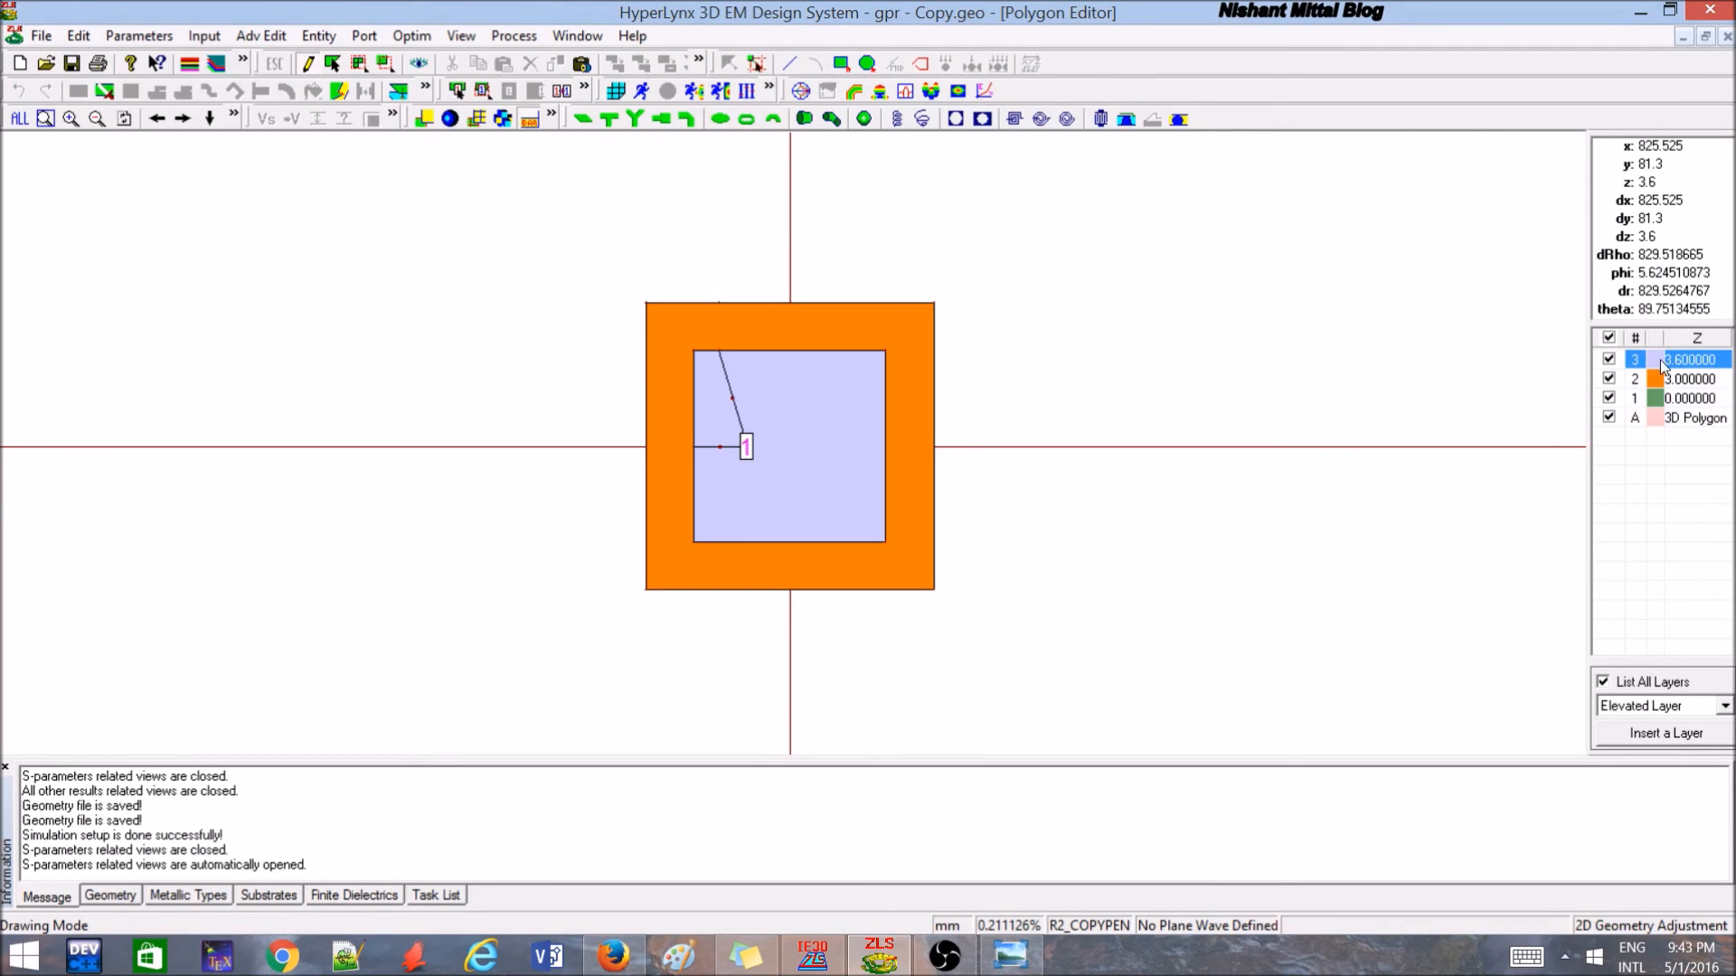
# Add an S-Parameters graph of S(1,1) in dB for gpr - Copy, examine the plot and close it.
pyautogui.click(801, 90)
pyautogui.click(351, 306)
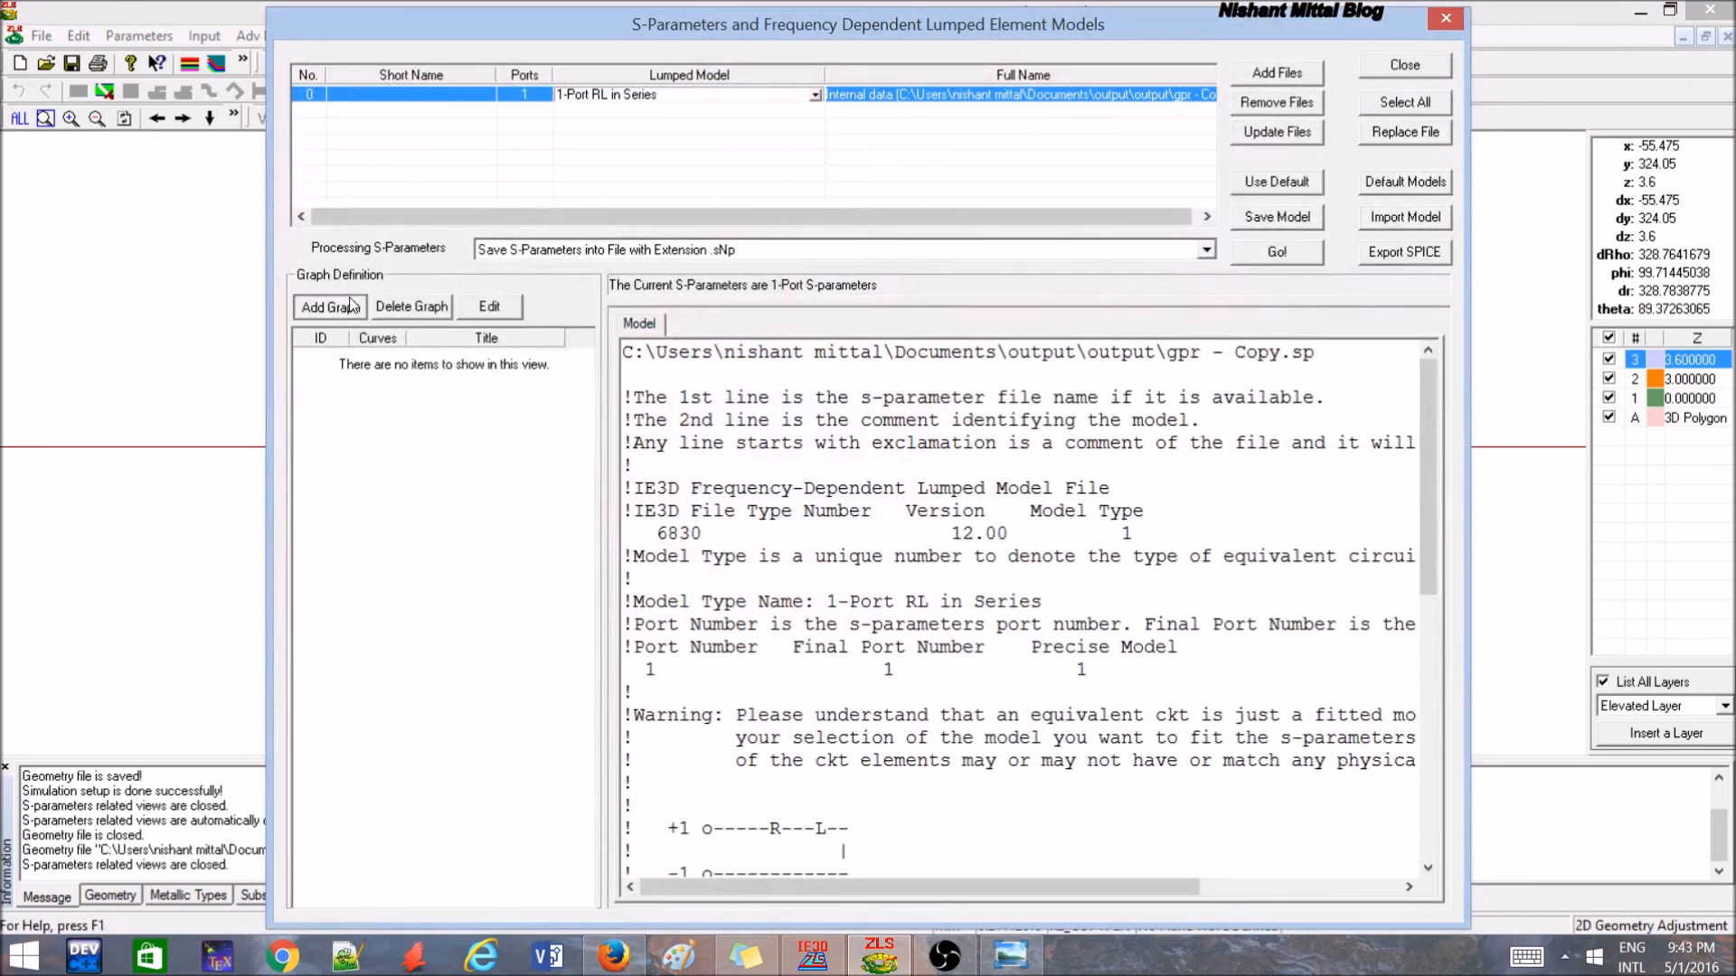
pyautogui.click(687, 450)
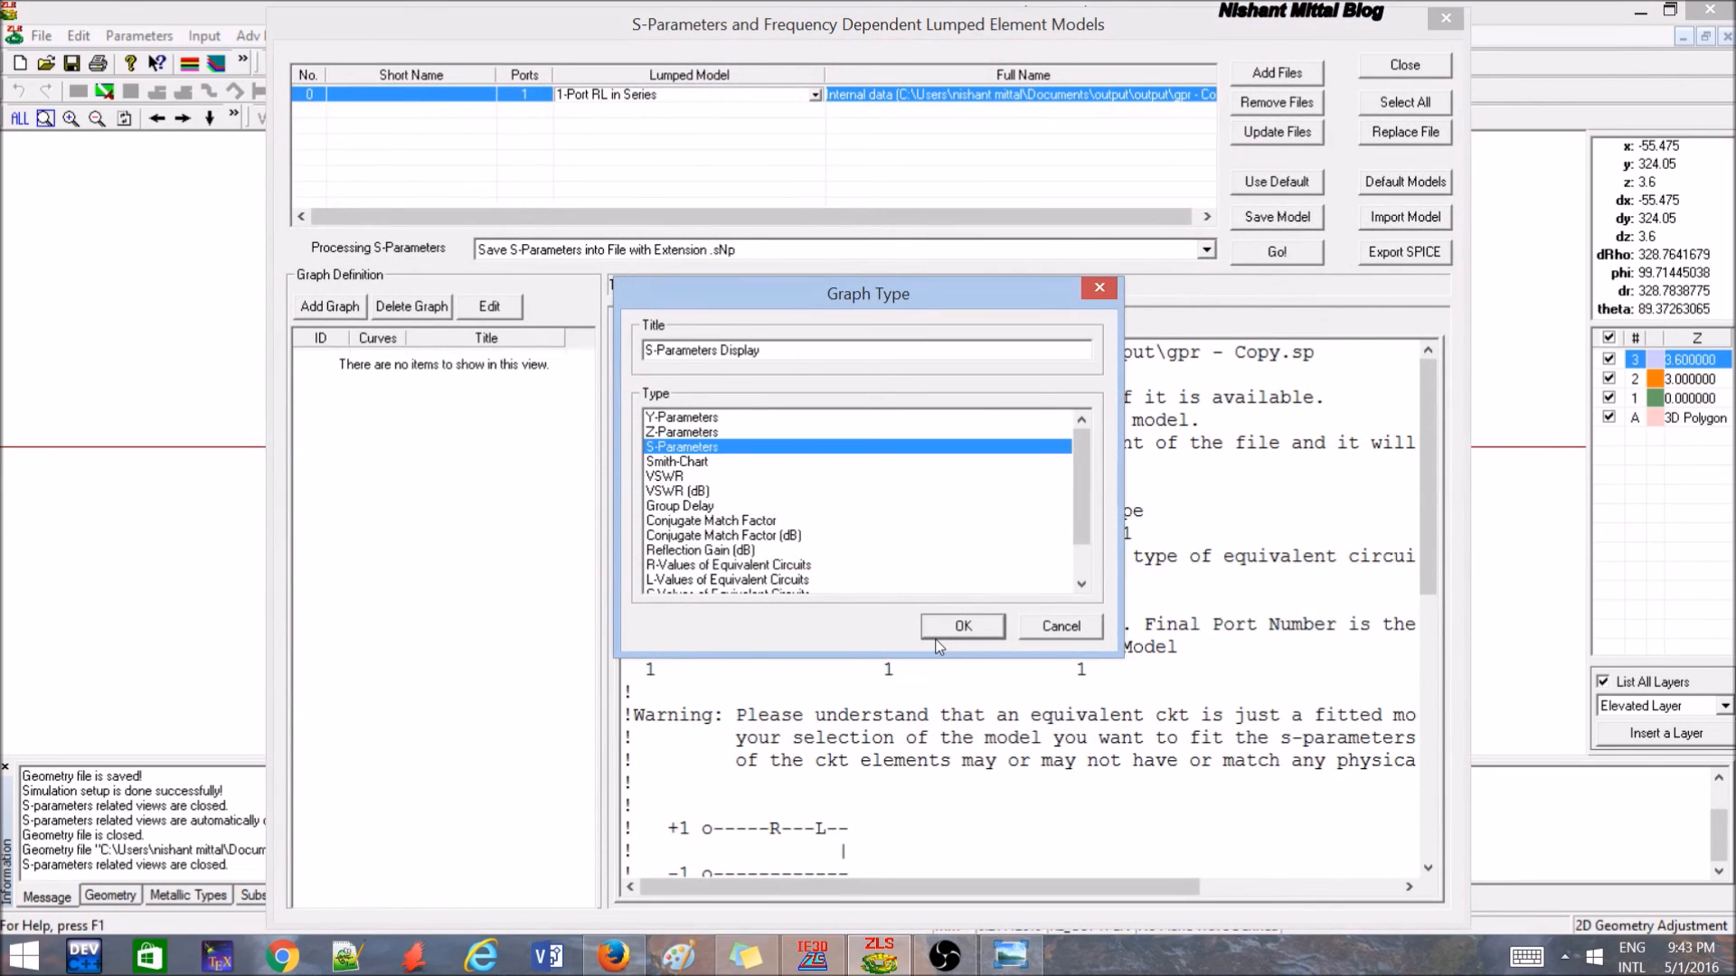
pyautogui.click(962, 625)
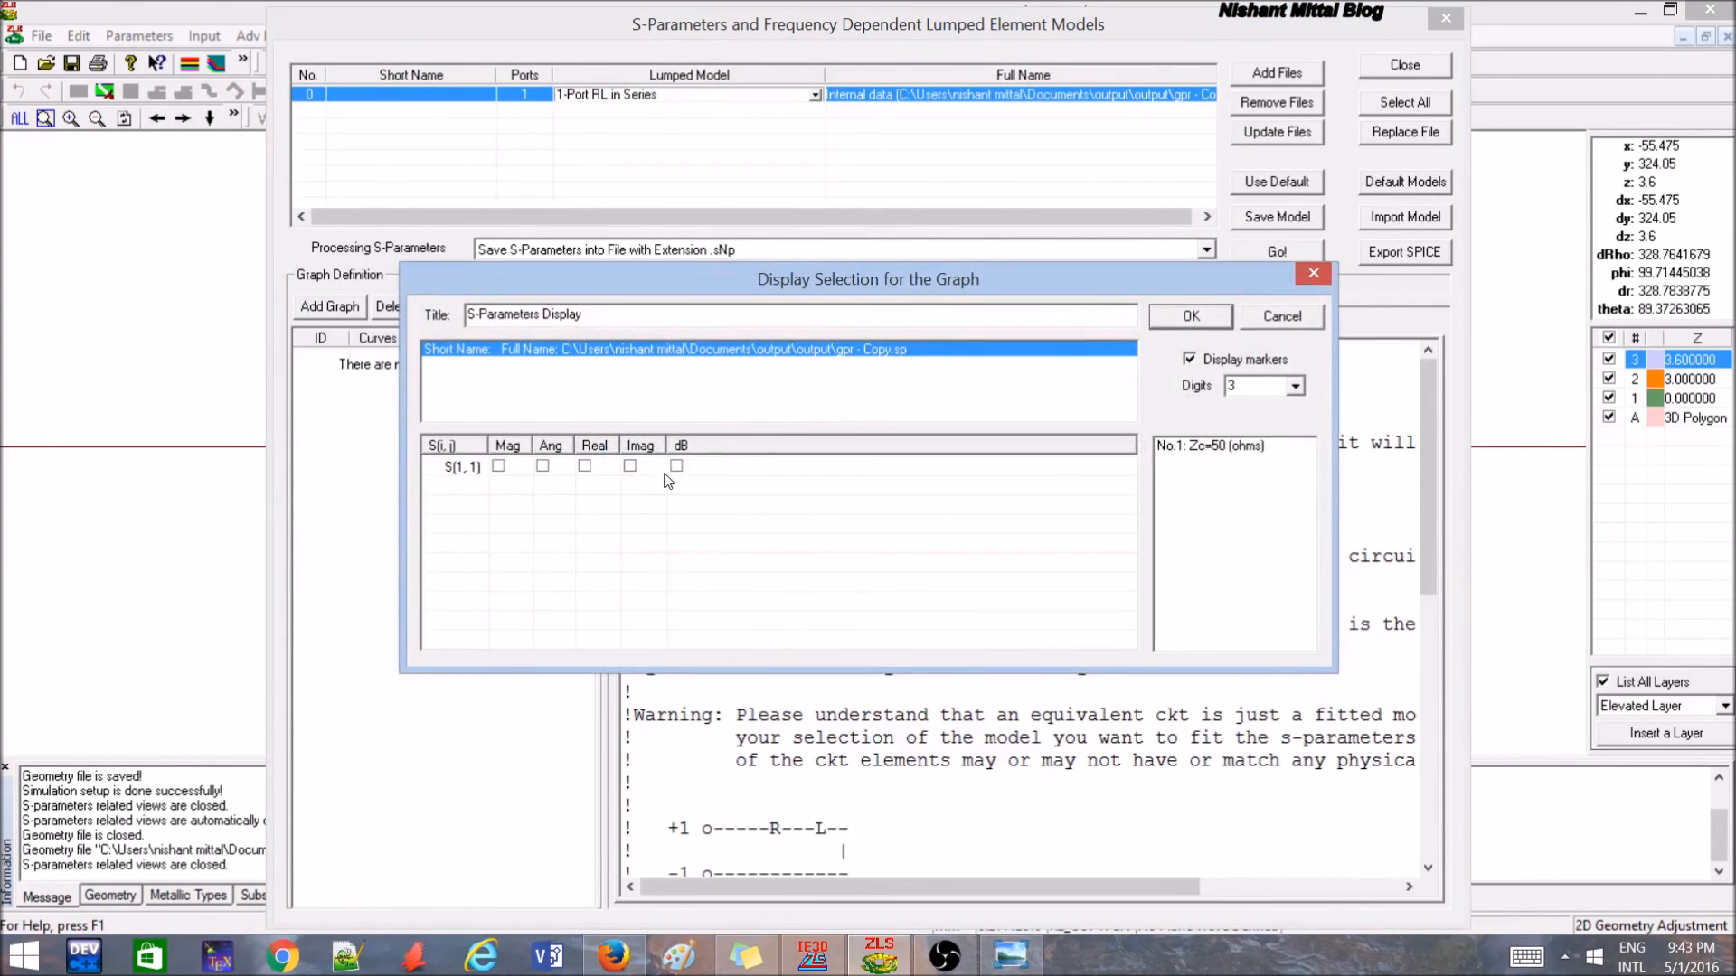
pyautogui.click(676, 467)
pyautogui.click(1177, 326)
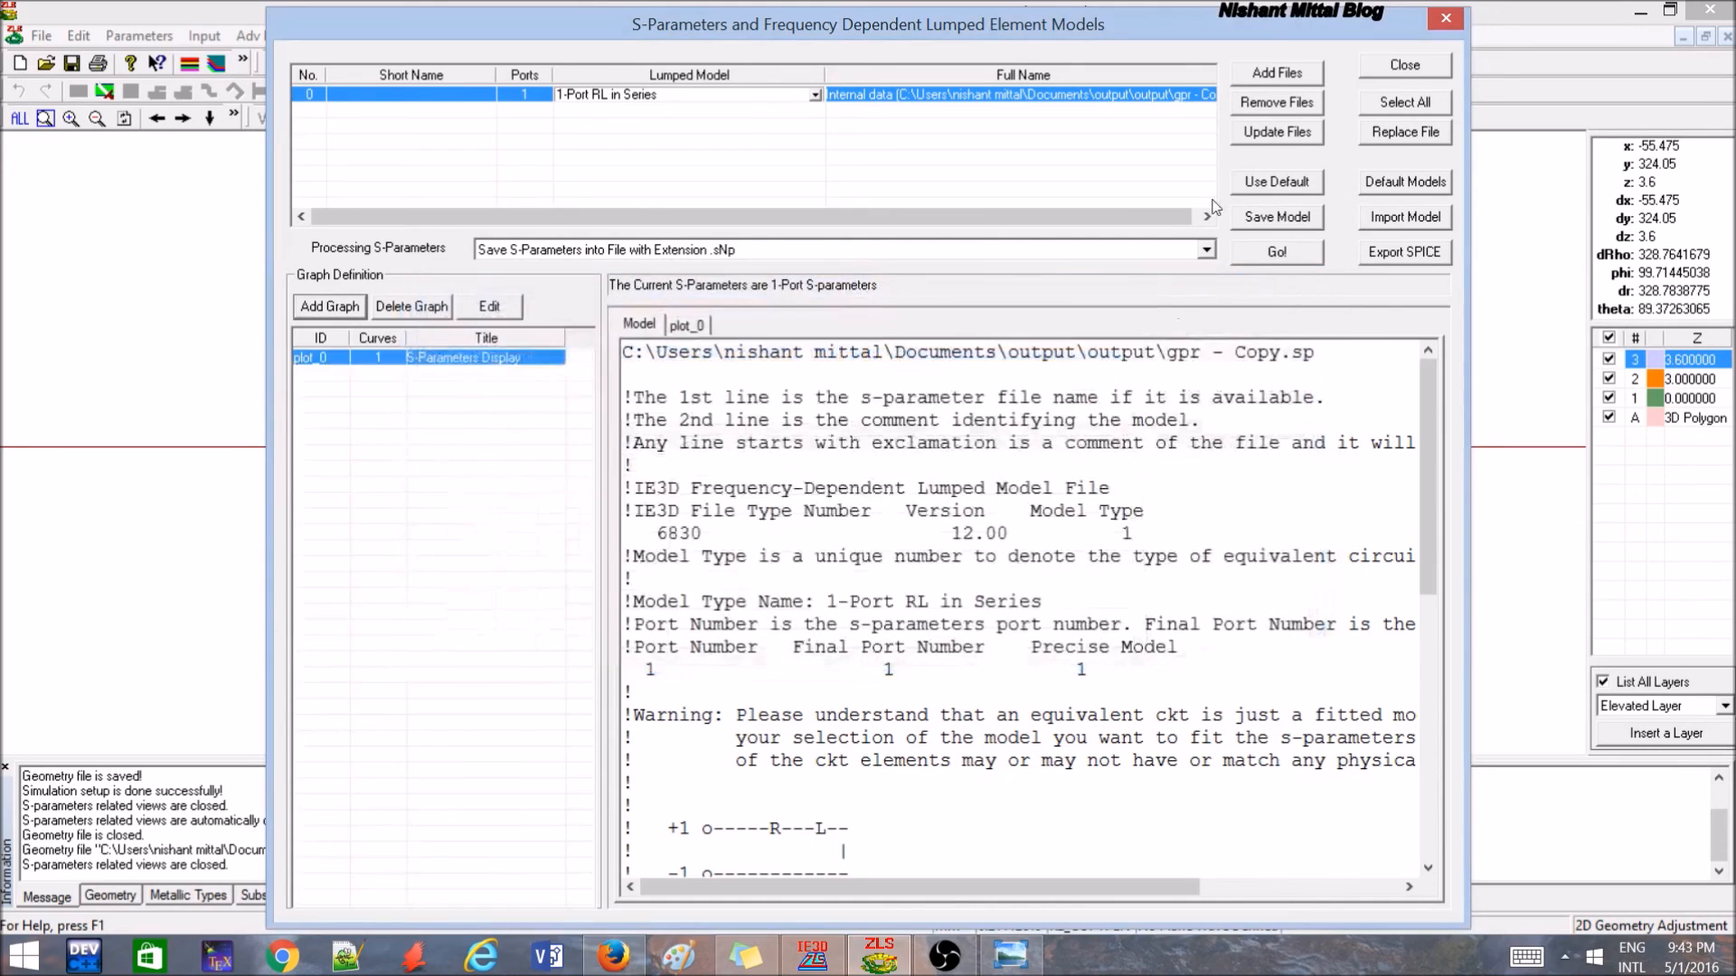
pyautogui.click(1370, 65)
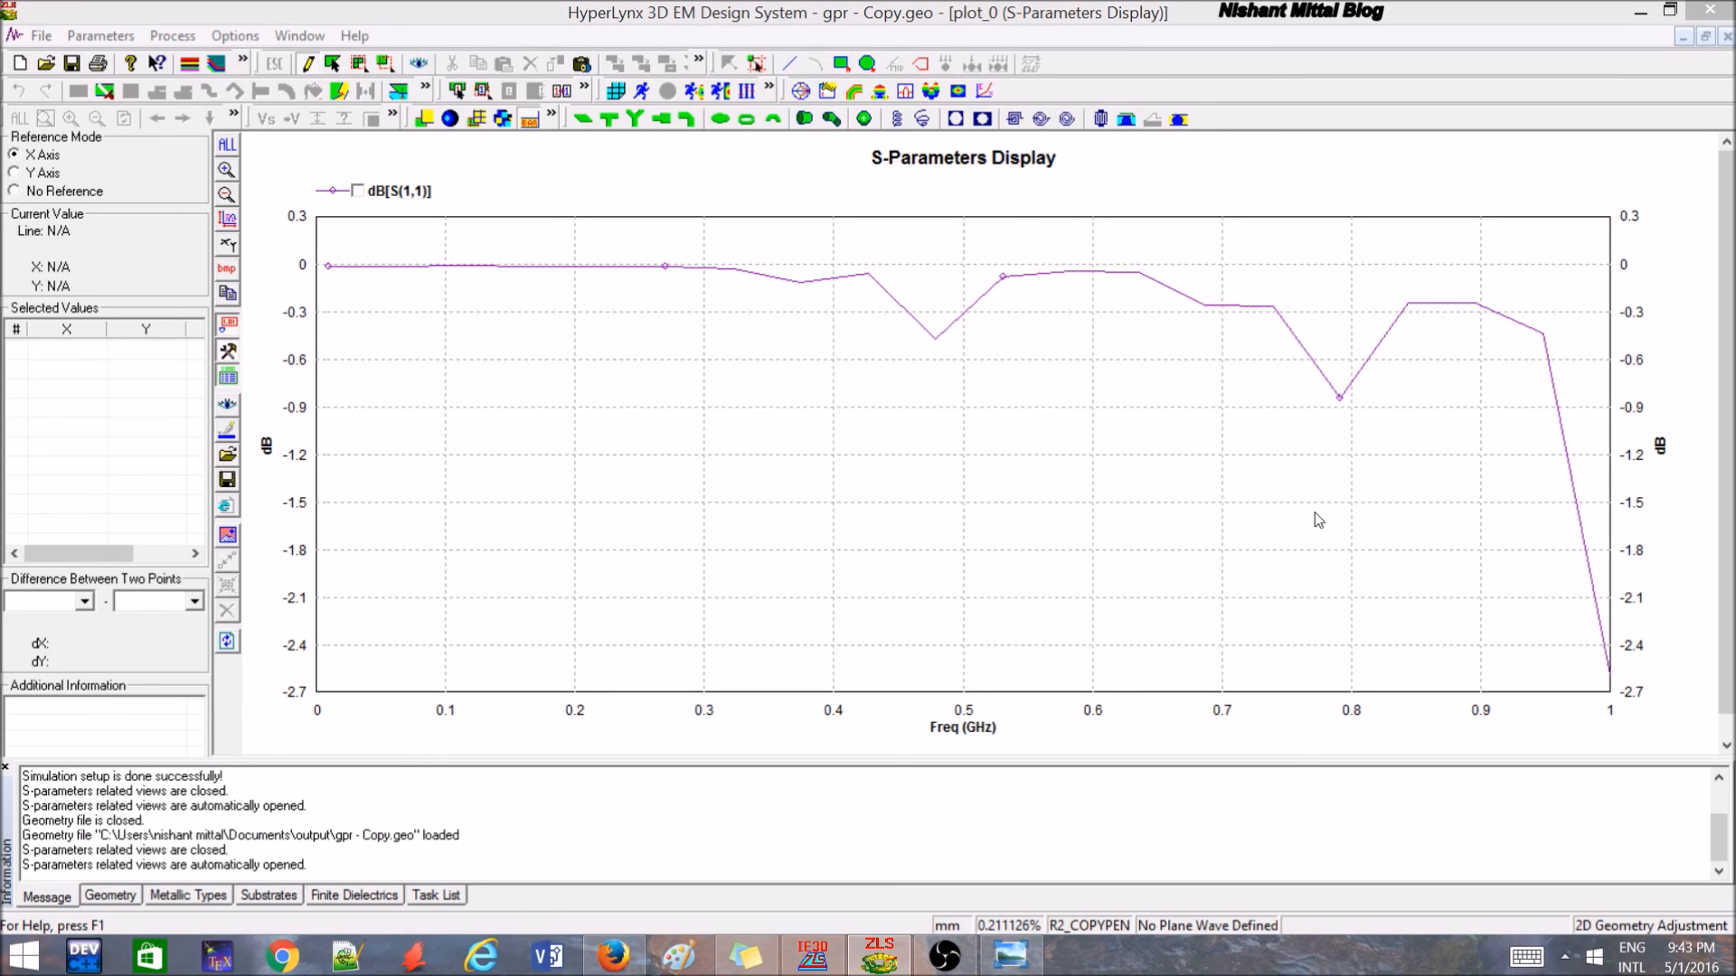
pyautogui.click(1726, 36)
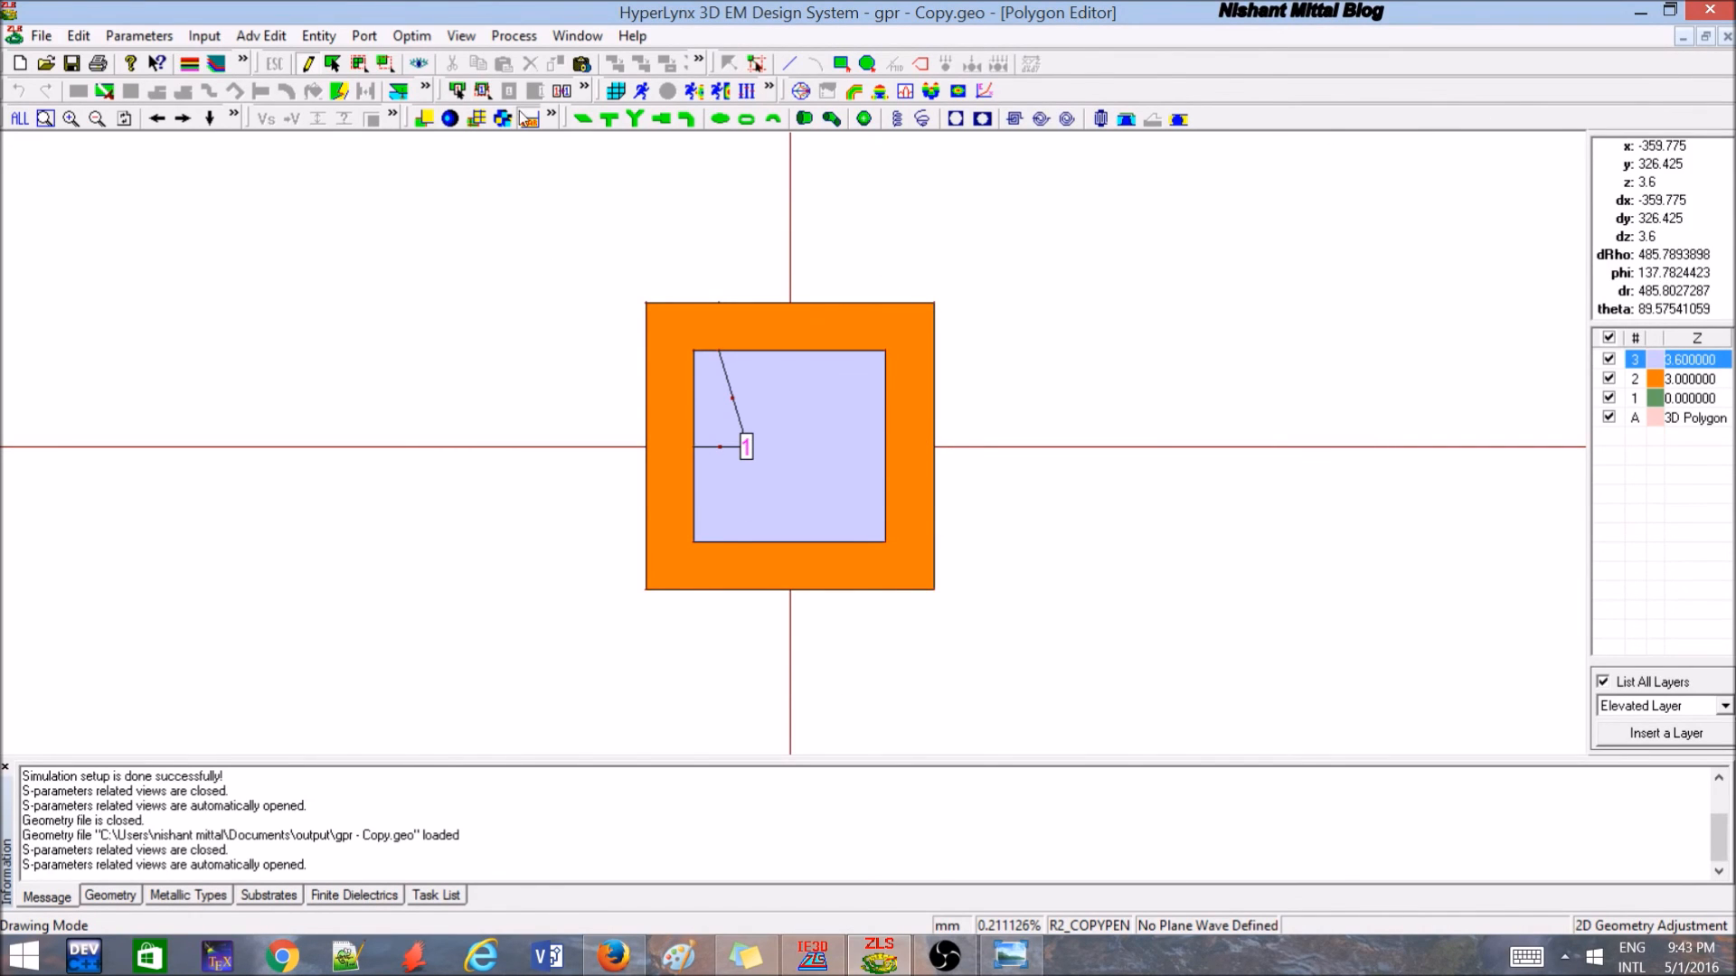
# Check the 3D pattern selection for available gpr - Copy pattern data, cancel it and close the geometry.
pyautogui.click(880, 93)
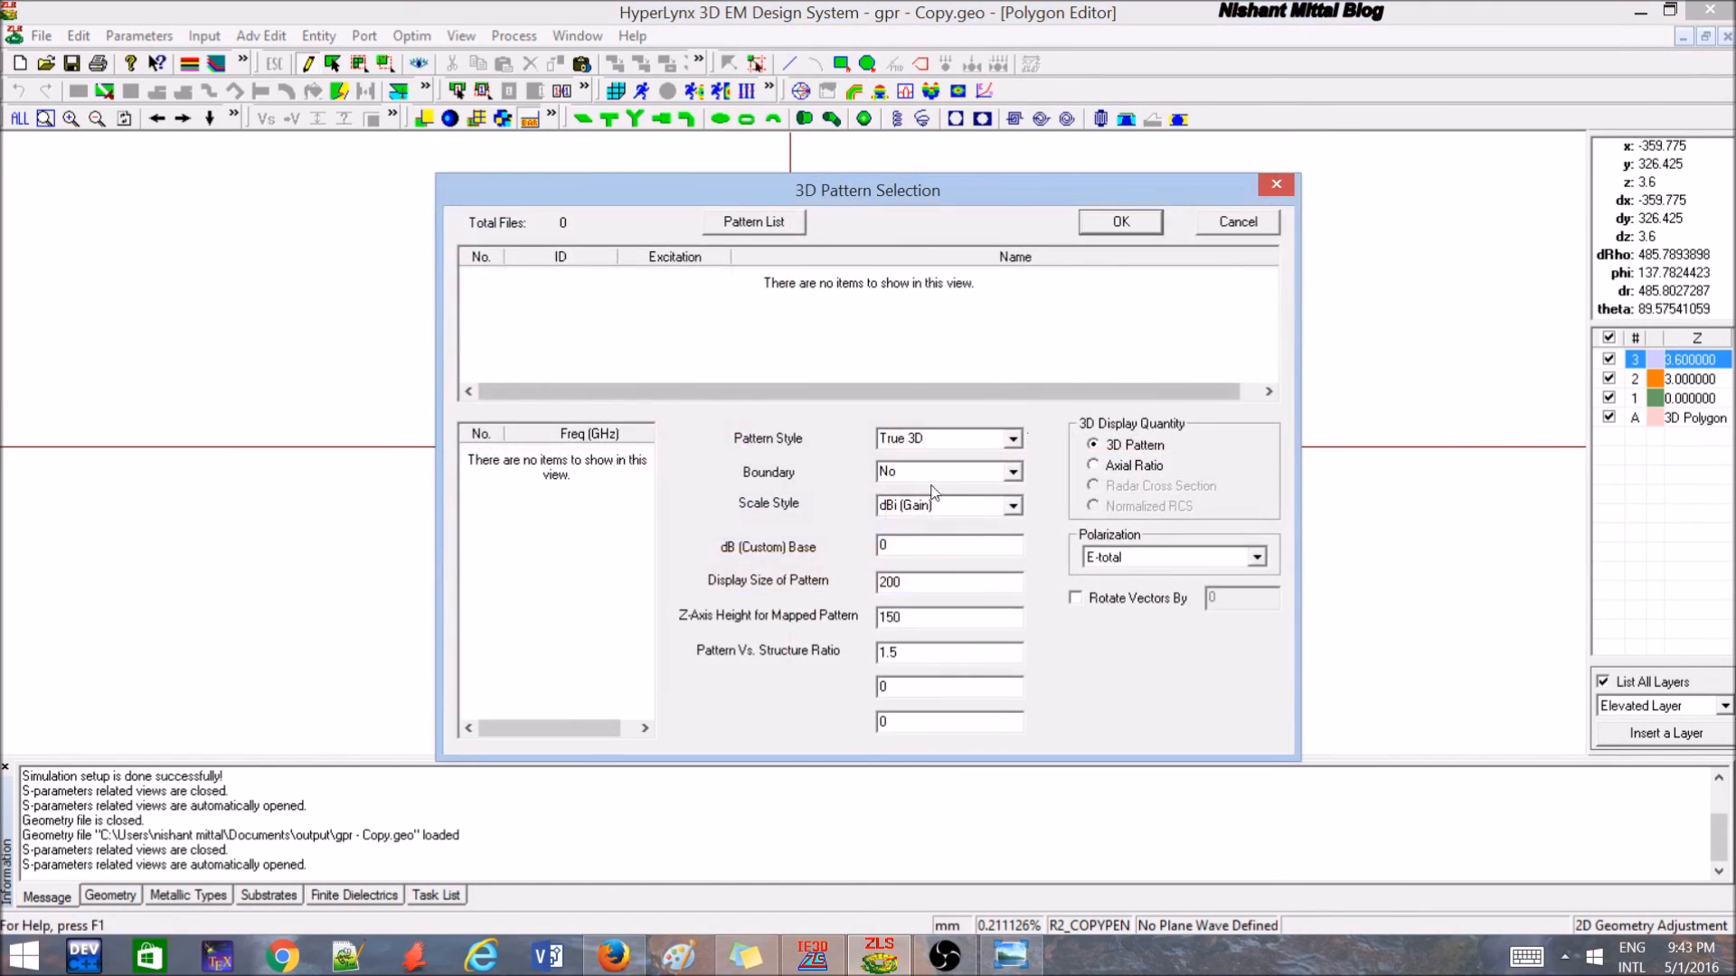
pyautogui.click(1238, 222)
pyautogui.click(1727, 37)
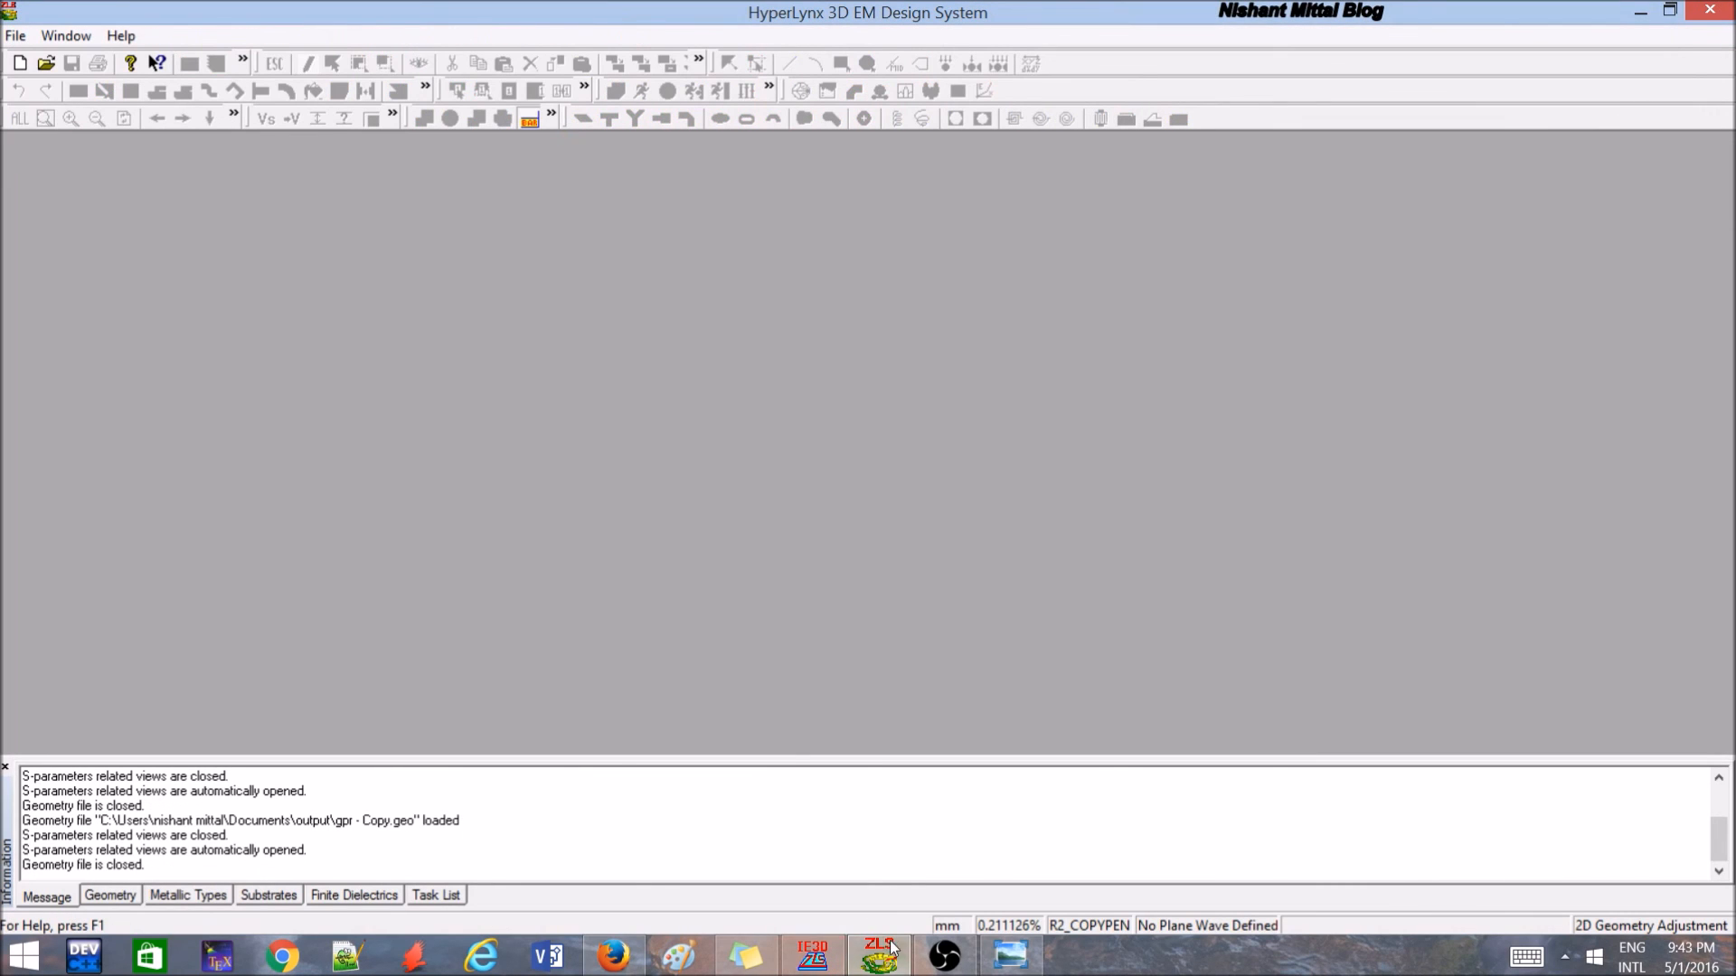
# Reopen the tut2.geo geometry and maximize its Polygon Editor.
pyautogui.click(15, 35)
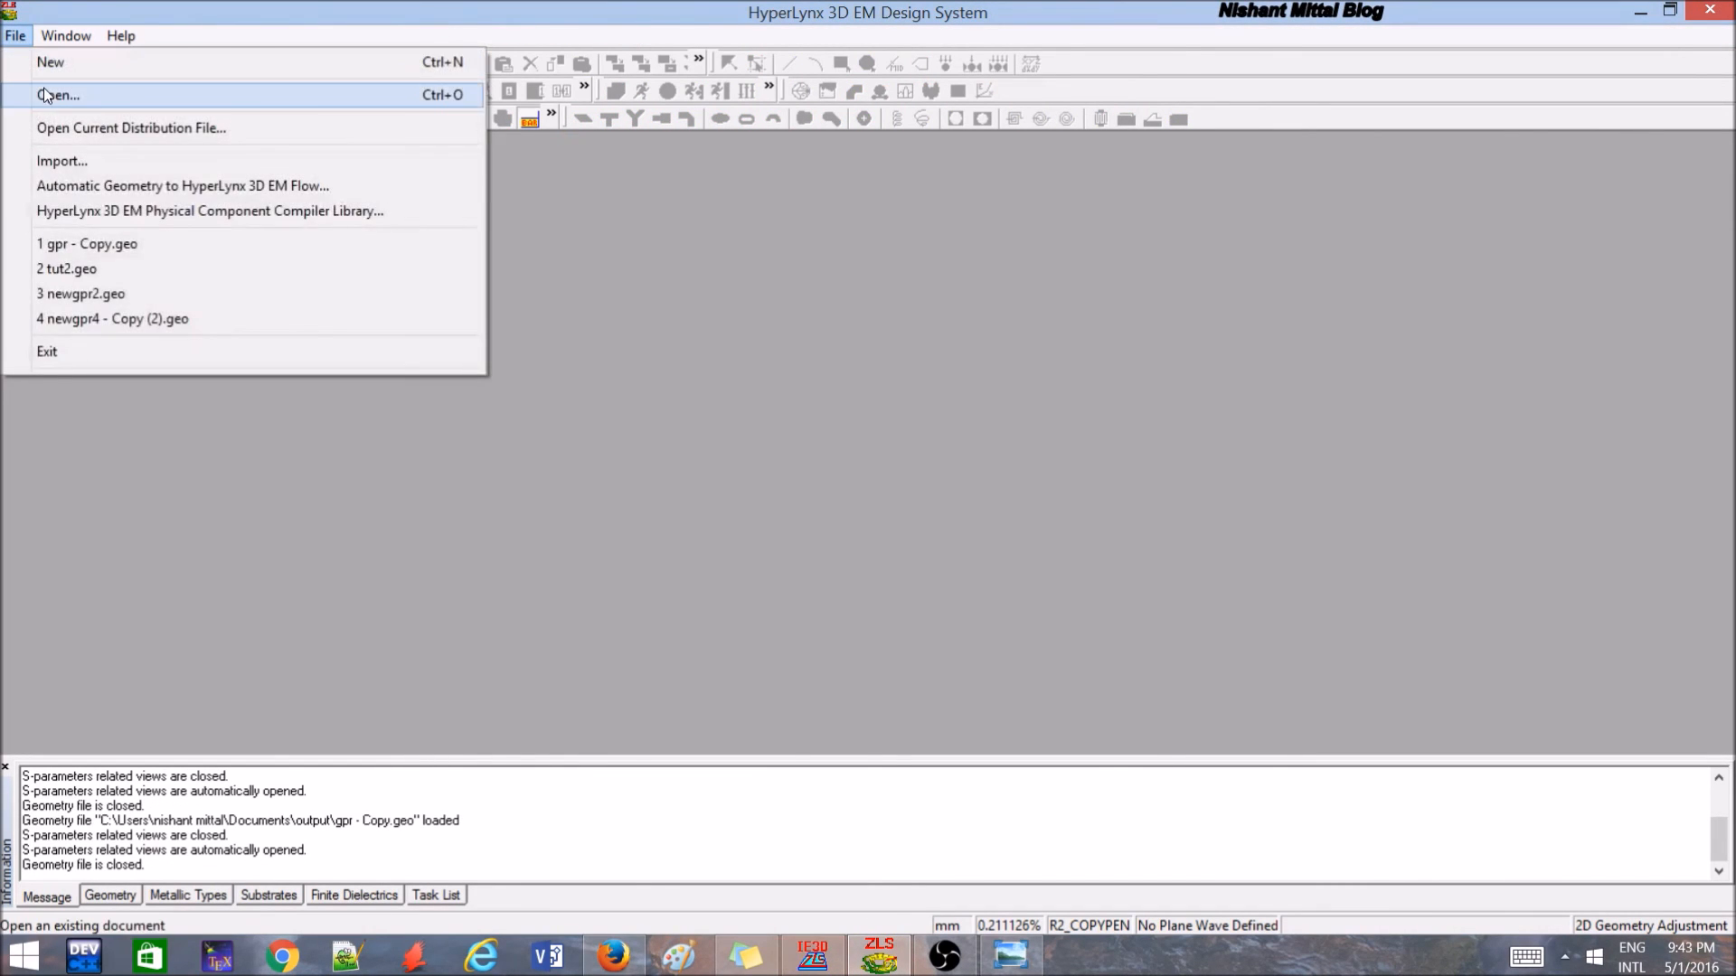
pyautogui.click(45, 93)
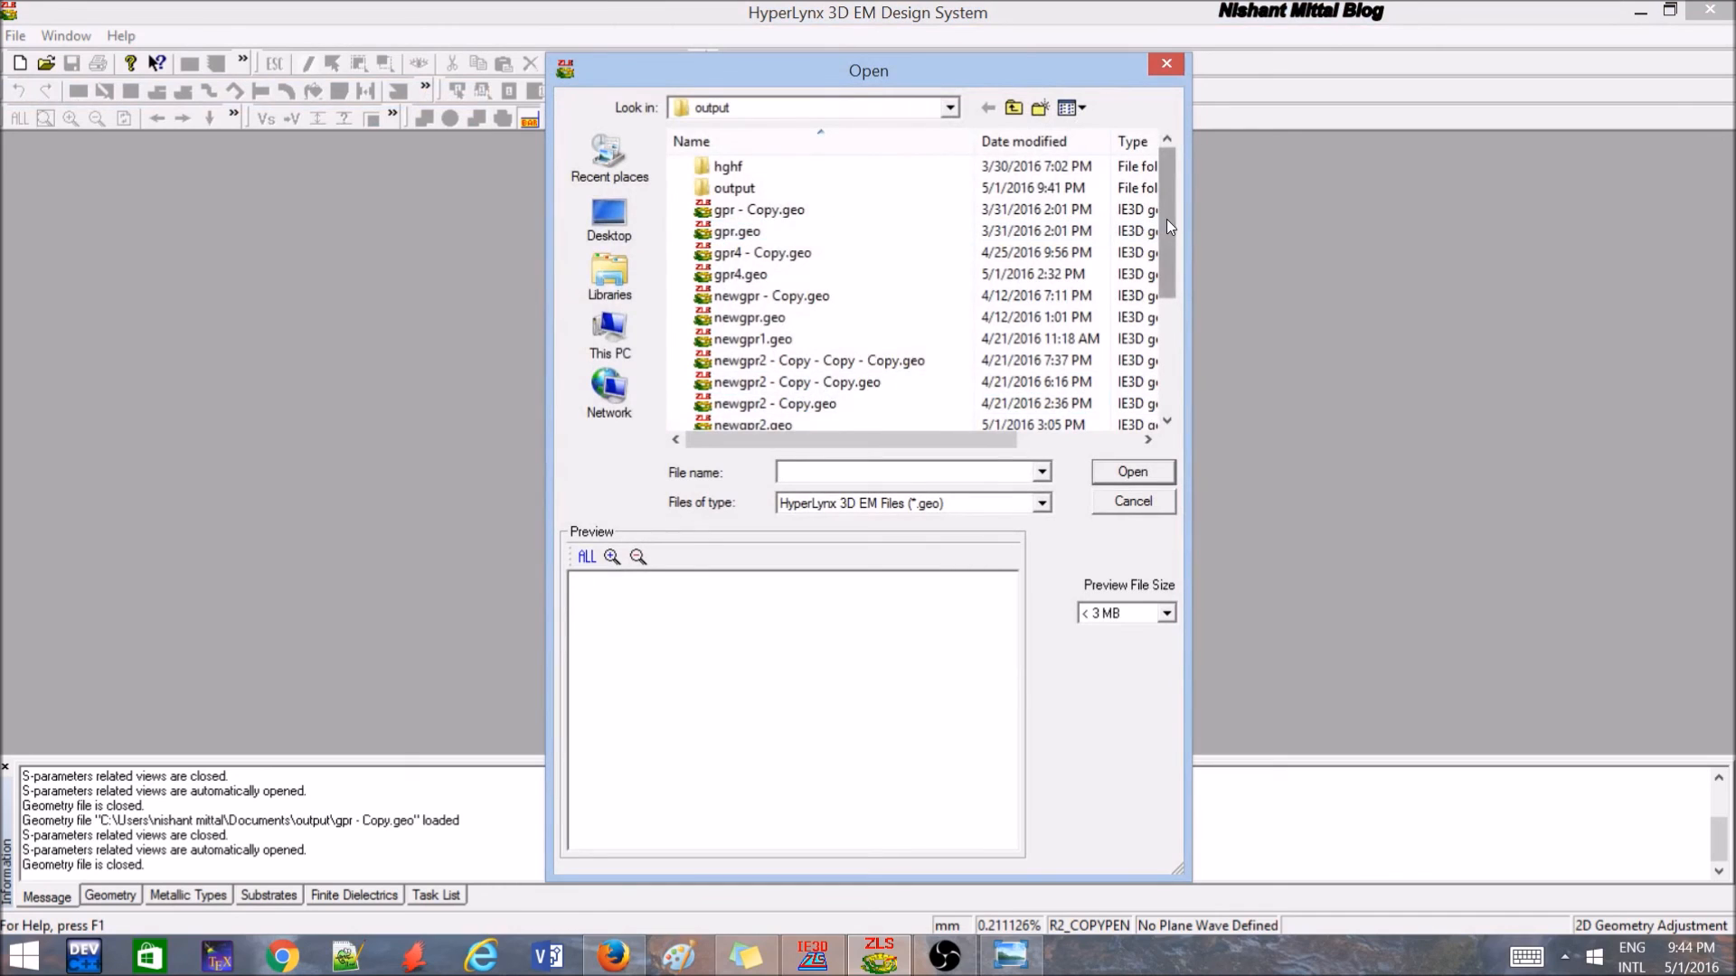
pyautogui.moveTo(1165, 219); pyautogui.dragTo(1185, 363)
pyautogui.doubleClick(816, 401)
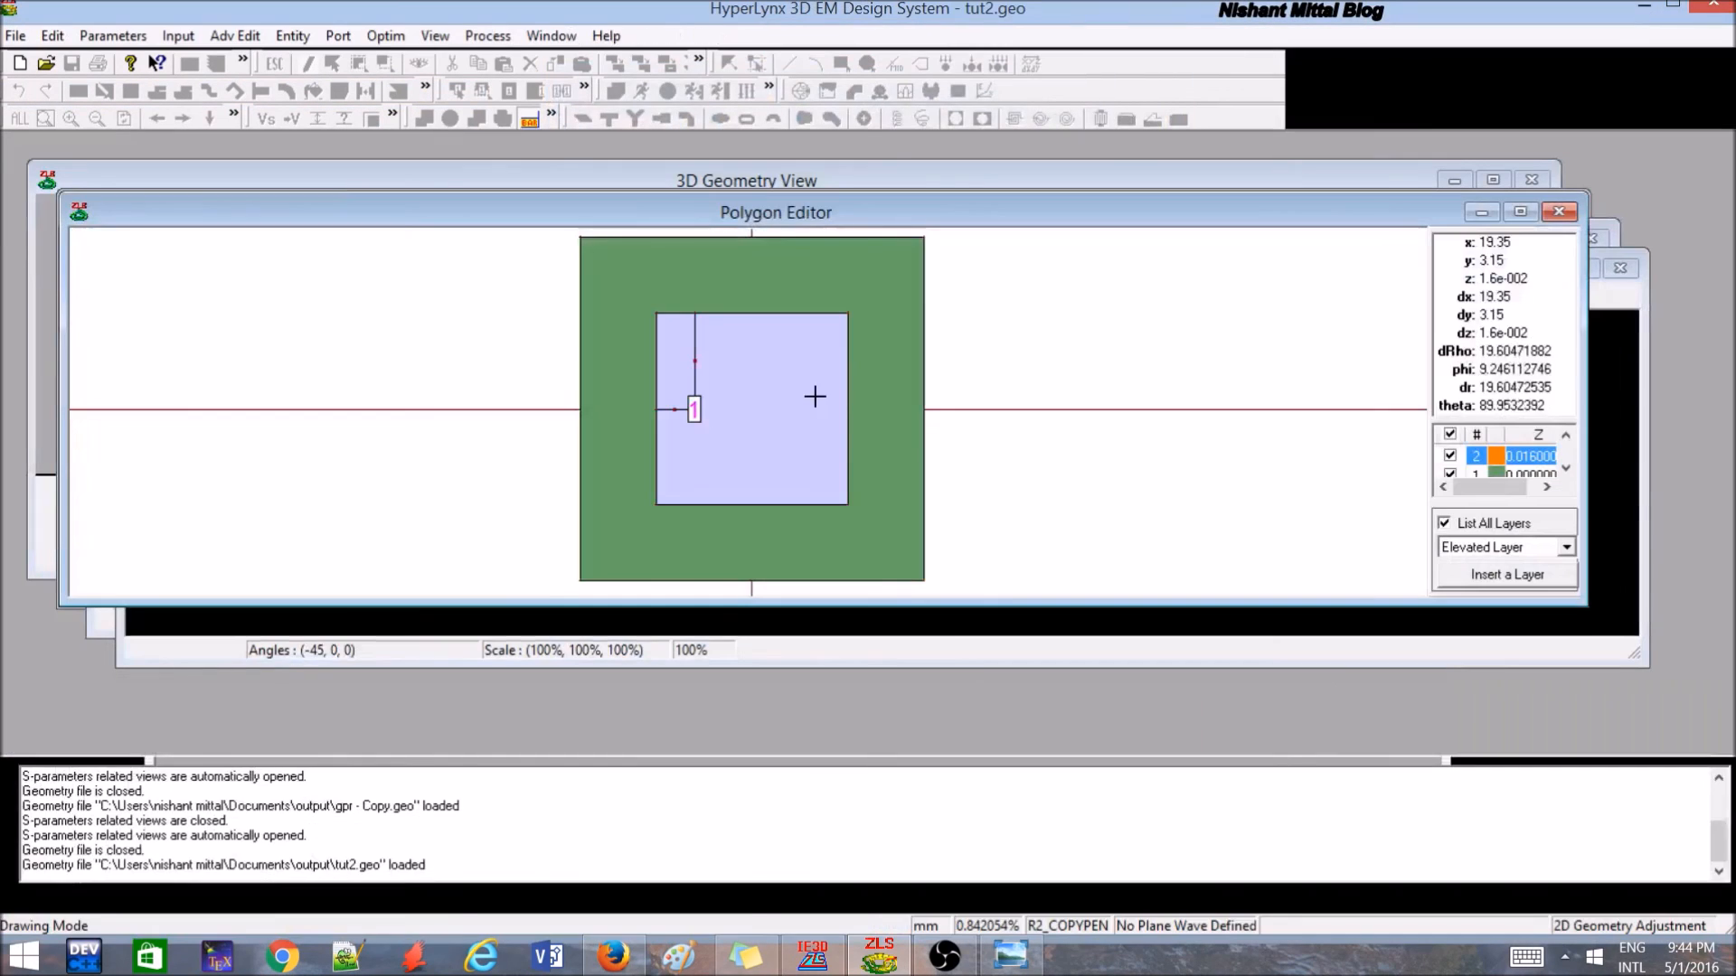
pyautogui.click(1518, 213)
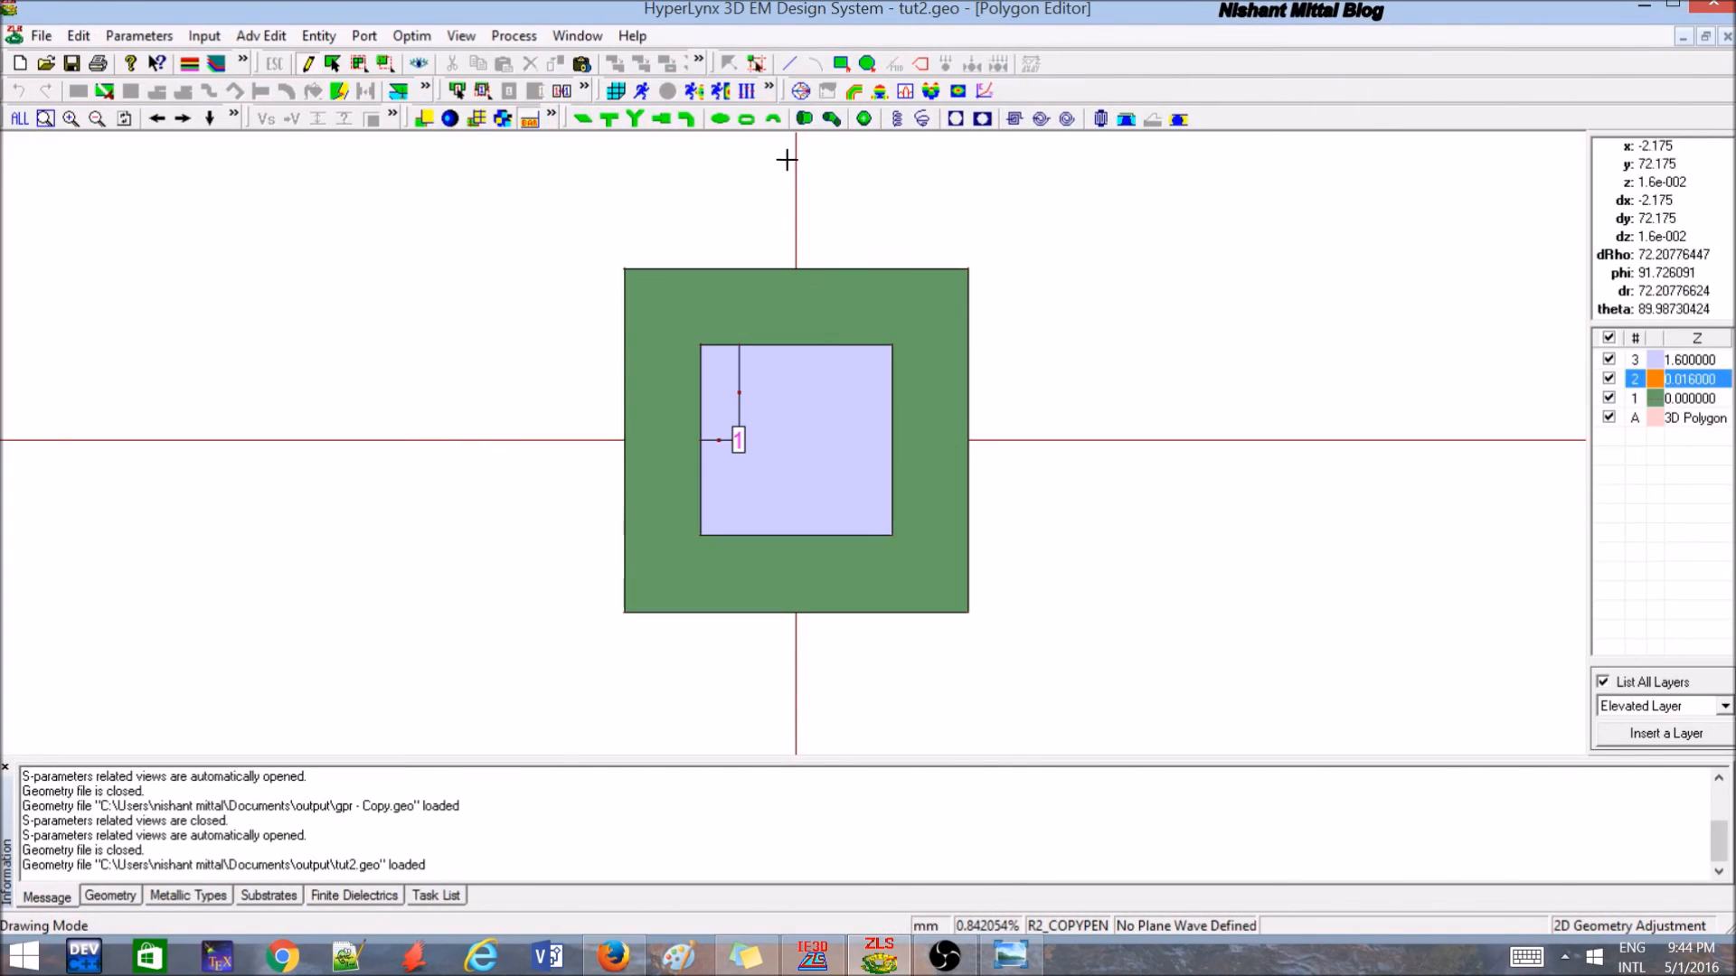
# Display the True 3D radiation pattern of tut2 in dBi gain with E-total polarization, inspect it from another angle and close it.
pyautogui.click(882, 90)
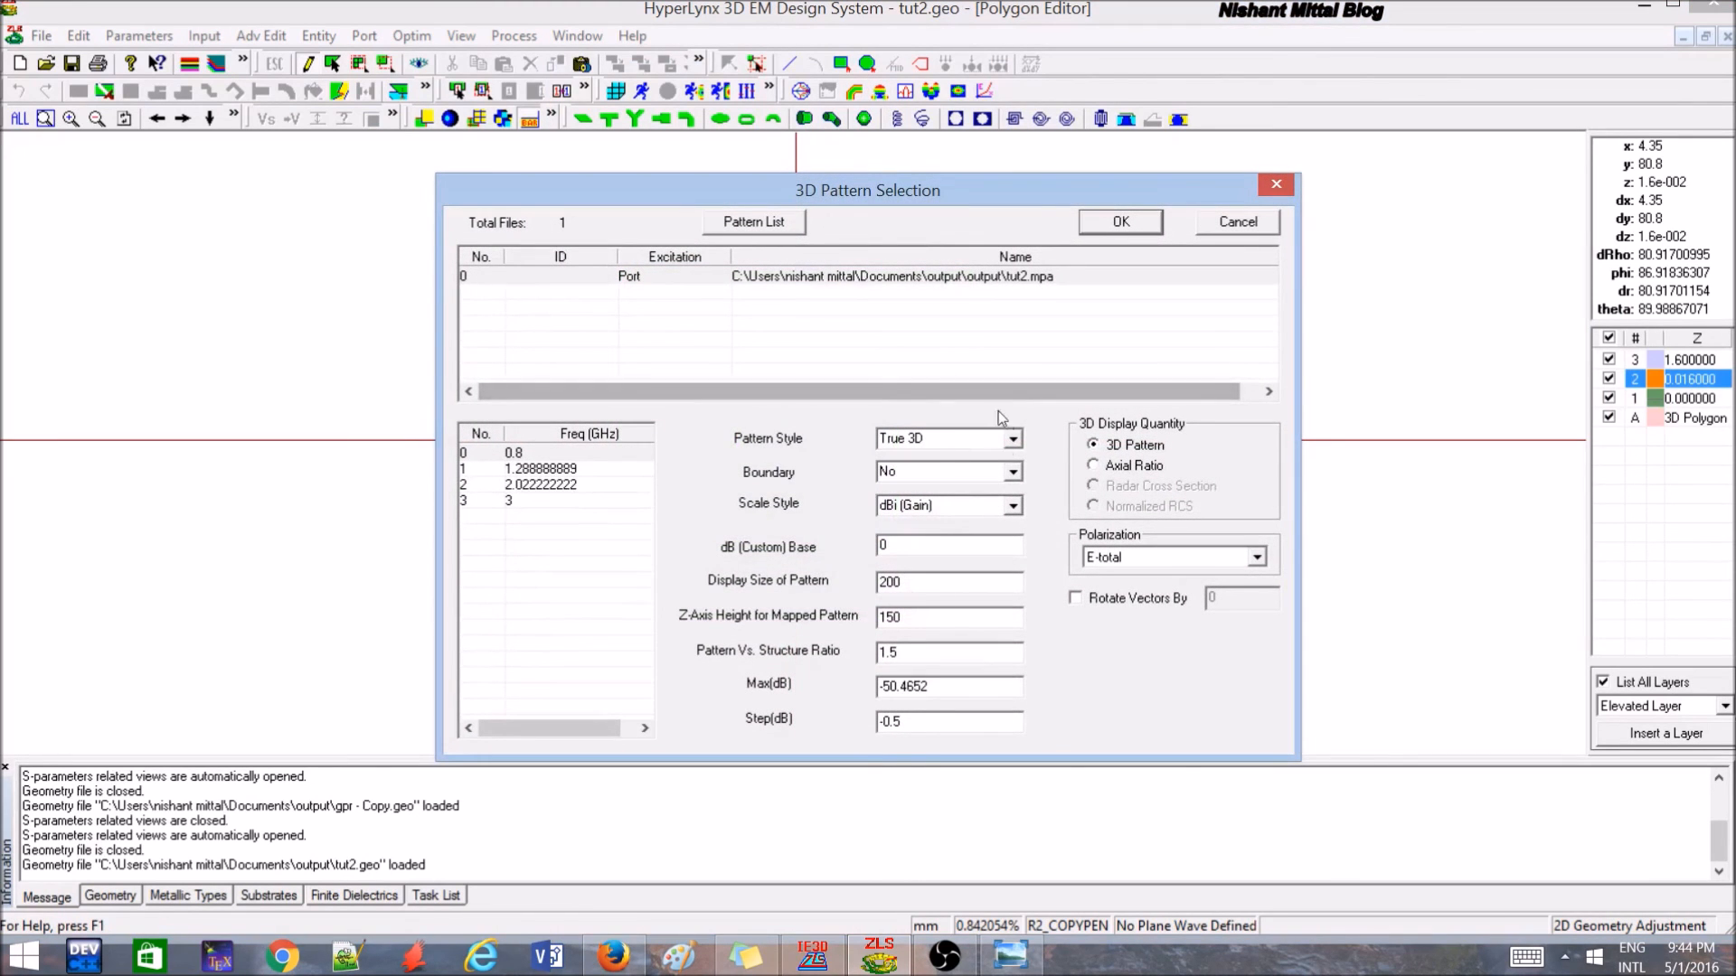
pyautogui.click(1081, 230)
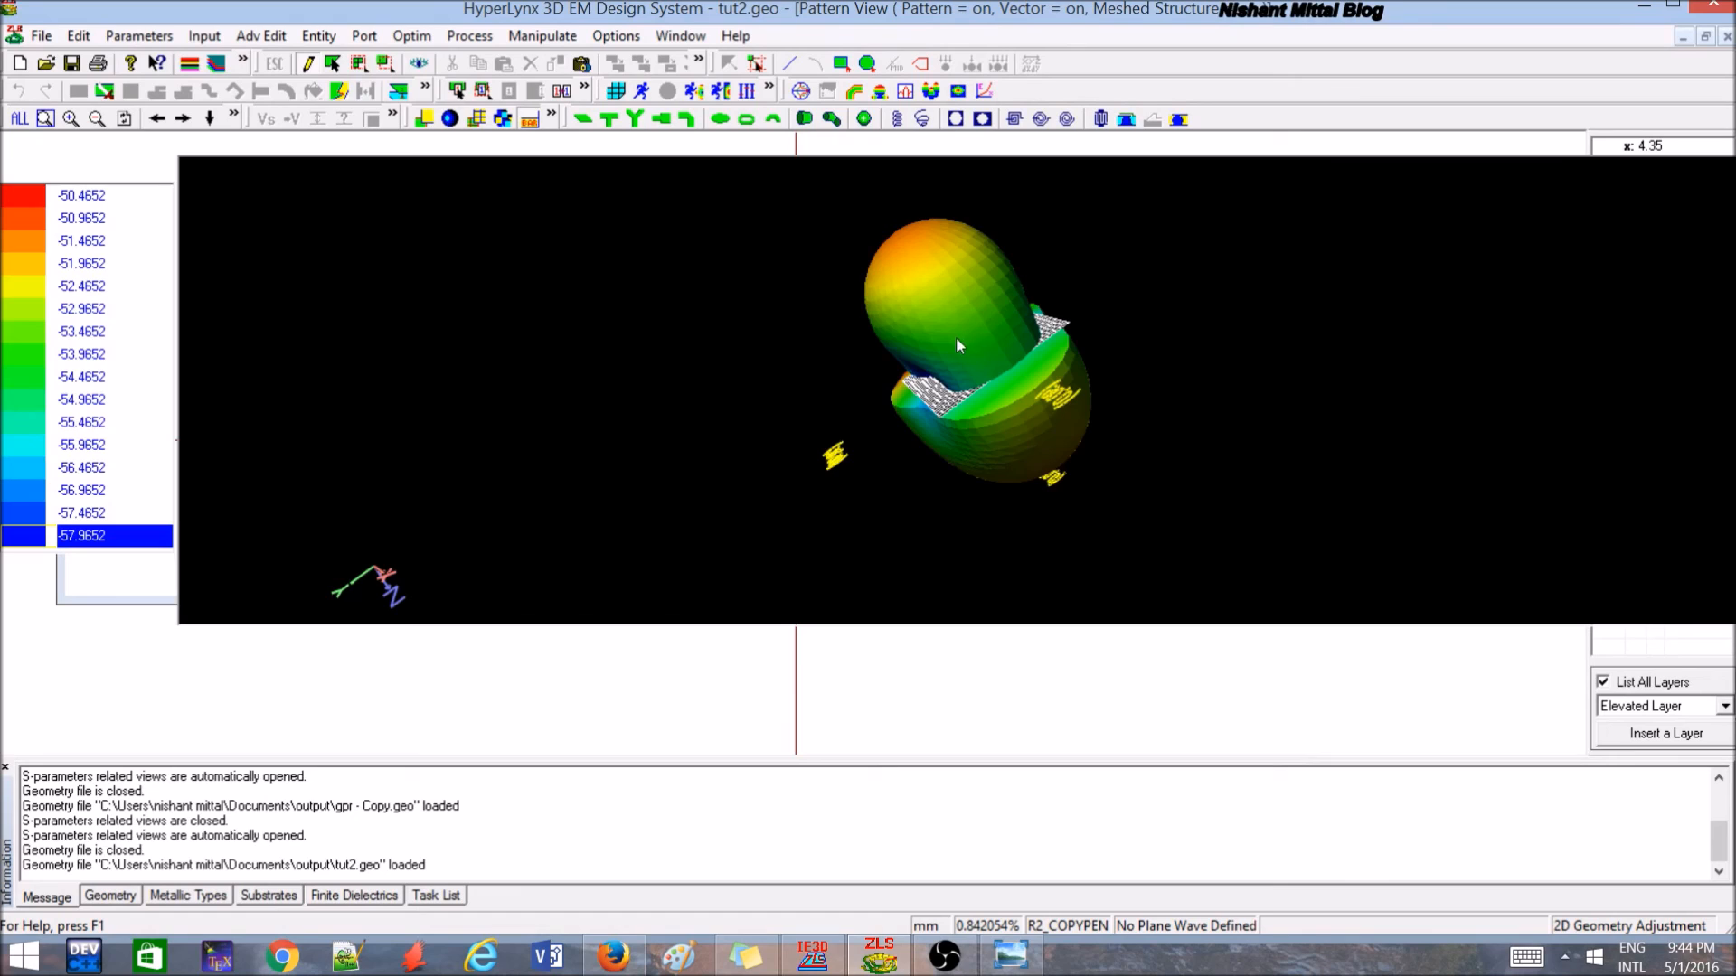
pyautogui.moveTo(982, 325); pyautogui.dragTo(1020, 304)
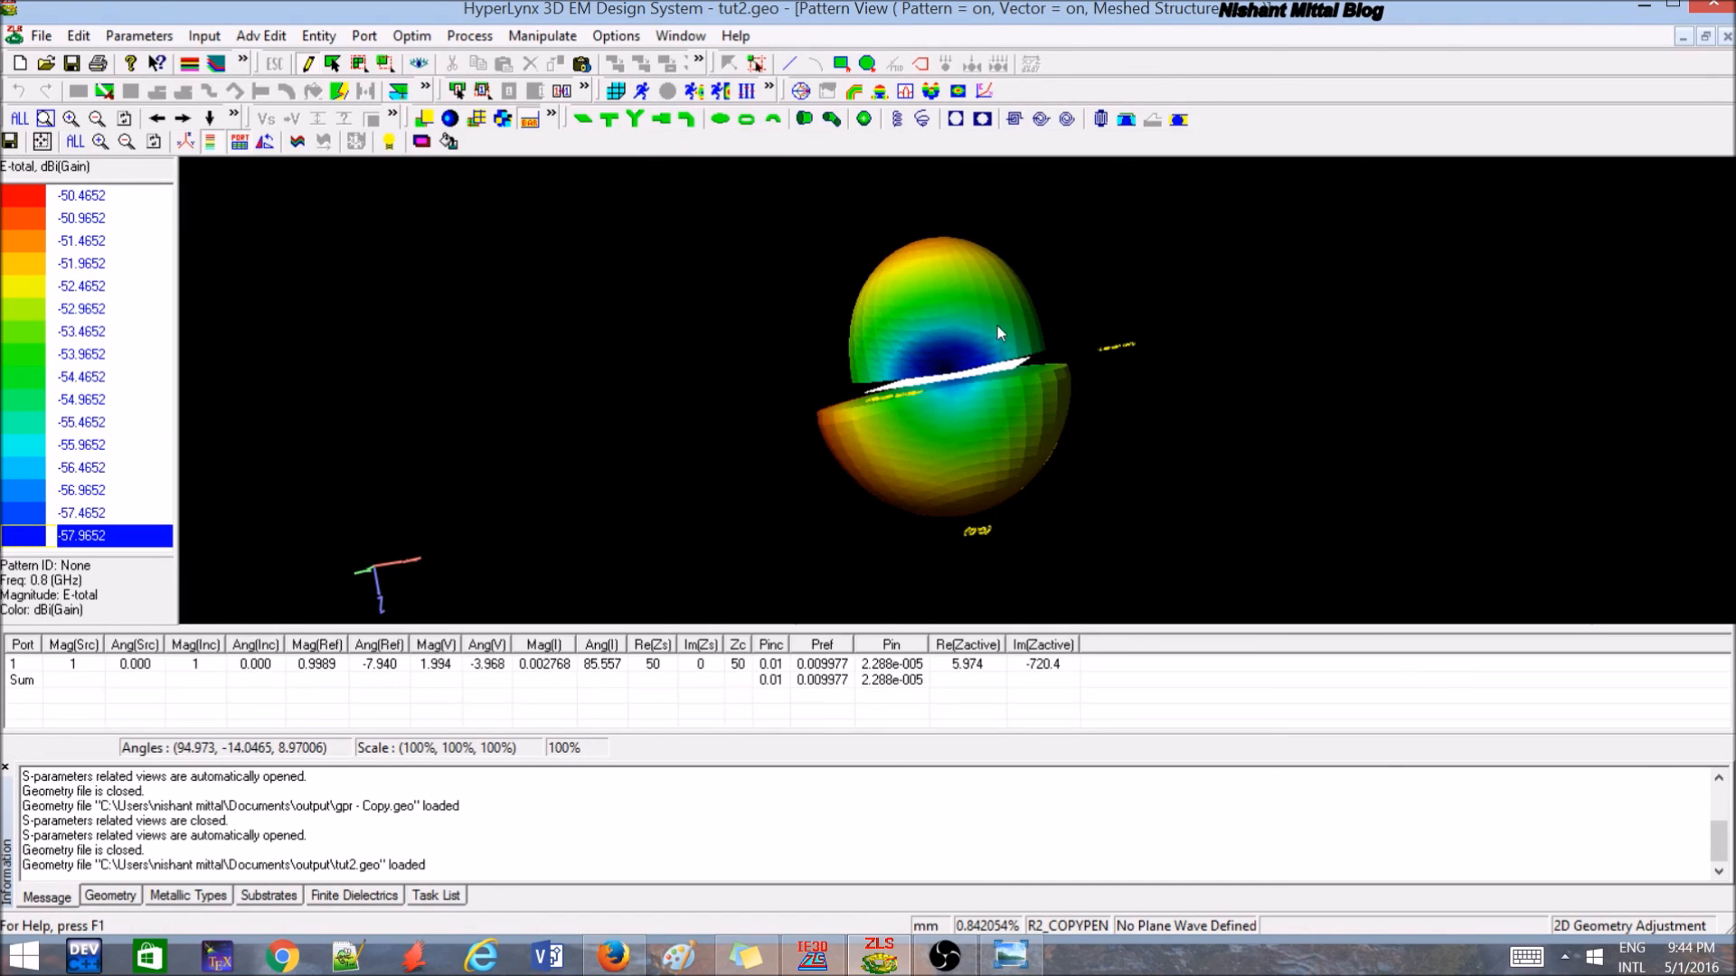
pyautogui.click(1727, 34)
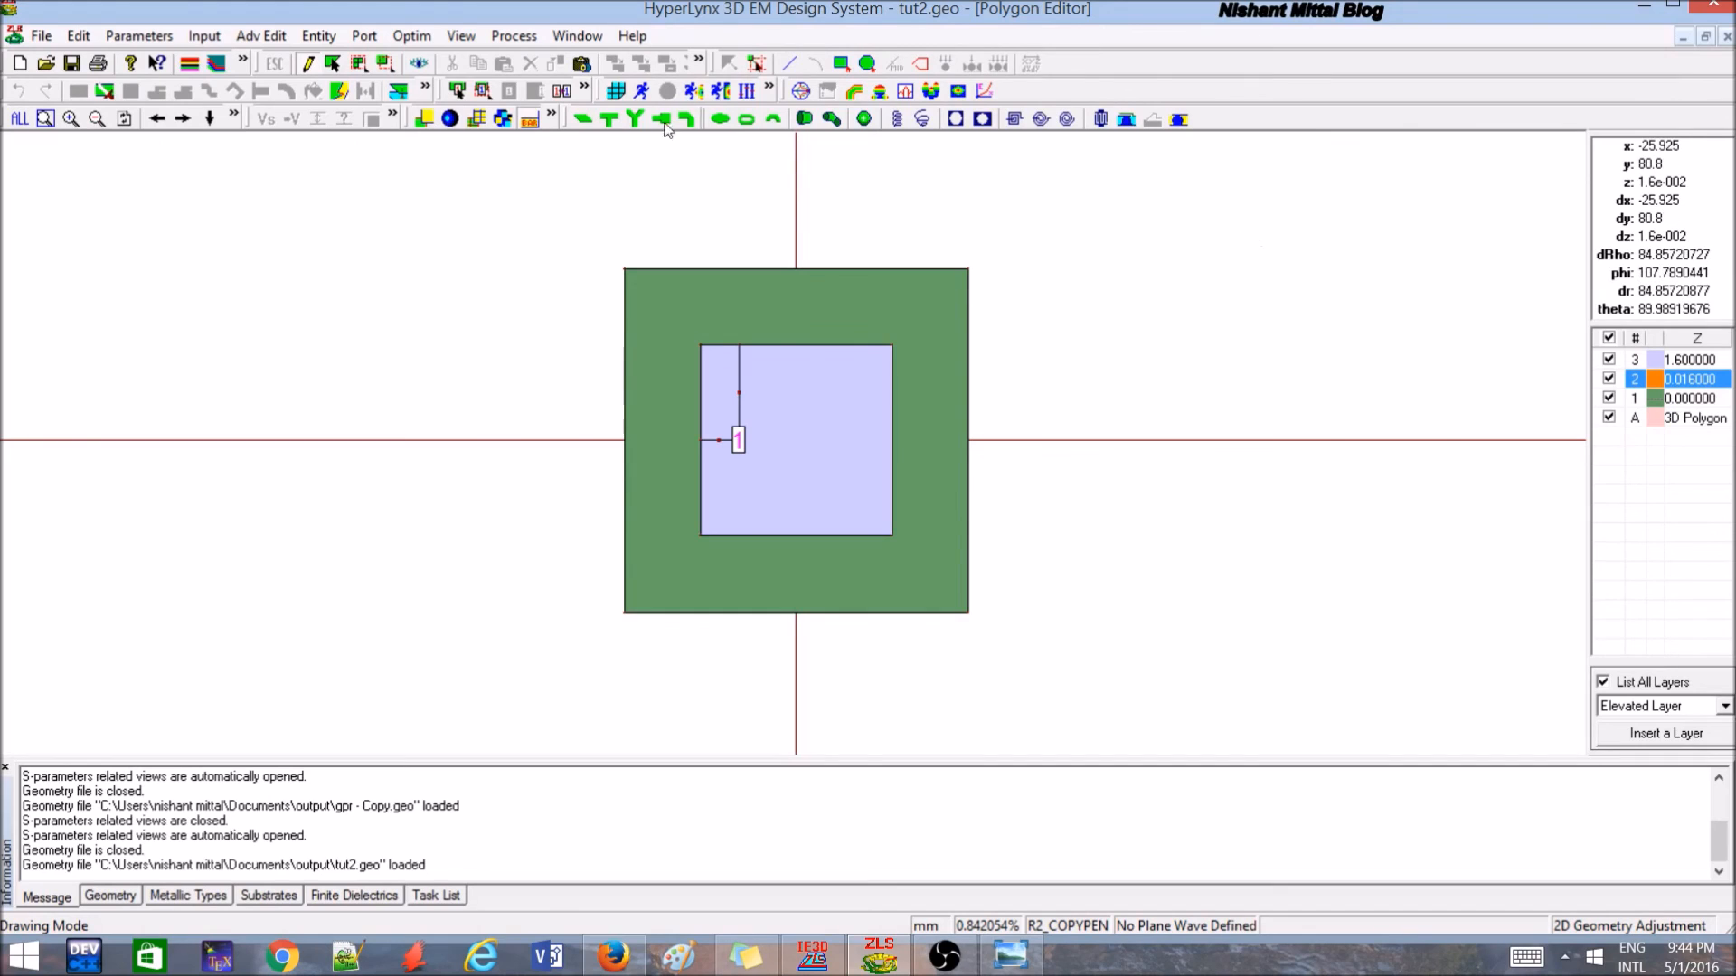
# Reopen the tut2 3D radiation pattern, review the available radiation and frequency display types, and close the pattern view.
pyautogui.click(513, 36)
pyautogui.moveTo(632, 36)
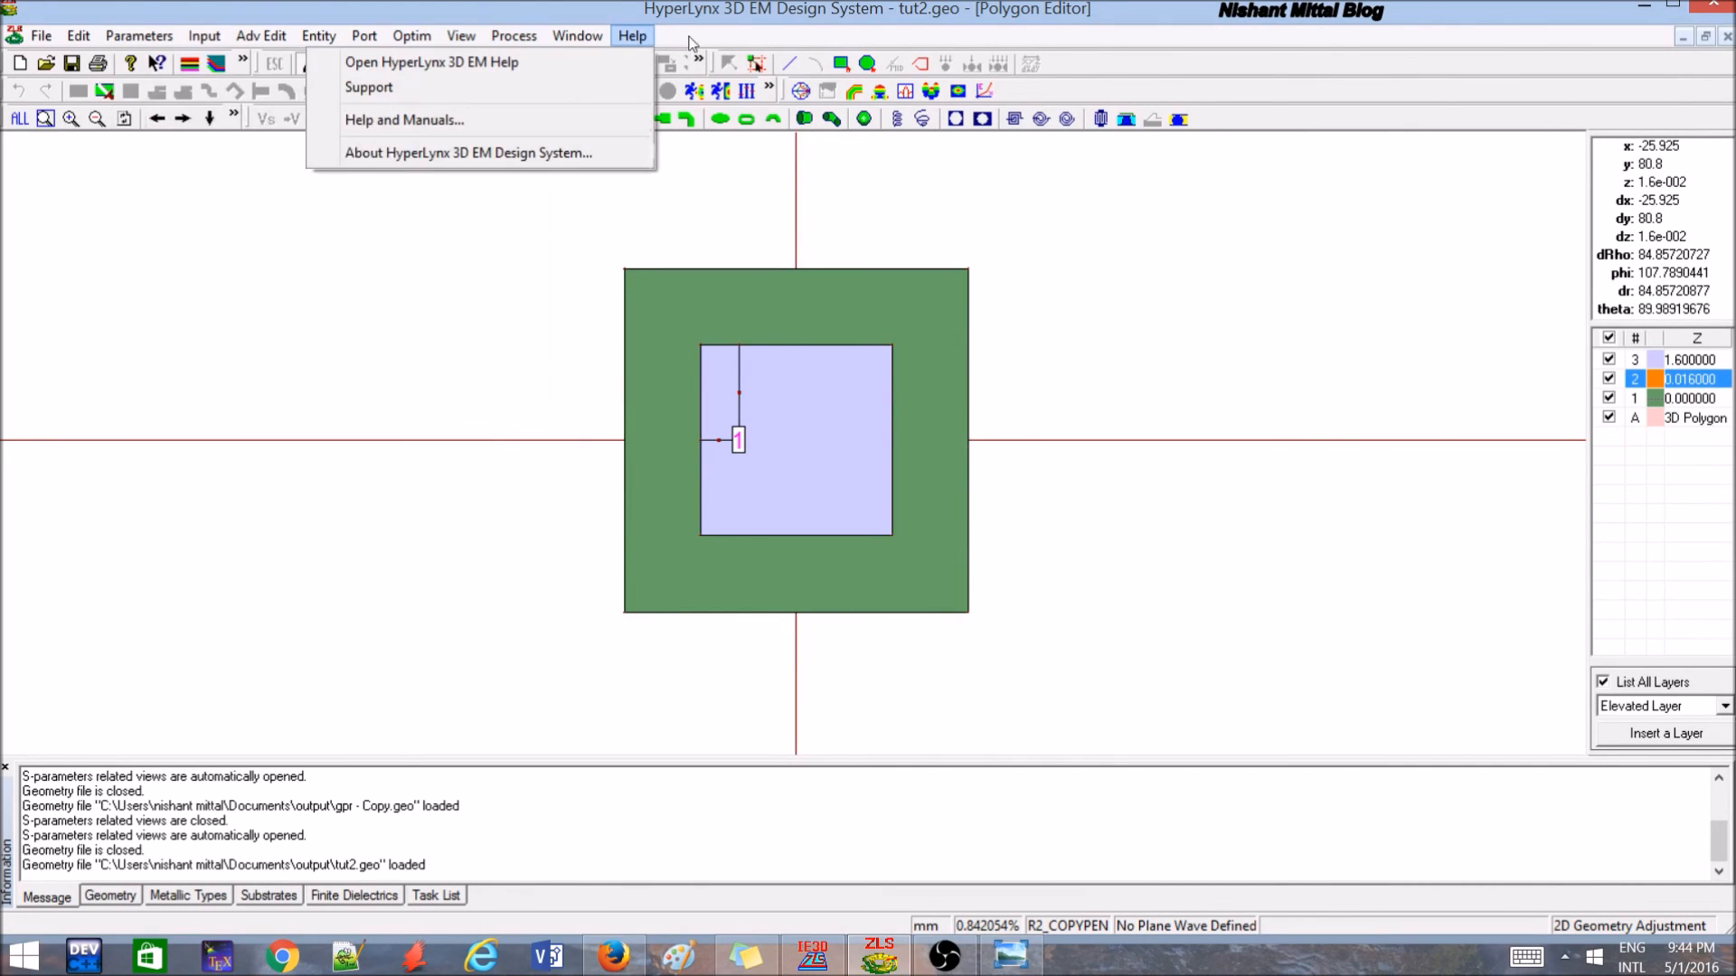
pyautogui.click(874, 95)
pyautogui.press('Return')
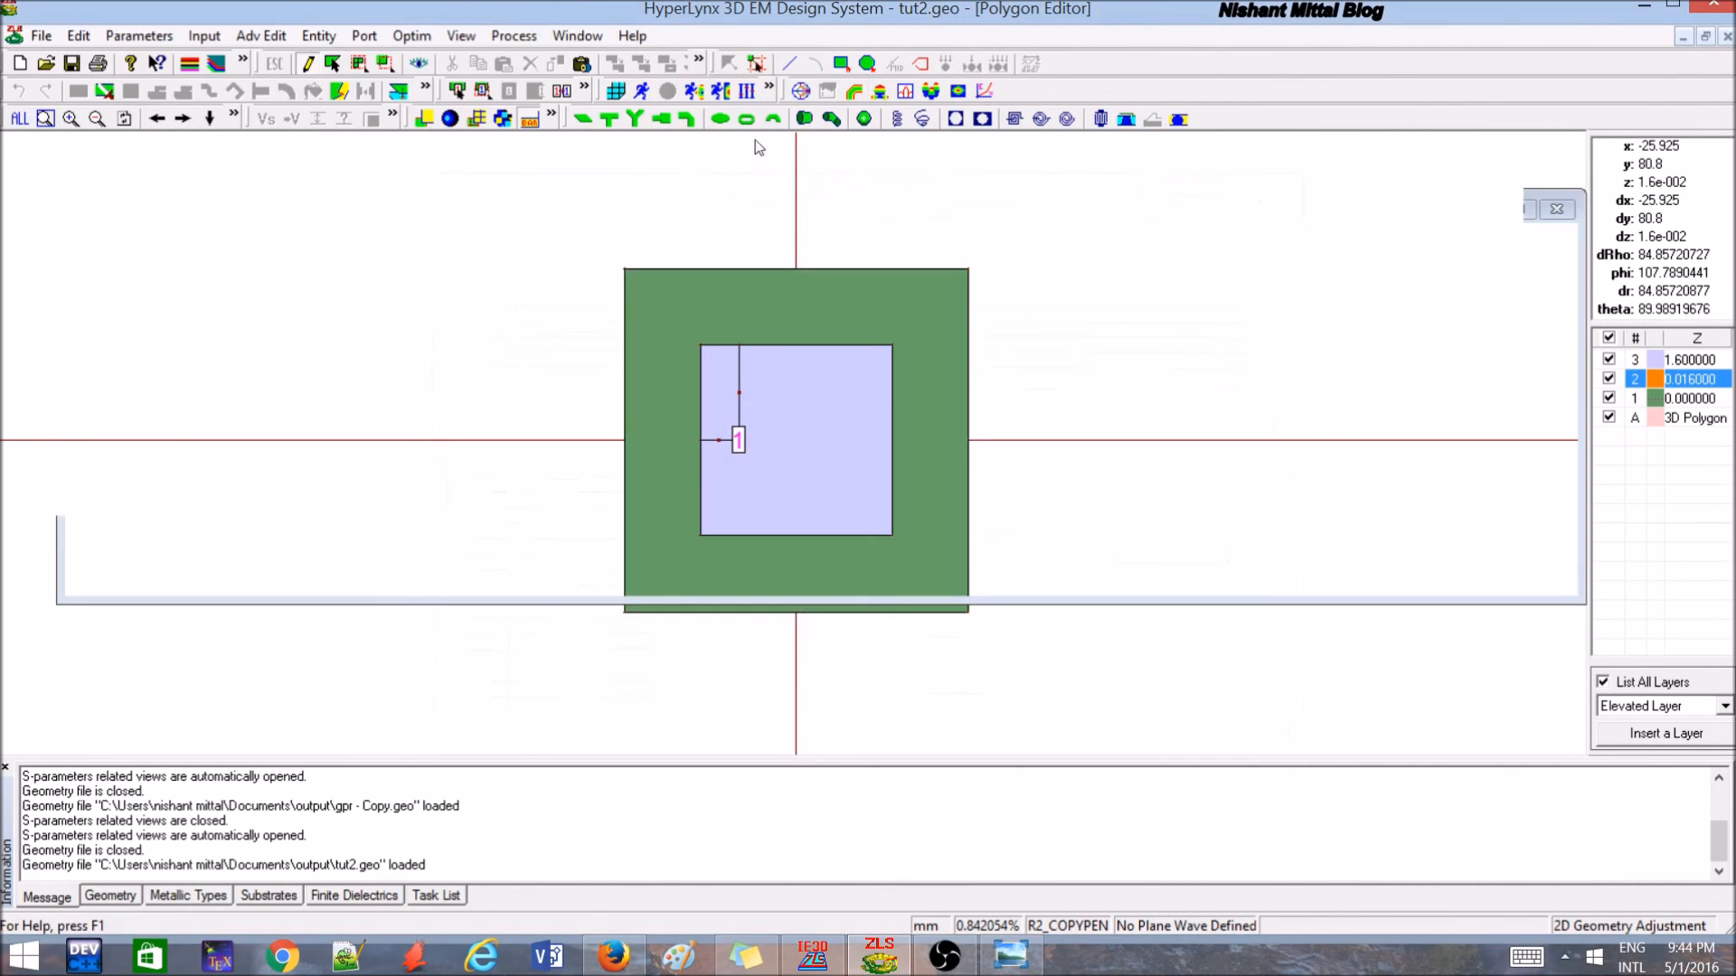
pyautogui.click(667, 41)
pyautogui.click(630, 41)
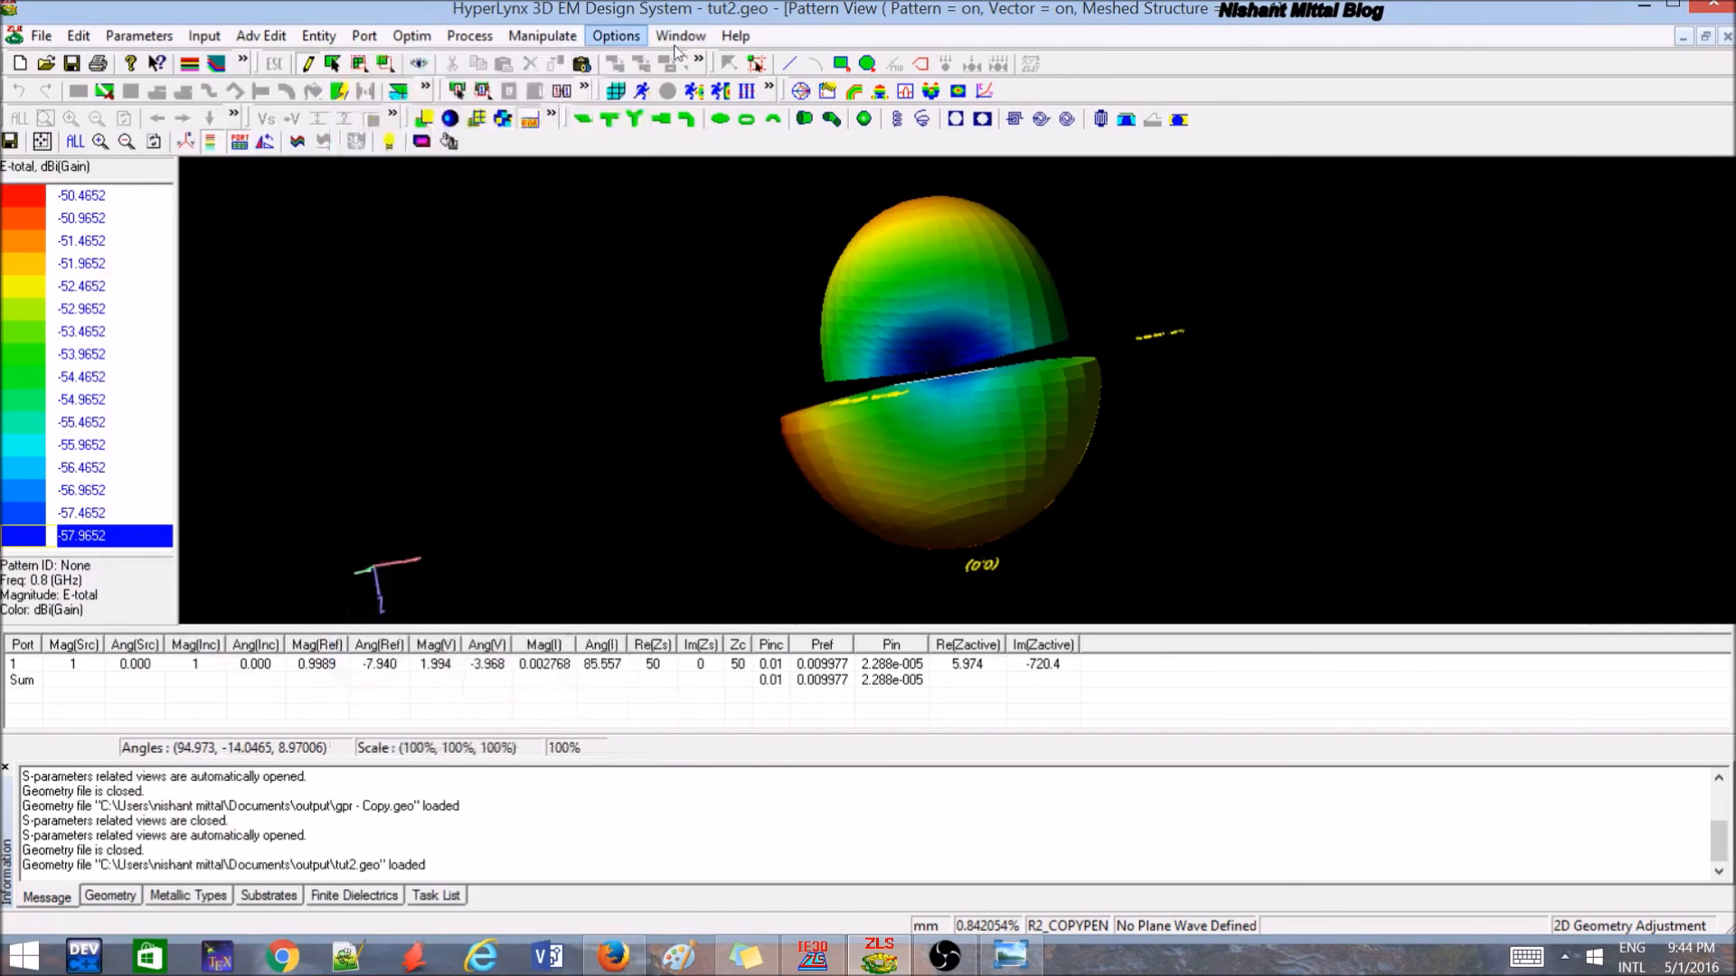
pyautogui.click(685, 43)
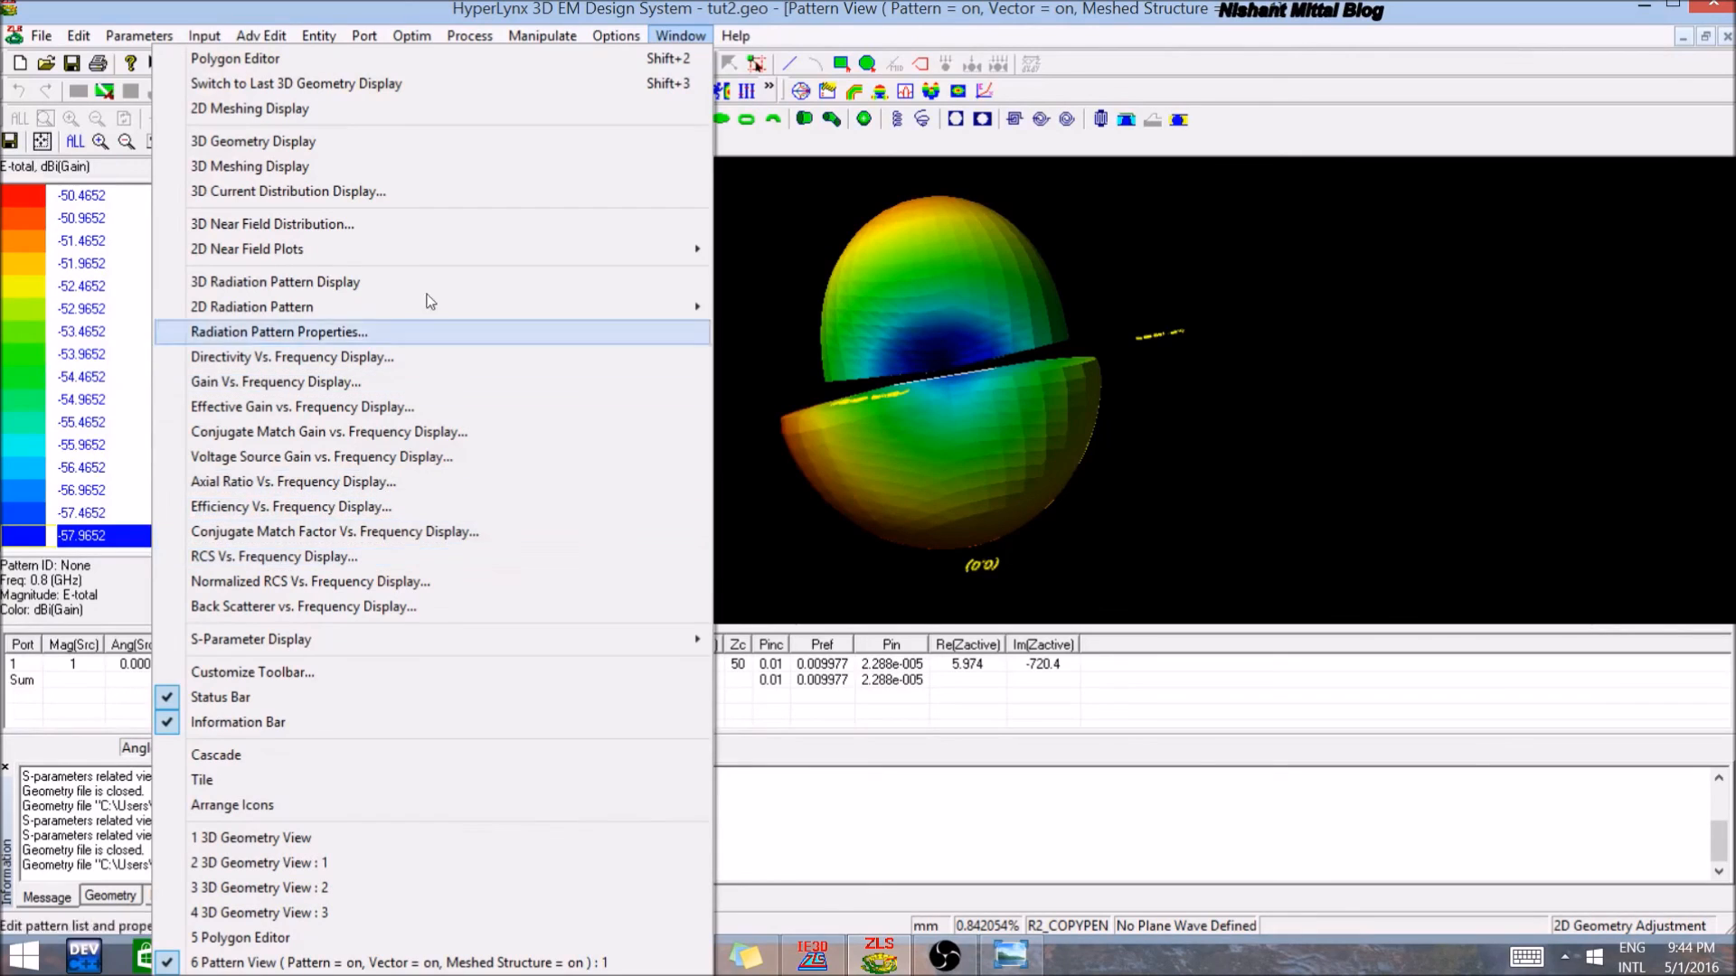
pyautogui.click(1654, 7)
pyautogui.click(1726, 36)
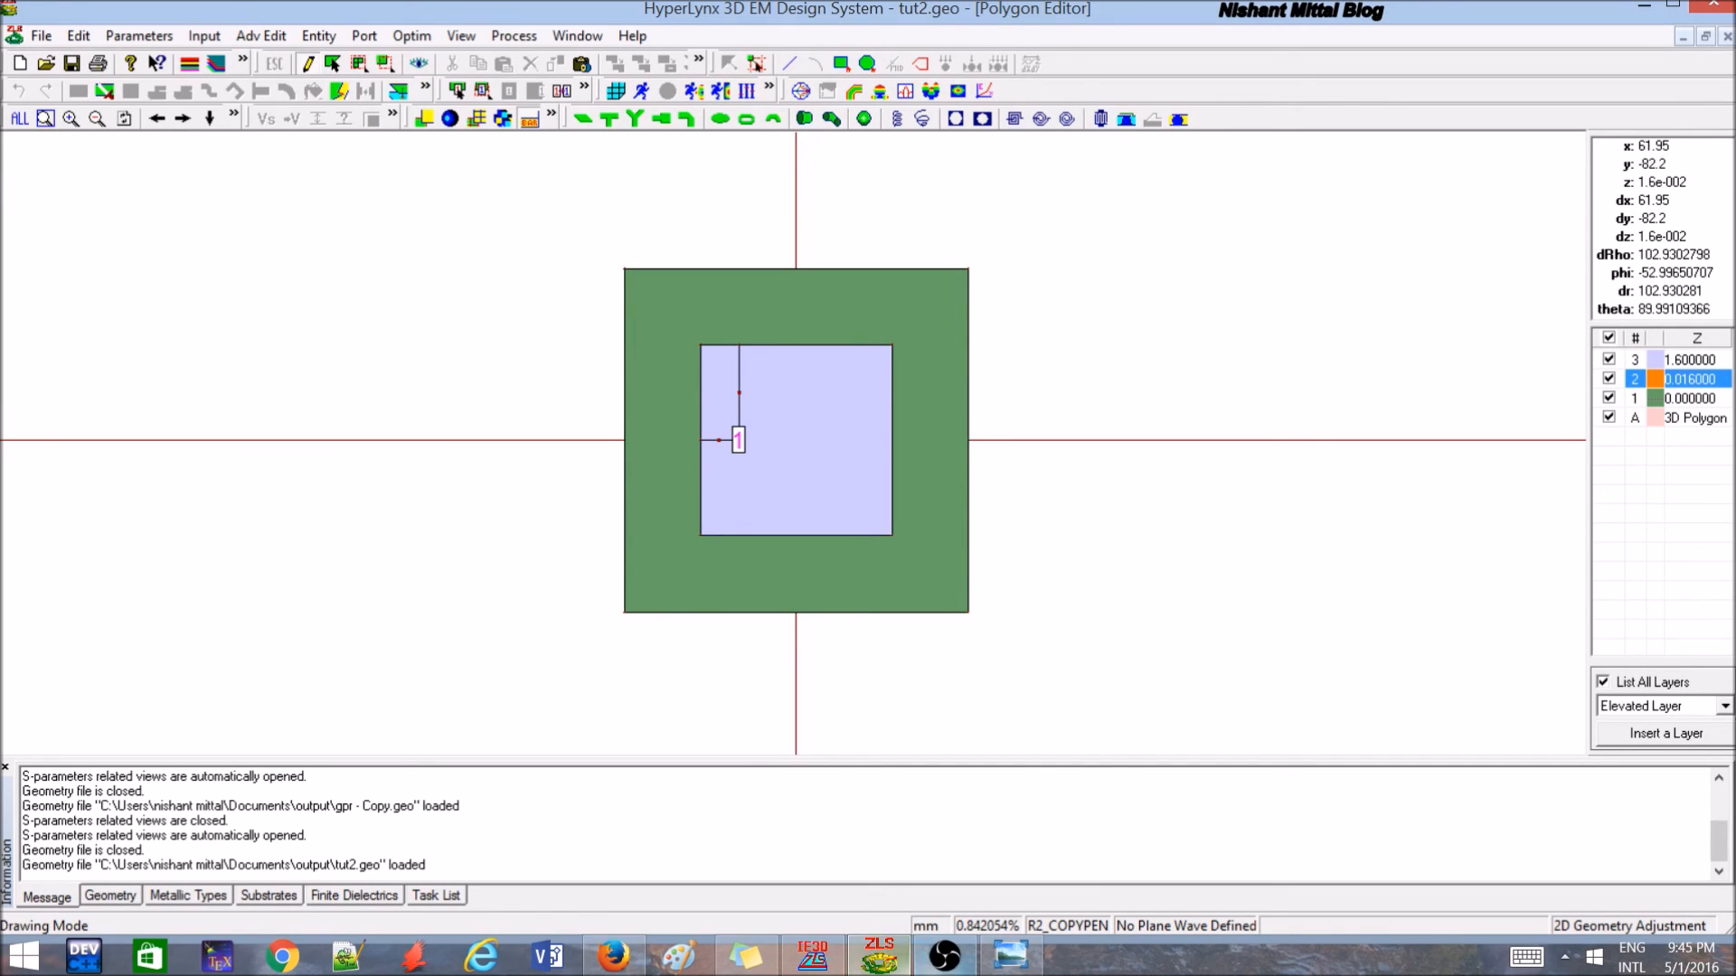
pyautogui.click(945, 956)
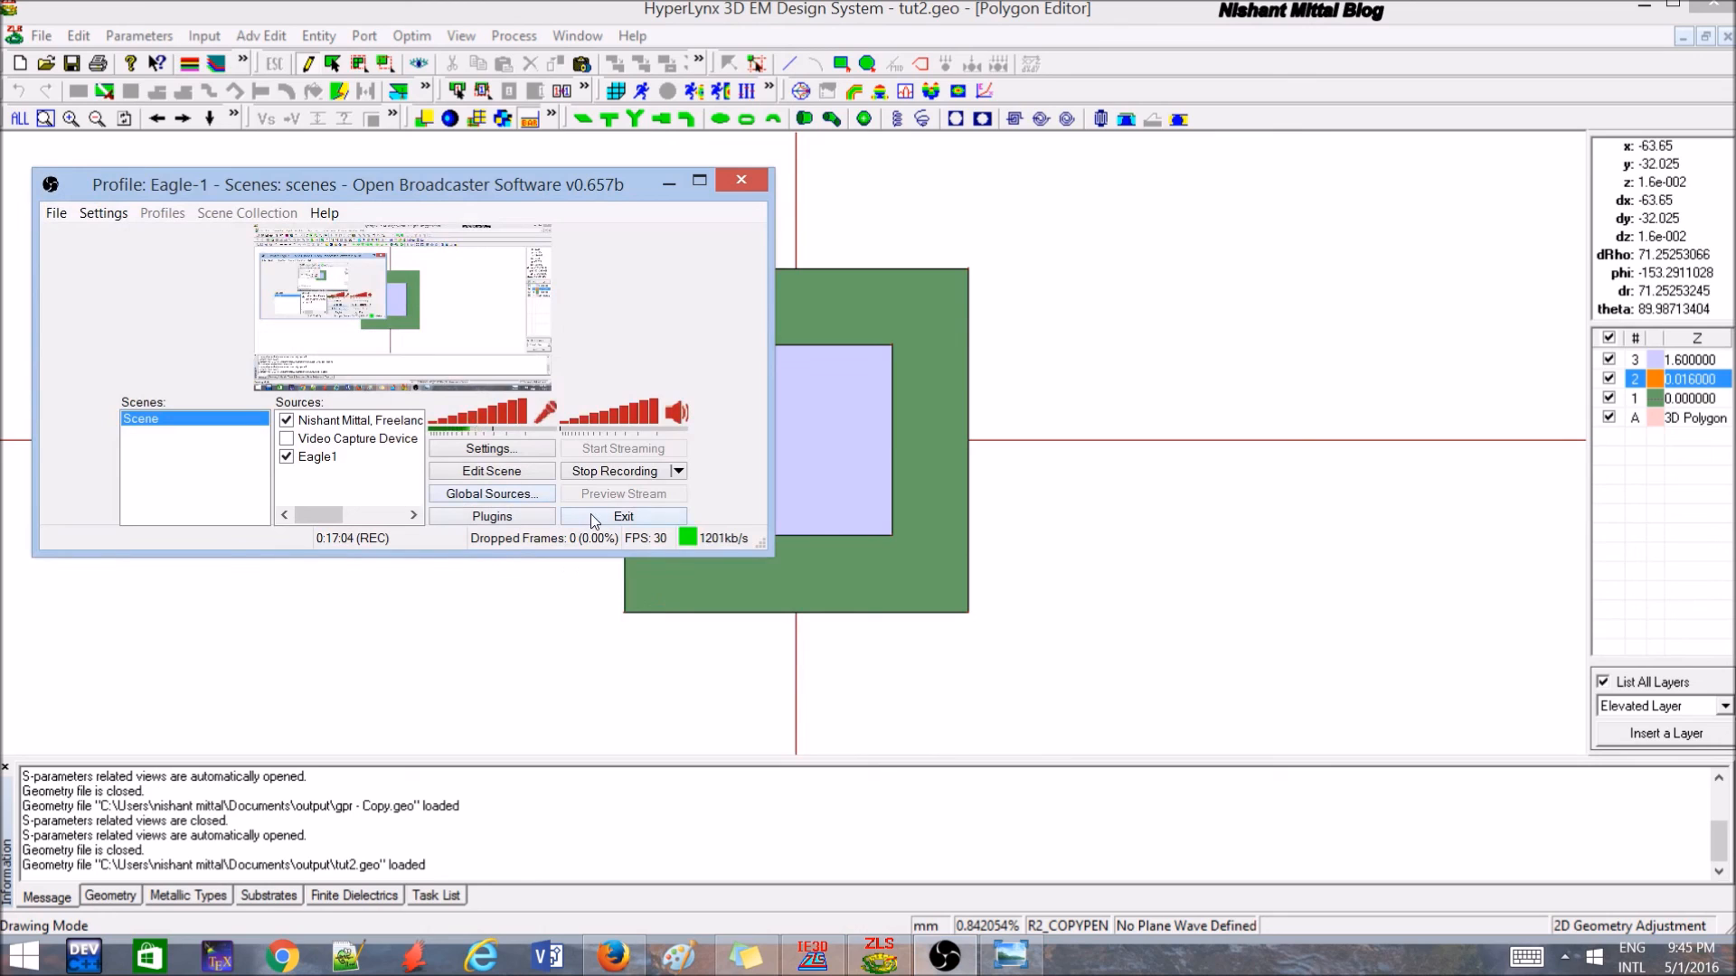